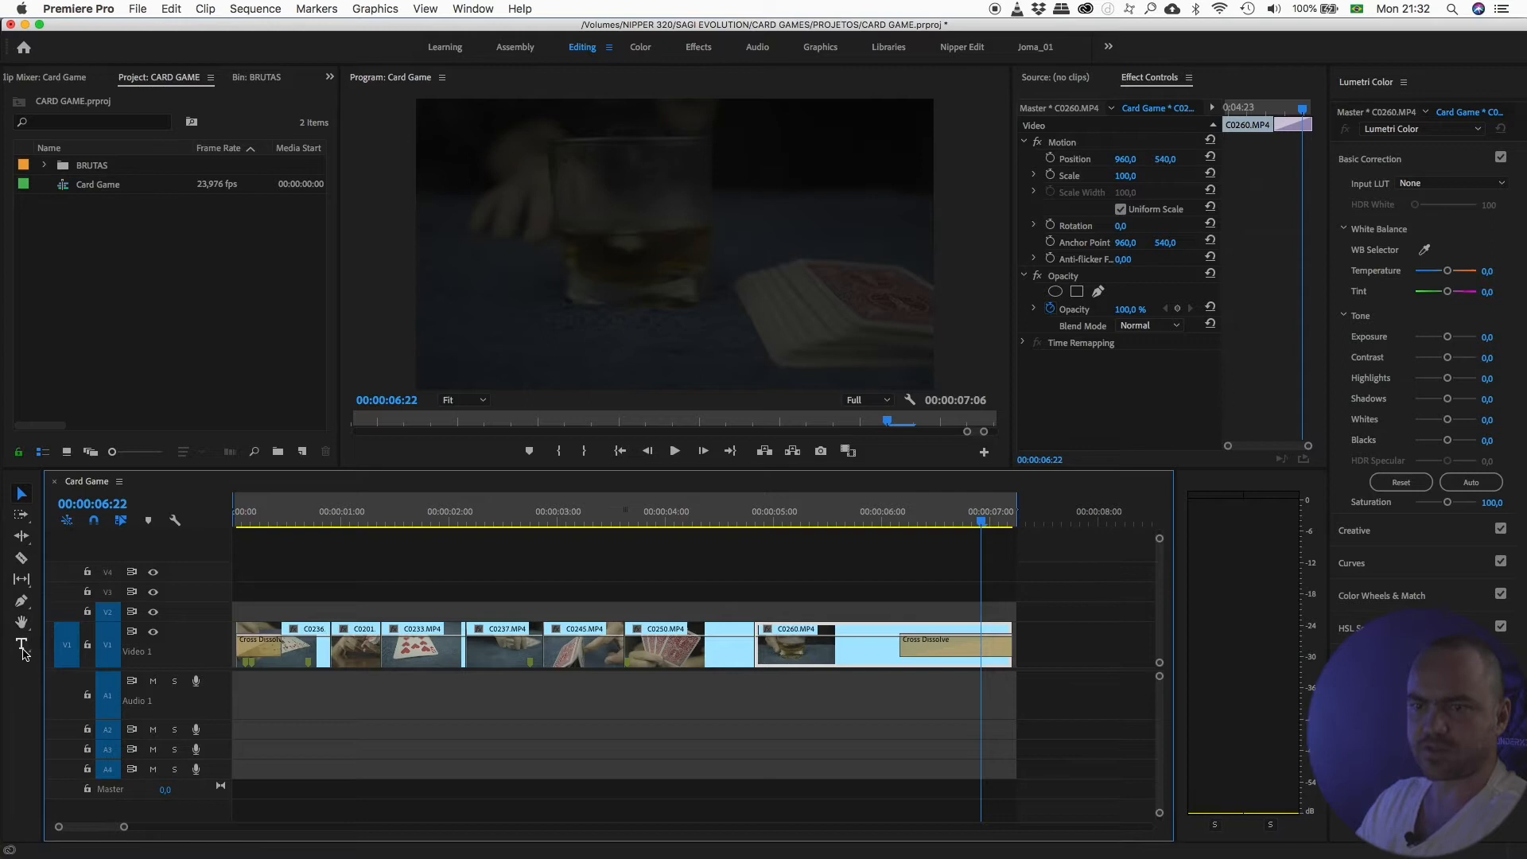
Add a text title reading "Card Game" at 00:00:01:00, placed over the lower part of the picture
left_click(22, 646)
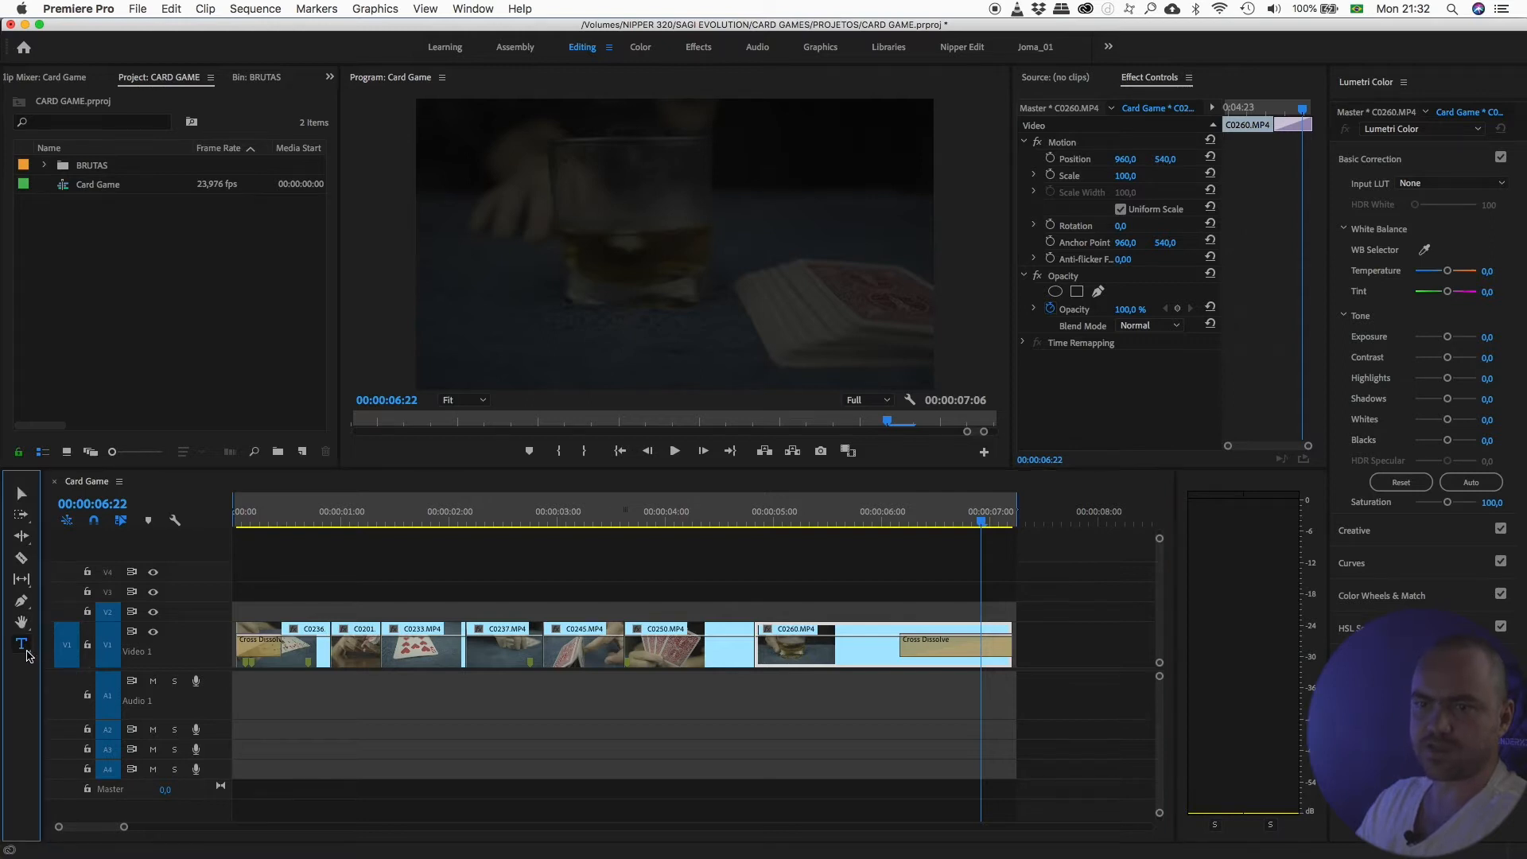
left_click_drag(28, 654, 84, 644)
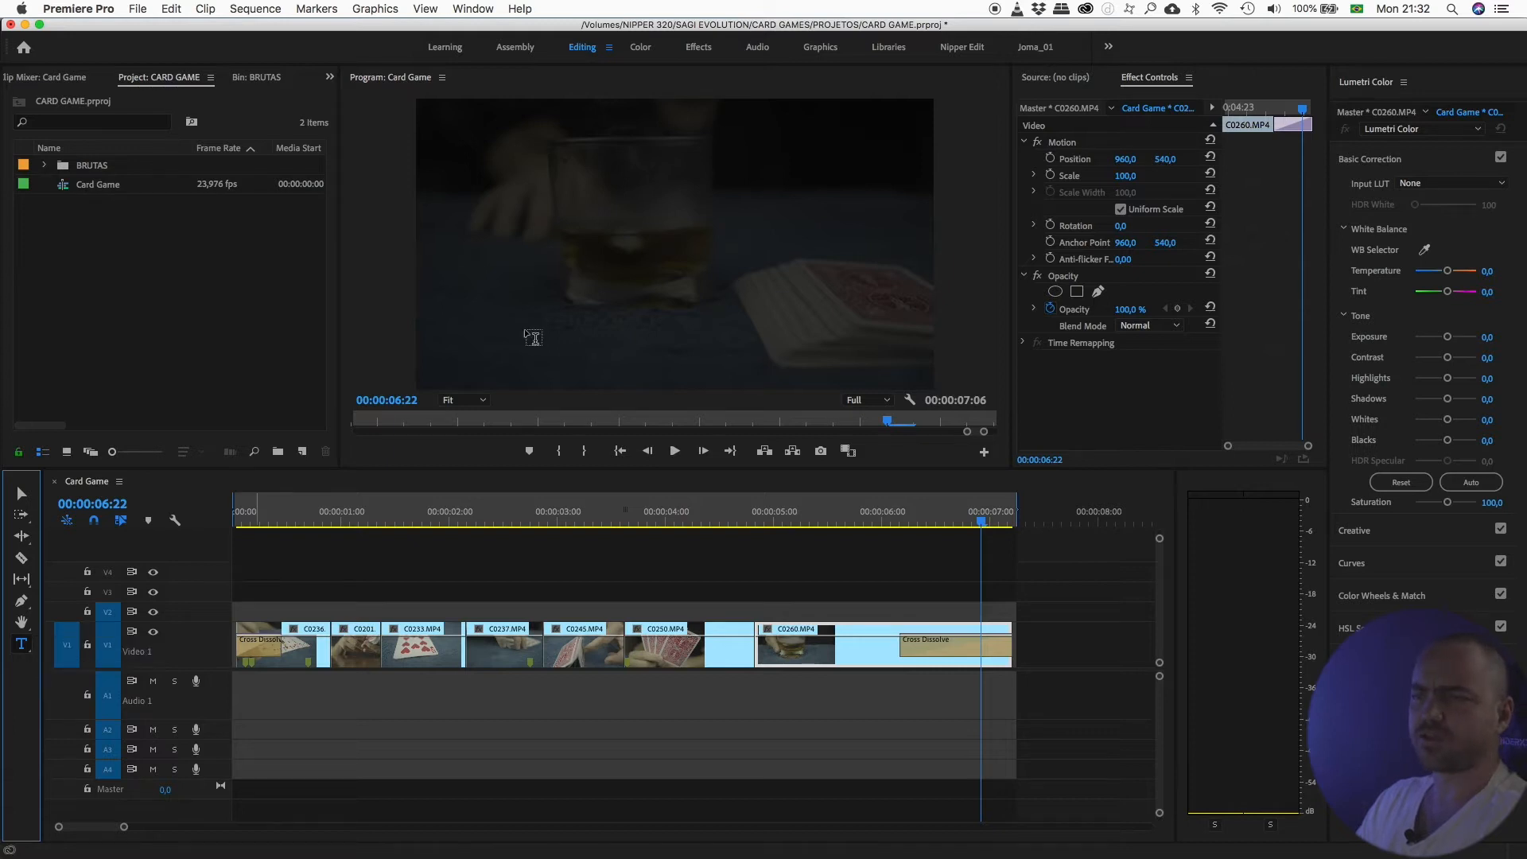
left_click_drag(979, 517, 340, 573)
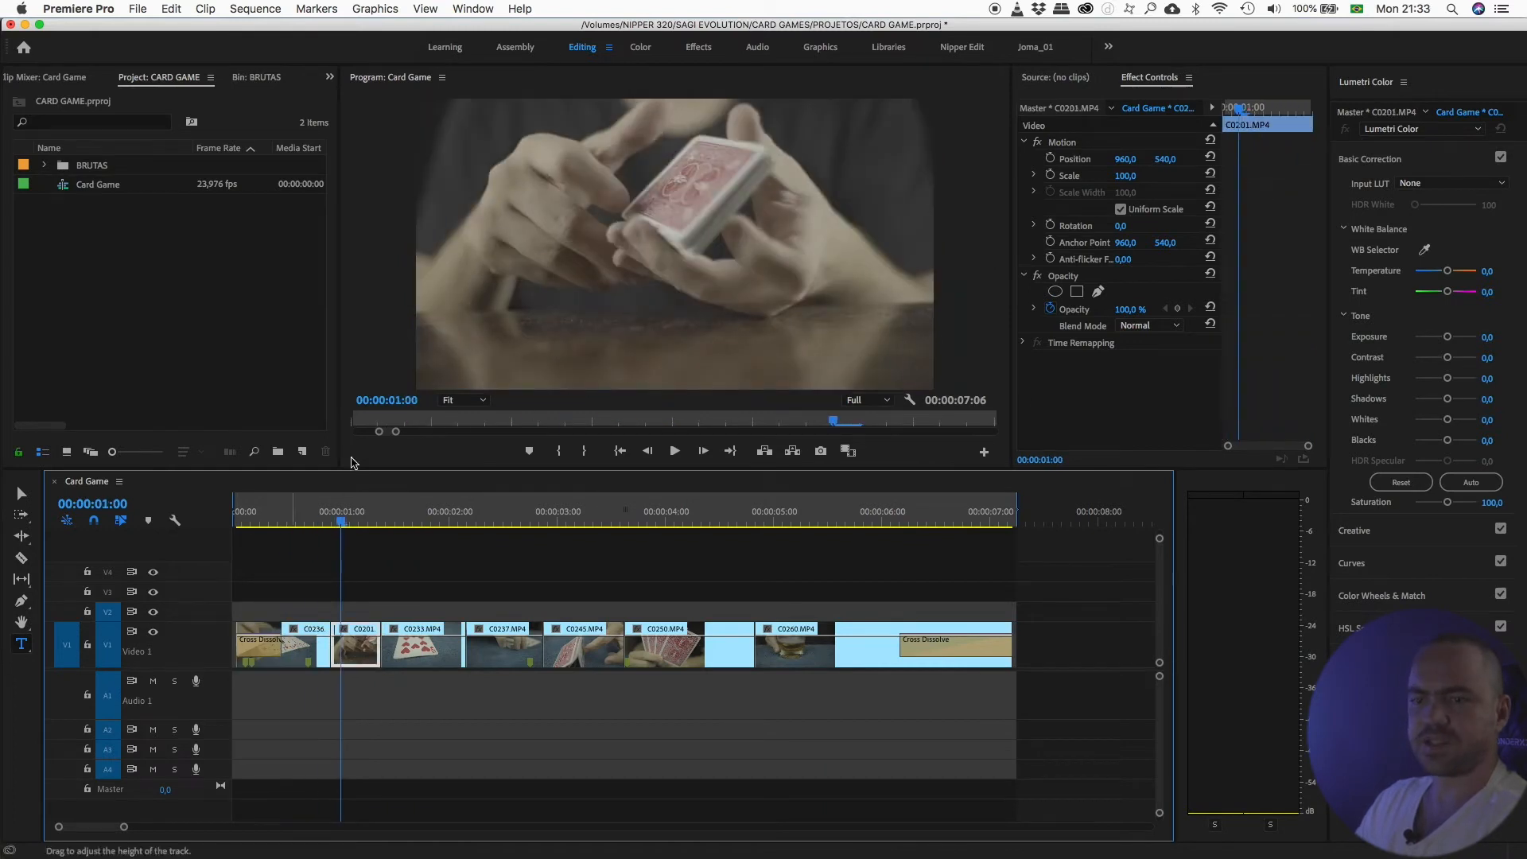
left_click(511, 350)
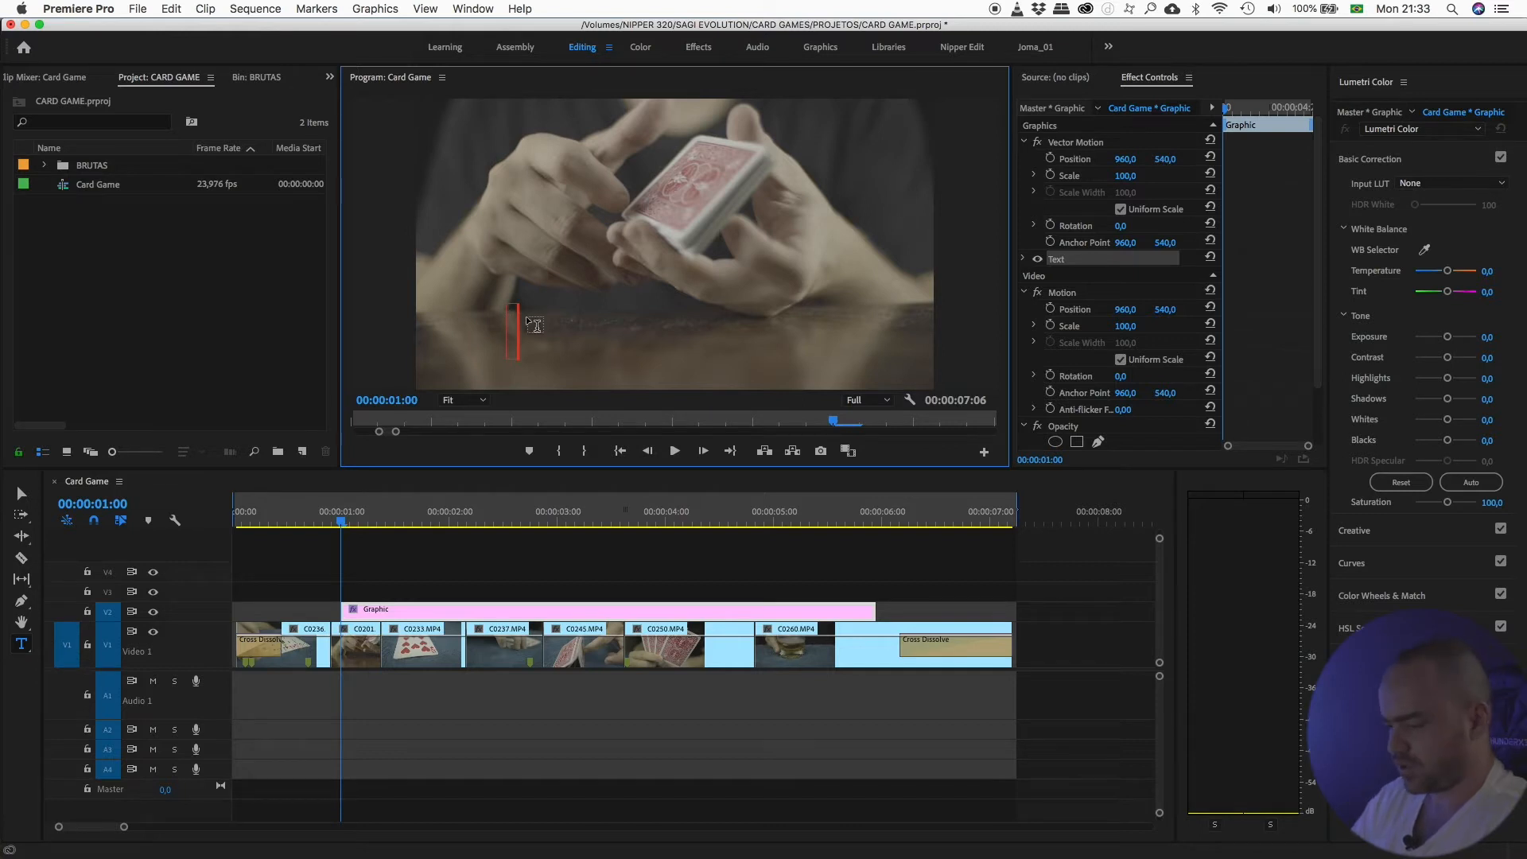
type("ard Game")
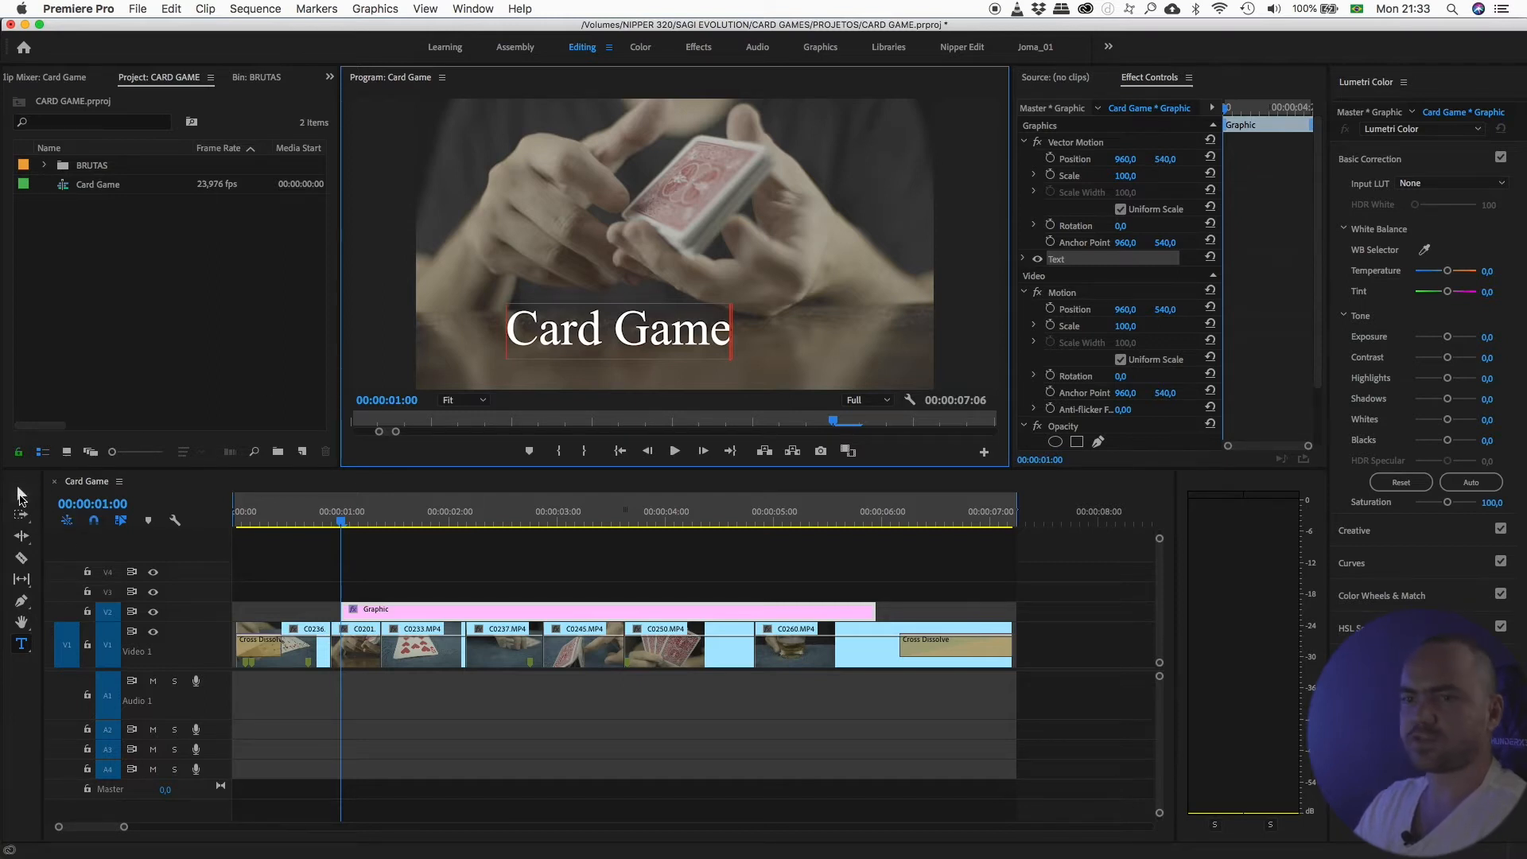
Move the Card Game title toward the middle of the frame and enlarge it, undoing the trial rotation
left_click(22, 494)
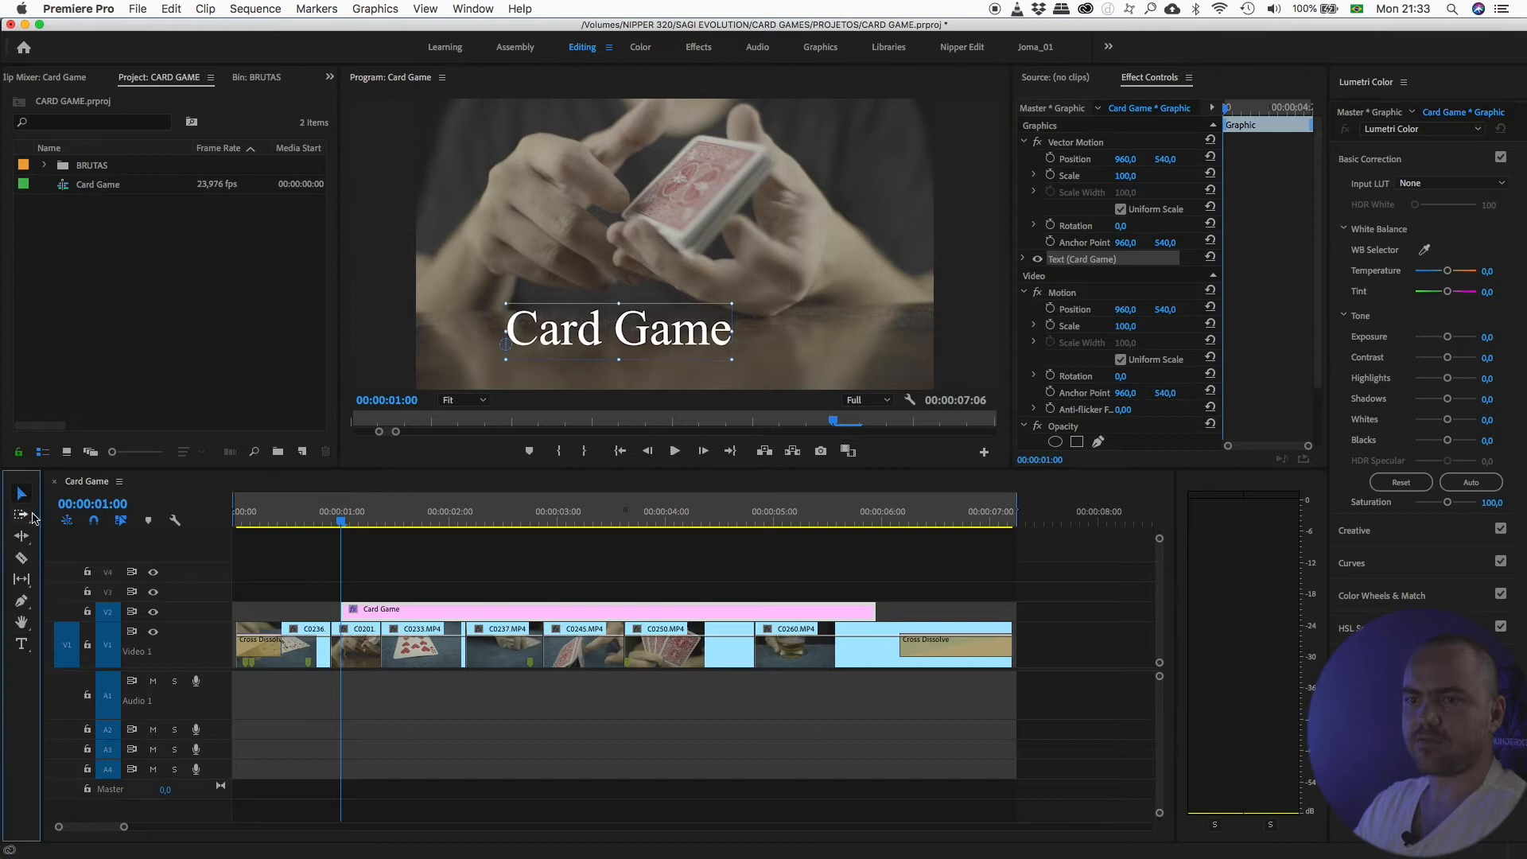
left_click_drag(575, 344, 613, 328)
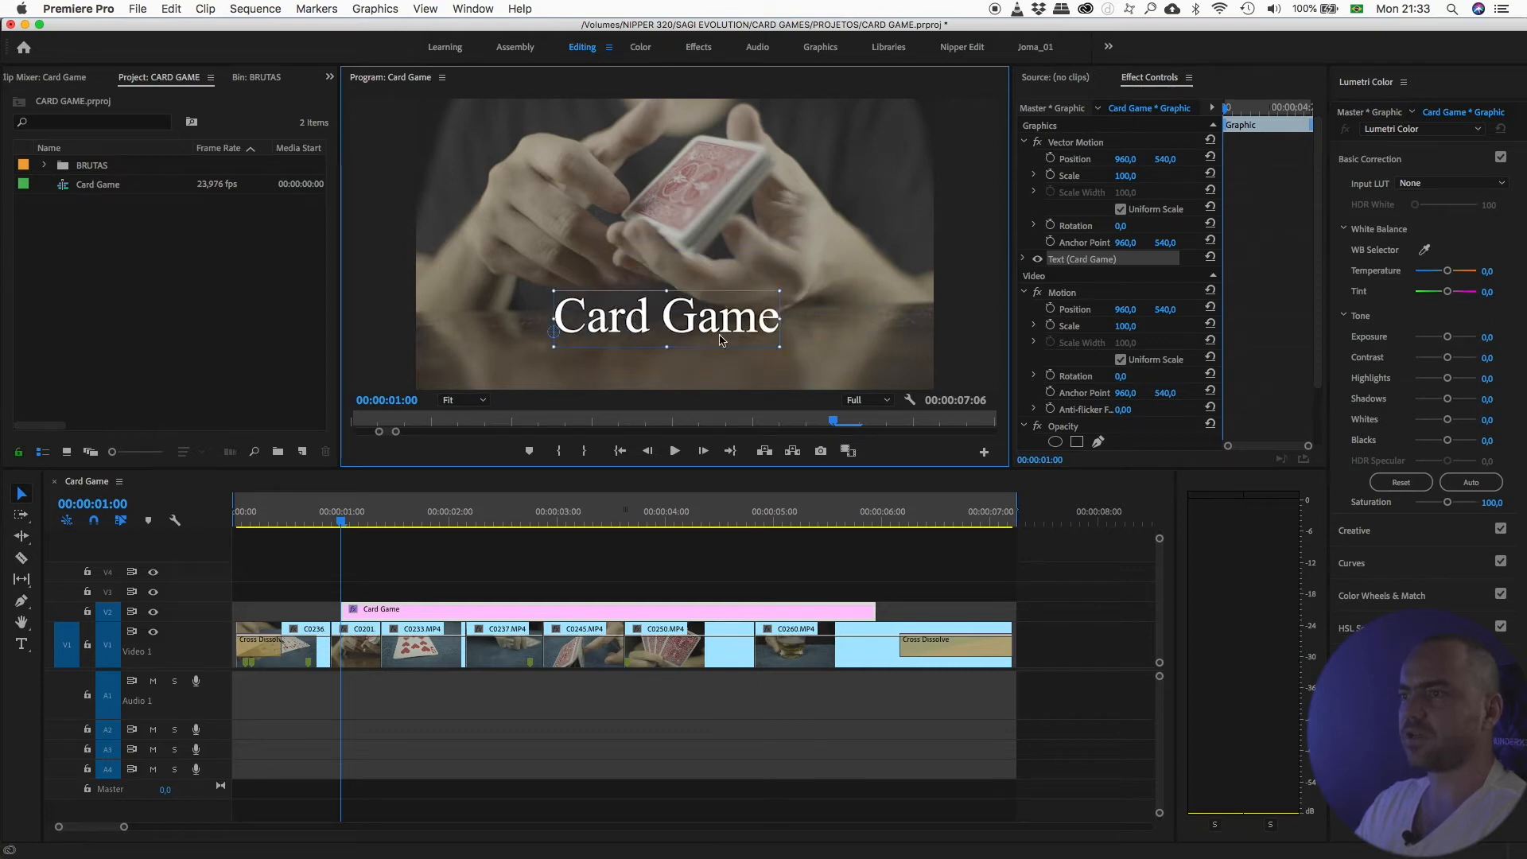
mouse_move(782, 292)
left_mouse_down()
mouse_move(823, 263)
mouse_move(801, 273)
left_mouse_up()
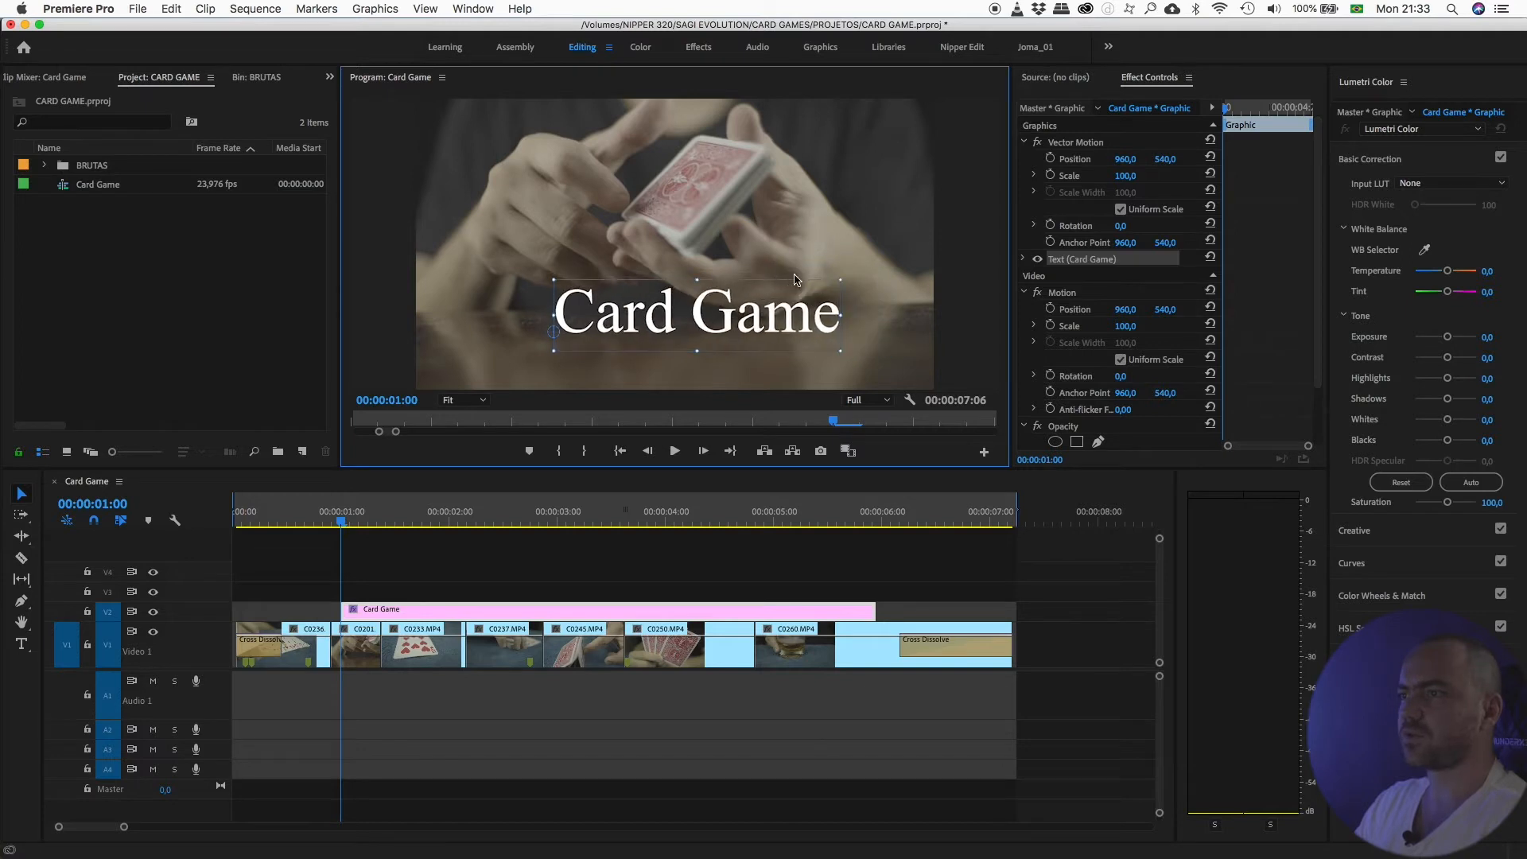
left_click_drag(698, 280, 698, 276)
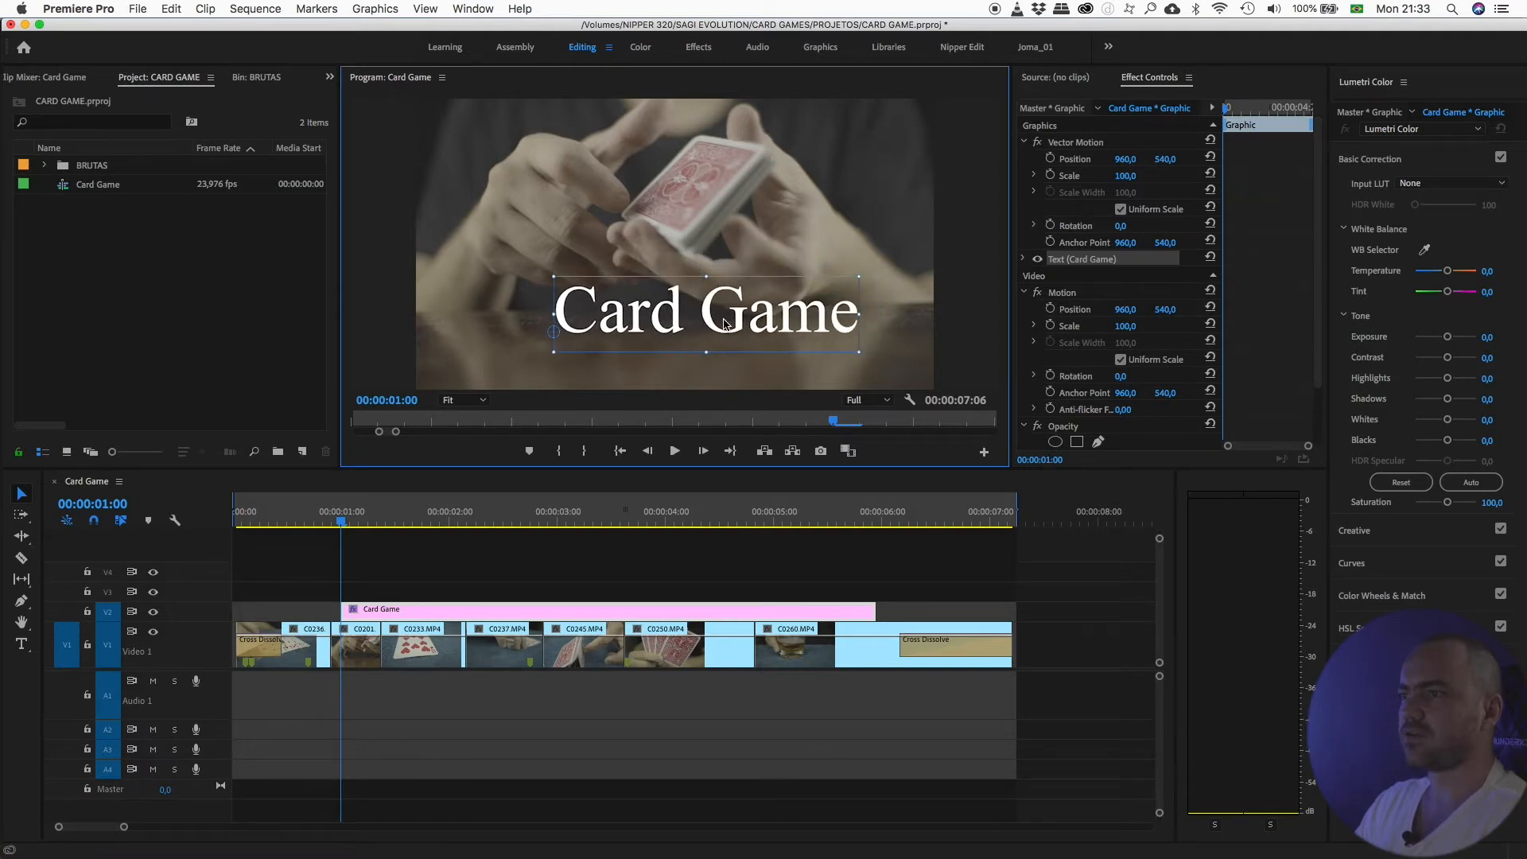
left_click_drag(729, 333, 689, 299)
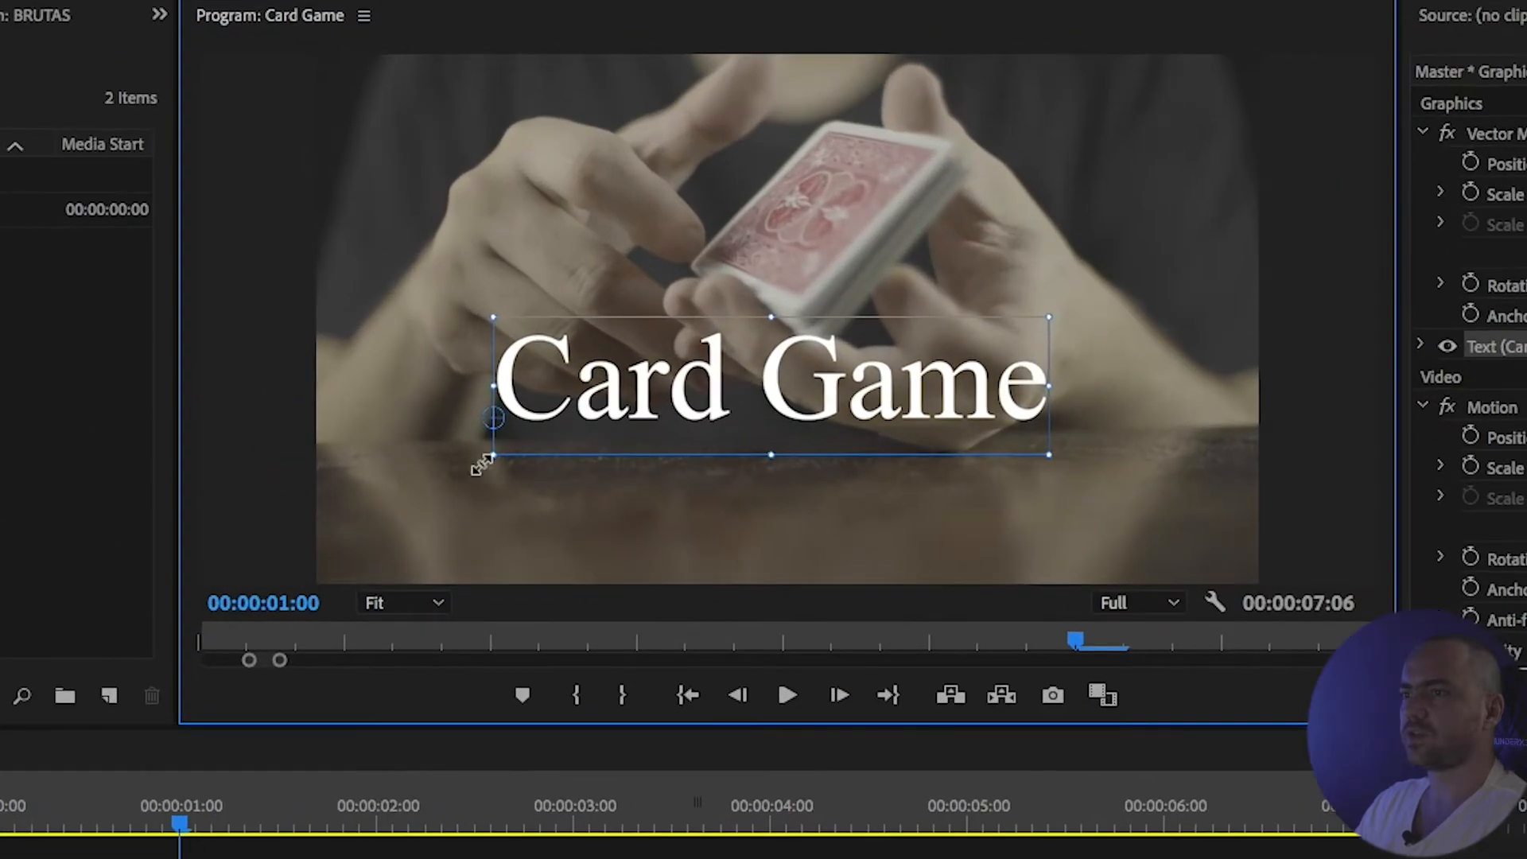
left_click_drag(488, 456, 487, 462)
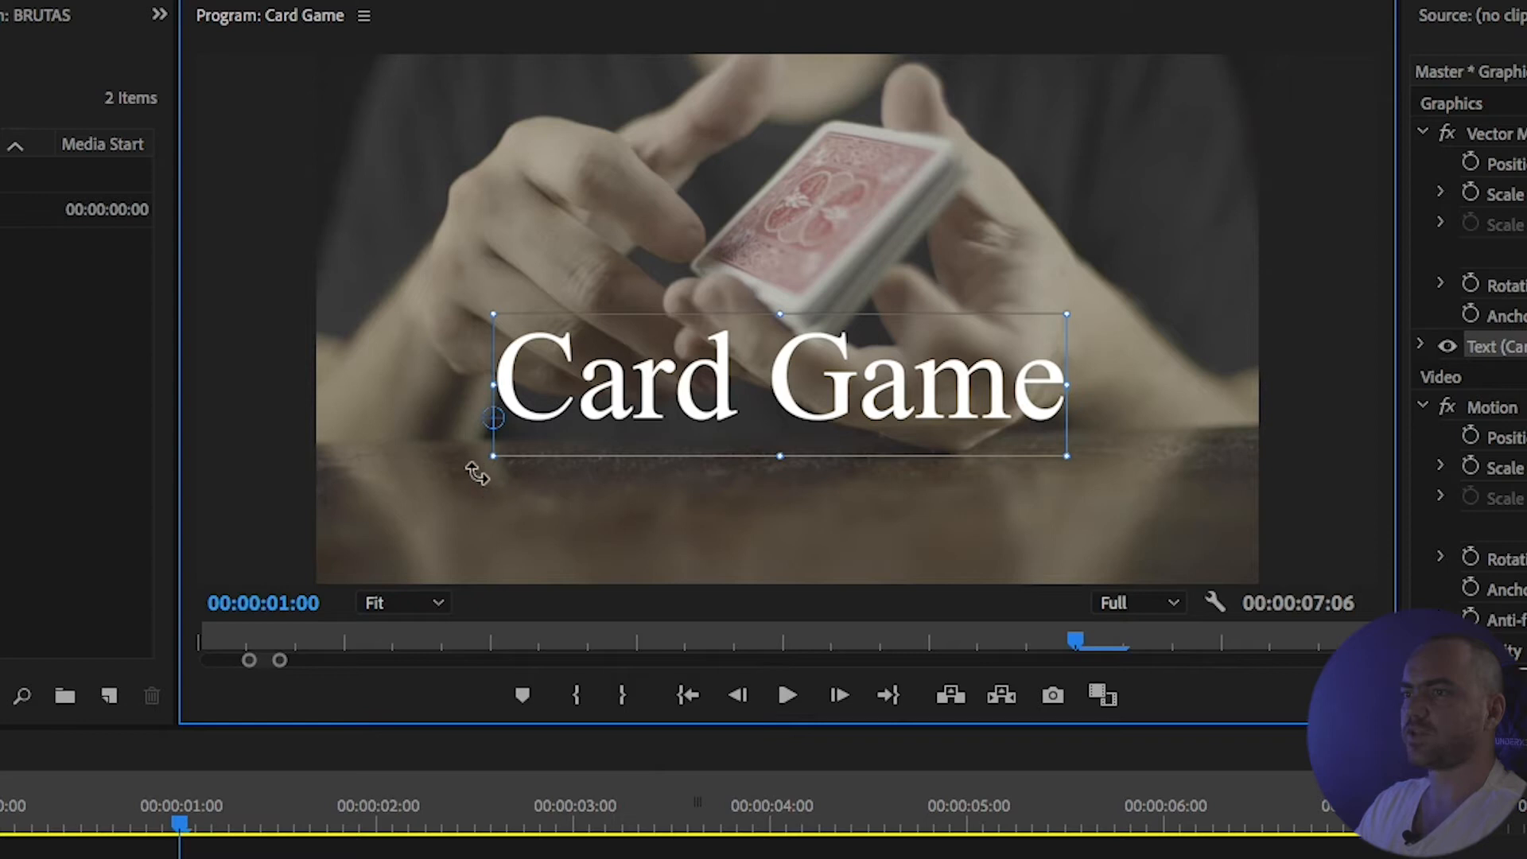
left_click_drag(478, 474, 471, 437)
key("ctrl+z")
Align the Card Game title clip's start with clip C0201 and trim its end to where C0237 begins
mouse_move(190, 810)
left_mouse_down()
mouse_move(236, 805)
mouse_move(221, 808)
left_mouse_up()
left_click_drag(317, 849, 400, 603)
left_click_drag(355, 523, 387, 521)
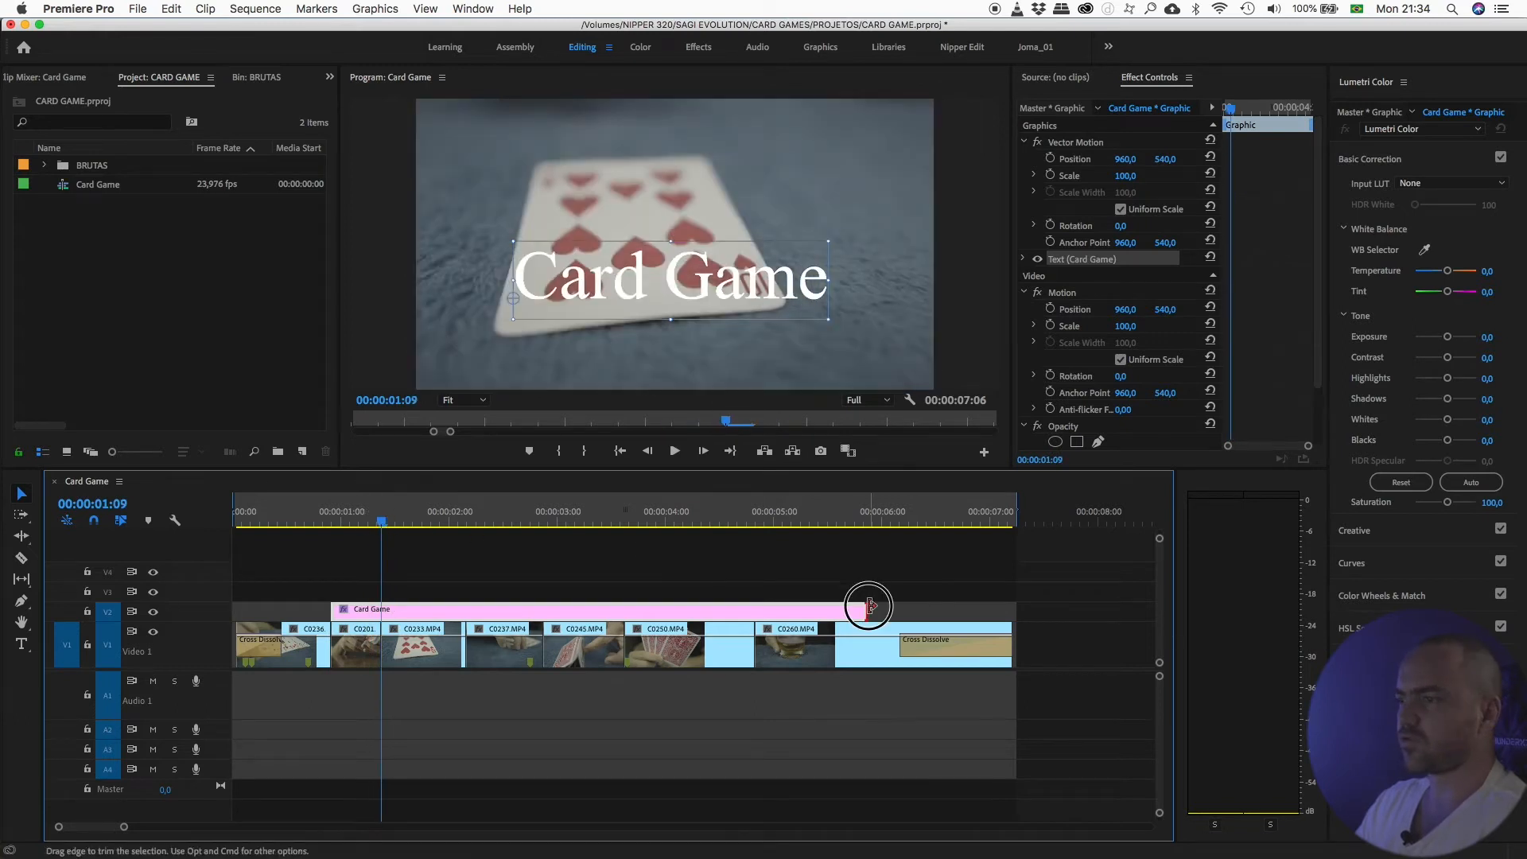
left_click_drag(866, 611, 465, 635)
Play the sequence from shortly before the title clip to check when the title appears and ends
left_click_drag(381, 521, 304, 531)
left_click(675, 451)
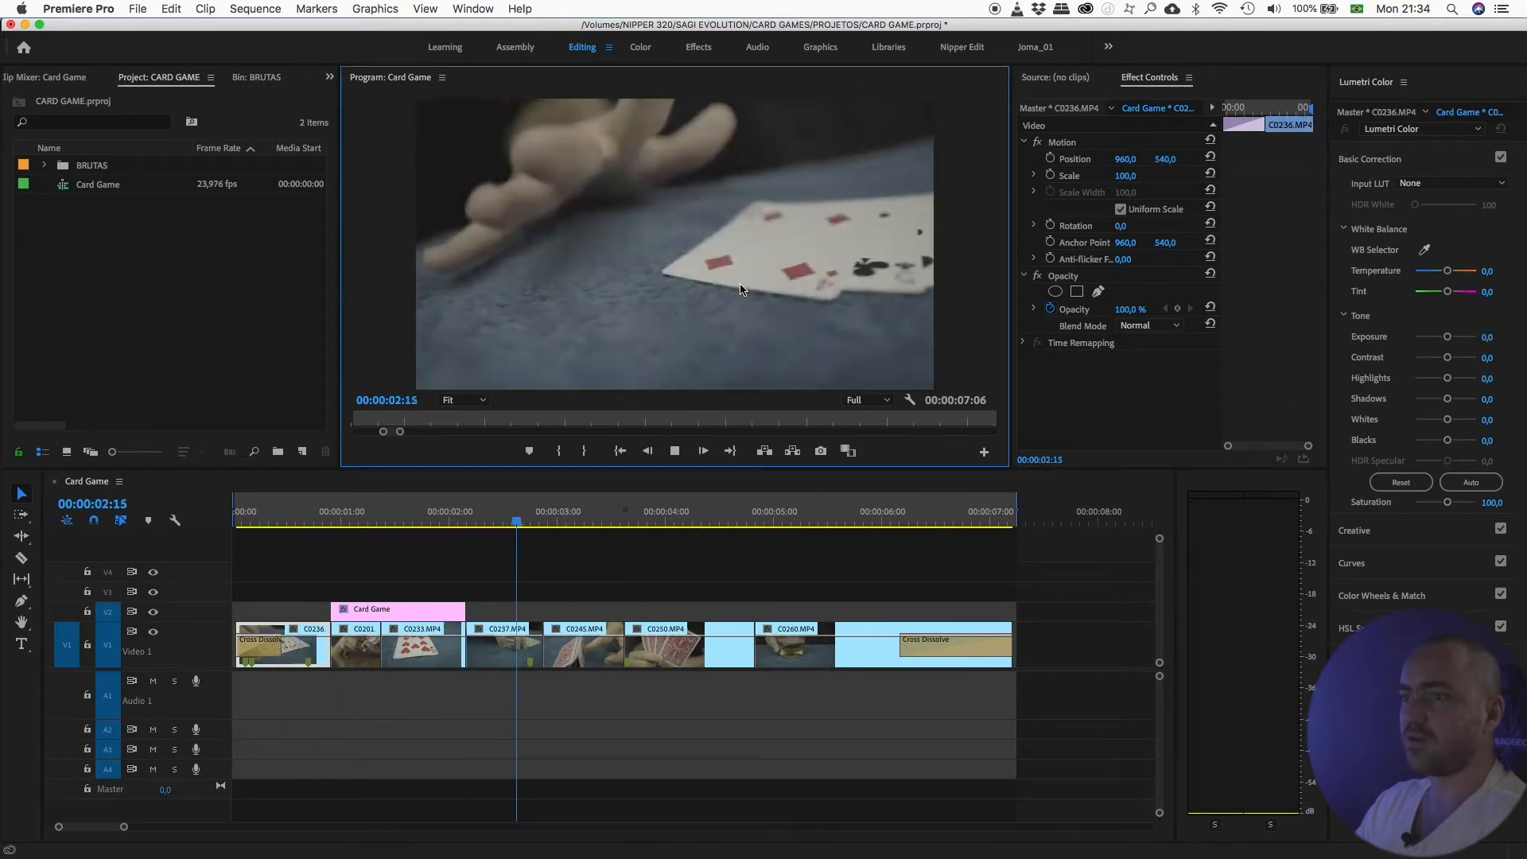
left_click(318, 529)
Select the Card Game title clip at 00:00:01:11 and widen the Effect Controls area showing its properties
left_click_drag(318, 530, 428, 610)
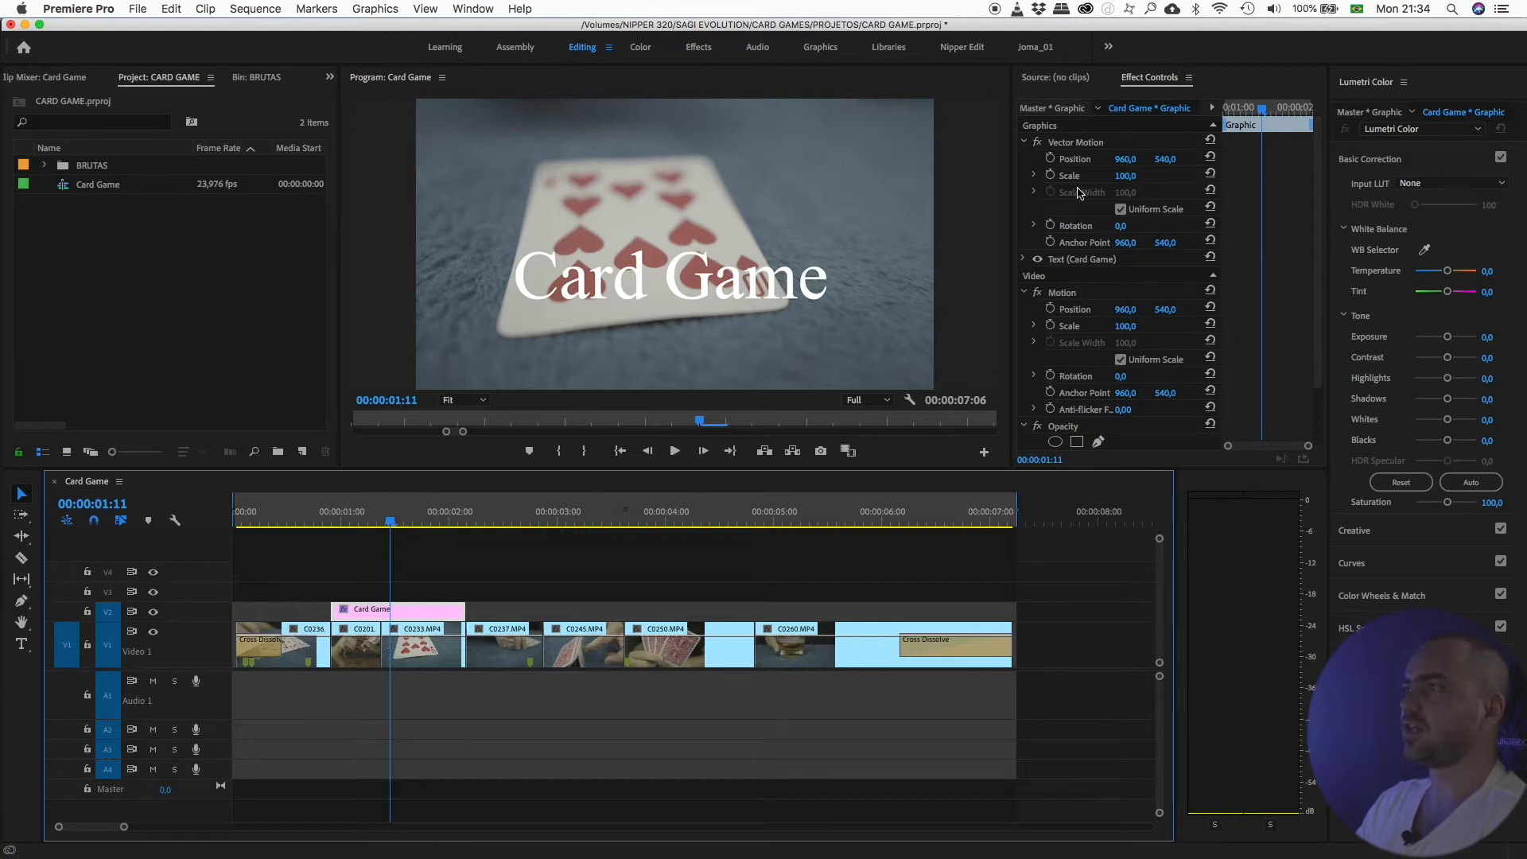
left_click(1153, 79)
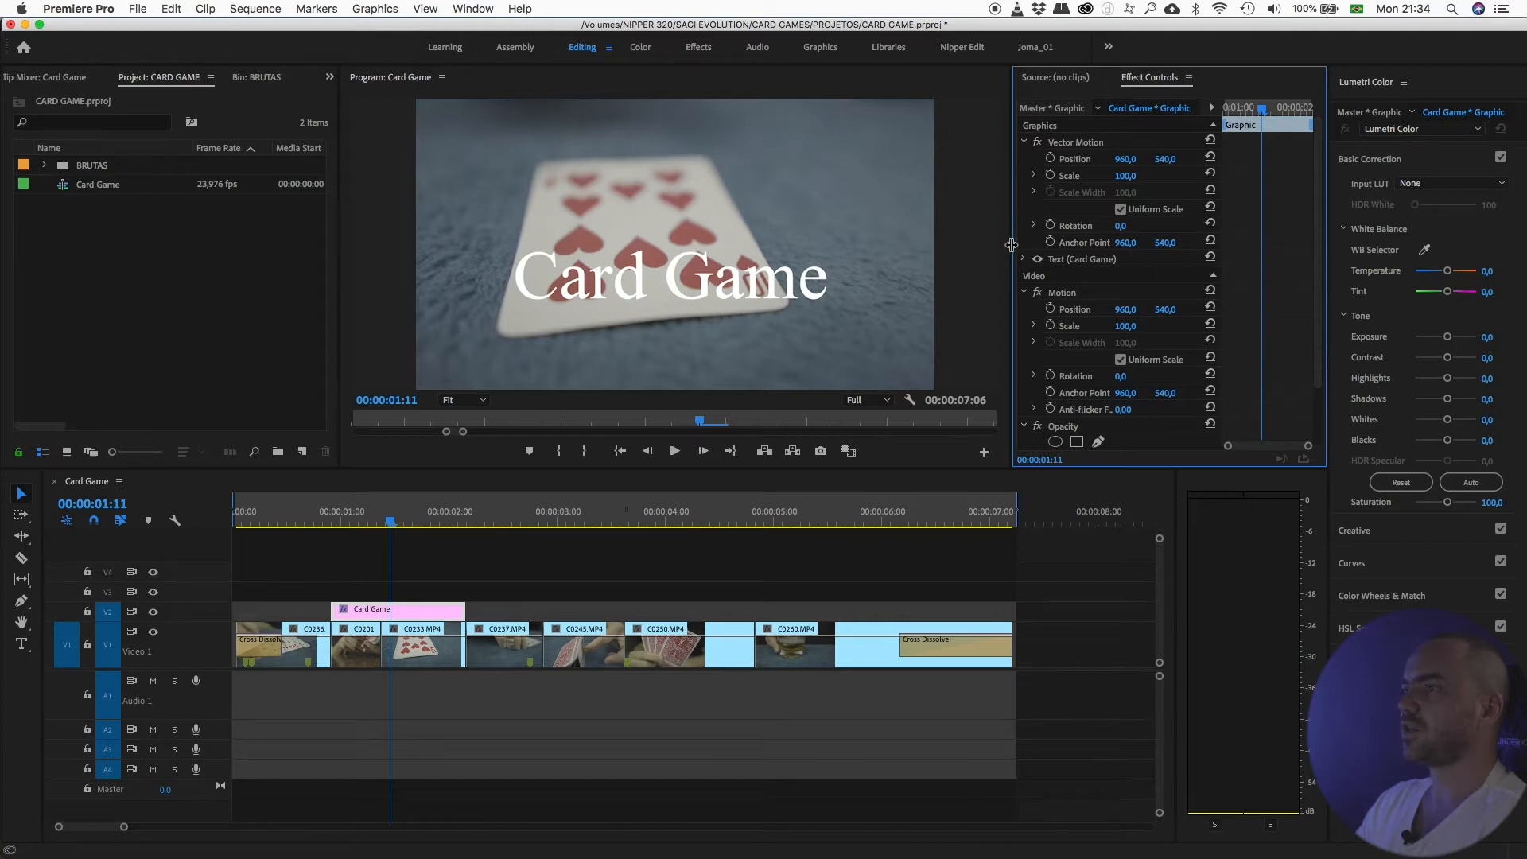
left_click_drag(1011, 245, 890, 269)
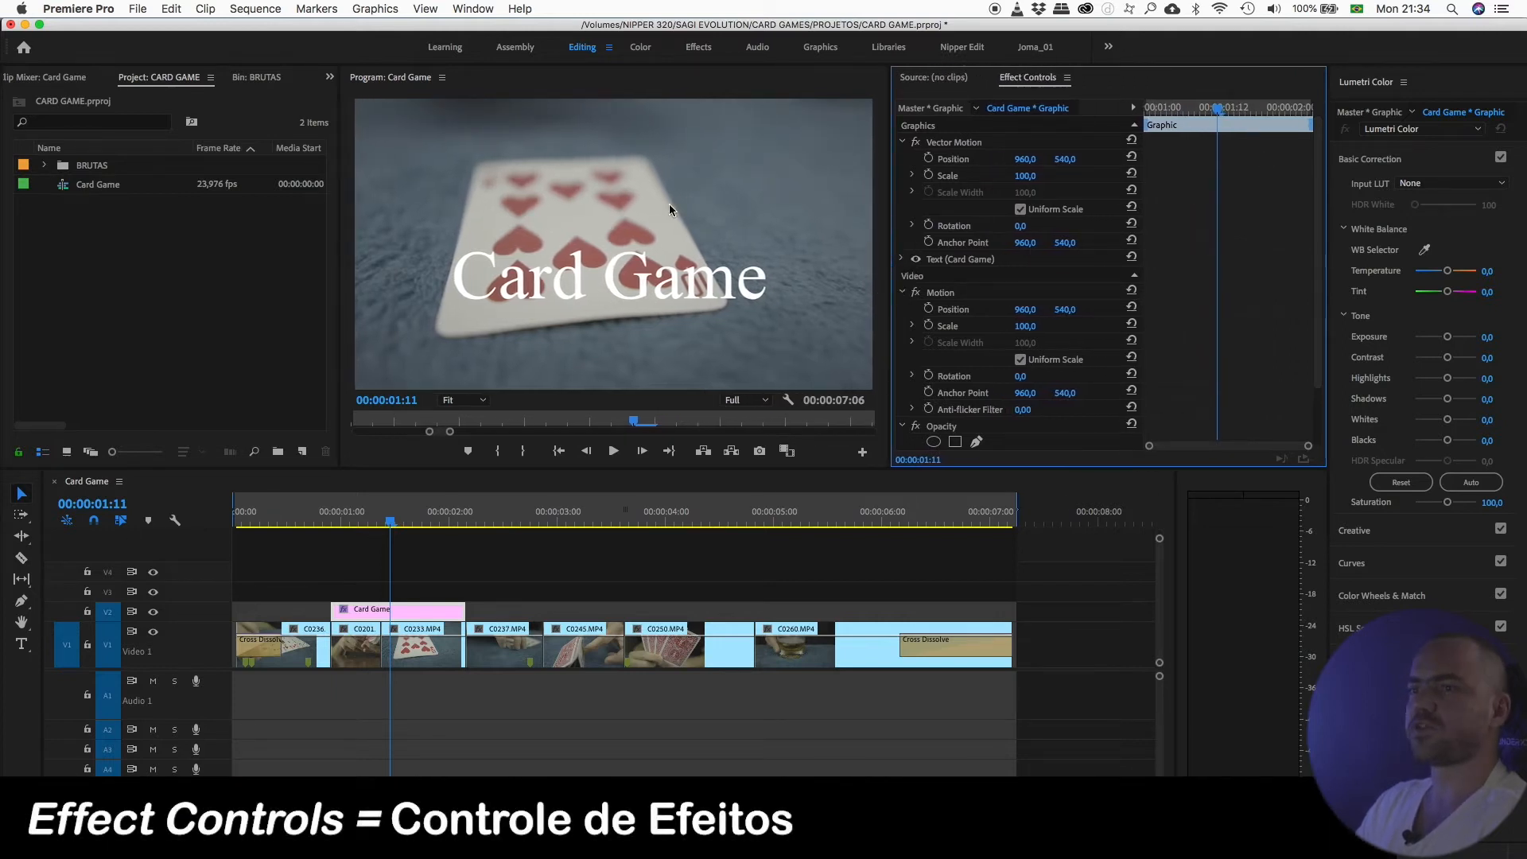
Check that Effect Controls is enabled among the available workspace windows, and reselect the Card Game title clip
left_click(929, 78)
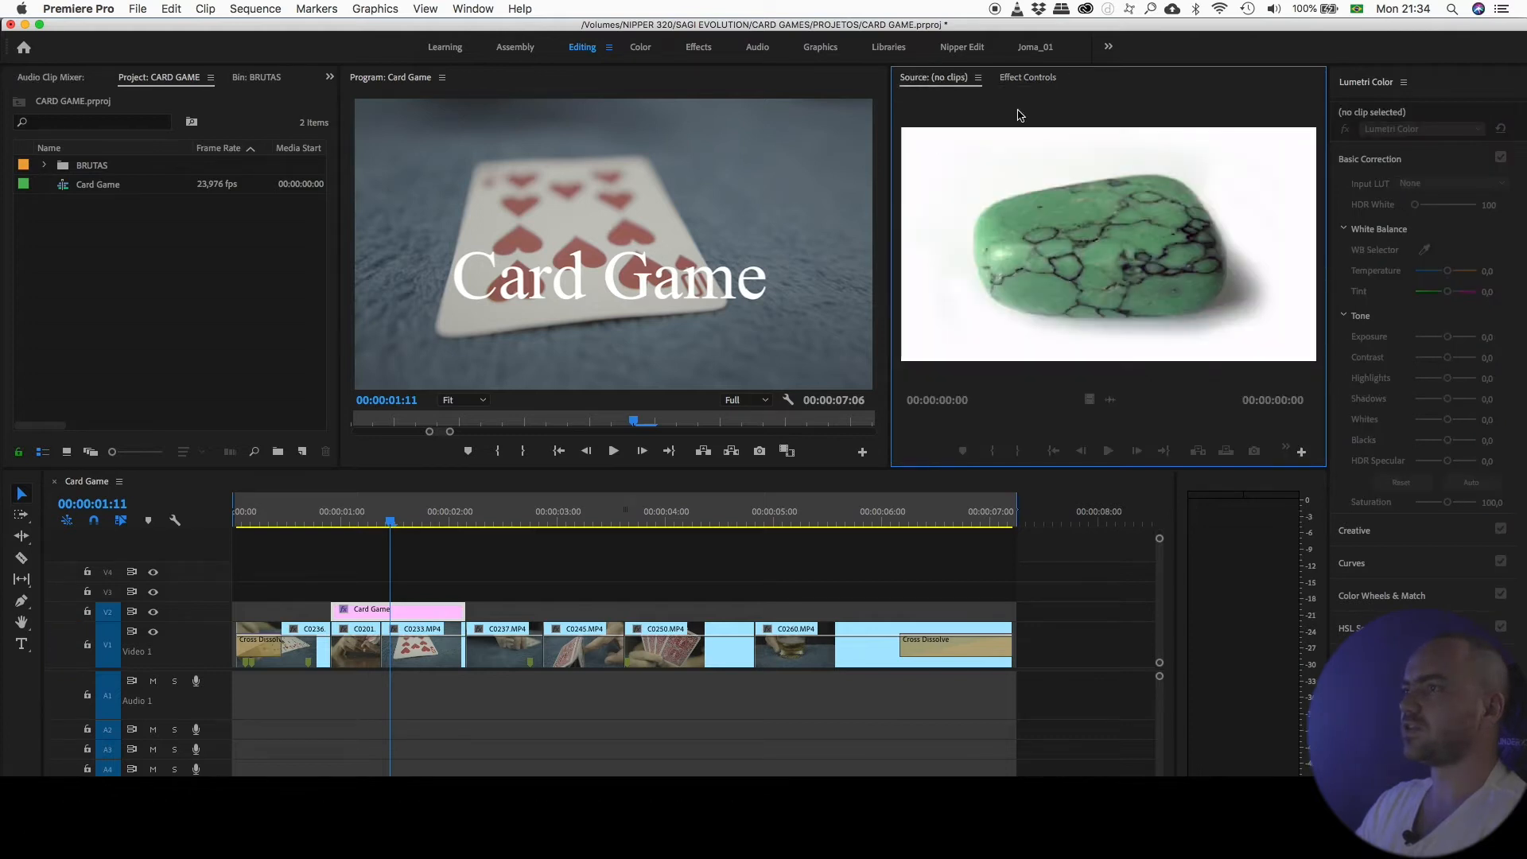
left_click(1027, 77)
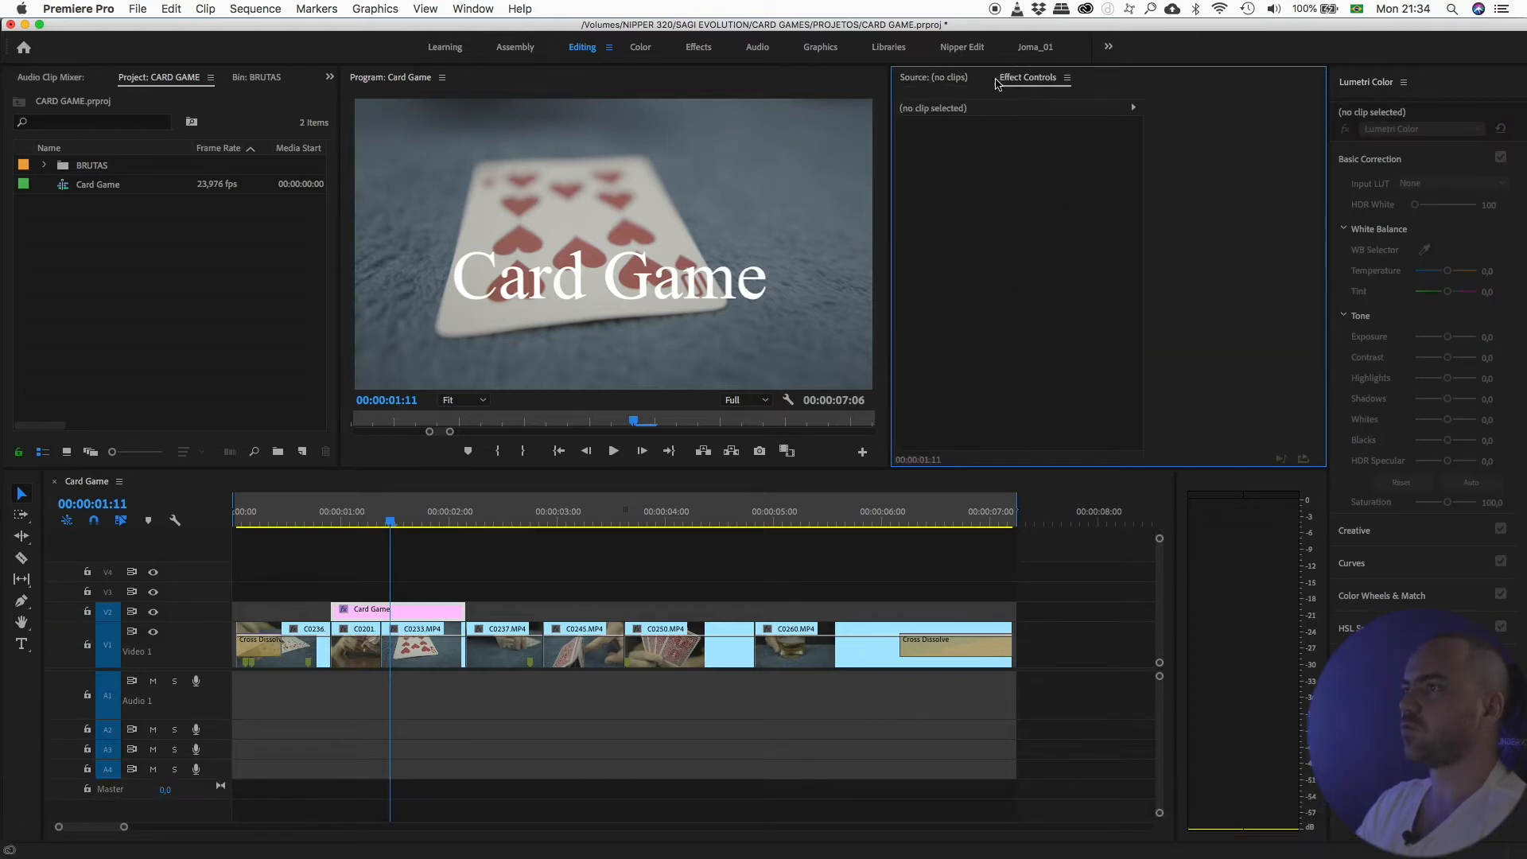
left_click(475, 10)
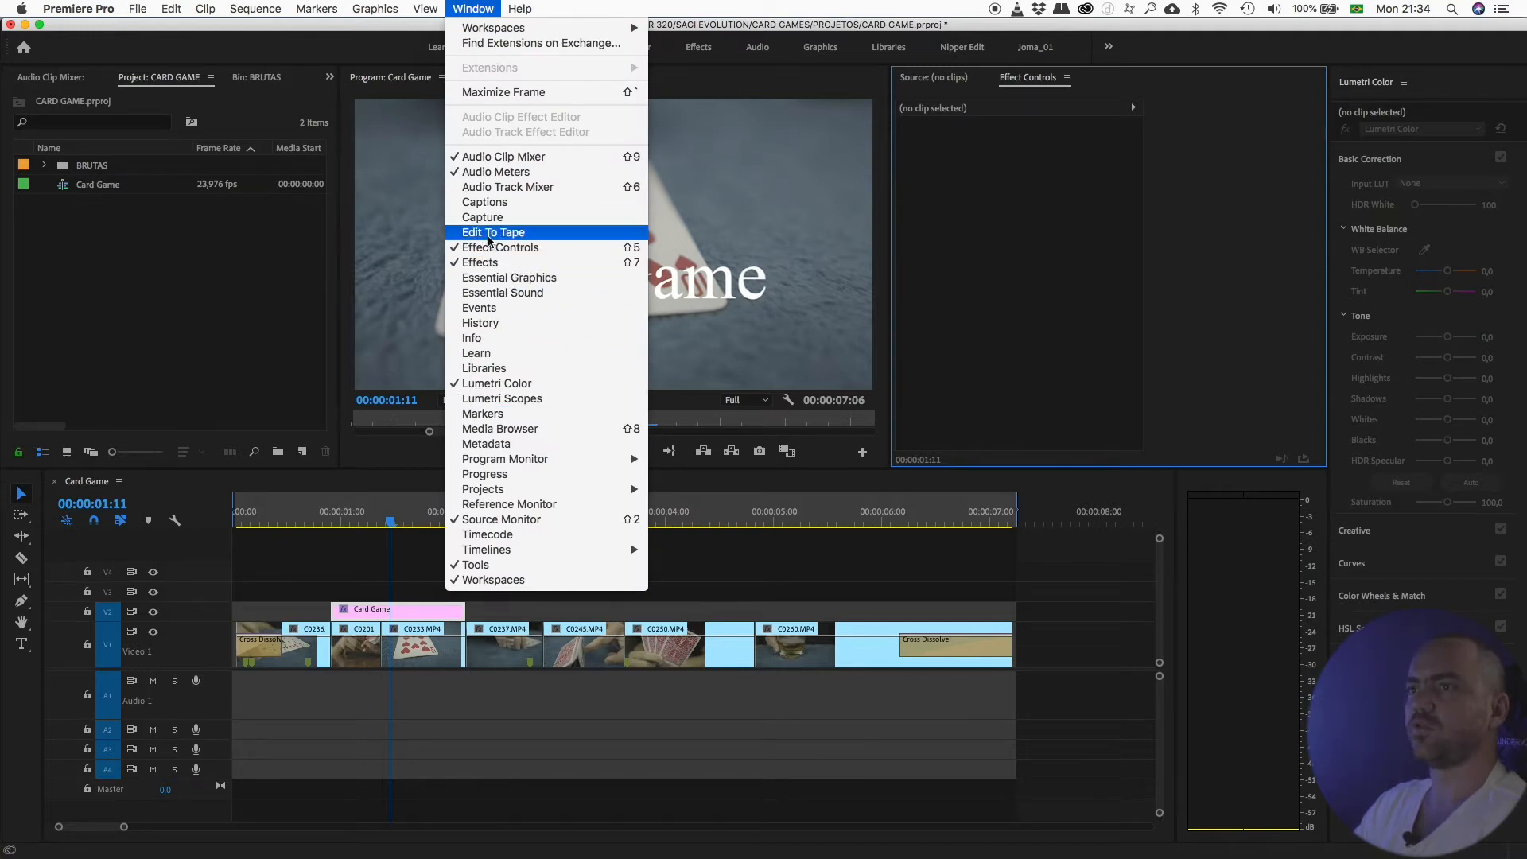
left_click(474, 9)
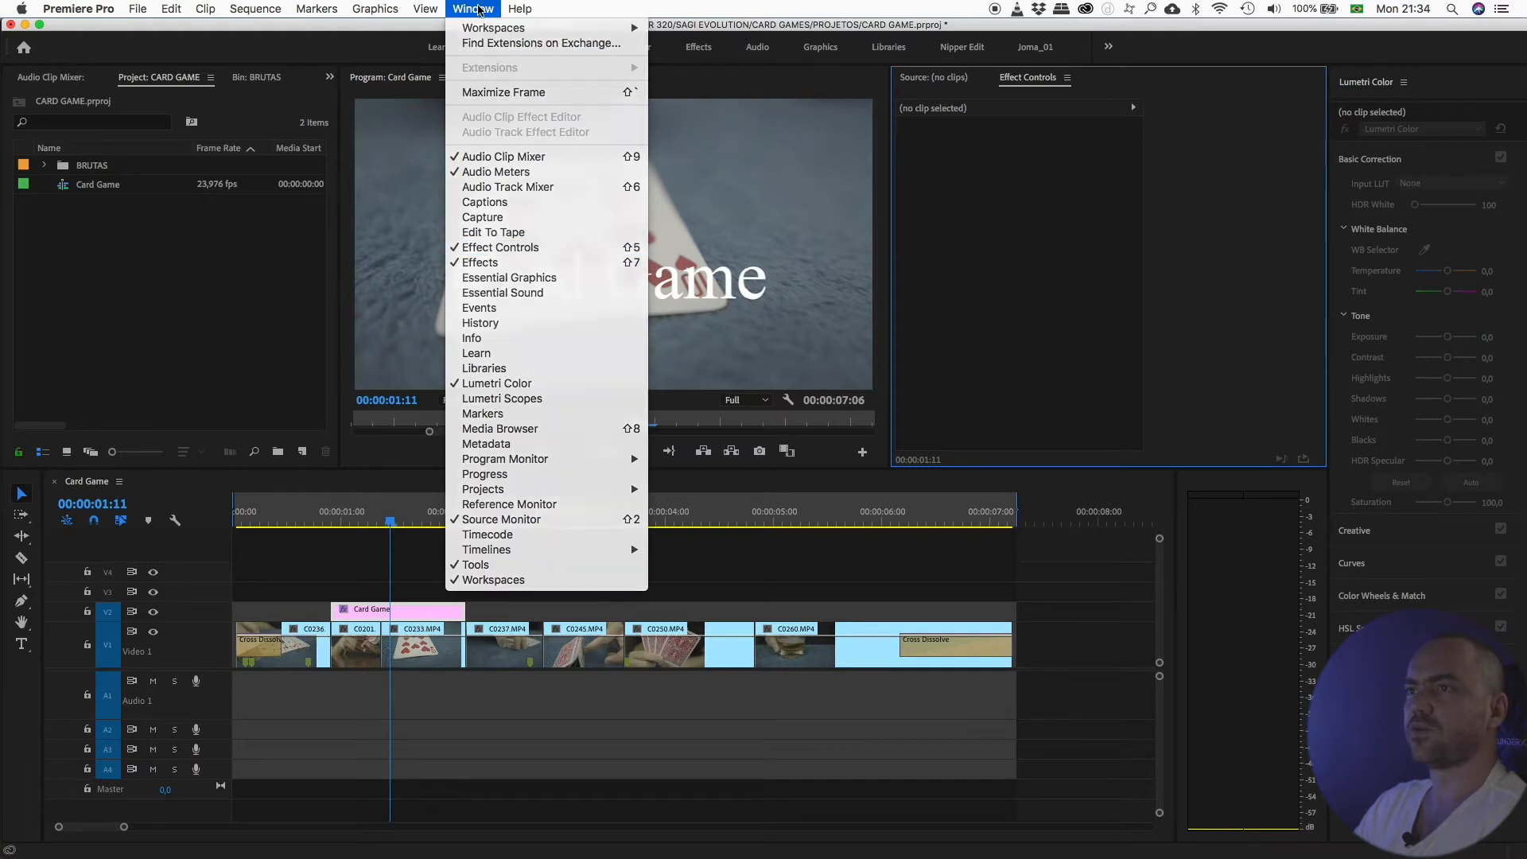
left_click_drag(419, 591, 450, 613)
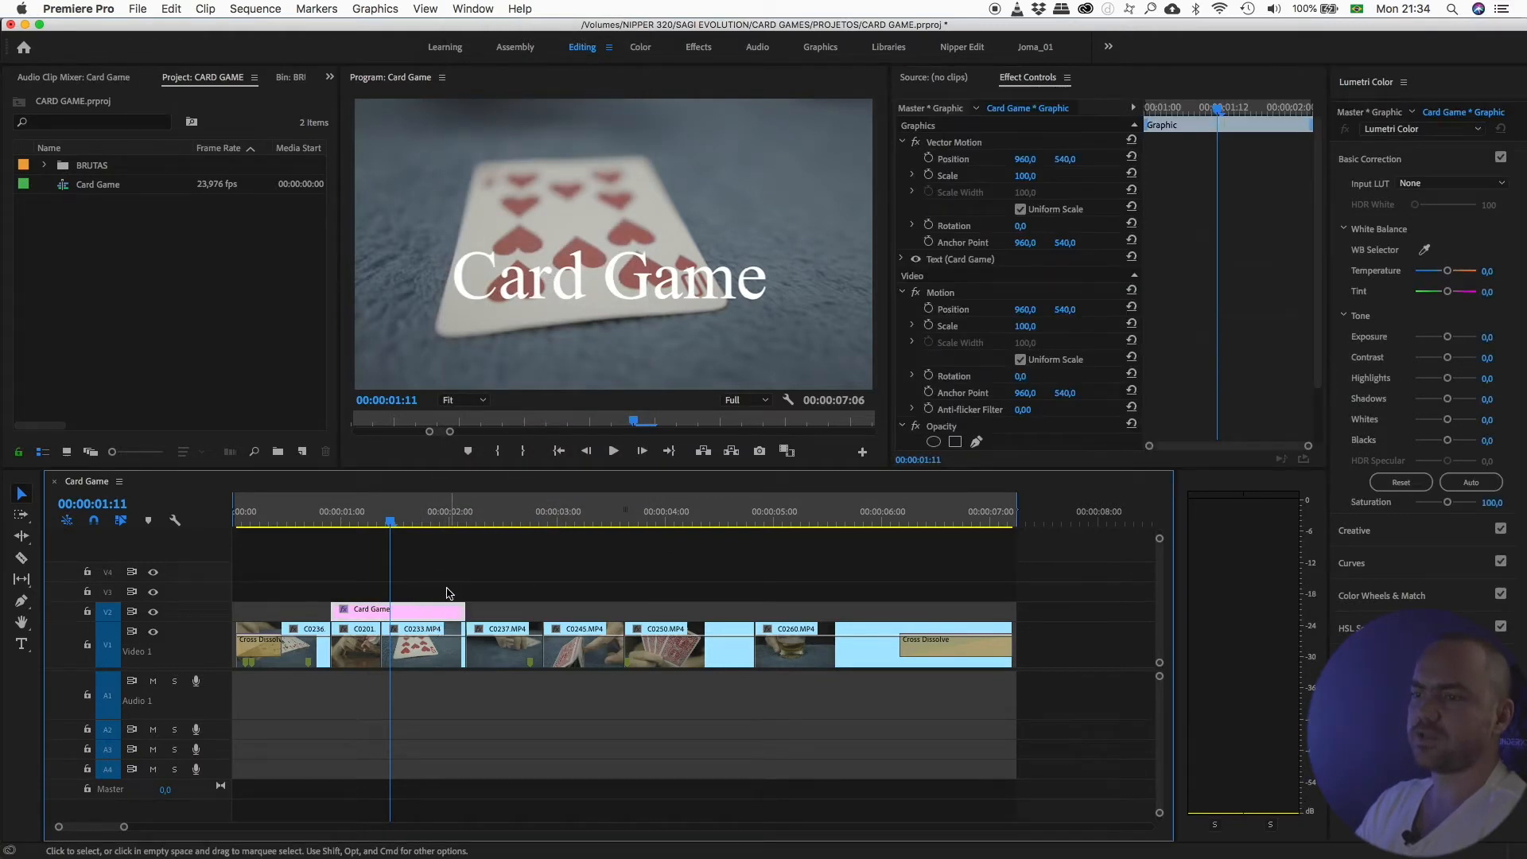
left_click(449, 592)
left_click(429, 618)
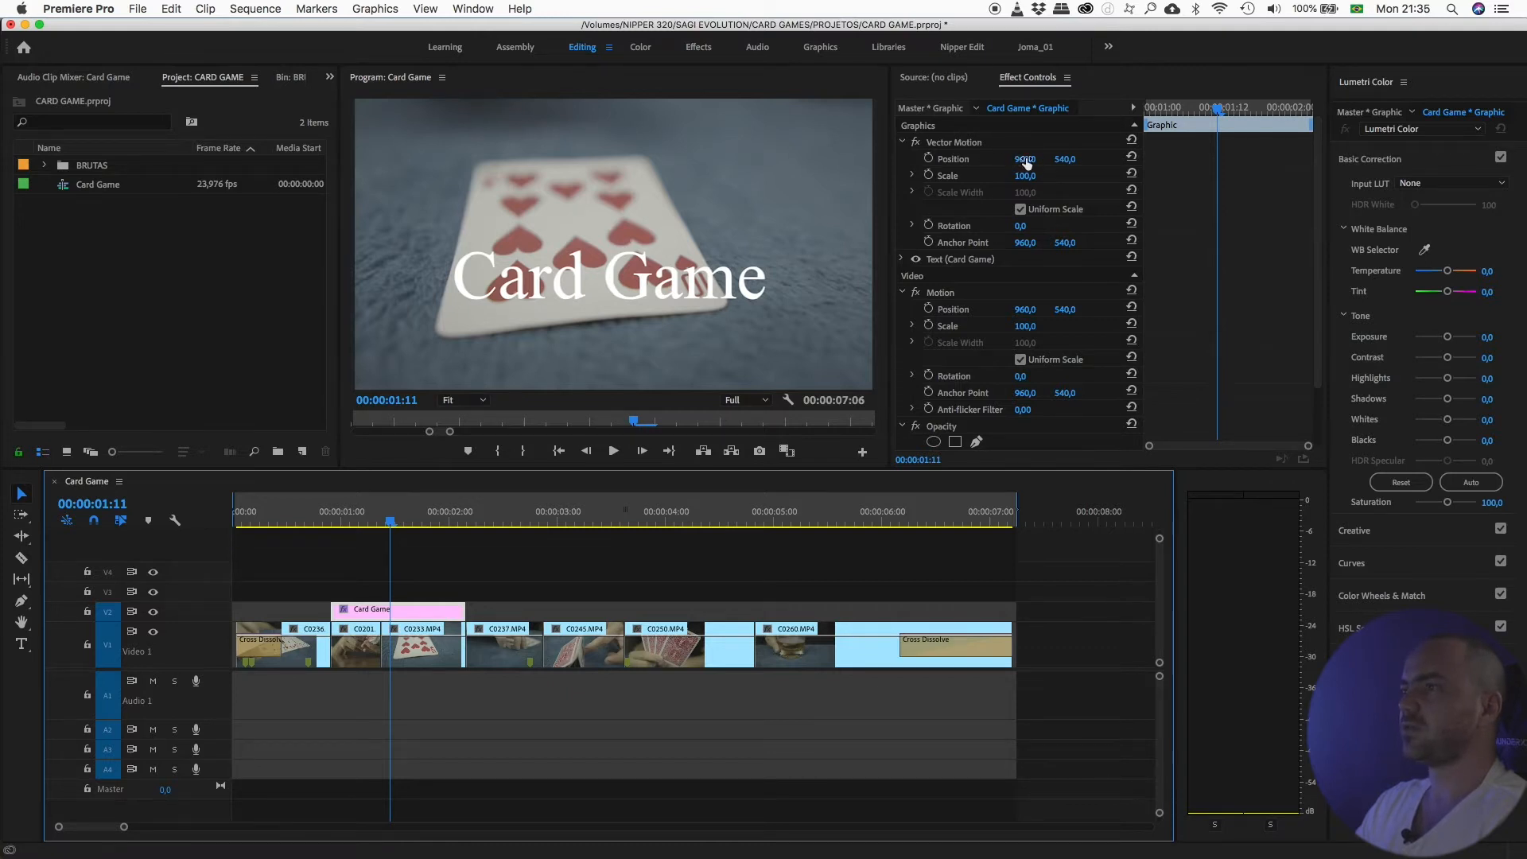
Set the title's Vector Motion position to 985, 535 and scale to 110, keeping Uniform Scale on and rotation at 0
left_click_drag(1026, 163, 1045, 200)
left_click(1020, 210)
key("super+z")
left_click(1022, 210)
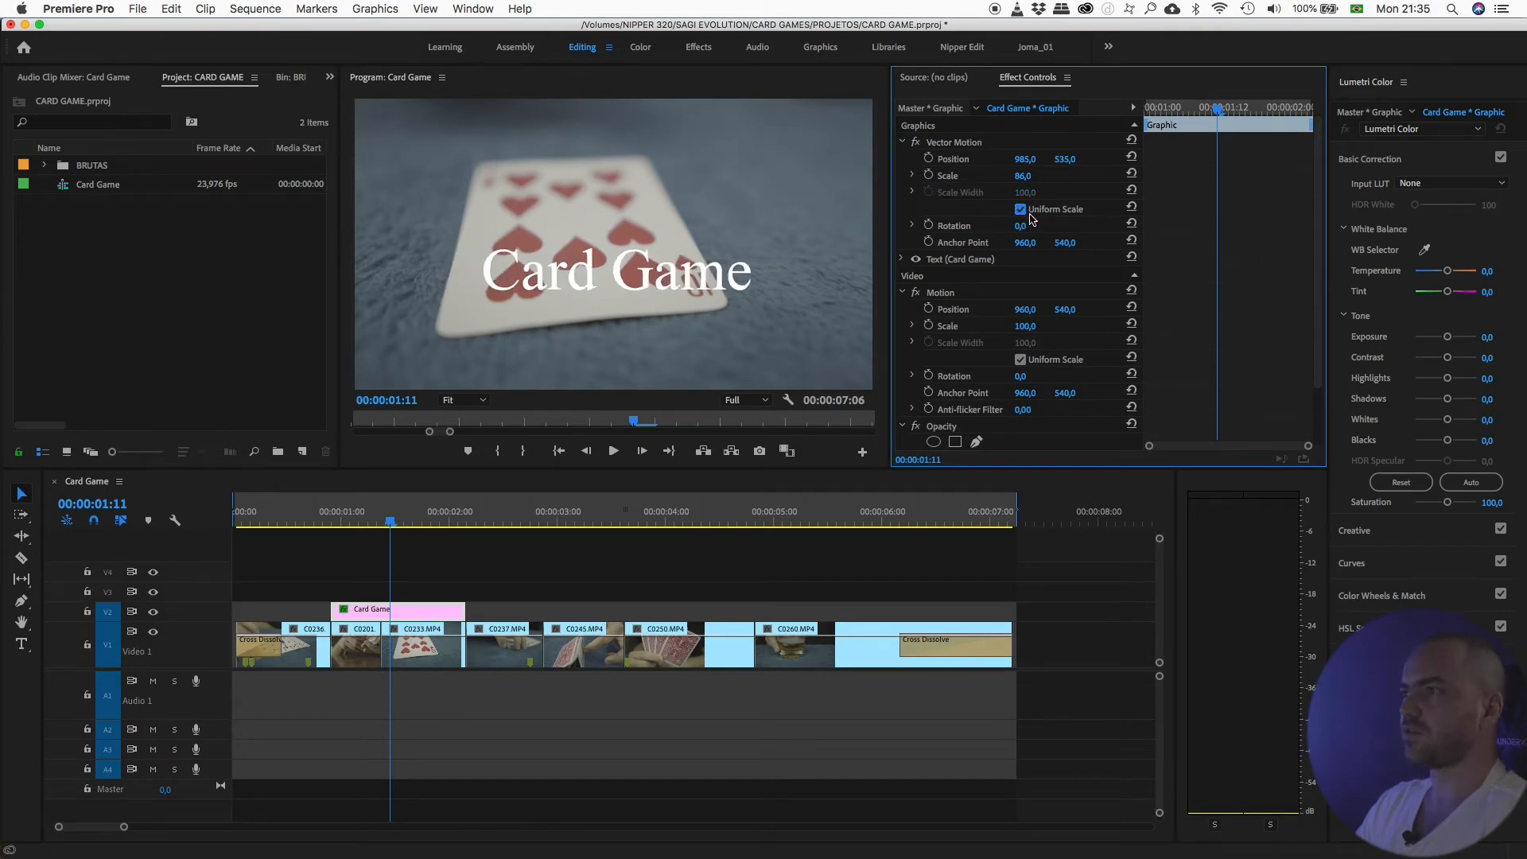
mouse_move(1023, 176)
left_mouse_down()
mouse_move(1055, 176)
mouse_move(1013, 175)
mouse_move(1042, 175)
left_mouse_up()
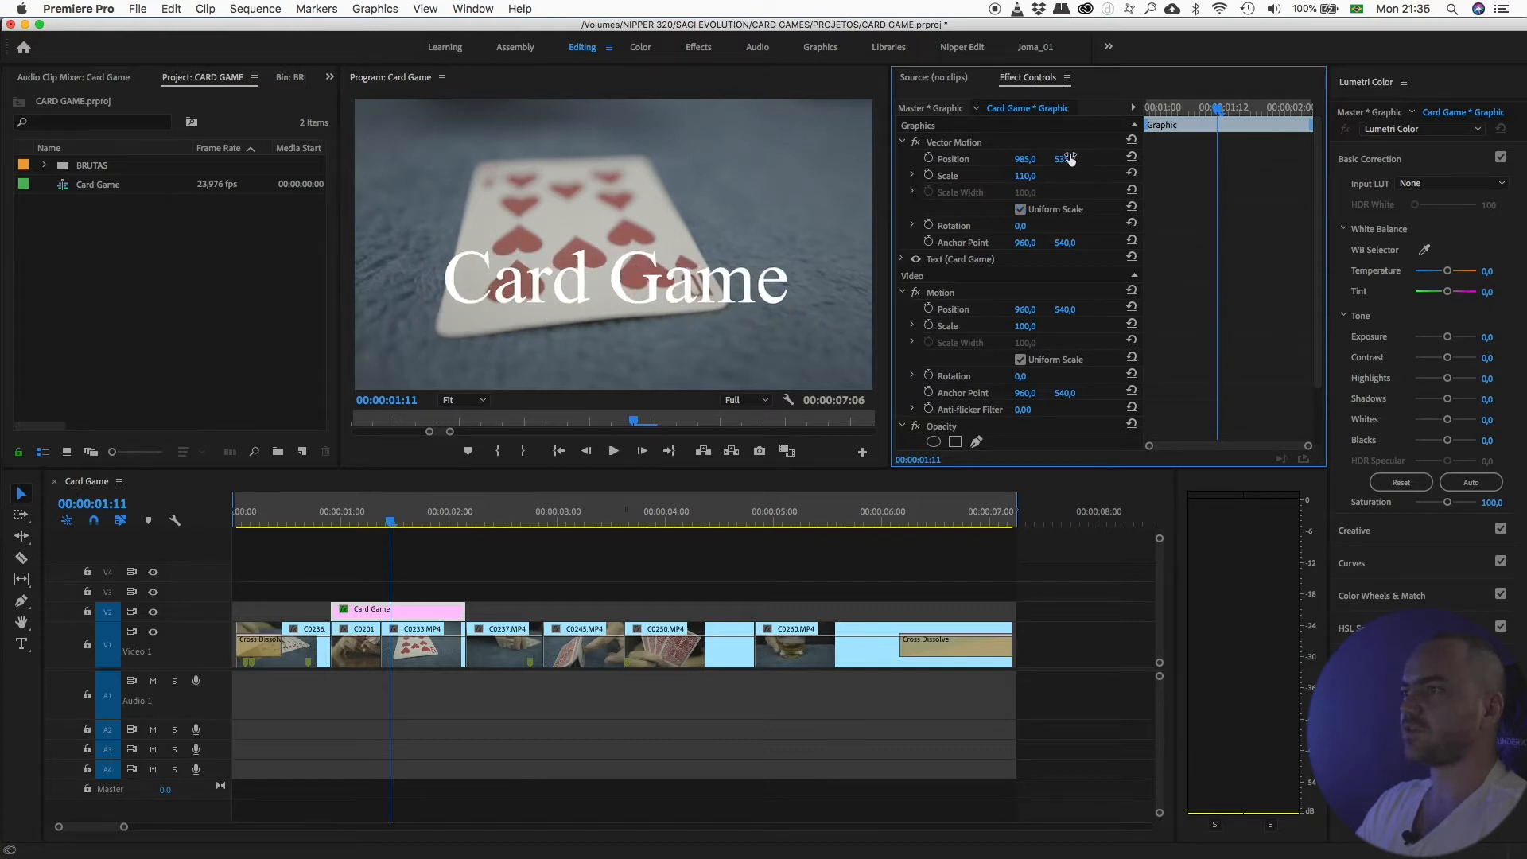
mouse_move(1020, 226)
left_mouse_down()
mouse_move(1050, 243)
mouse_move(1025, 243)
left_mouse_up()
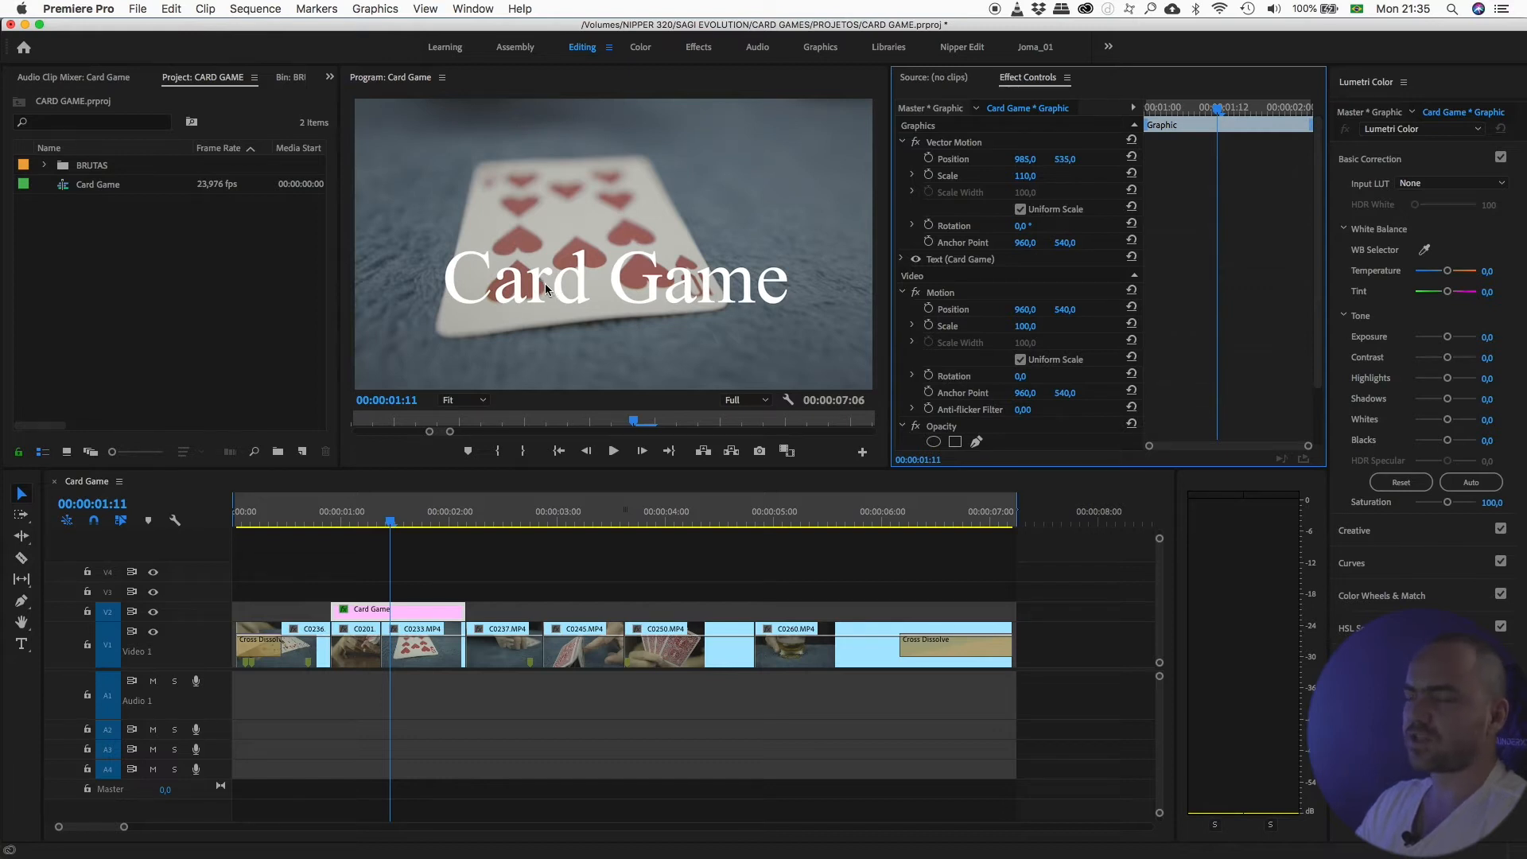
Move the title text up and slightly left over the playing card, and expand its Source Text settings
left_click(408, 609)
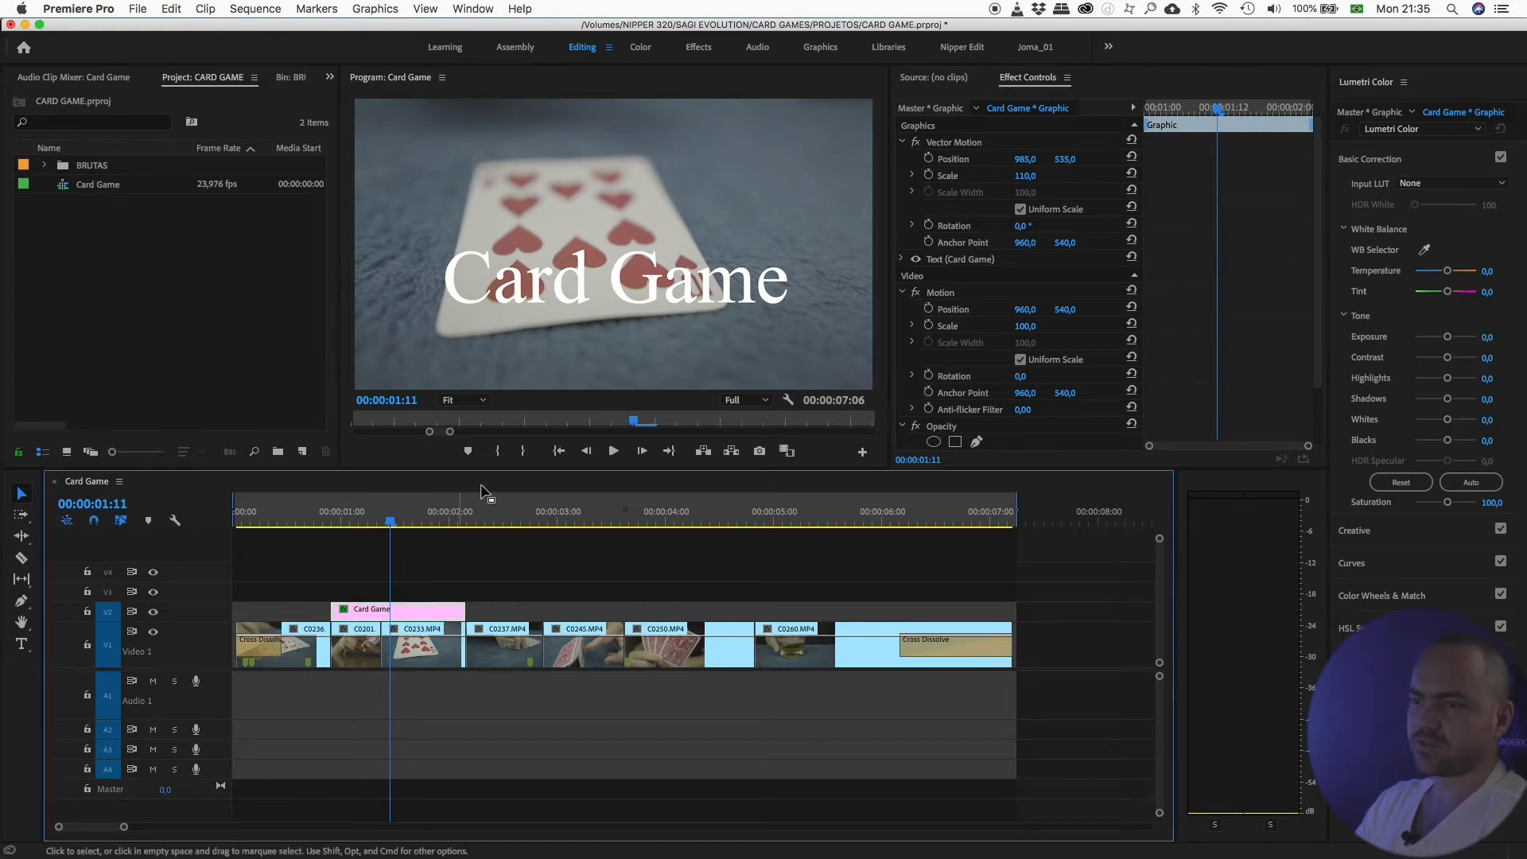
left_click(563, 287)
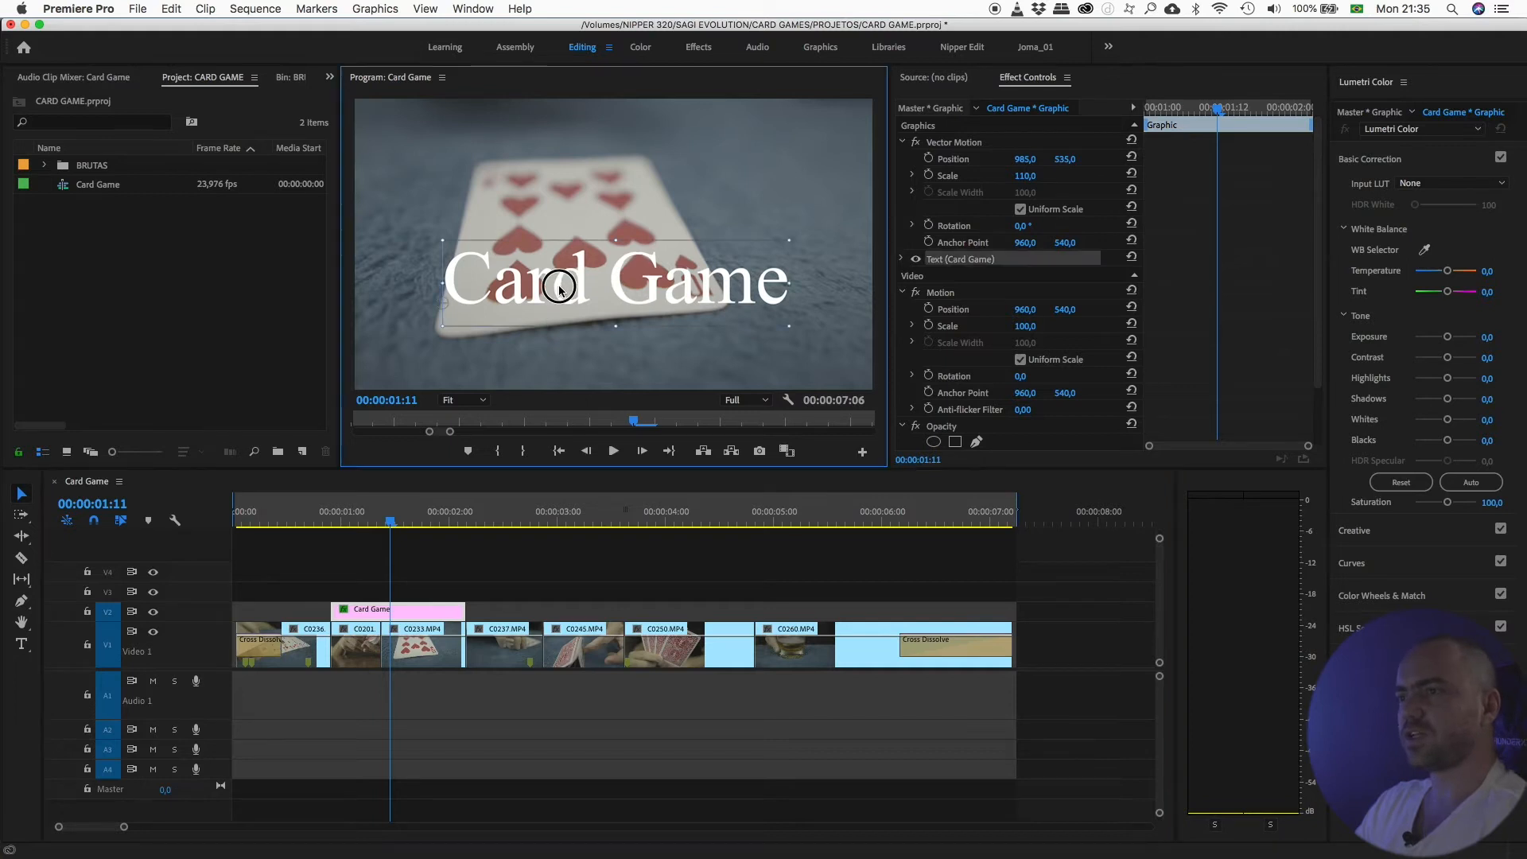
left_click_drag(562, 286, 480, 236)
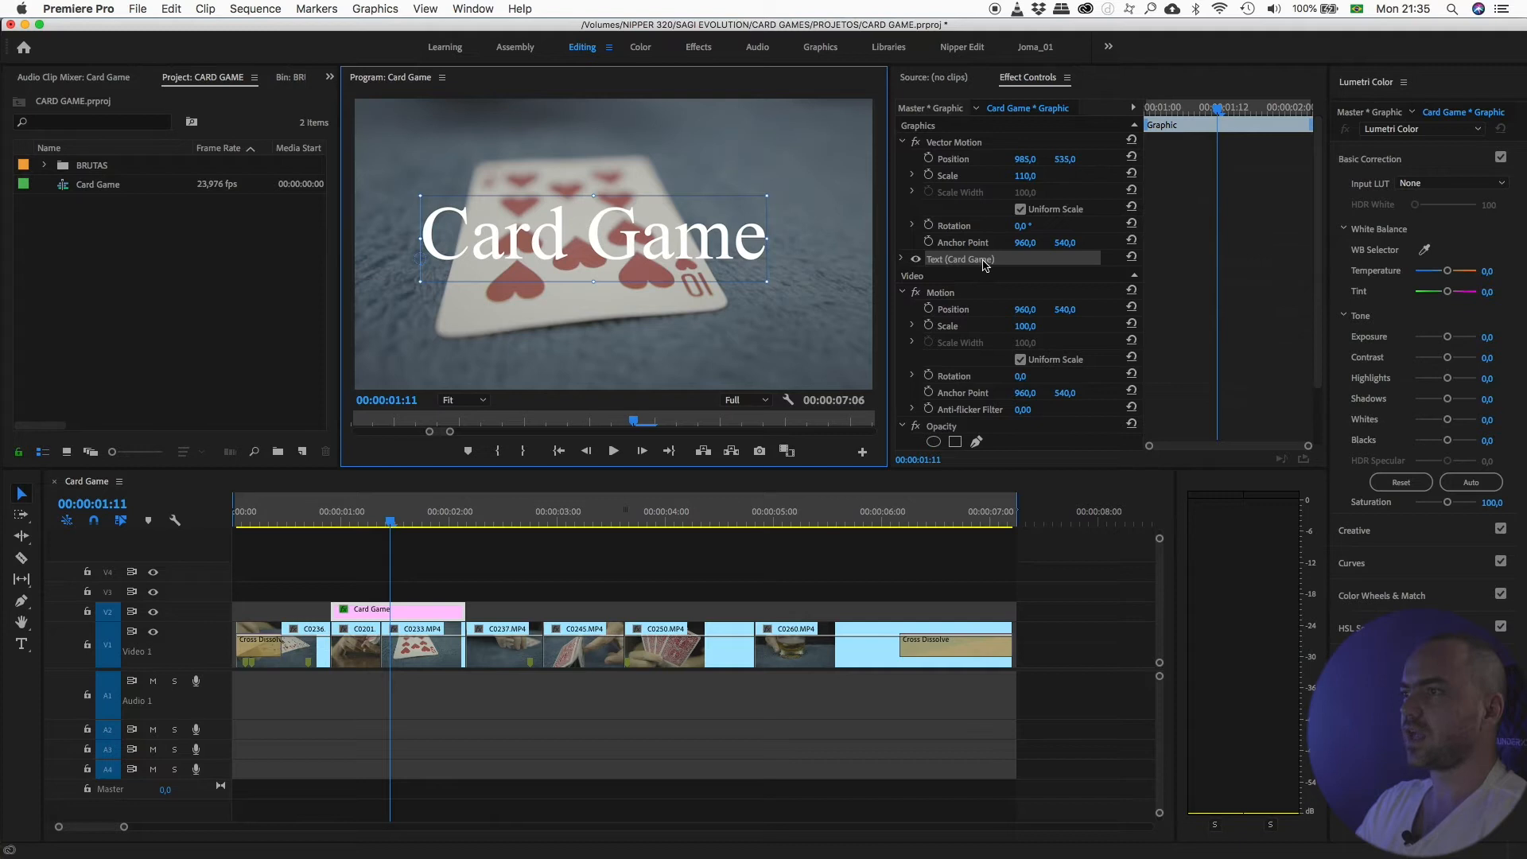
left_click(902, 260)
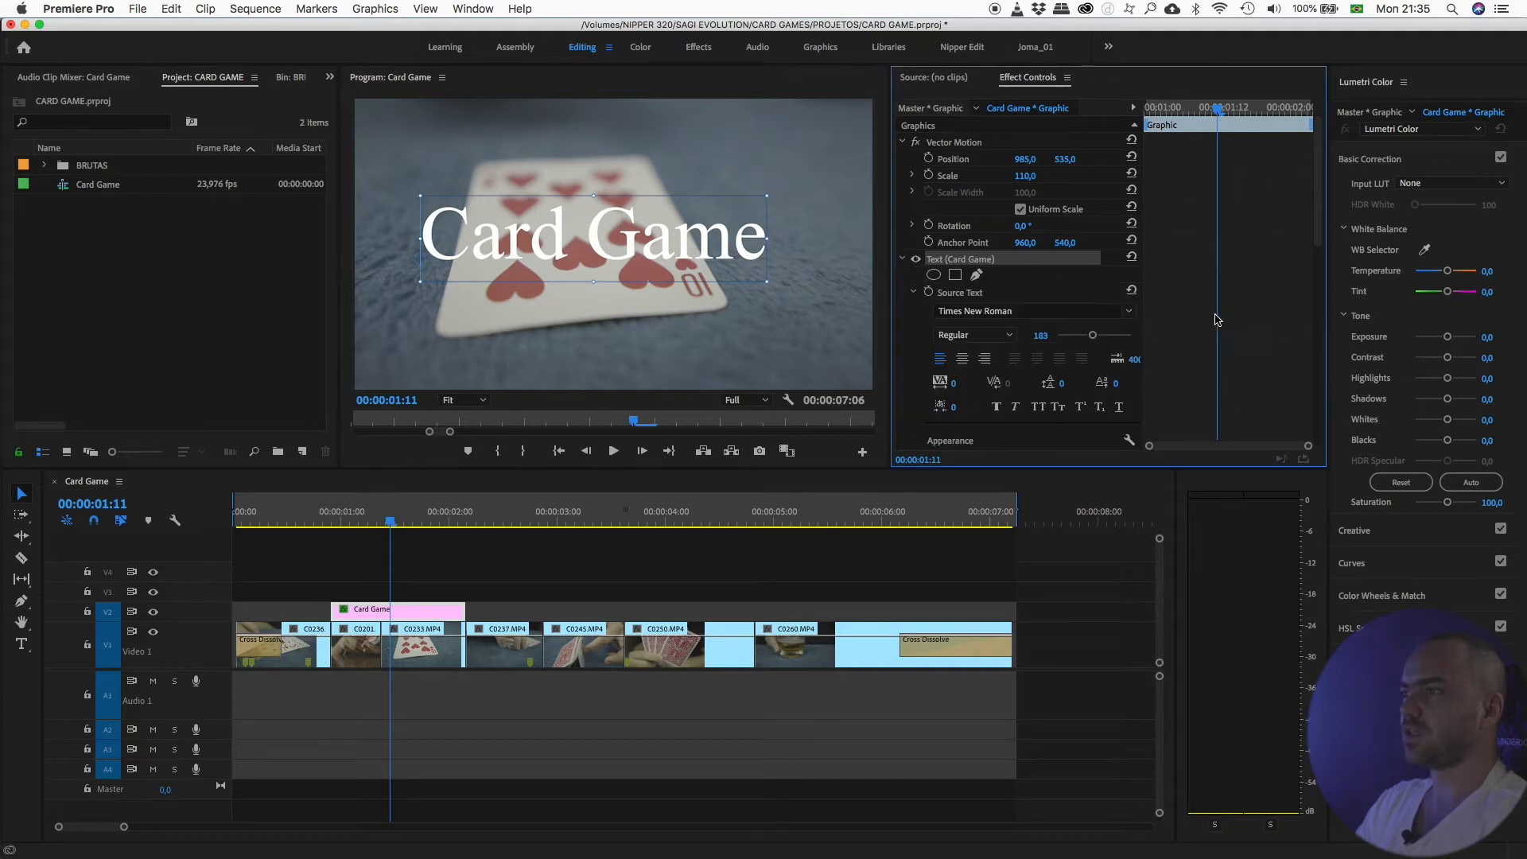
scroll(1296, 231, "down", 2)
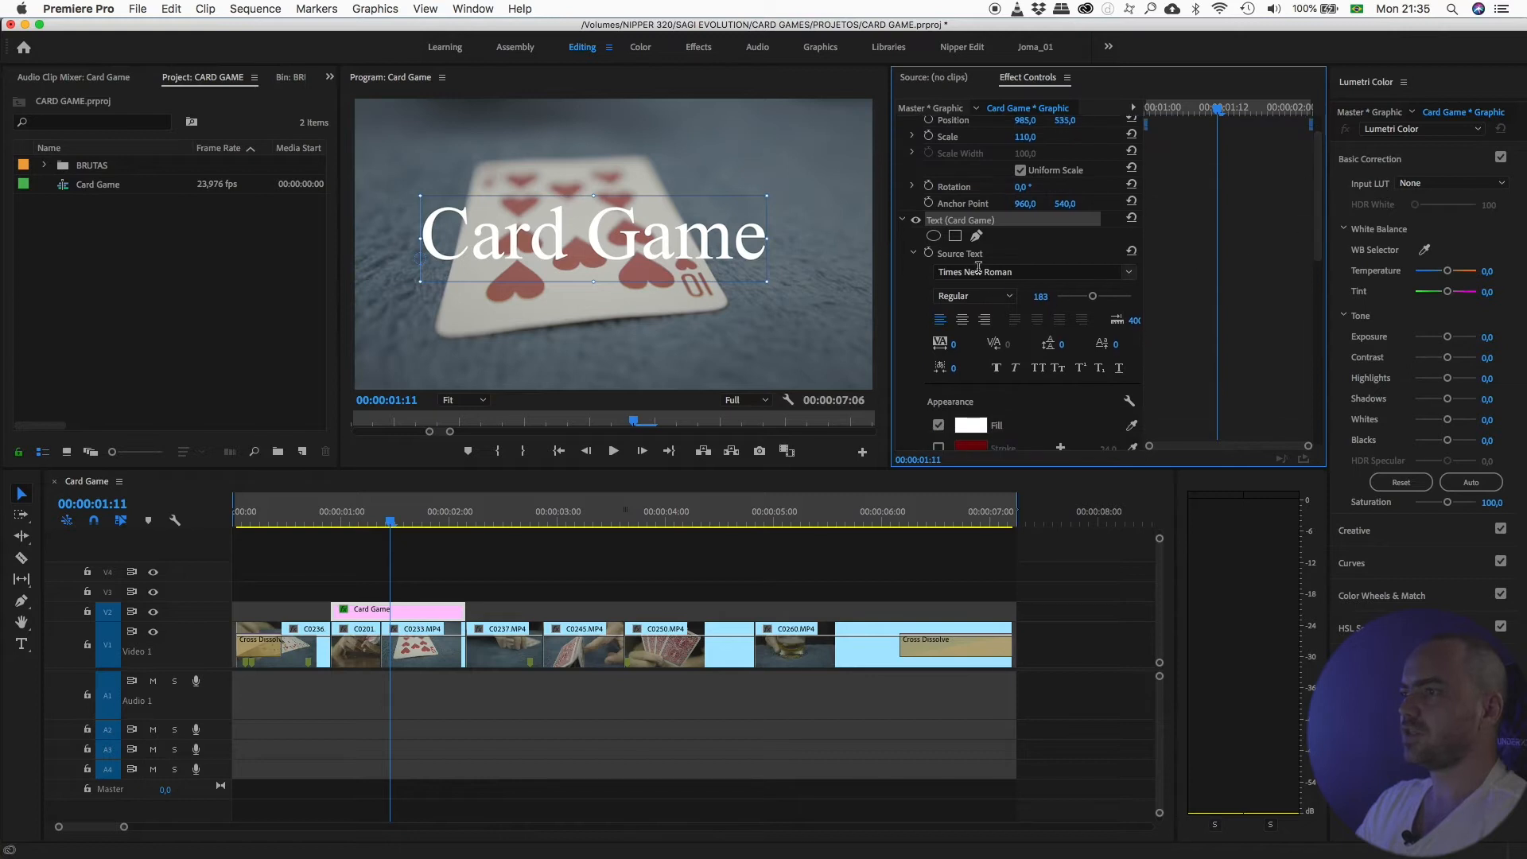
left_click(978, 272)
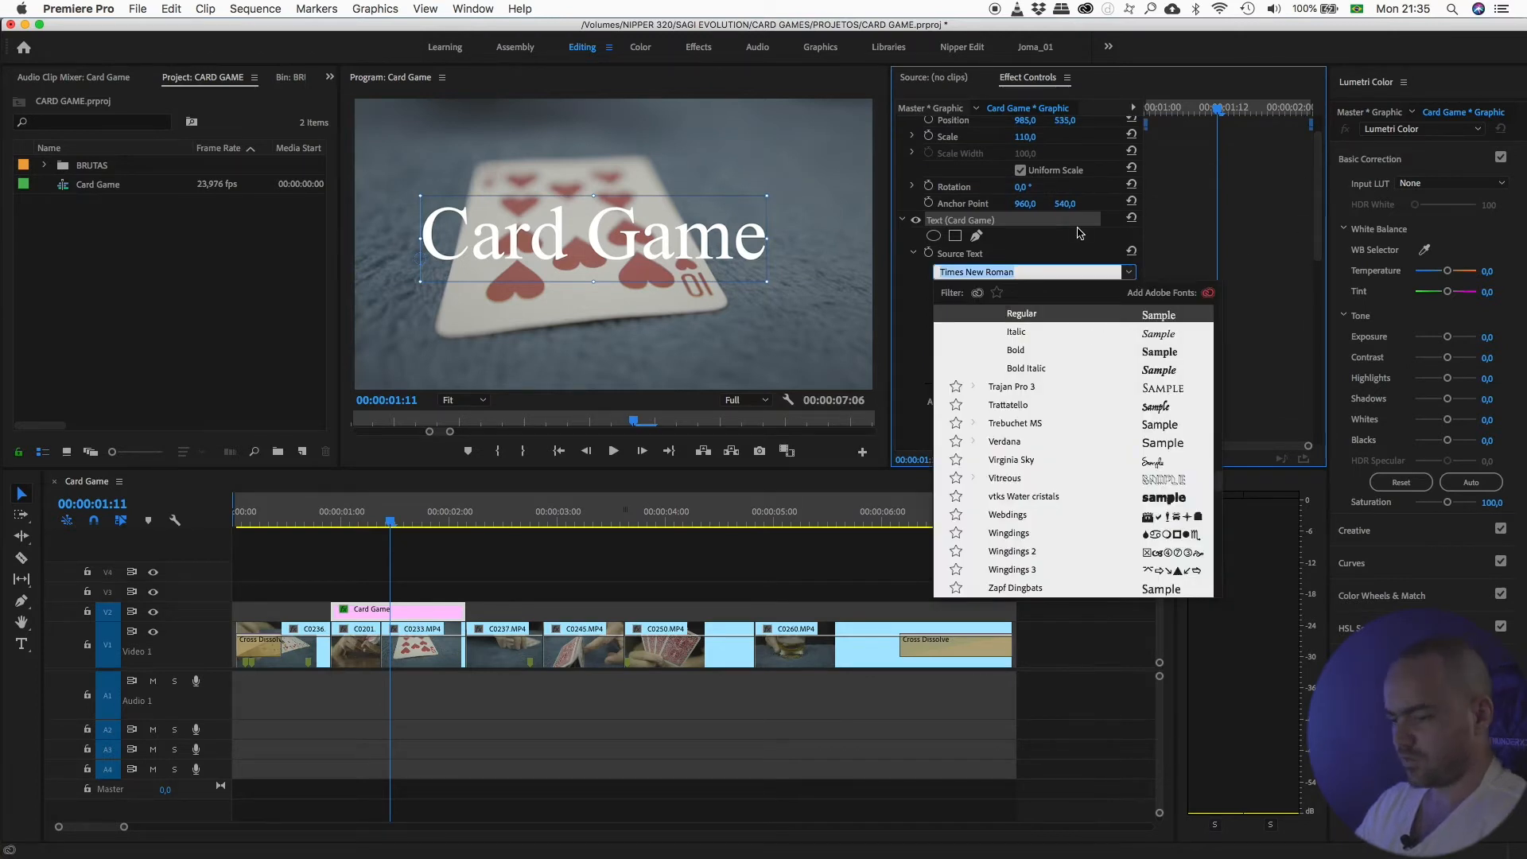
type("arial. rounded")
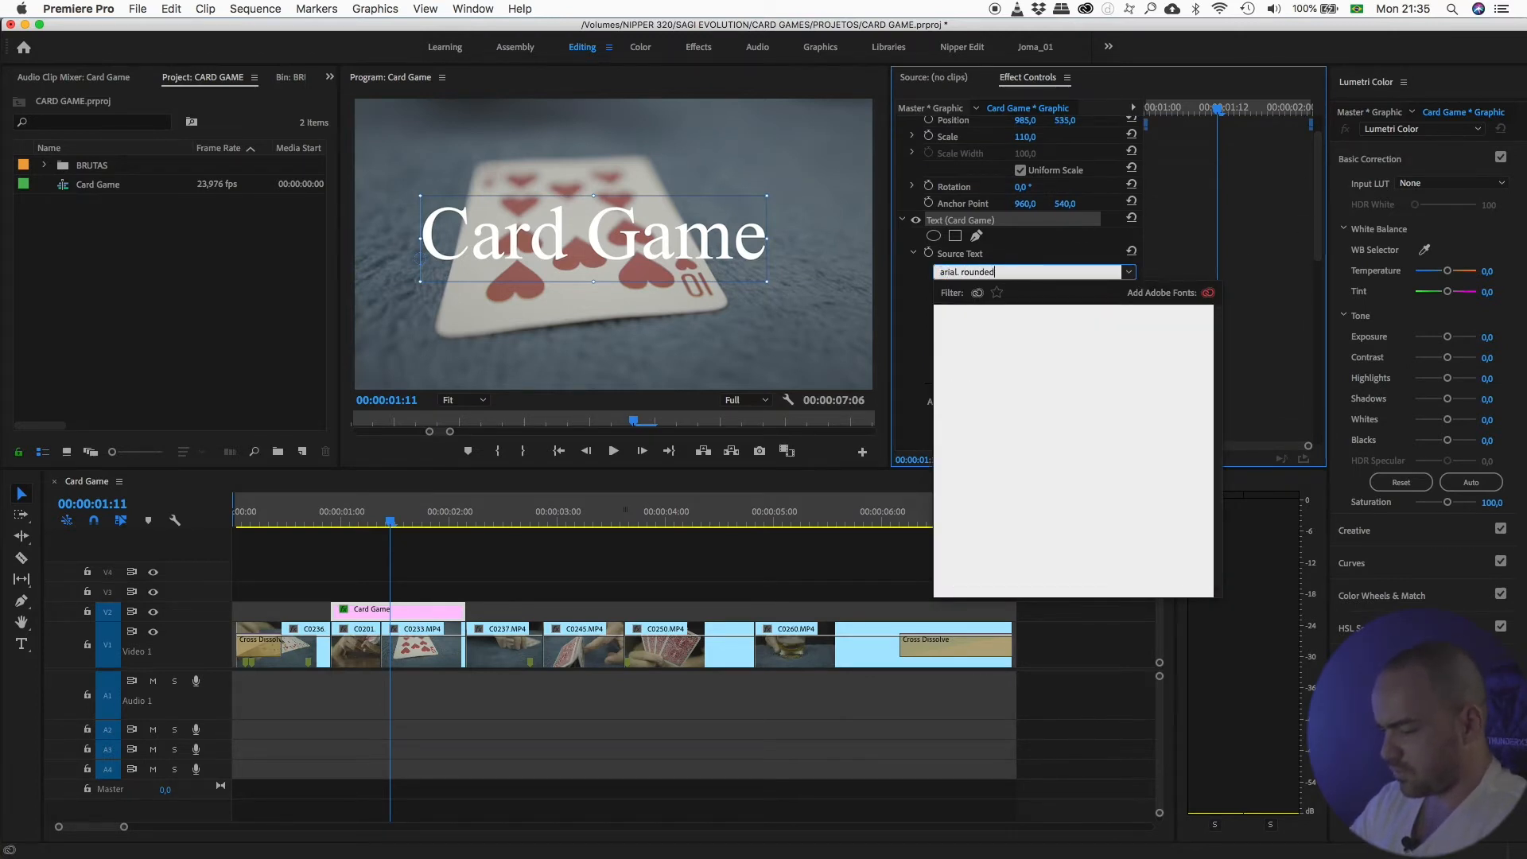
key("Return")
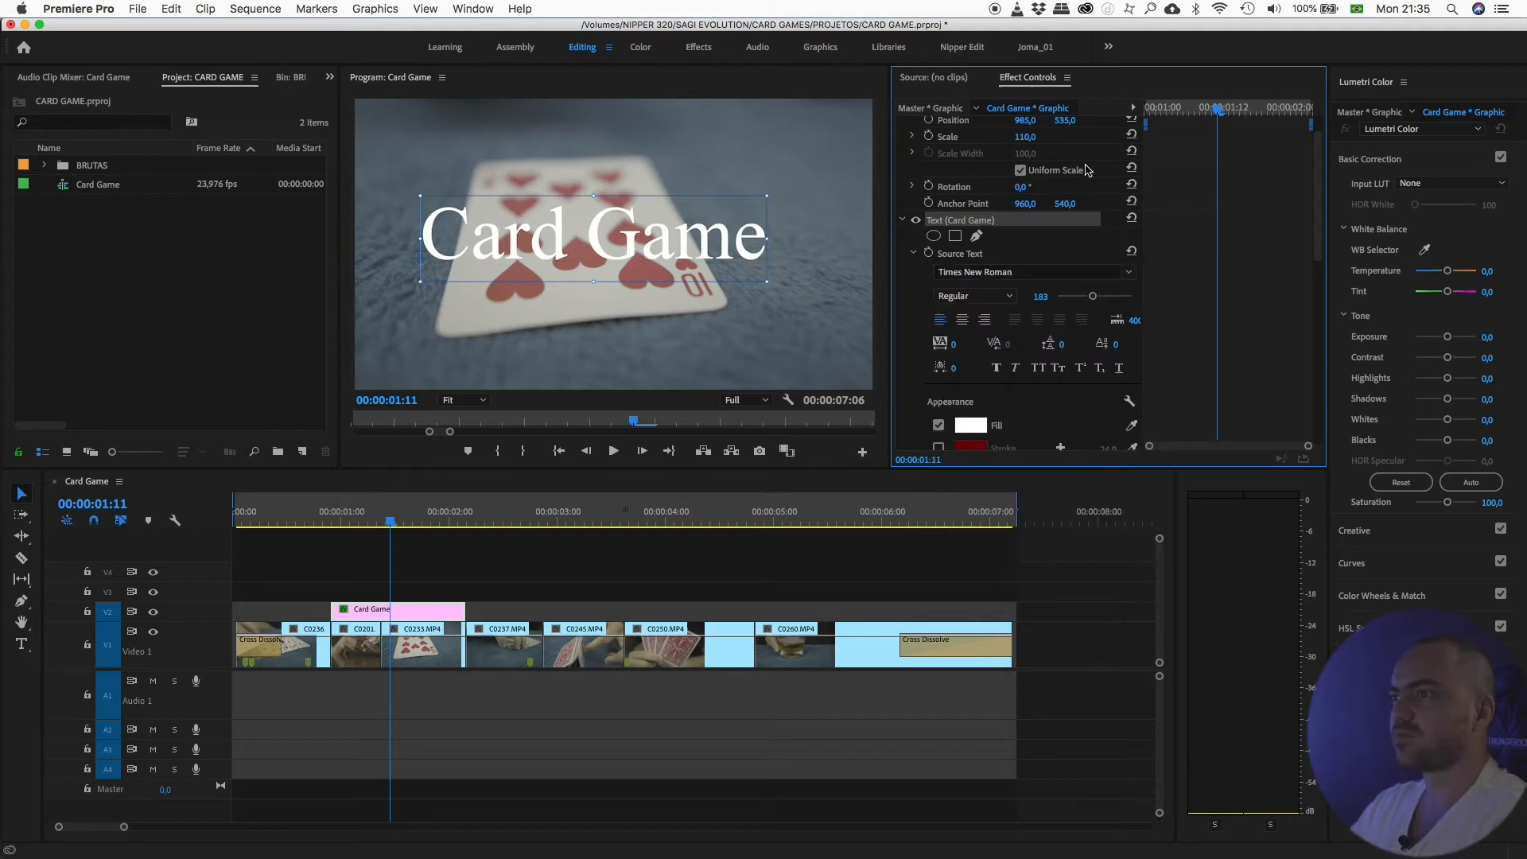
Change the Card Game title's font to Arial Rounded MT Bold
left_click(1010, 272)
type("a")
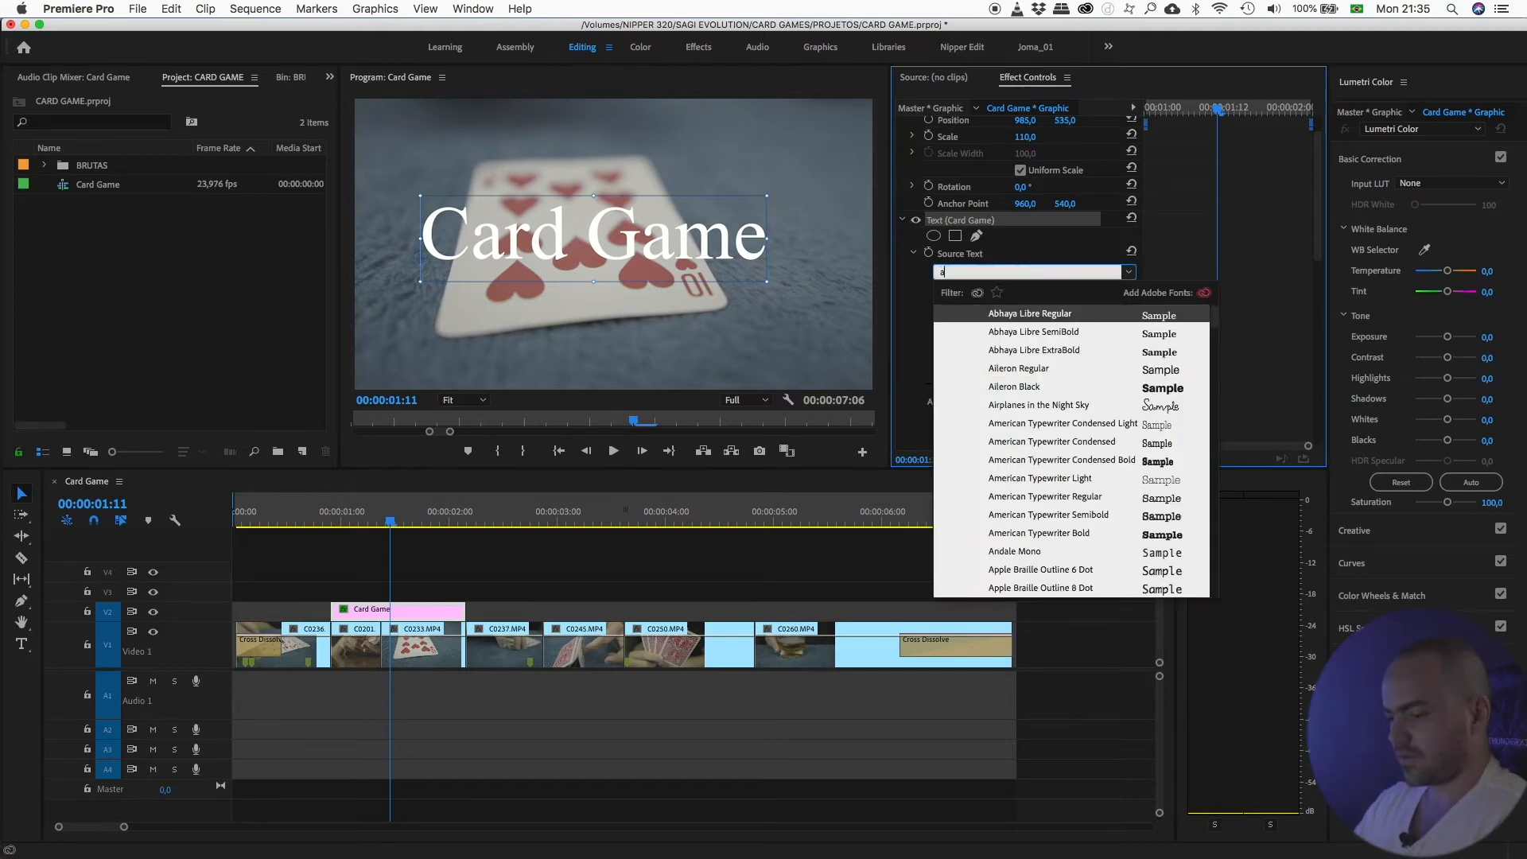
type("rial rounded")
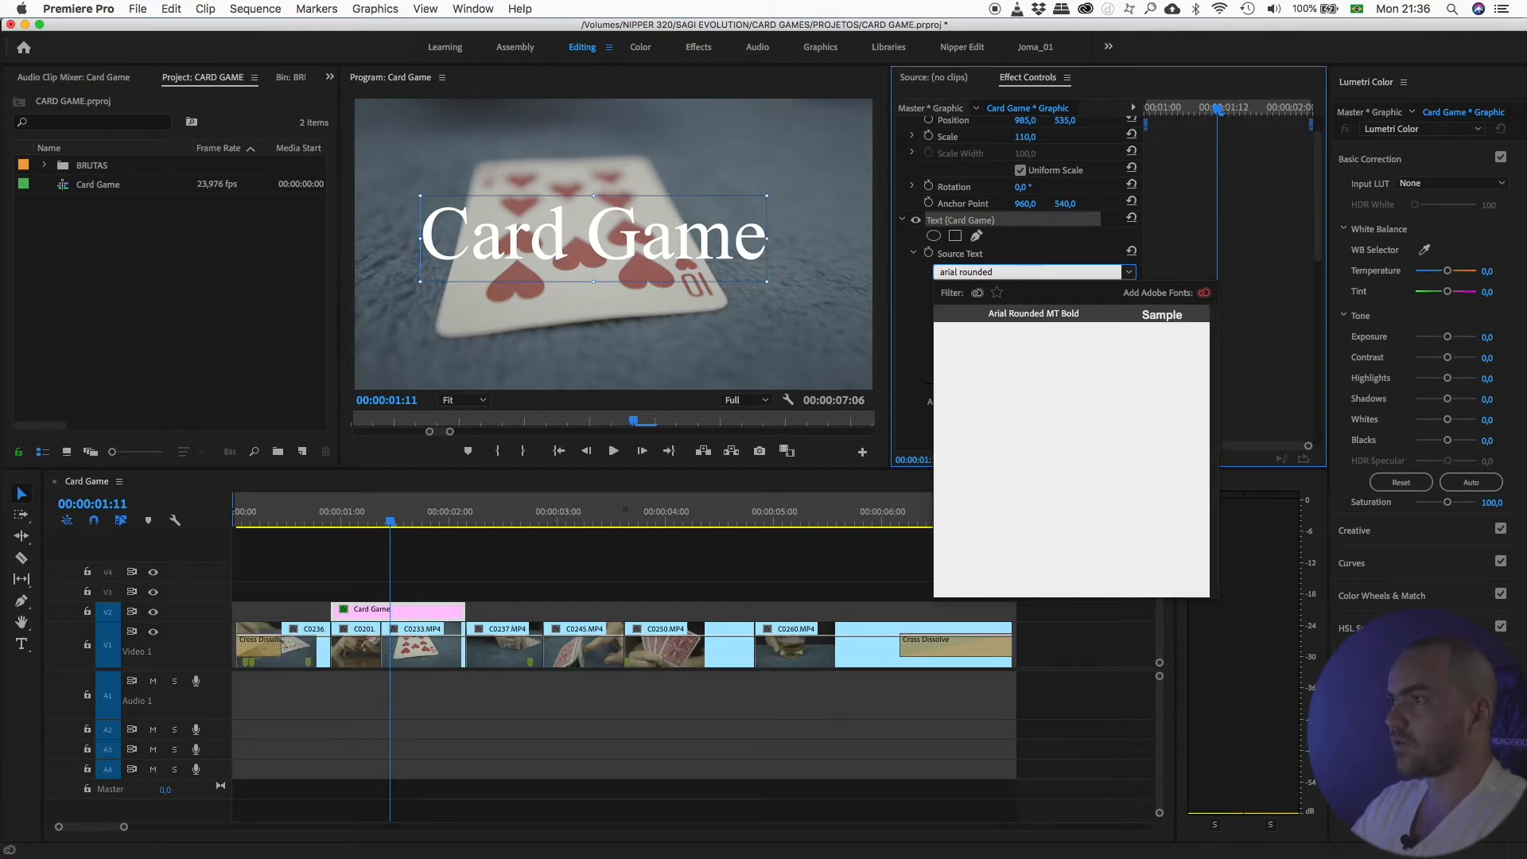
key("Return")
Scale the title text down to less than half its size and place it in the lower-right corner of the frame
left_click_drag(773, 231, 764, 348)
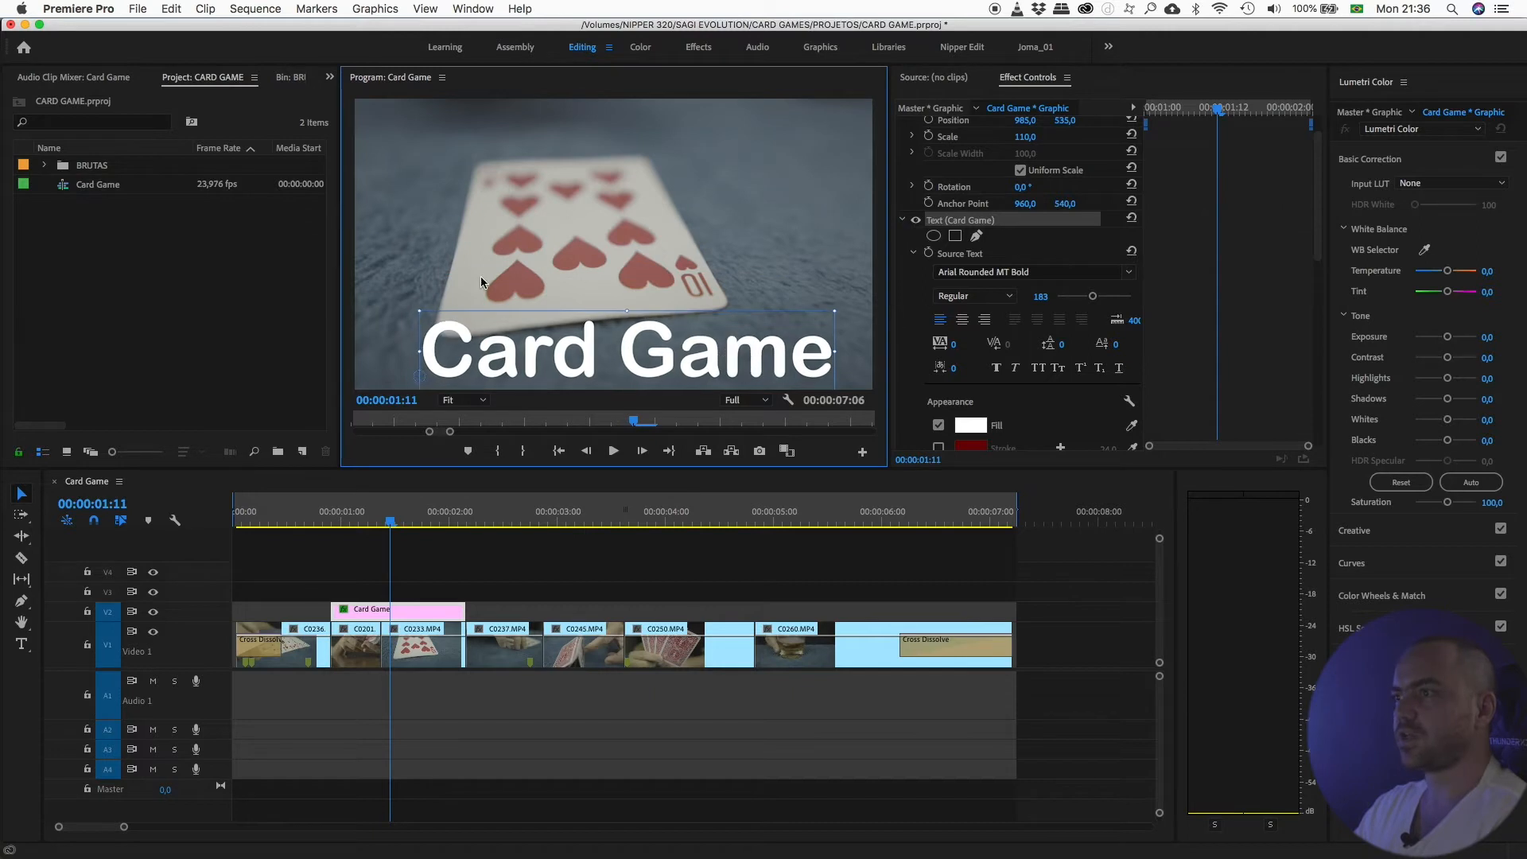
left_click_drag(415, 315, 415, 315)
left_click_drag(456, 330, 717, 378)
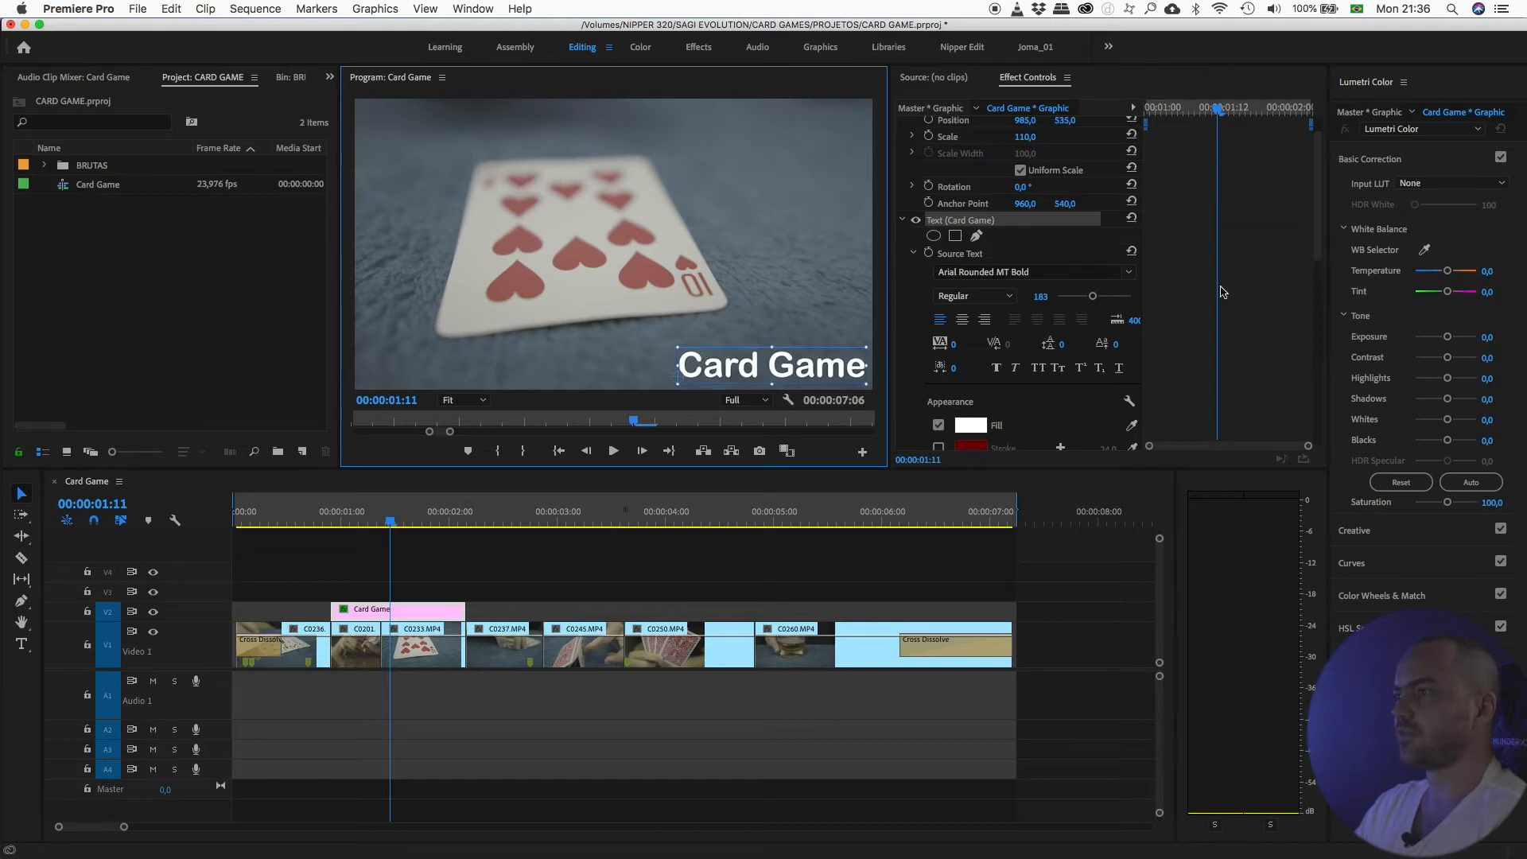
Set the title's font size to 167, and try center and right alignment before restoring left alignment
left_click_drag(1315, 195, 1316, 220)
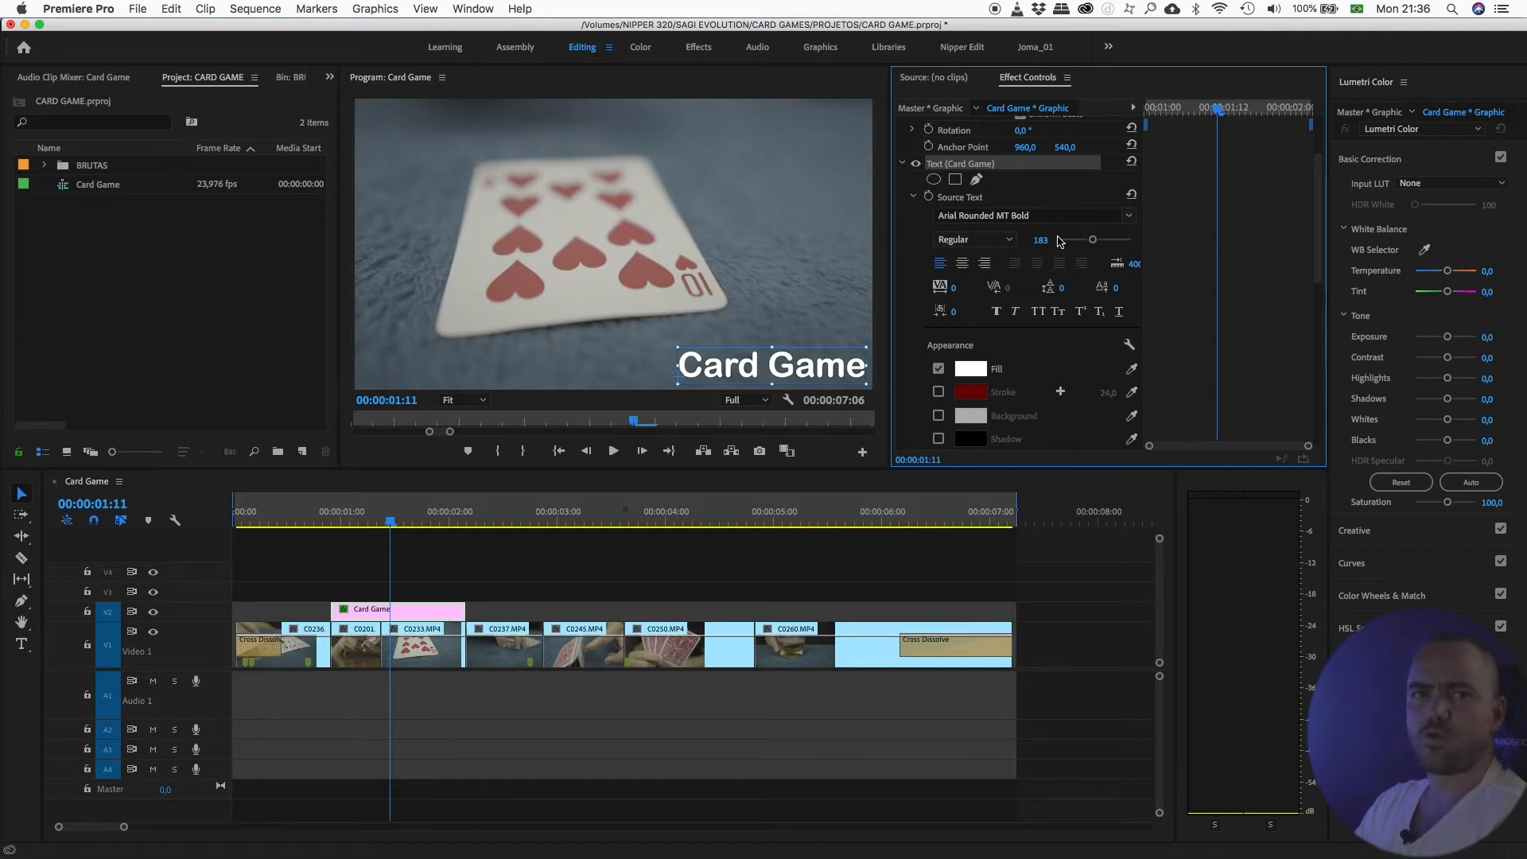
left_click_drag(1091, 239, 1084, 239)
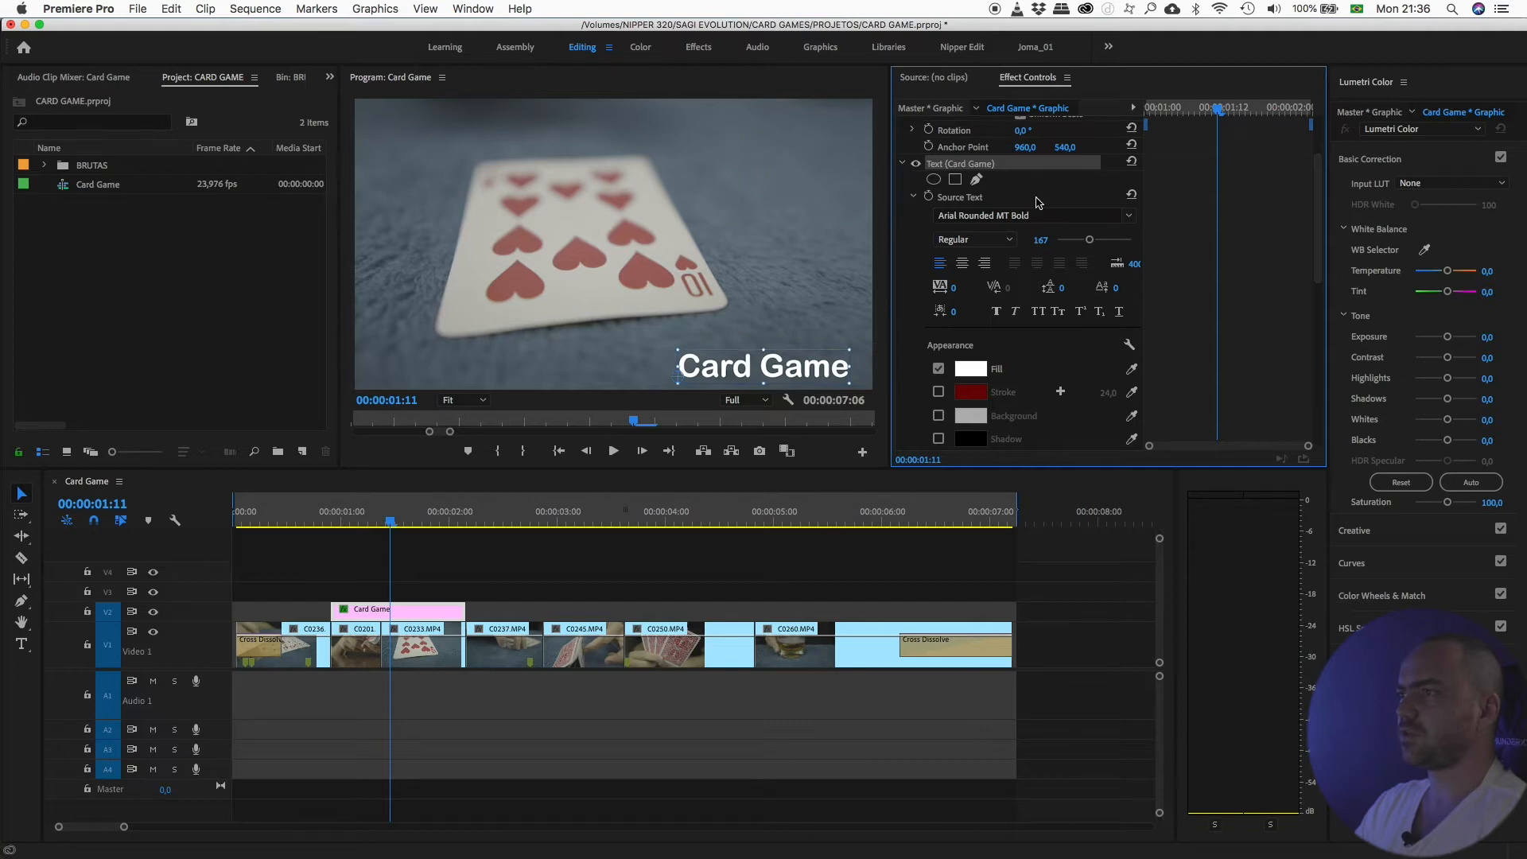
left_click(961, 263)
left_click(984, 262)
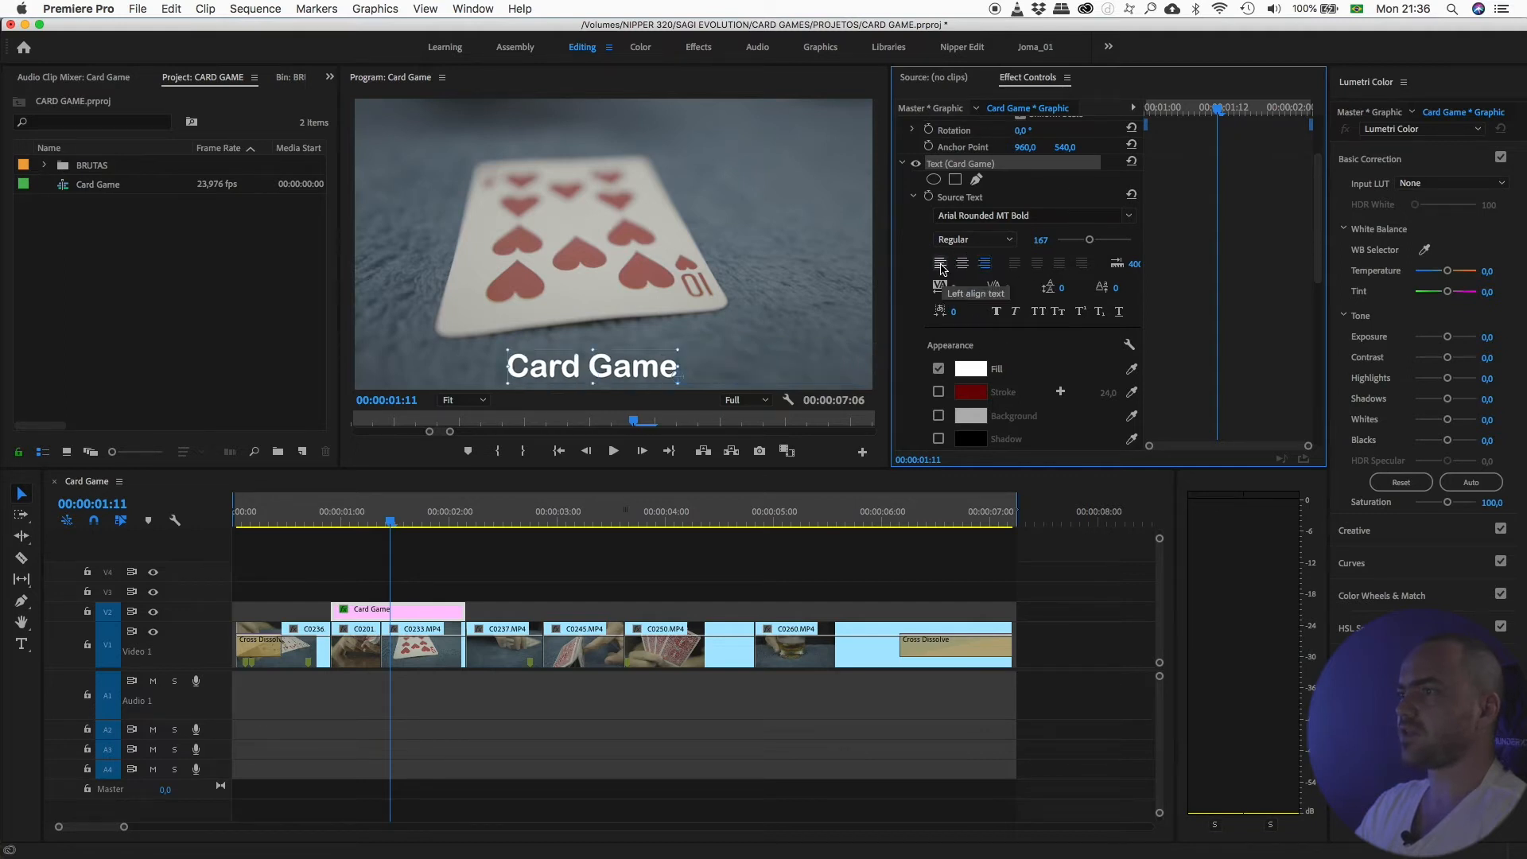
left_click(940, 262)
Set the title's tracking to 122, undo the leading change, and move the text over the card's lower edge
left_click_drag(954, 288, 1070, 277)
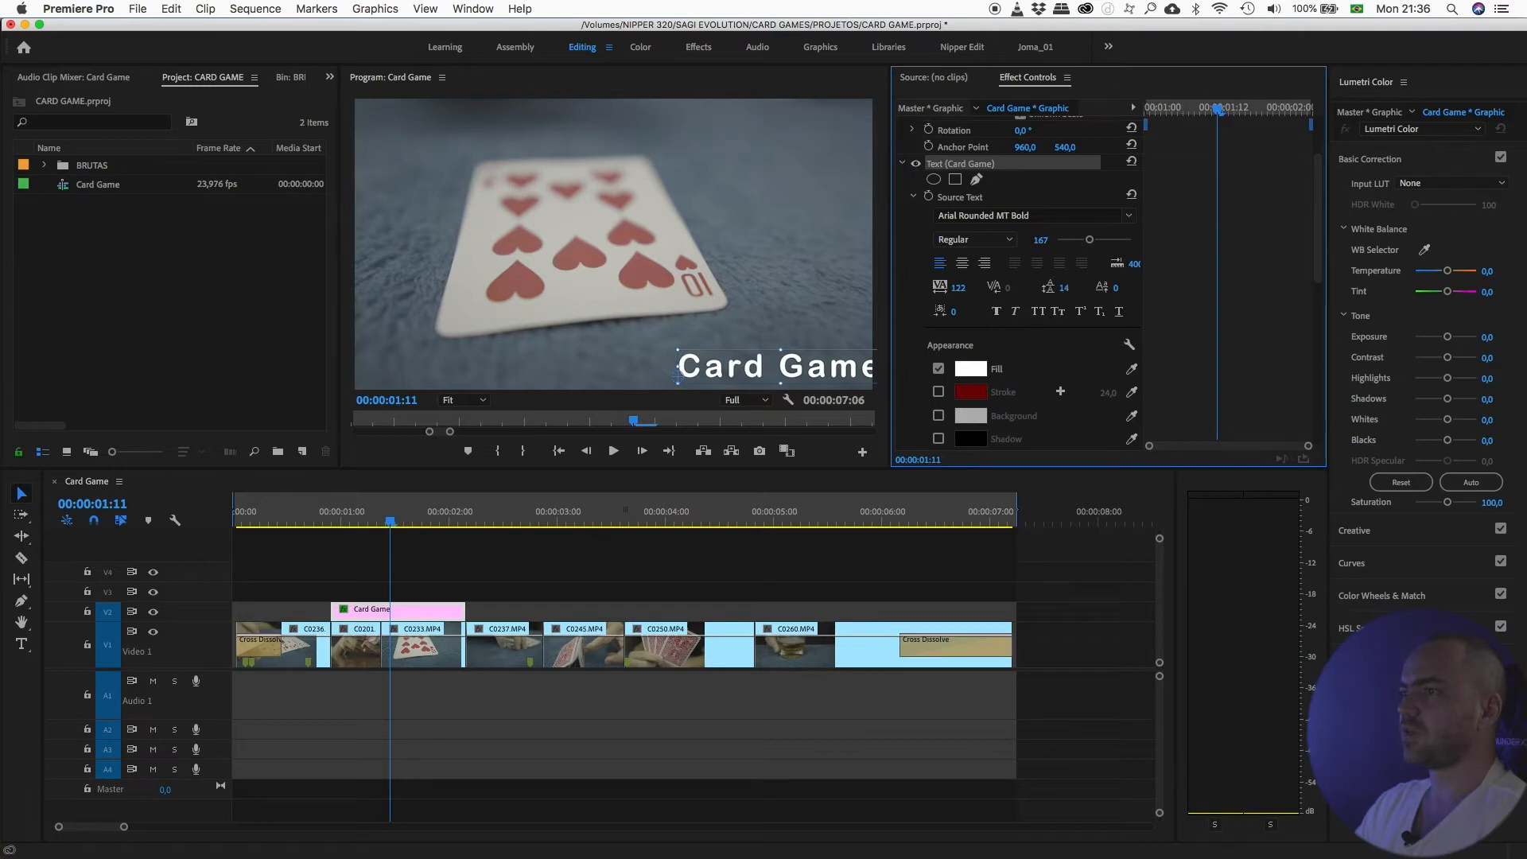
key("super+z")
left_click_drag(829, 365, 709, 325)
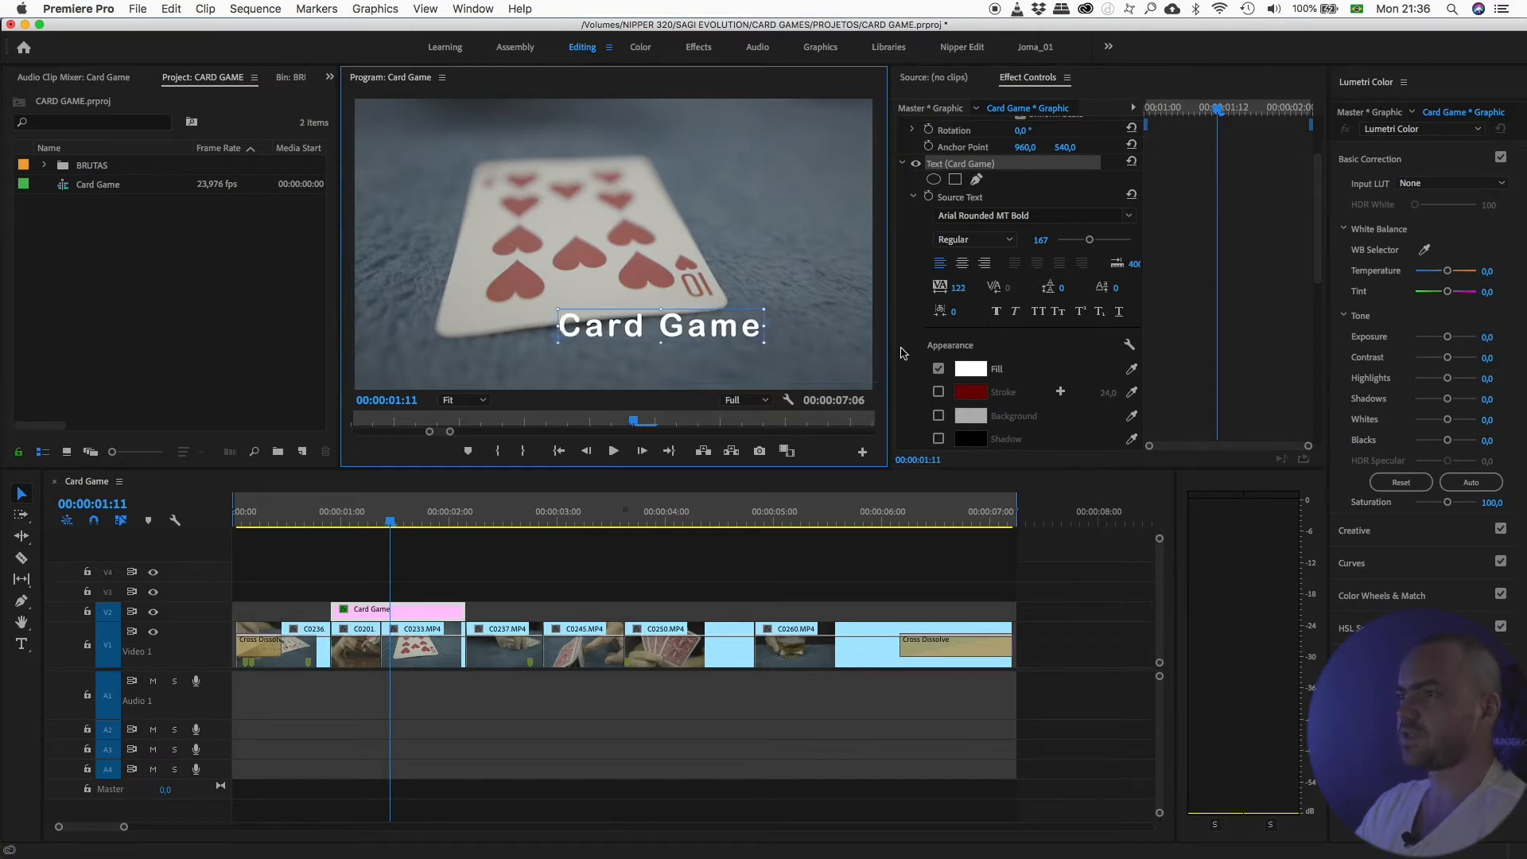
Try Faux Italic and All Caps on the title text and turn both off again
left_click(1014, 311)
left_click(1038, 312)
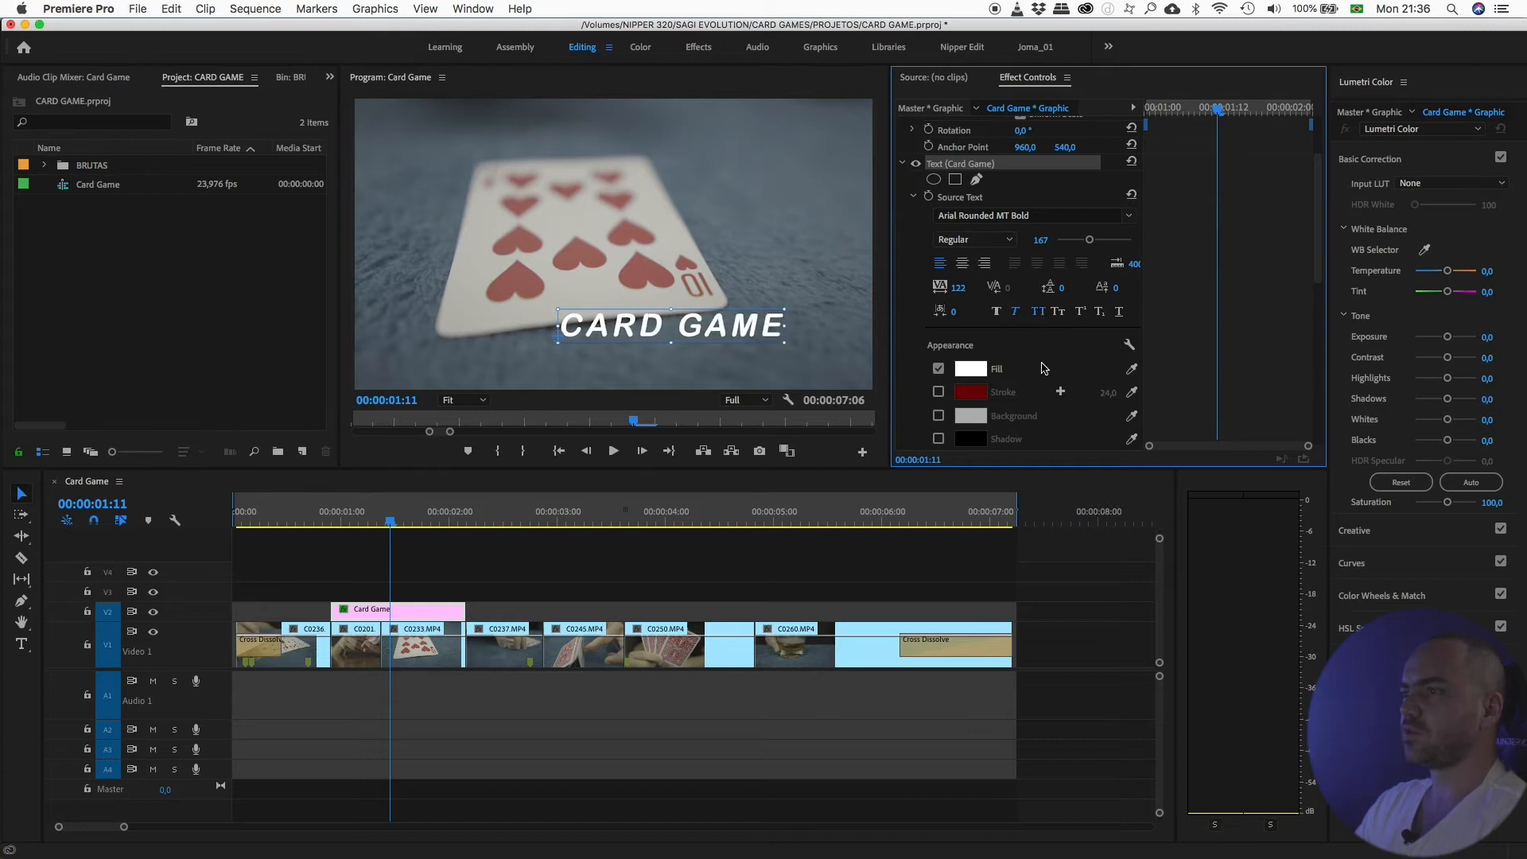
left_click(1038, 312)
left_click(1015, 311)
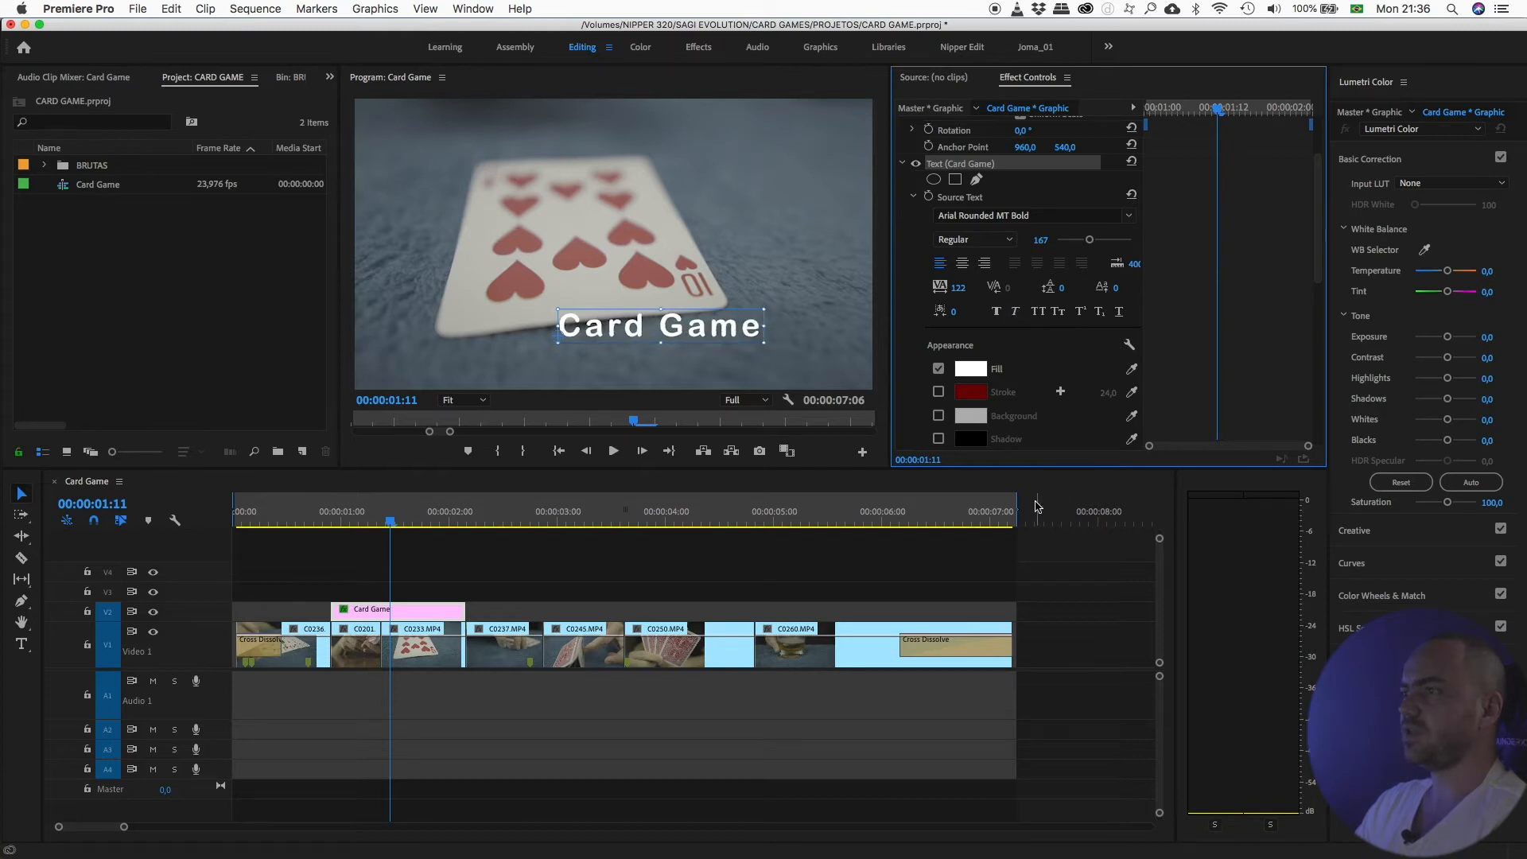
Move the title to the upper-right area of the frame and change its fill color to dark red
left_click_drag(1326, 199, 1326, 231)
left_click_drag(725, 336, 839, 119)
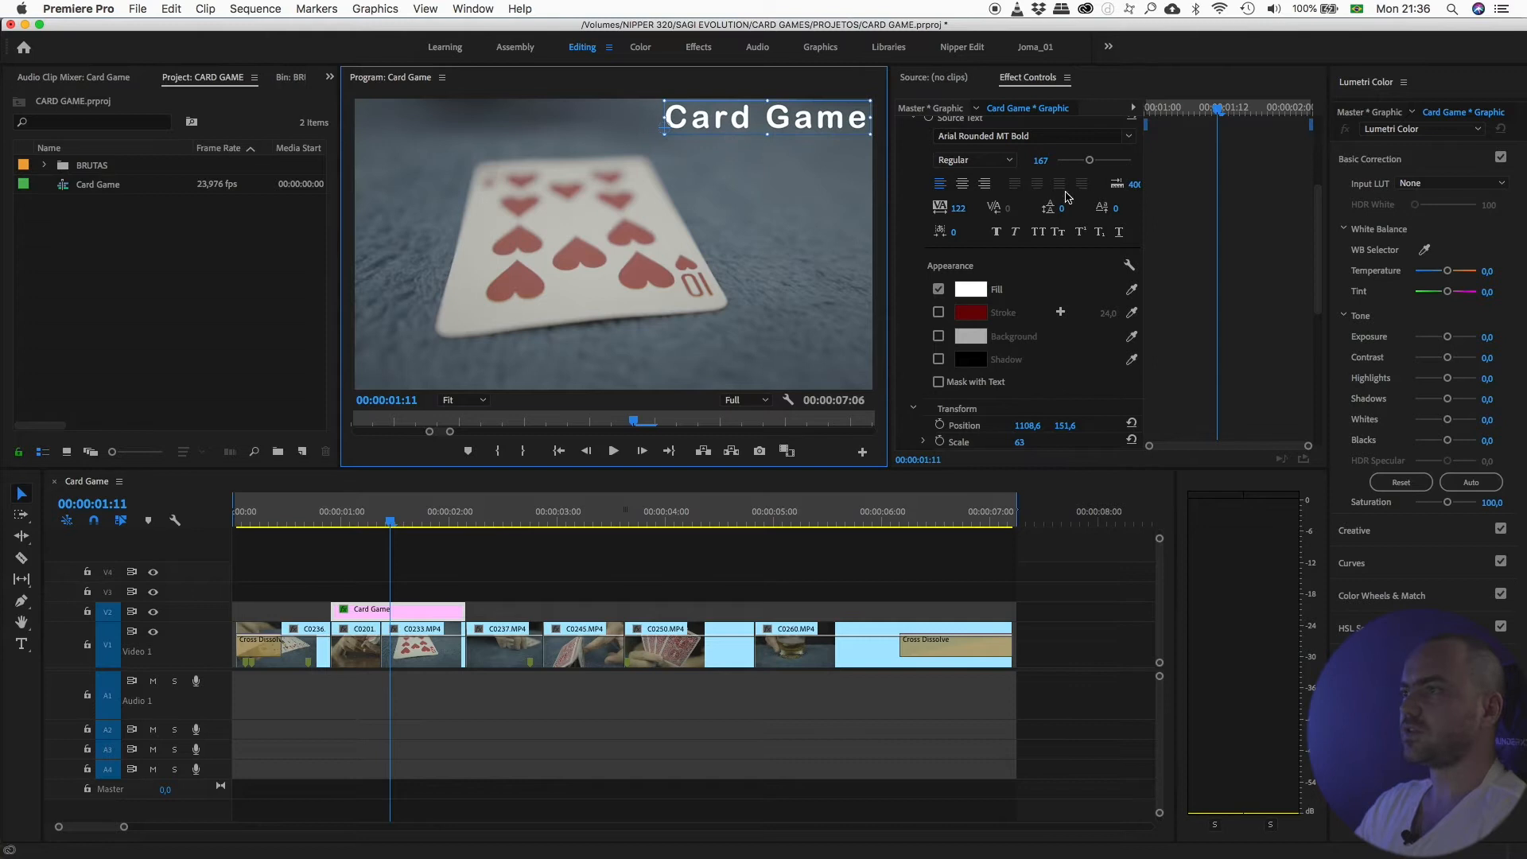
left_click_drag(1314, 242, 1313, 252)
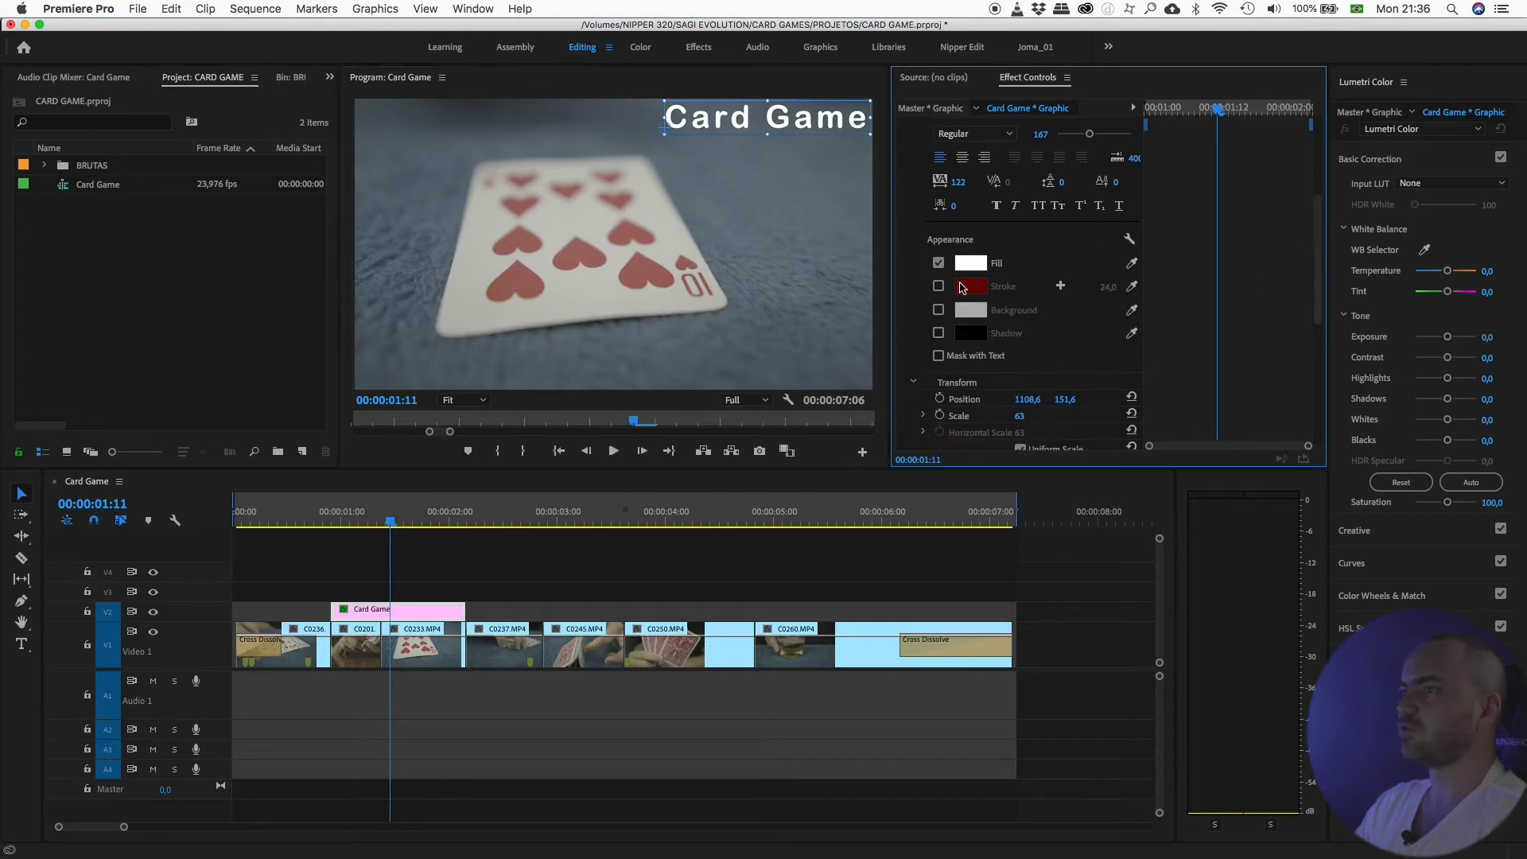
left_click(969, 264)
left_click_drag(758, 450, 778, 444)
left_click(910, 344)
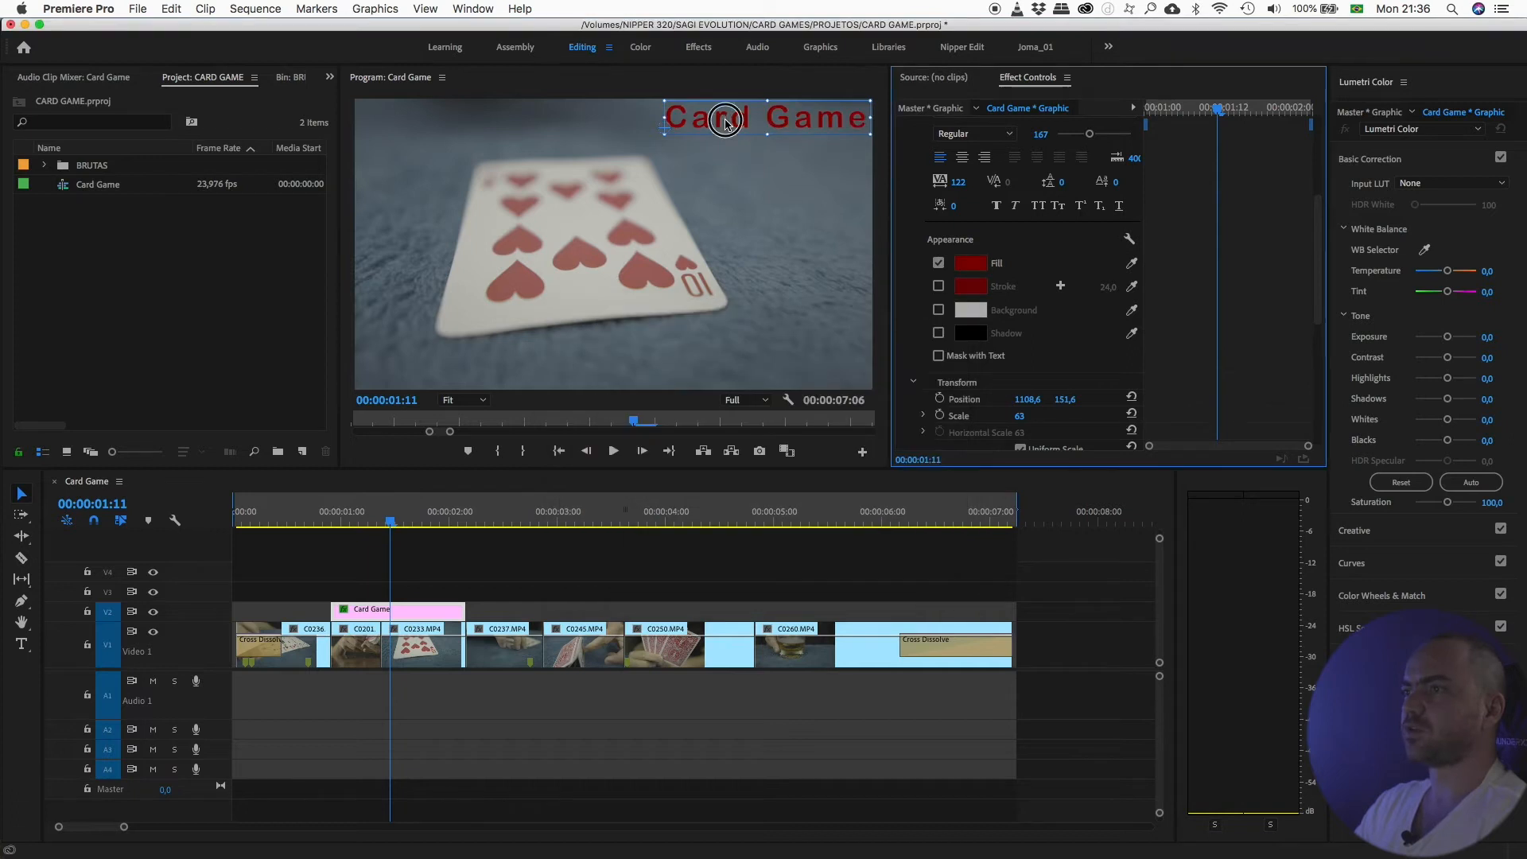
left_click_drag(730, 119, 727, 153)
Enable the title's stroke and set the stroke color to dark blue
left_click(939, 287)
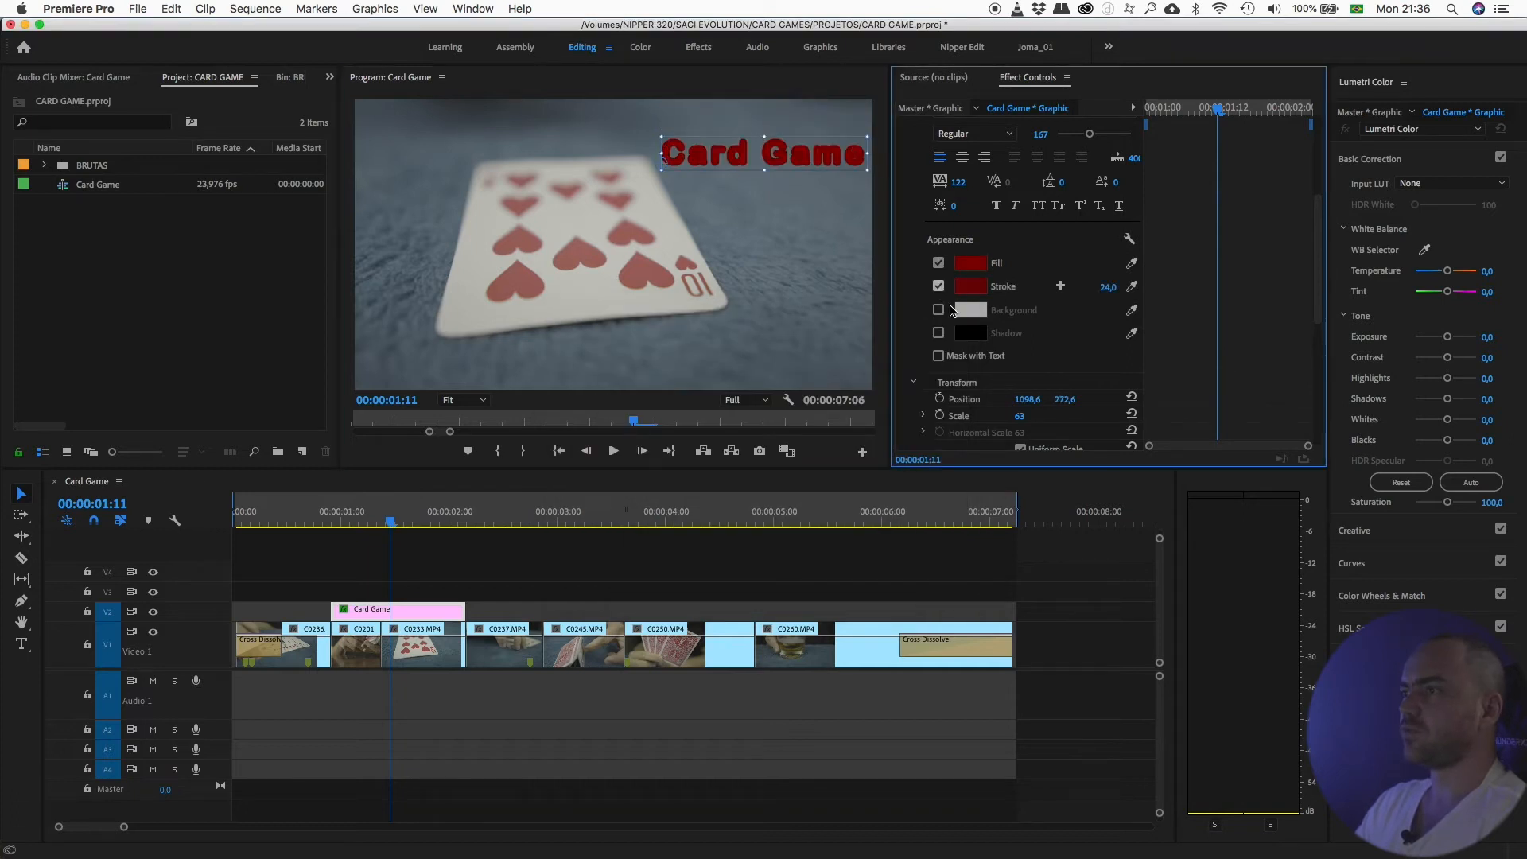
left_click(970, 286)
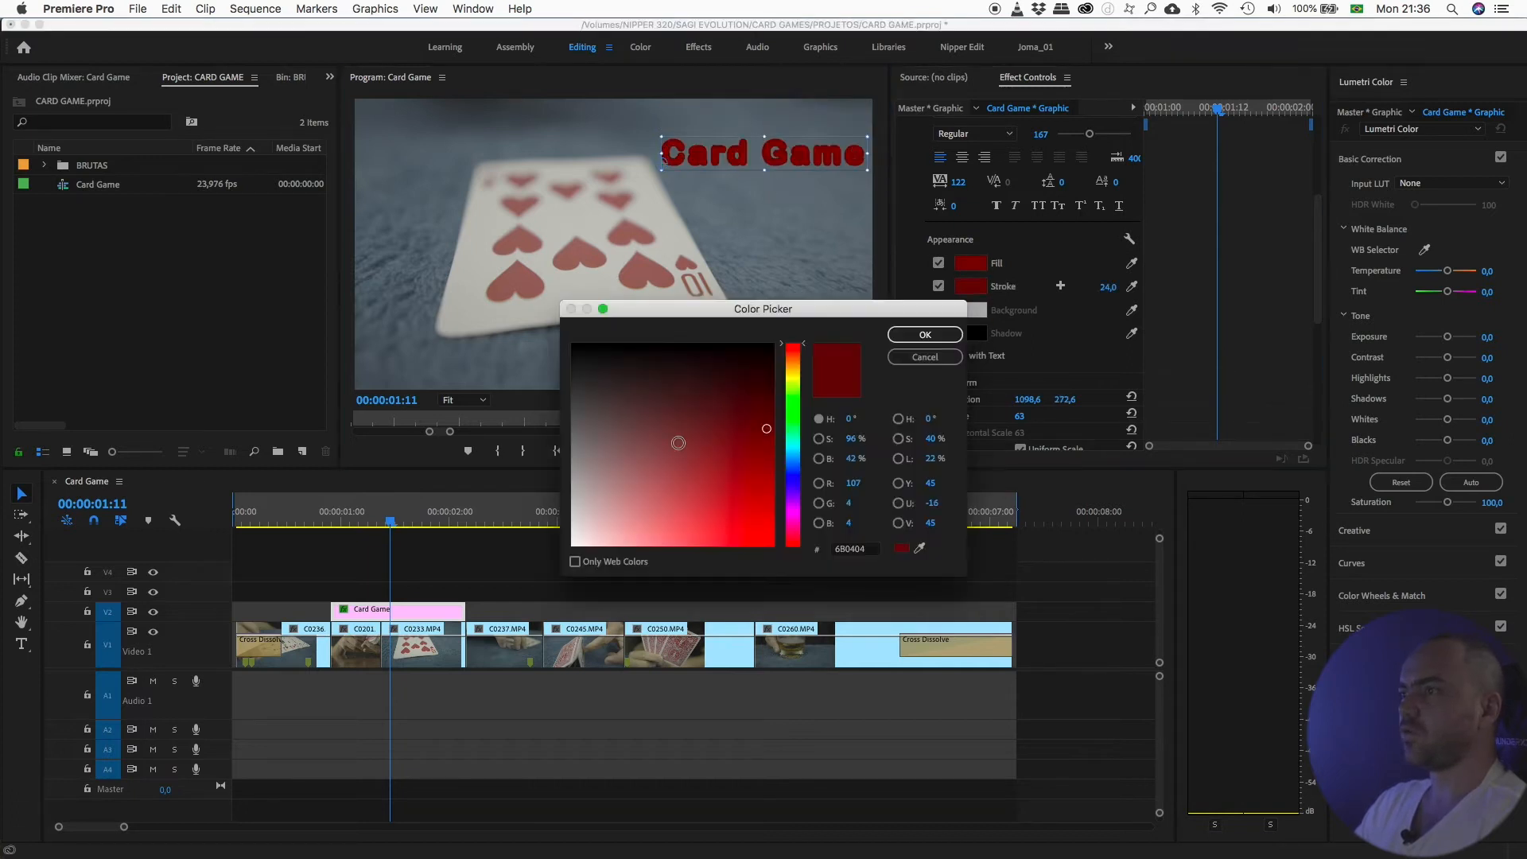
left_click(793, 480)
left_click(775, 430)
mouse_move(775, 429)
left_mouse_down()
mouse_move(781, 459)
mouse_move(784, 437)
left_mouse_up()
left_click(925, 334)
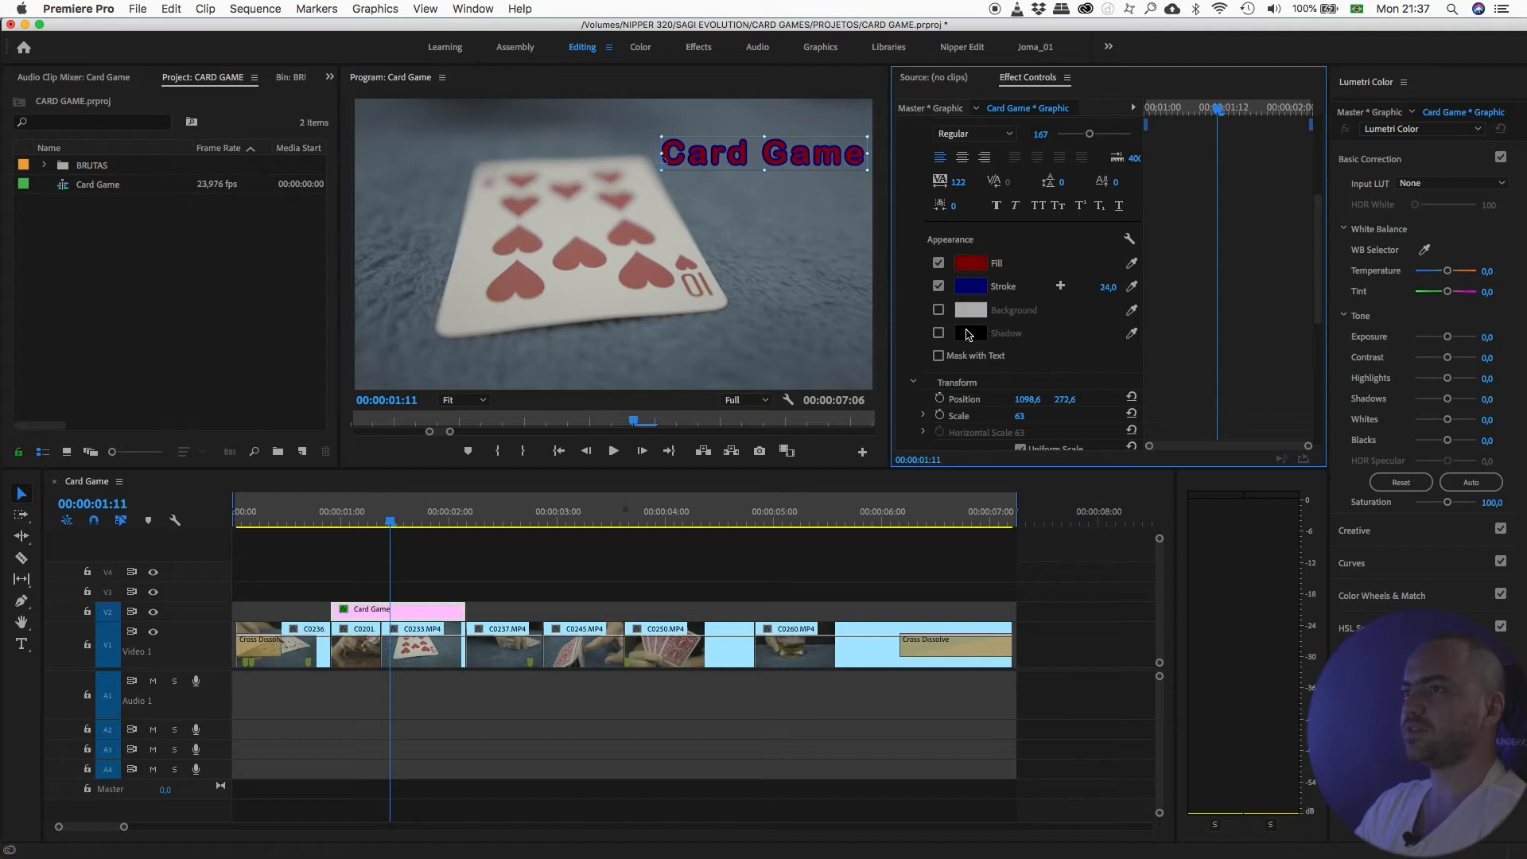
Enable the title's background with a size of 43,5 and move the text over the card's lower-right corner
left_click(939, 309)
left_click_drag(770, 173, 732, 290)
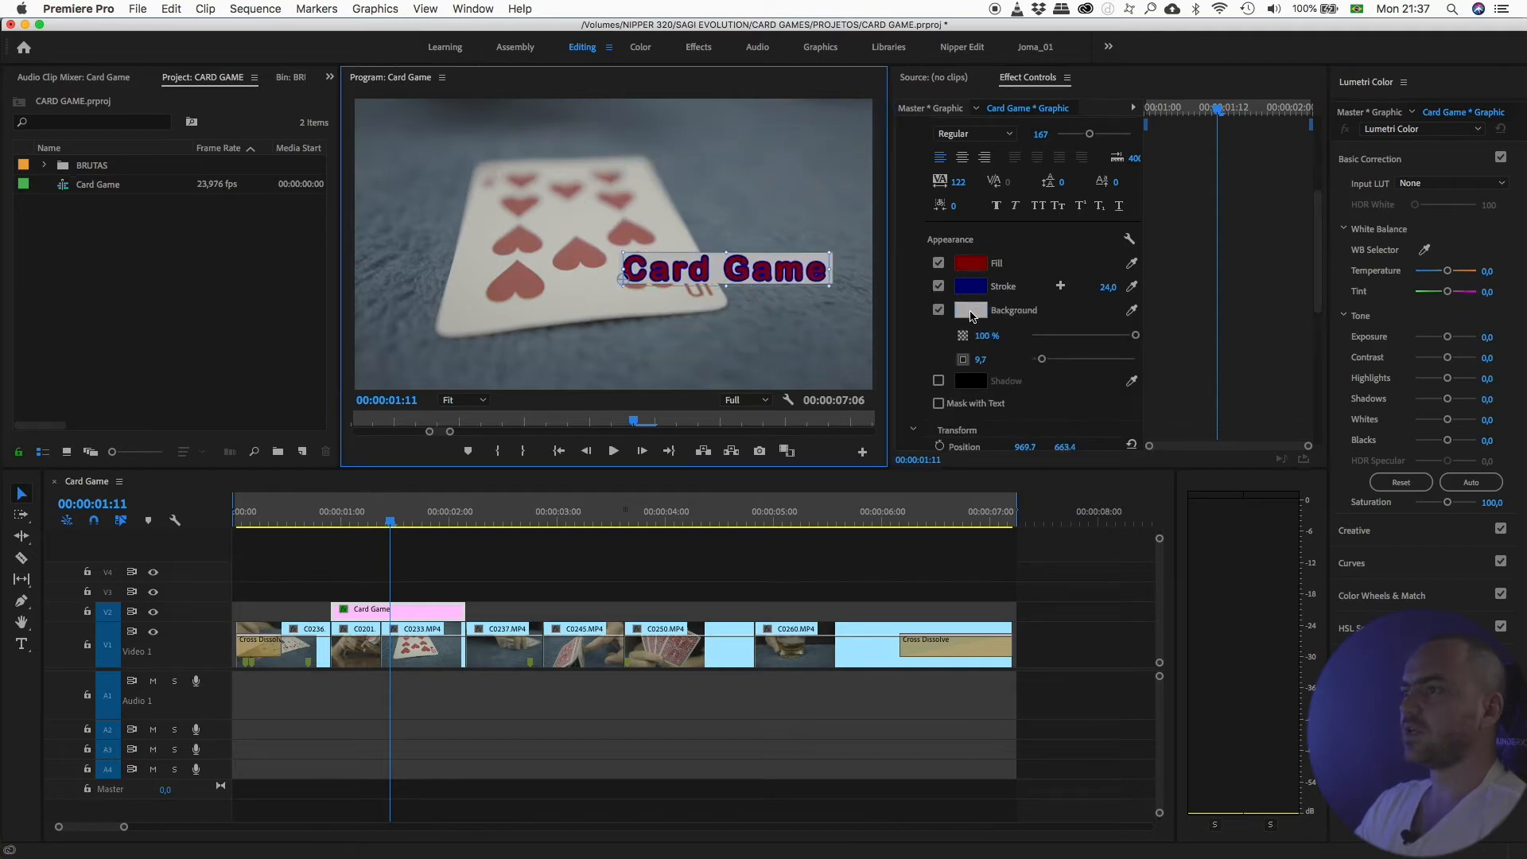
left_click_drag(1041, 359, 1158, 343)
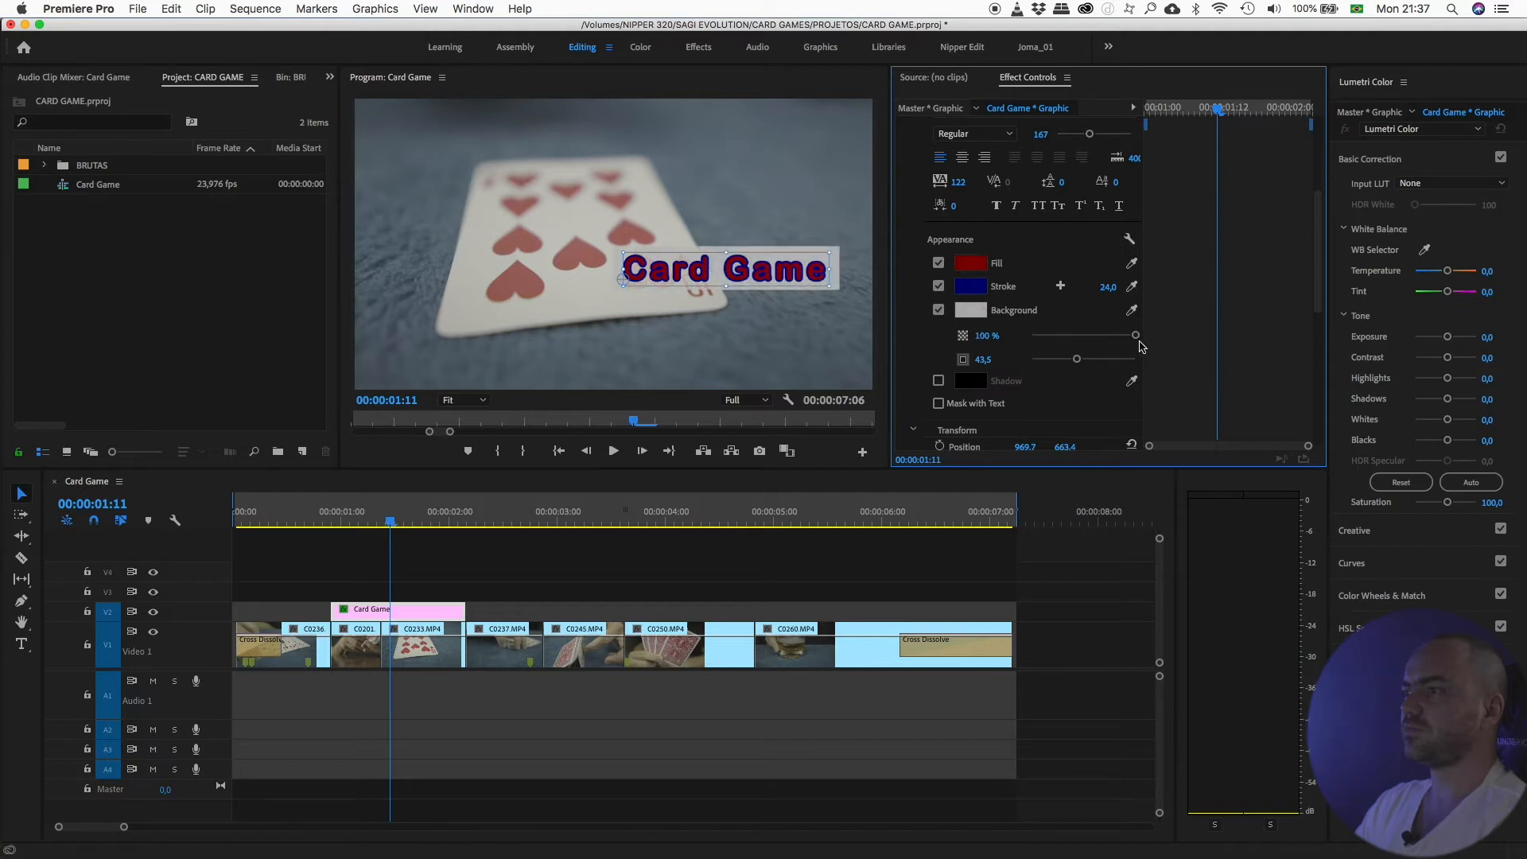
Enable the title's shadow and turn off its stroke
left_click(939, 381)
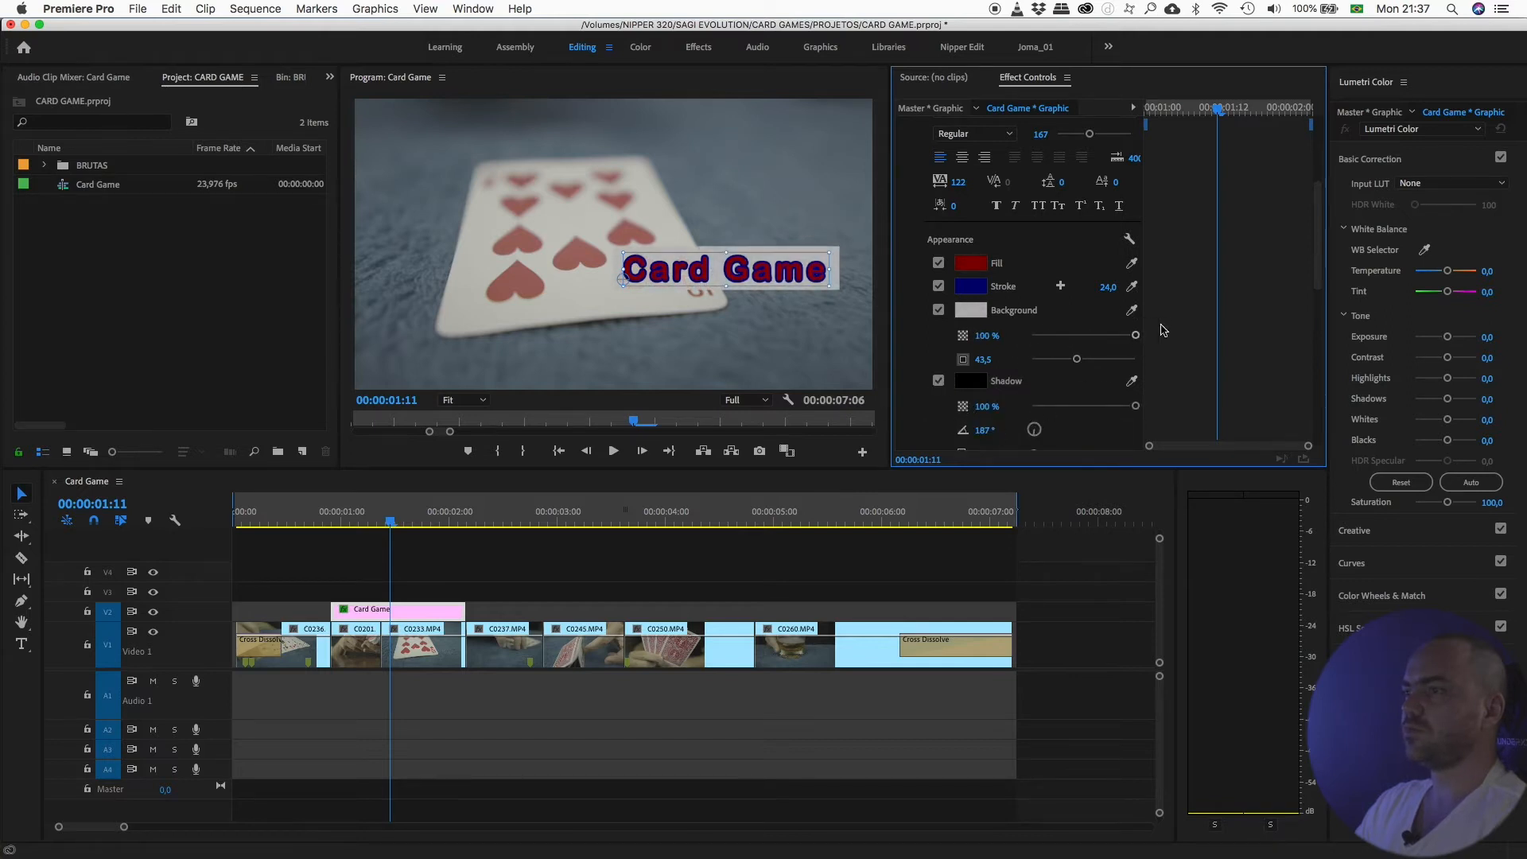
left_click_drag(1318, 231, 1318, 295)
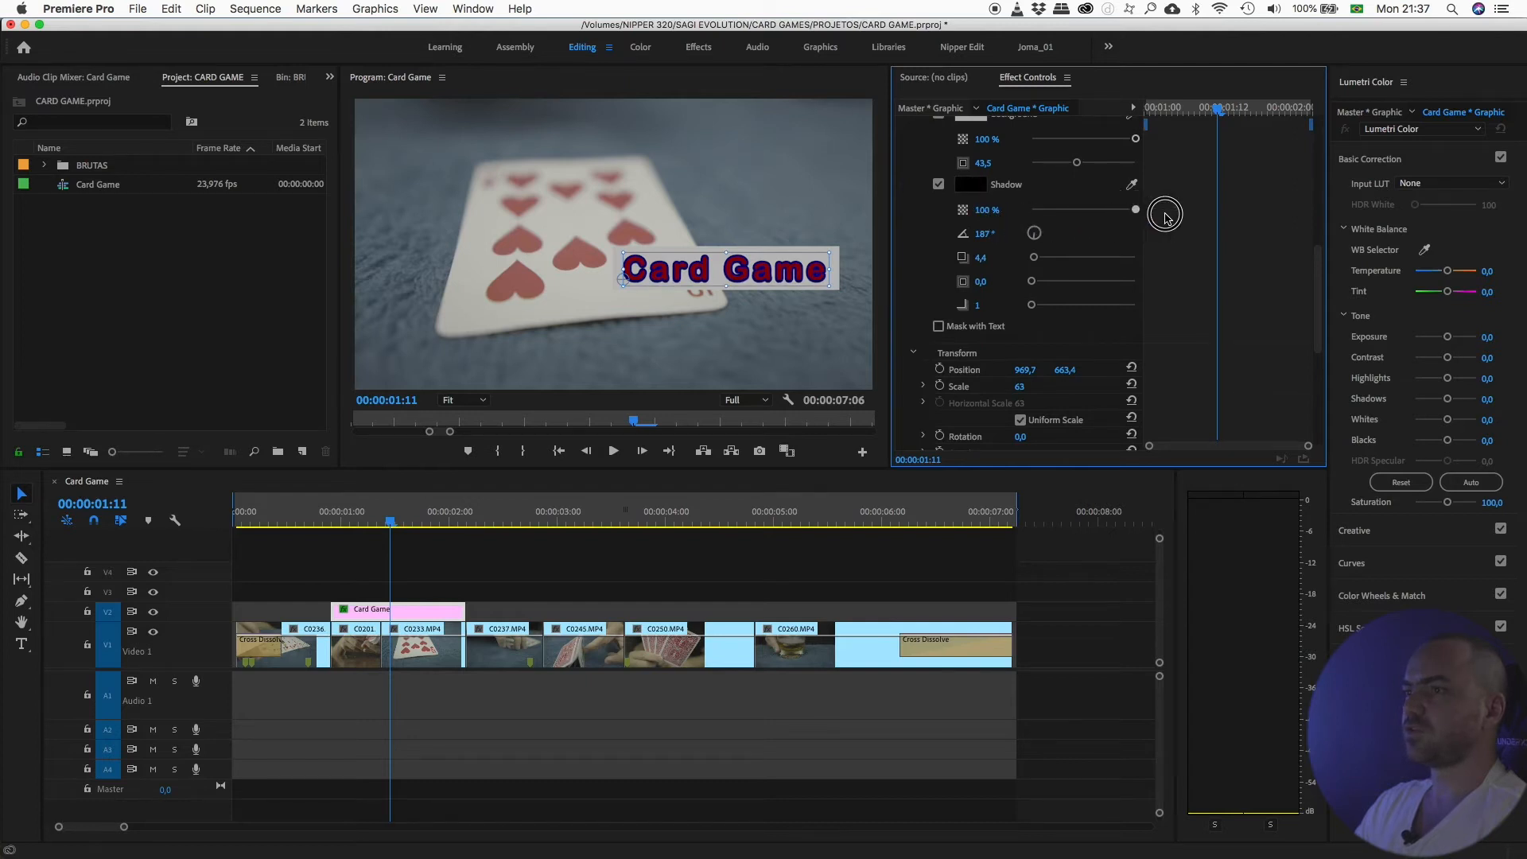
left_click_drag(1311, 267, 1301, 217)
left_click(939, 243)
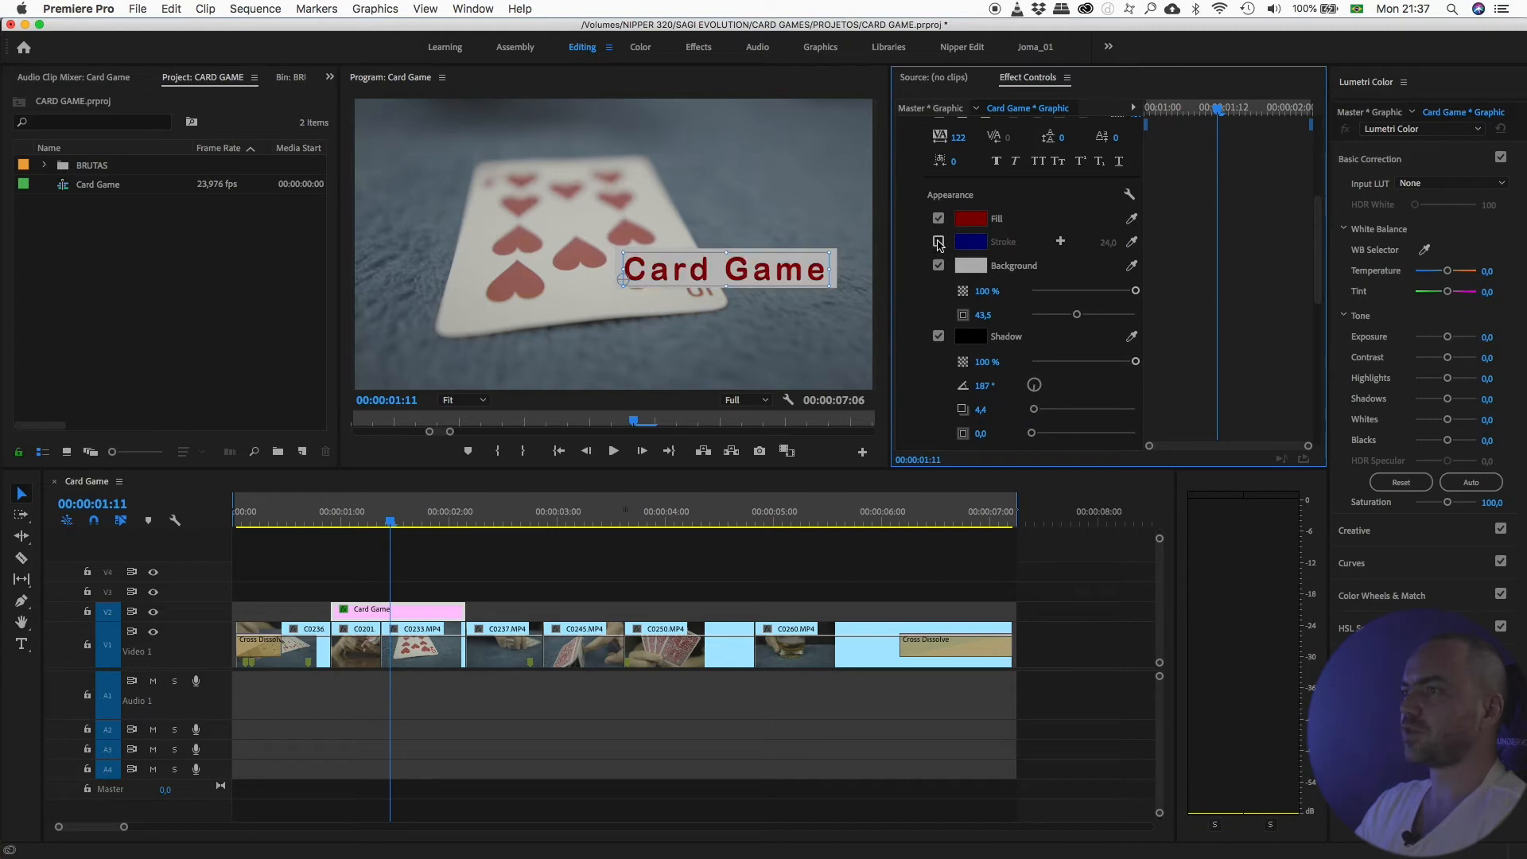
Move the title with its background into the lower-right corner of the frame
left_click_drag(1314, 231, 1311, 275)
left_click(766, 274)
left_click_drag(766, 274, 811, 362)
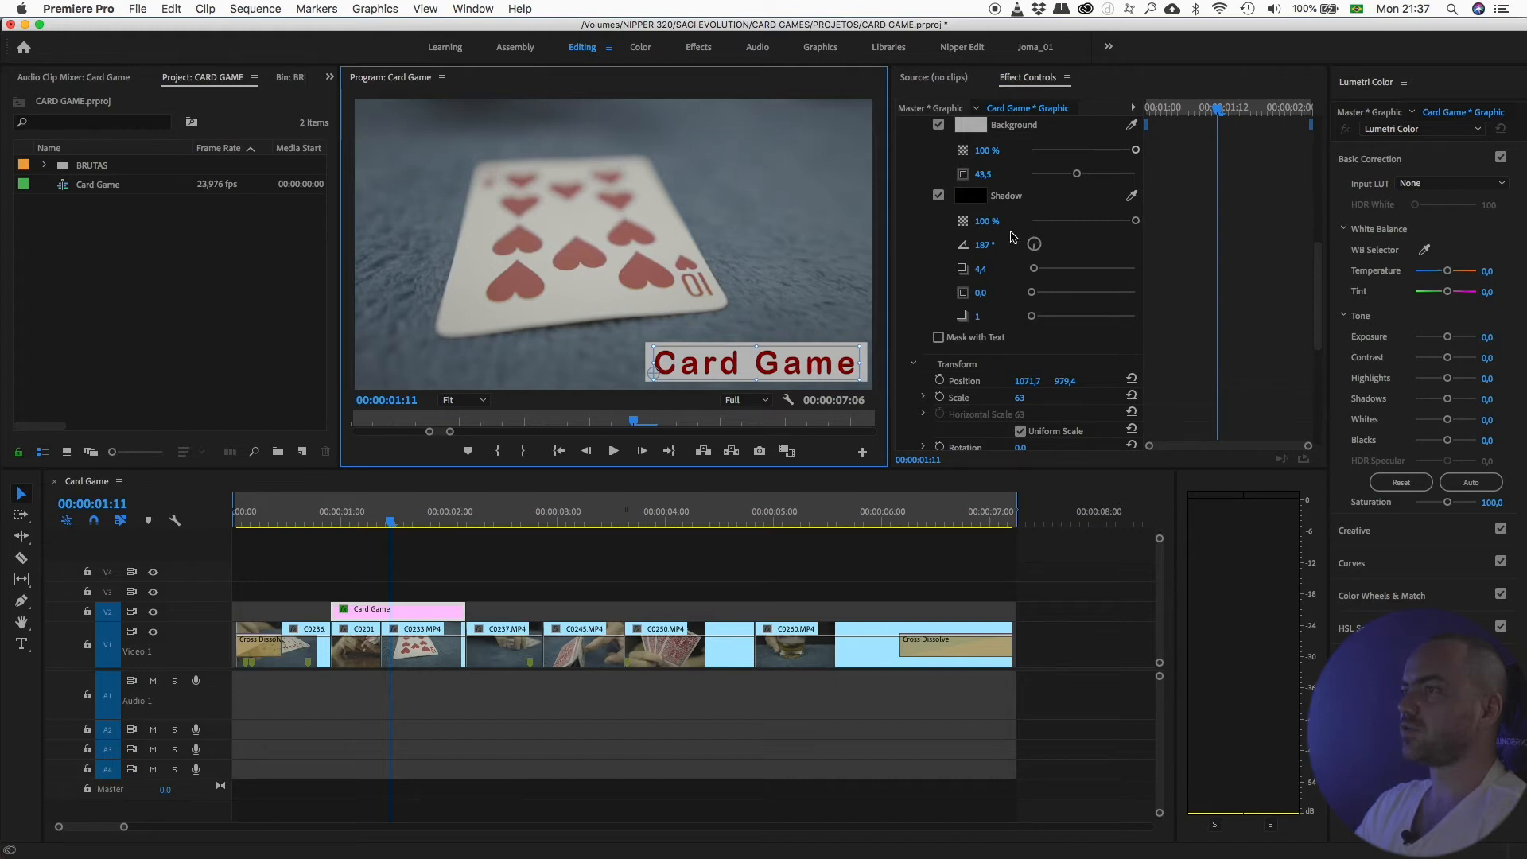
Set the shadow's angle to 192°, distance to 10,7, size to 19,8 and blur to 65, and nudge the title slightly right
left_click(1105, 215)
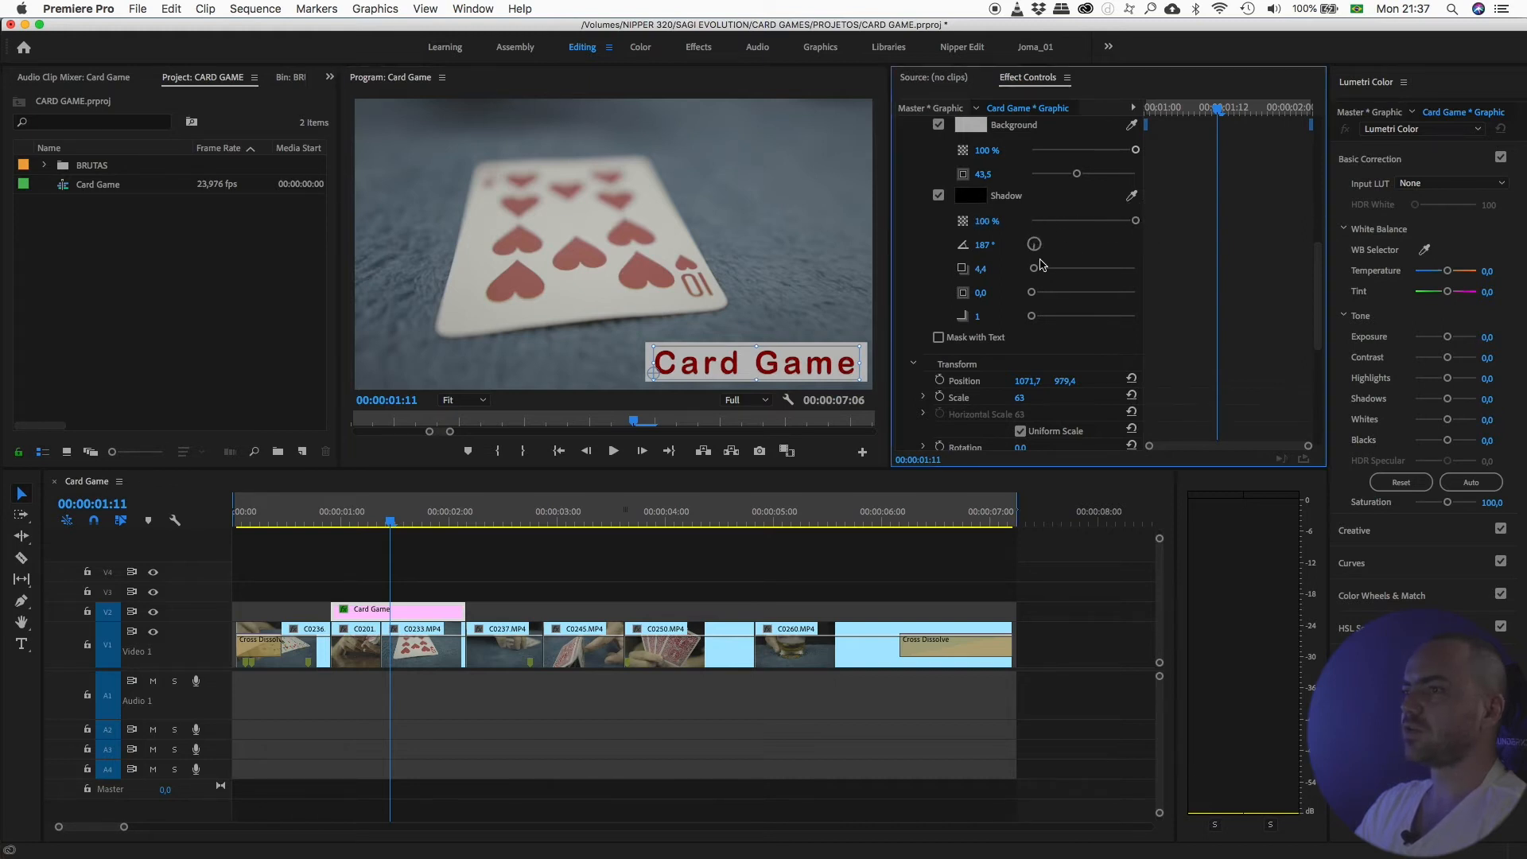
mouse_move(1036, 252)
left_mouse_down()
mouse_move(1034, 291)
mouse_move(1084, 289)
mouse_move(1017, 291)
mouse_move(1091, 293)
mouse_move(1063, 304)
mouse_move(1040, 293)
mouse_move(1059, 303)
mouse_move(1040, 267)
mouse_move(1068, 270)
mouse_move(1039, 276)
left_mouse_up()
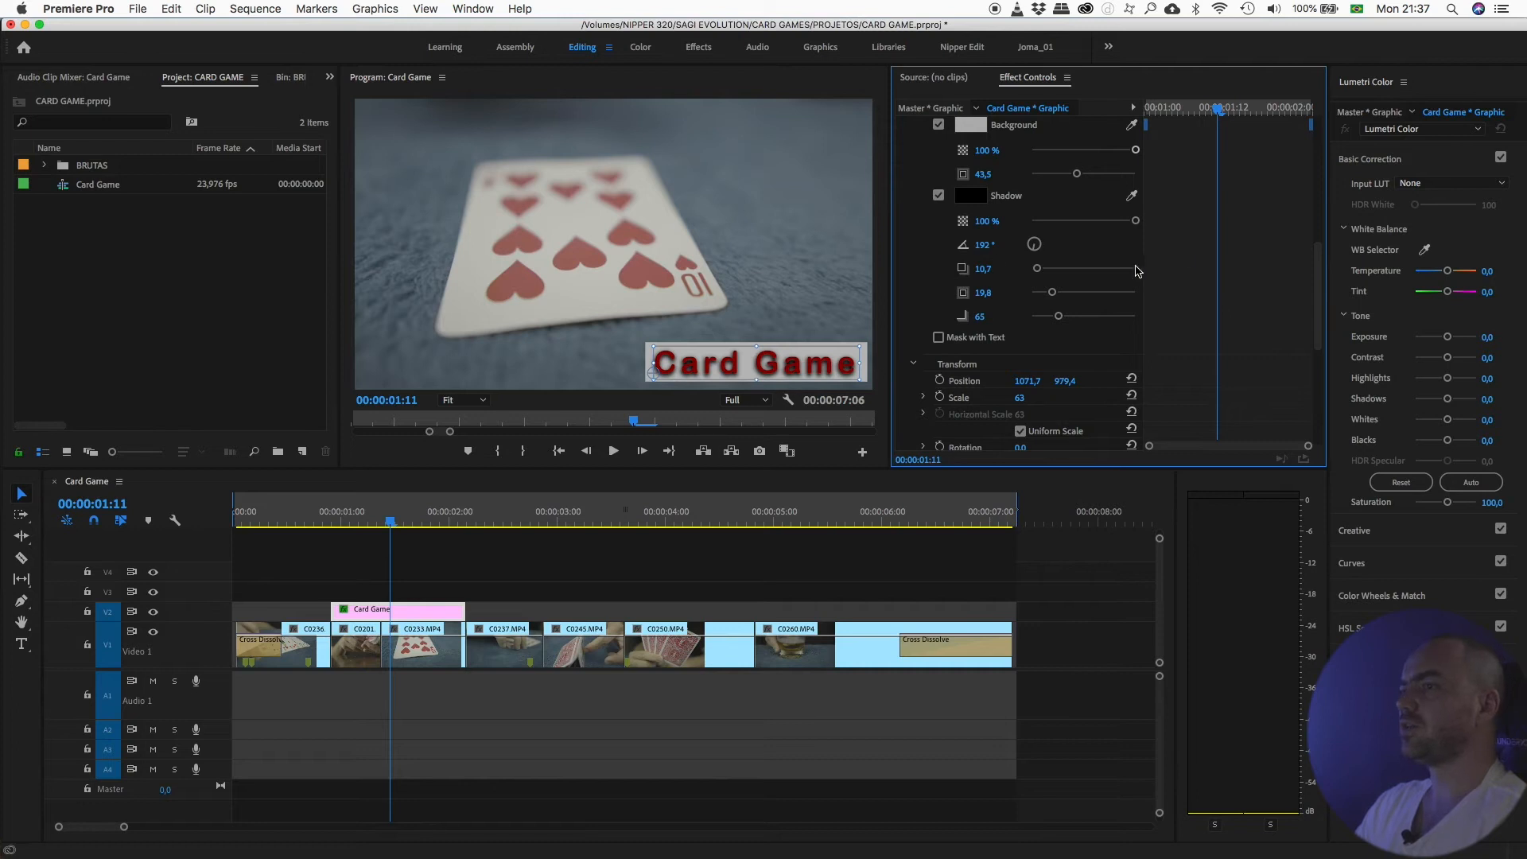
left_click_drag(1317, 262, 1317, 303)
mouse_move(1027, 255)
left_mouse_down()
mouse_move(999, 255)
mouse_move(1036, 256)
left_mouse_up()
Collapse the Text (Card Game) properties, select the clip's Motion effect and leave its properties expanded
left_click_drag(1317, 350, 1307, 188)
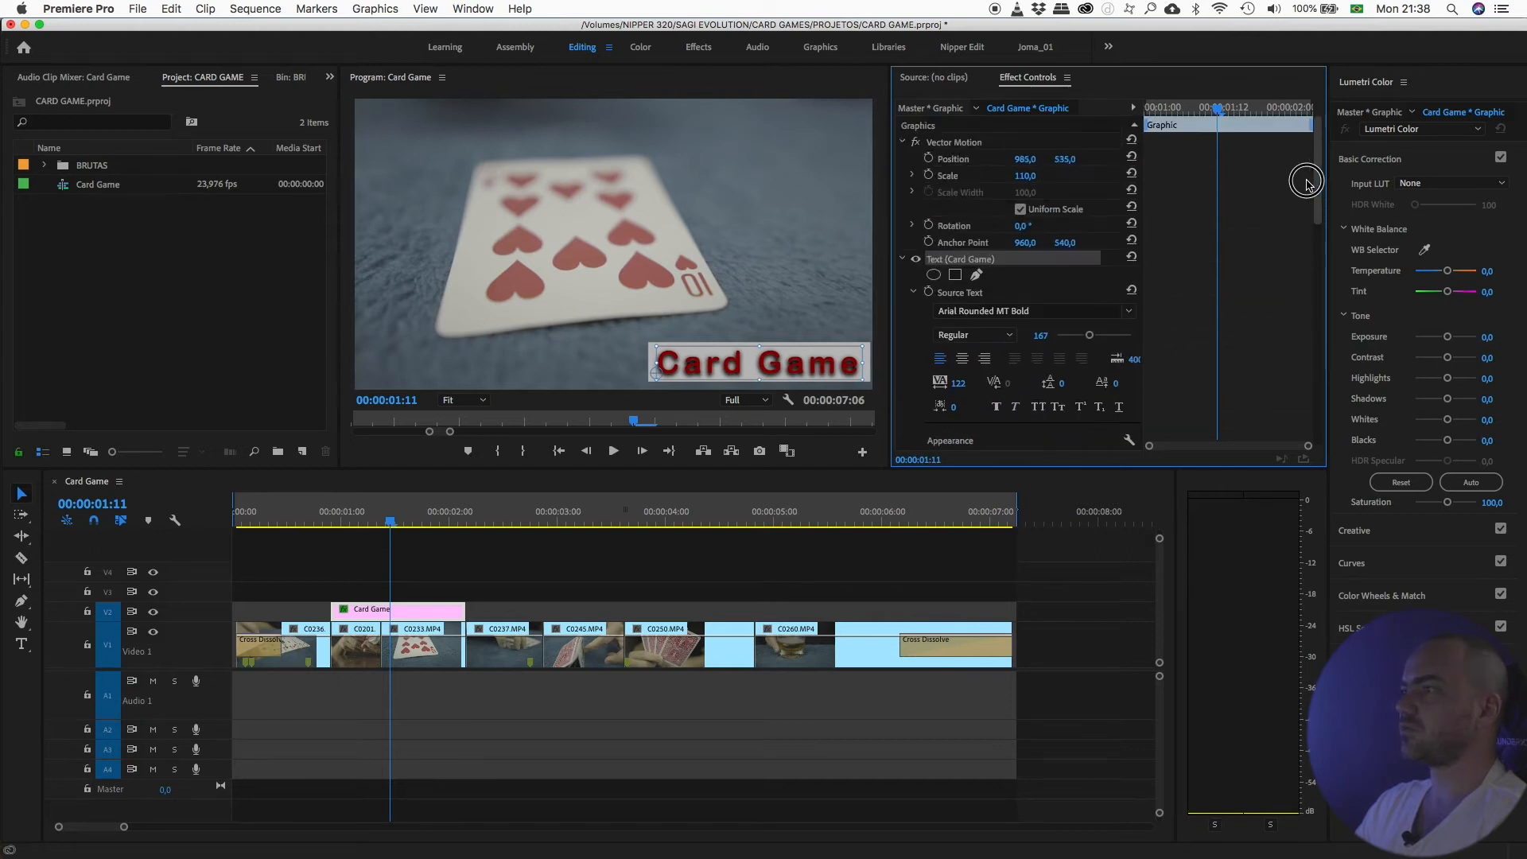
left_click(902, 259)
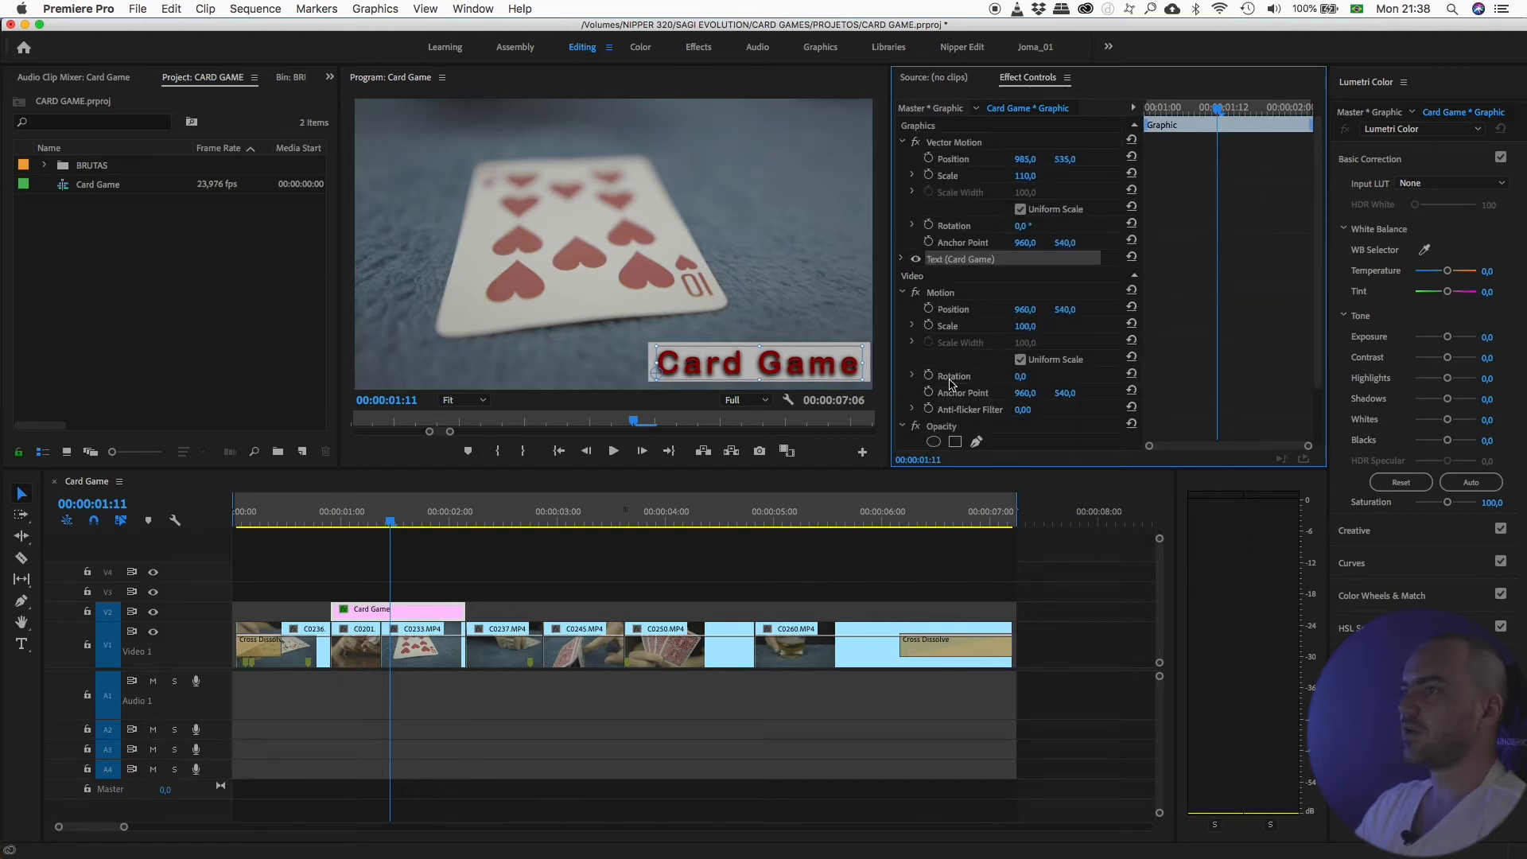
left_click(902, 292)
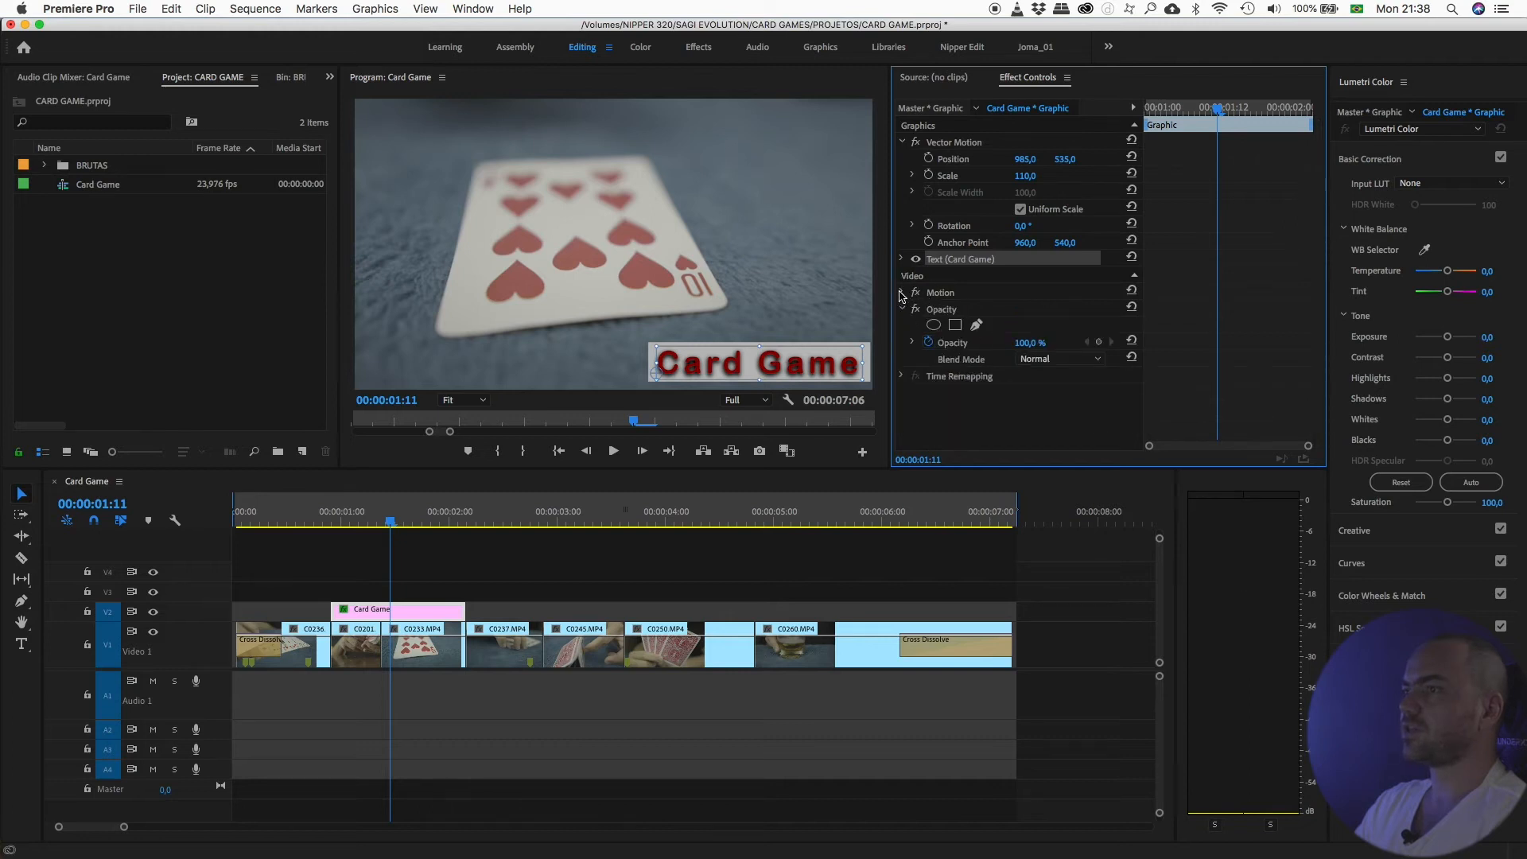
left_click(904, 295)
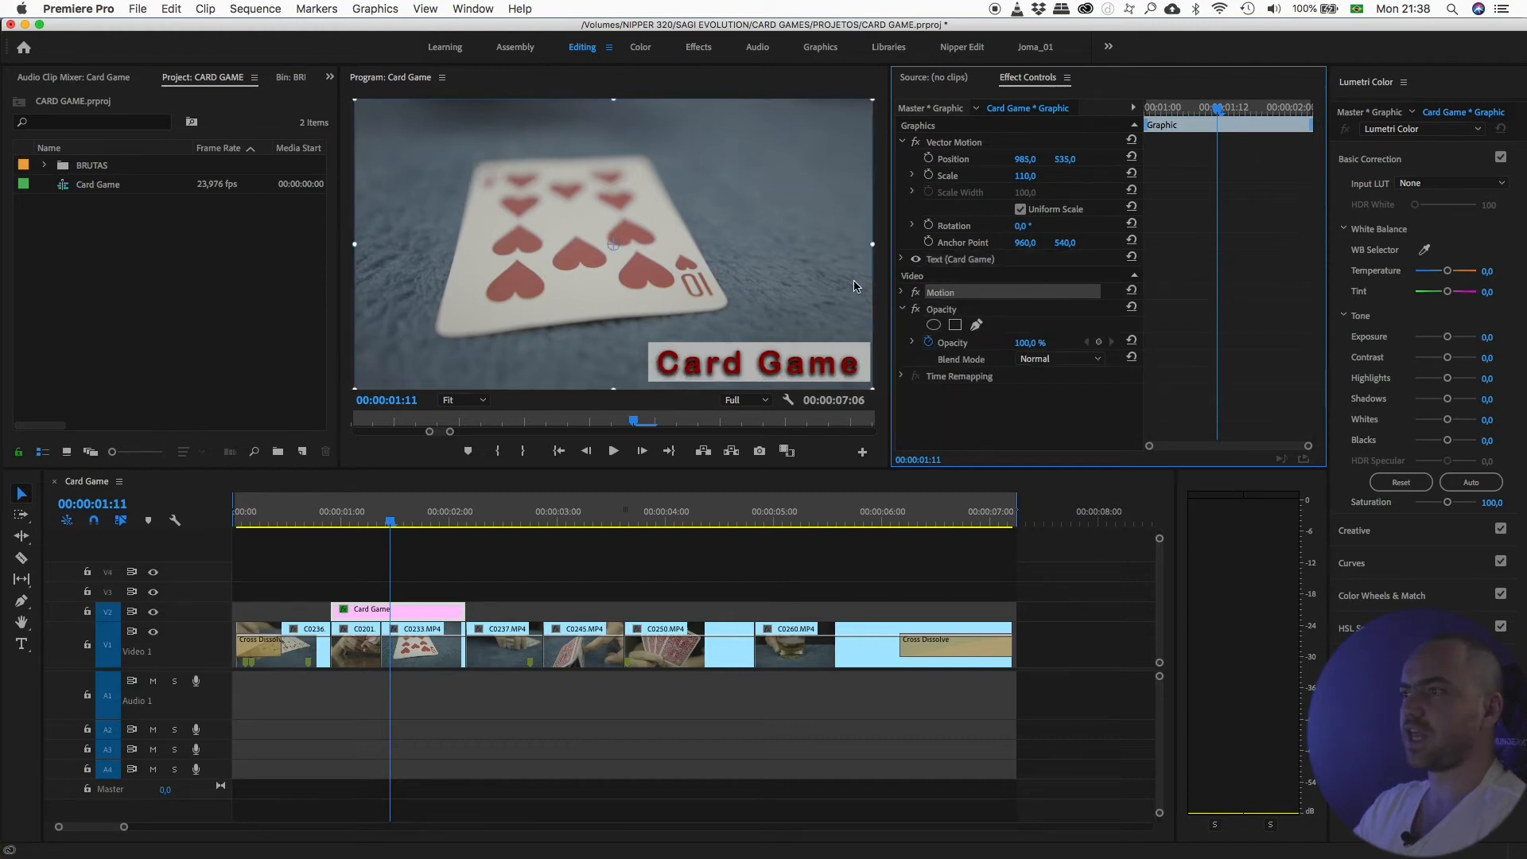
left_click(903, 292)
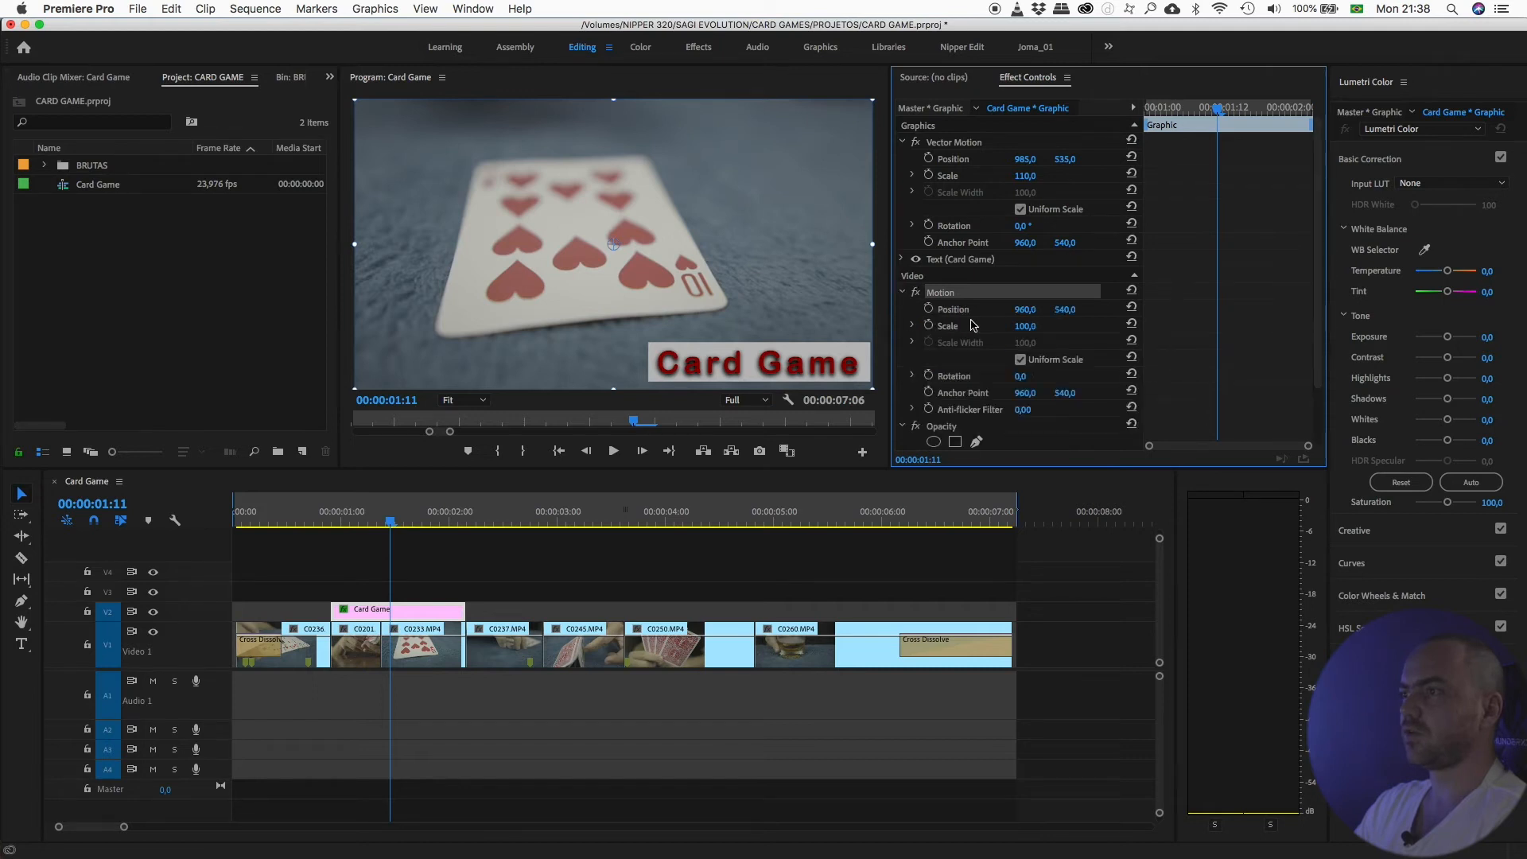
Try shifting the Motion position horizontally, undo it, and set the Vector Motion horizontal position to 960
left_click_drag(1026, 309, 975, 309)
key("super+z")
left_click_drag(1017, 165, 972, 169)
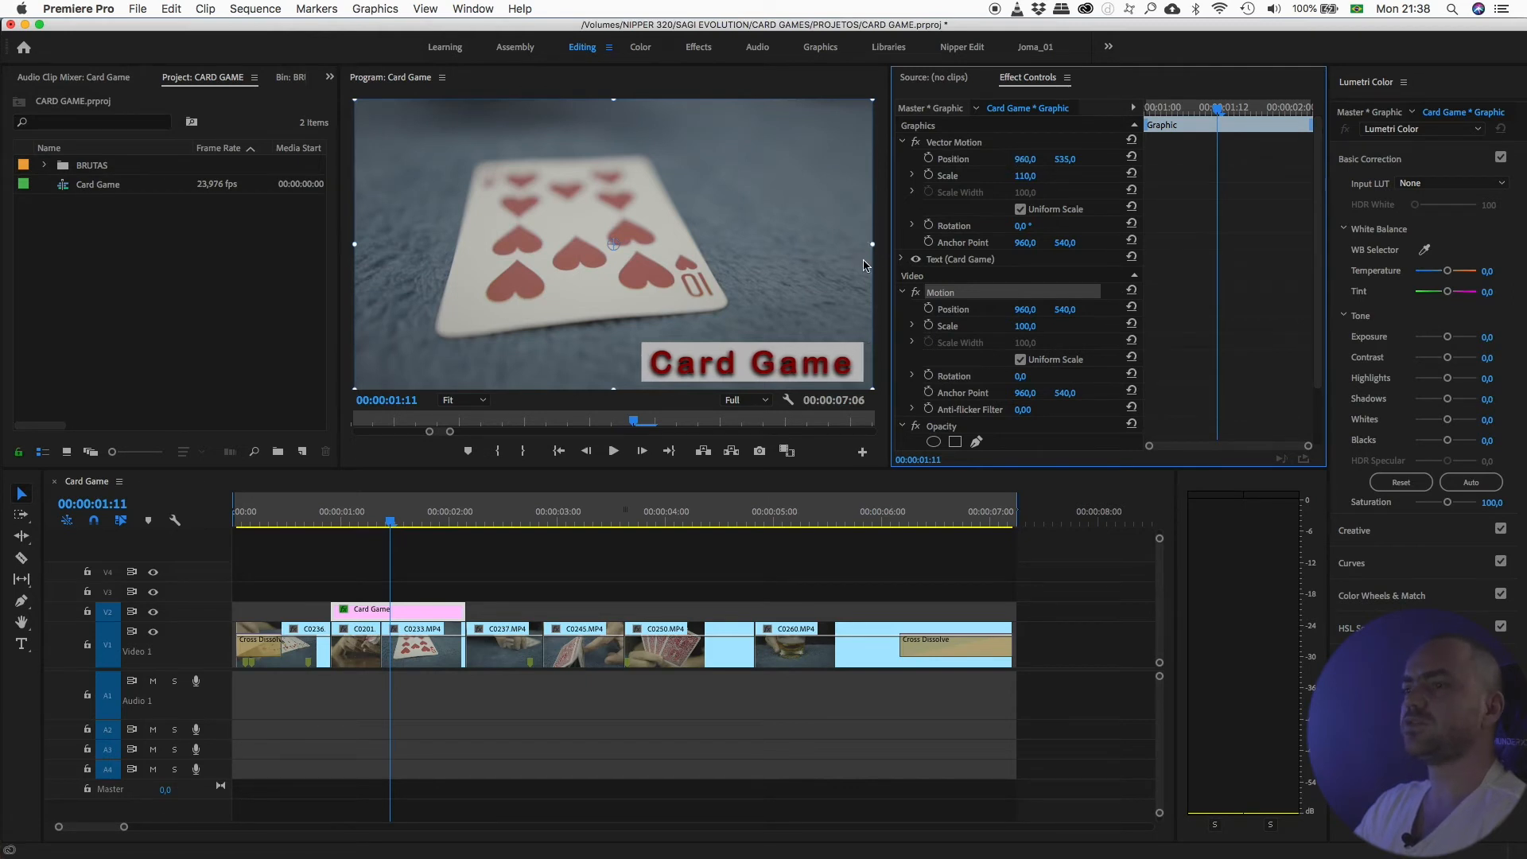
Add a second text layer reading "SagiEvolution" inside the selected Card Game graphic clip
left_click(22, 642)
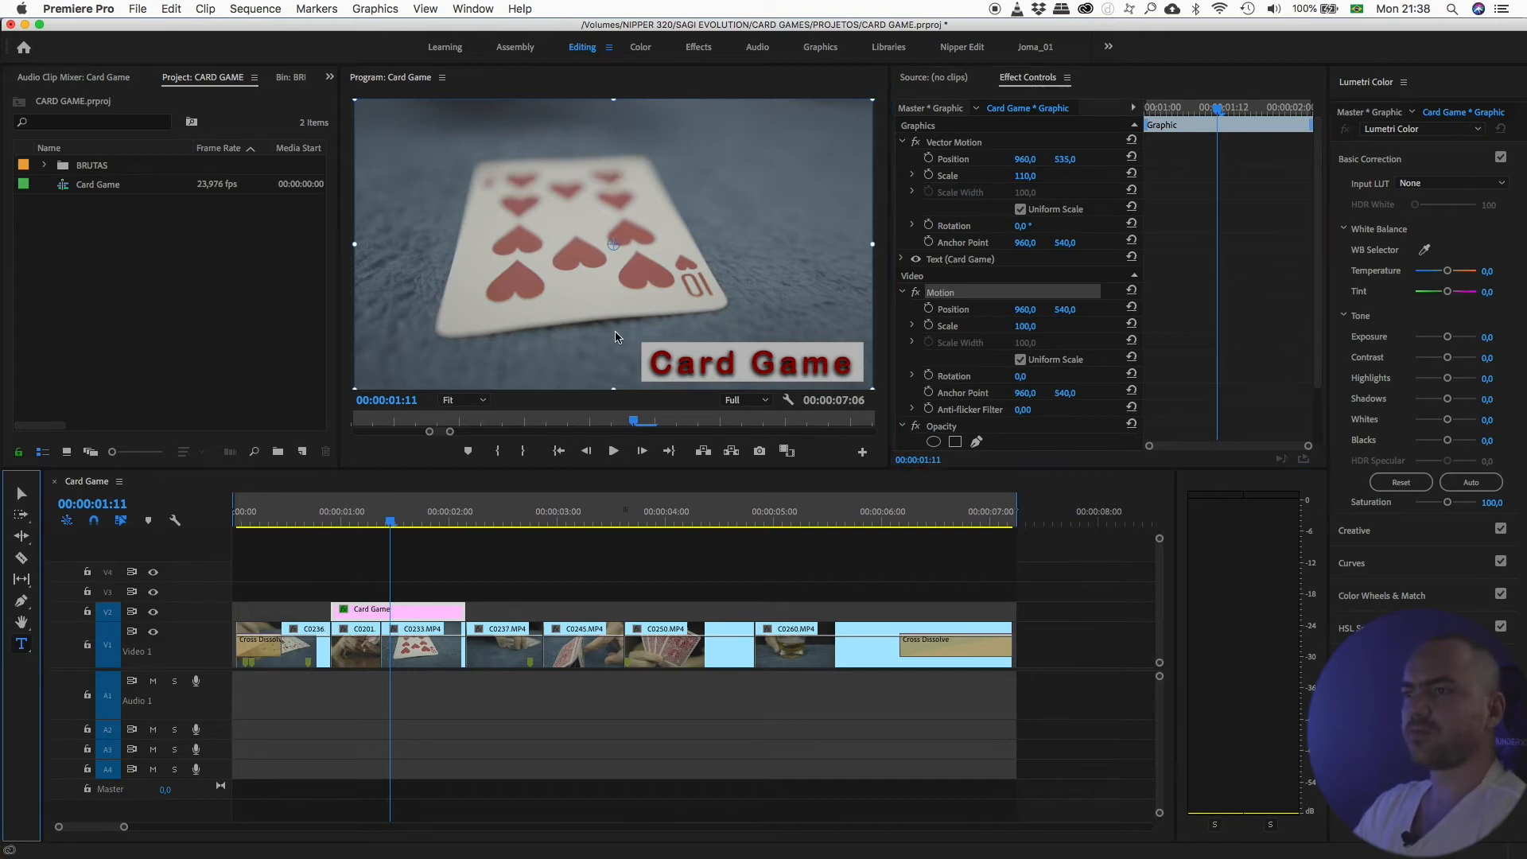
left_click_drag(405, 584, 426, 606)
left_click(523, 217)
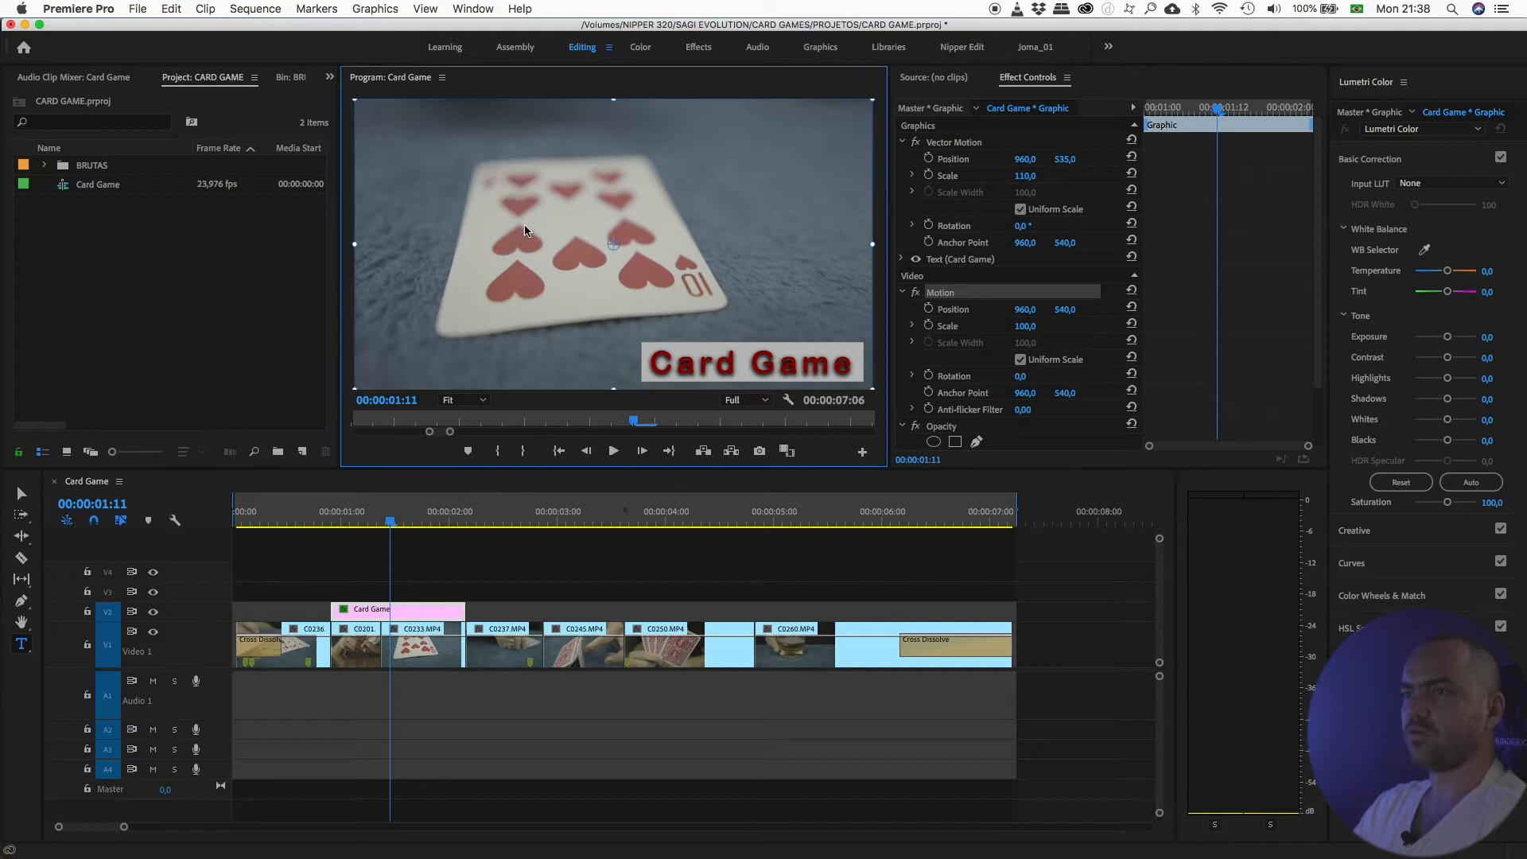
left_click(500, 604)
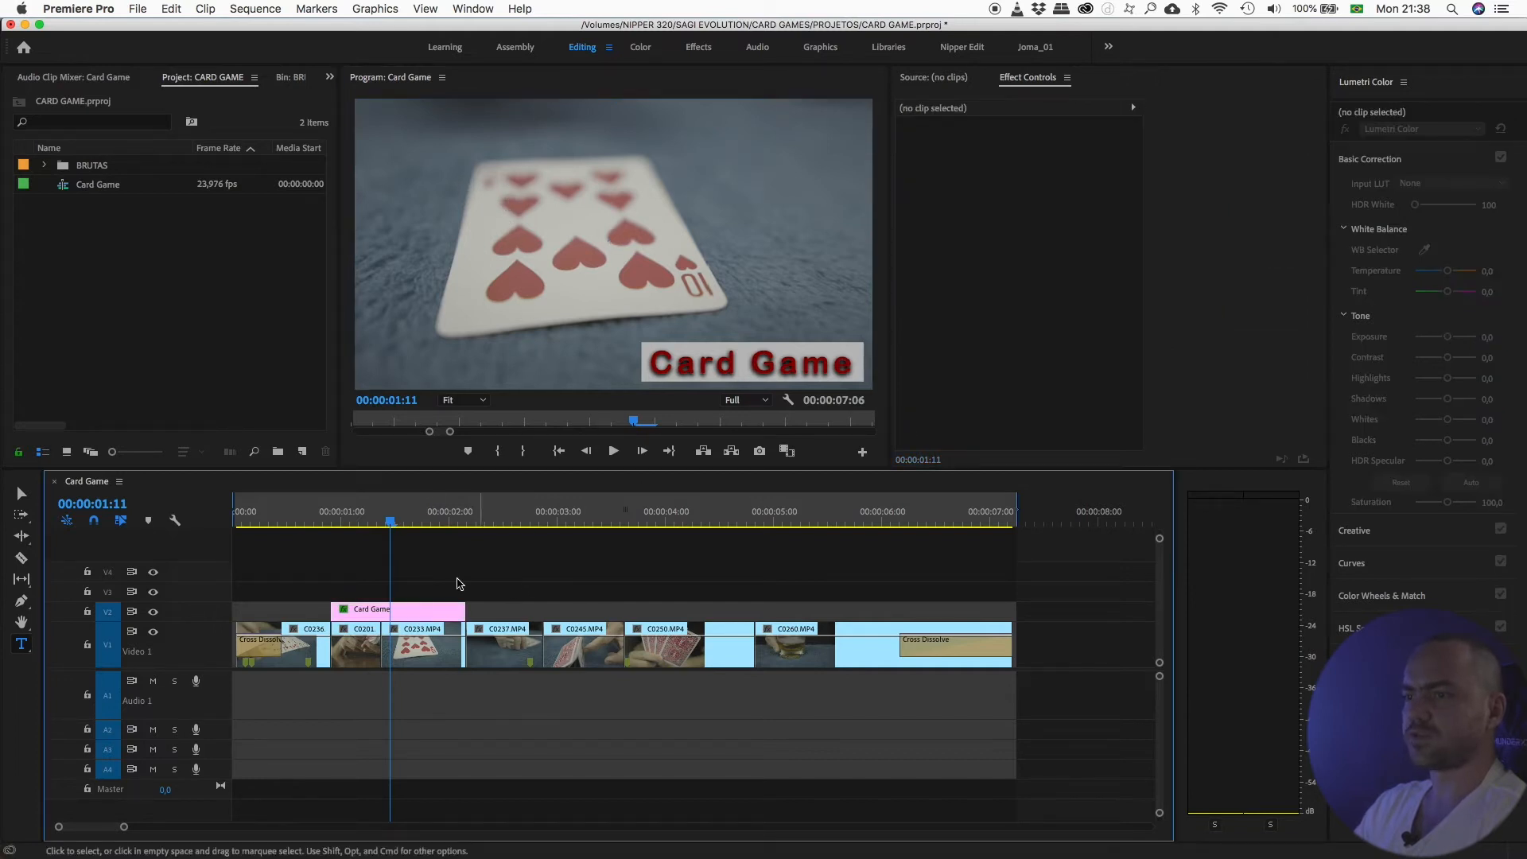
left_click(452, 611)
left_click(927, 125)
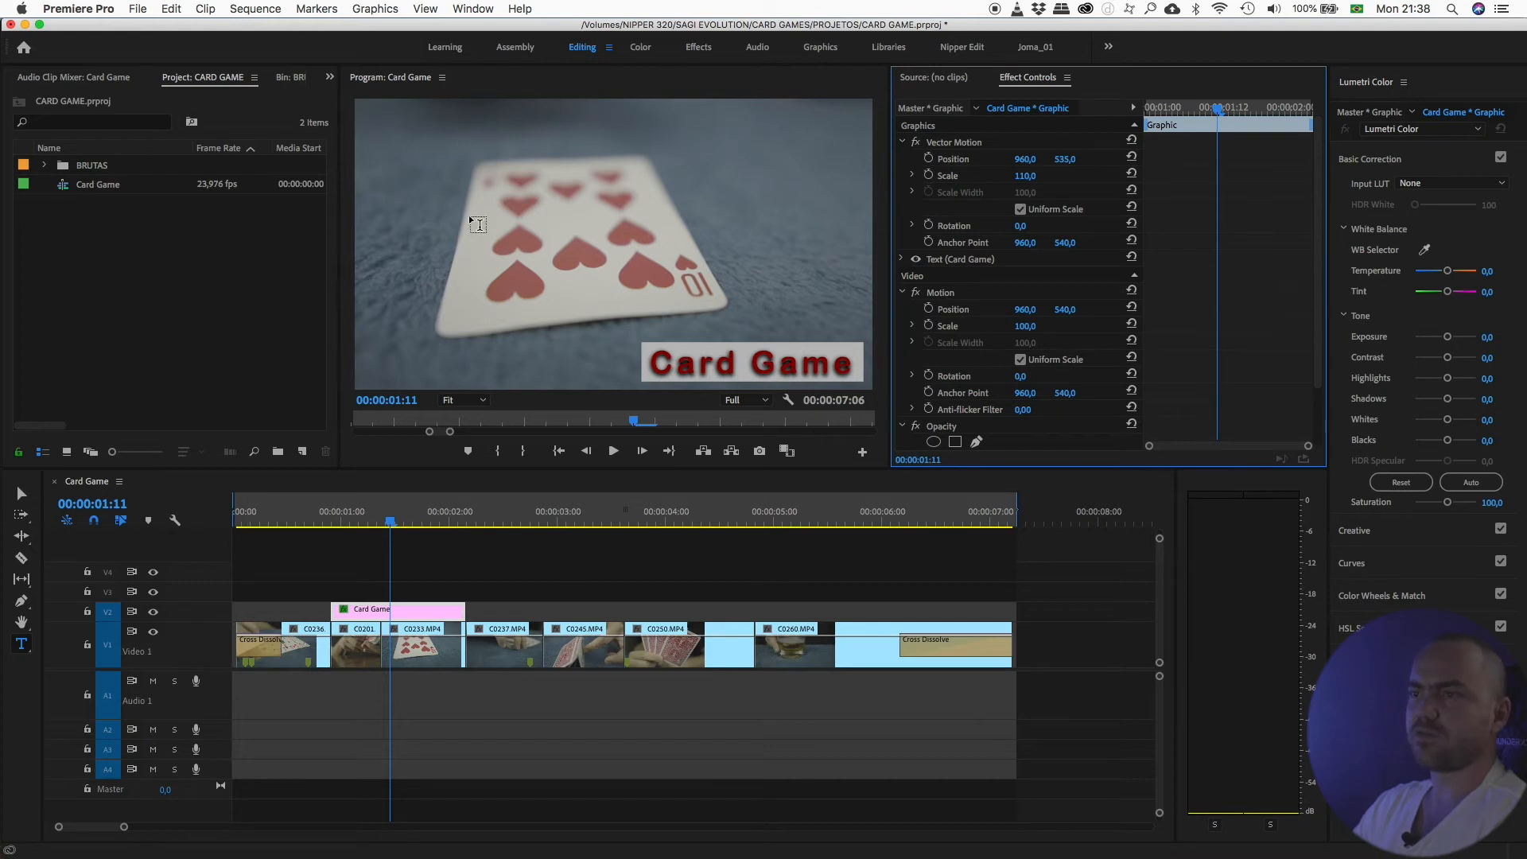
left_click(422, 146)
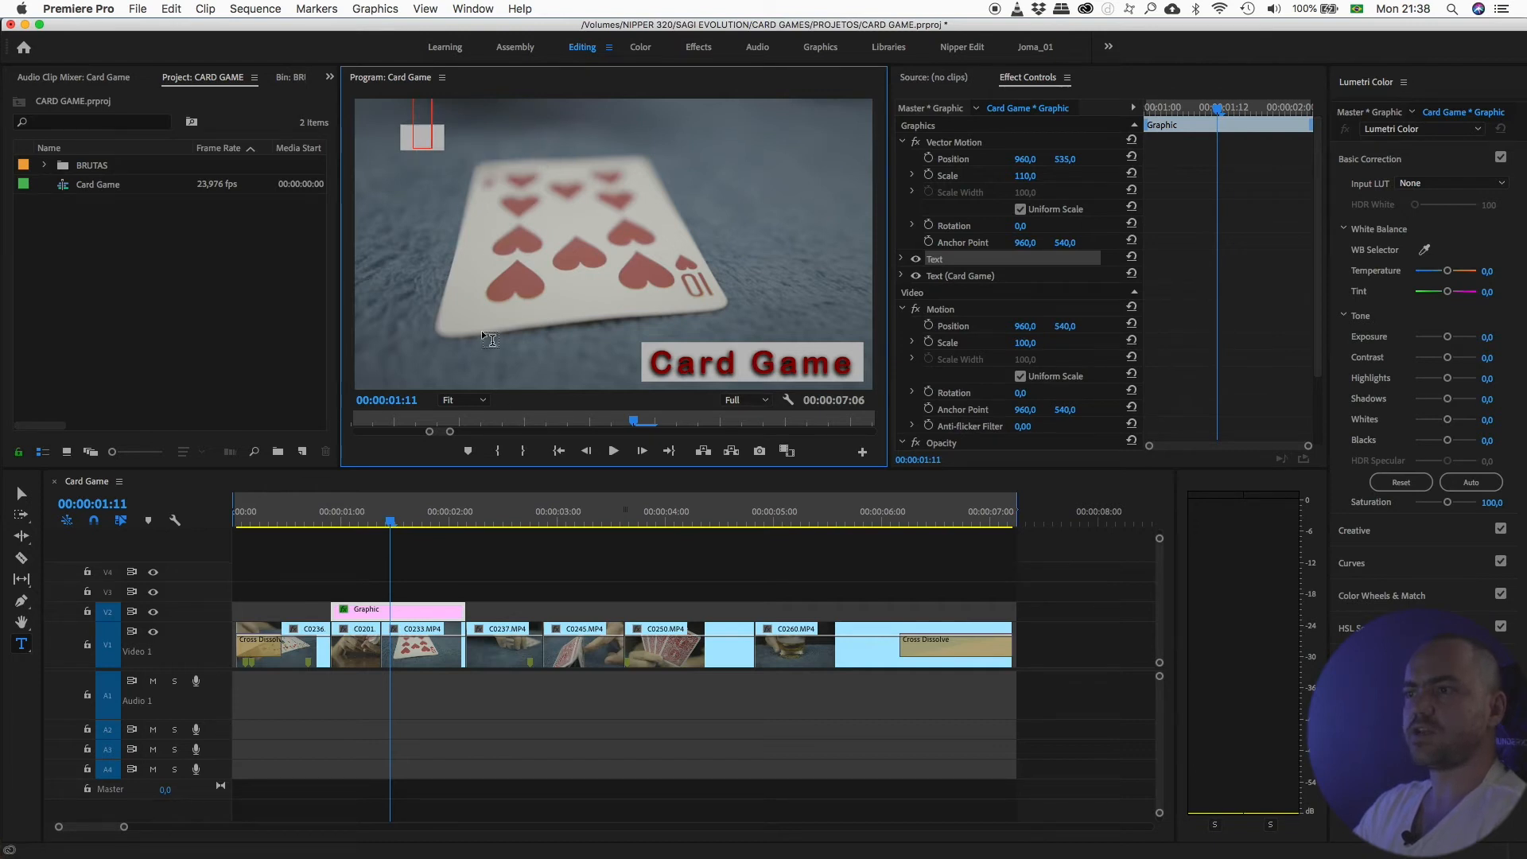
type("Sagi")
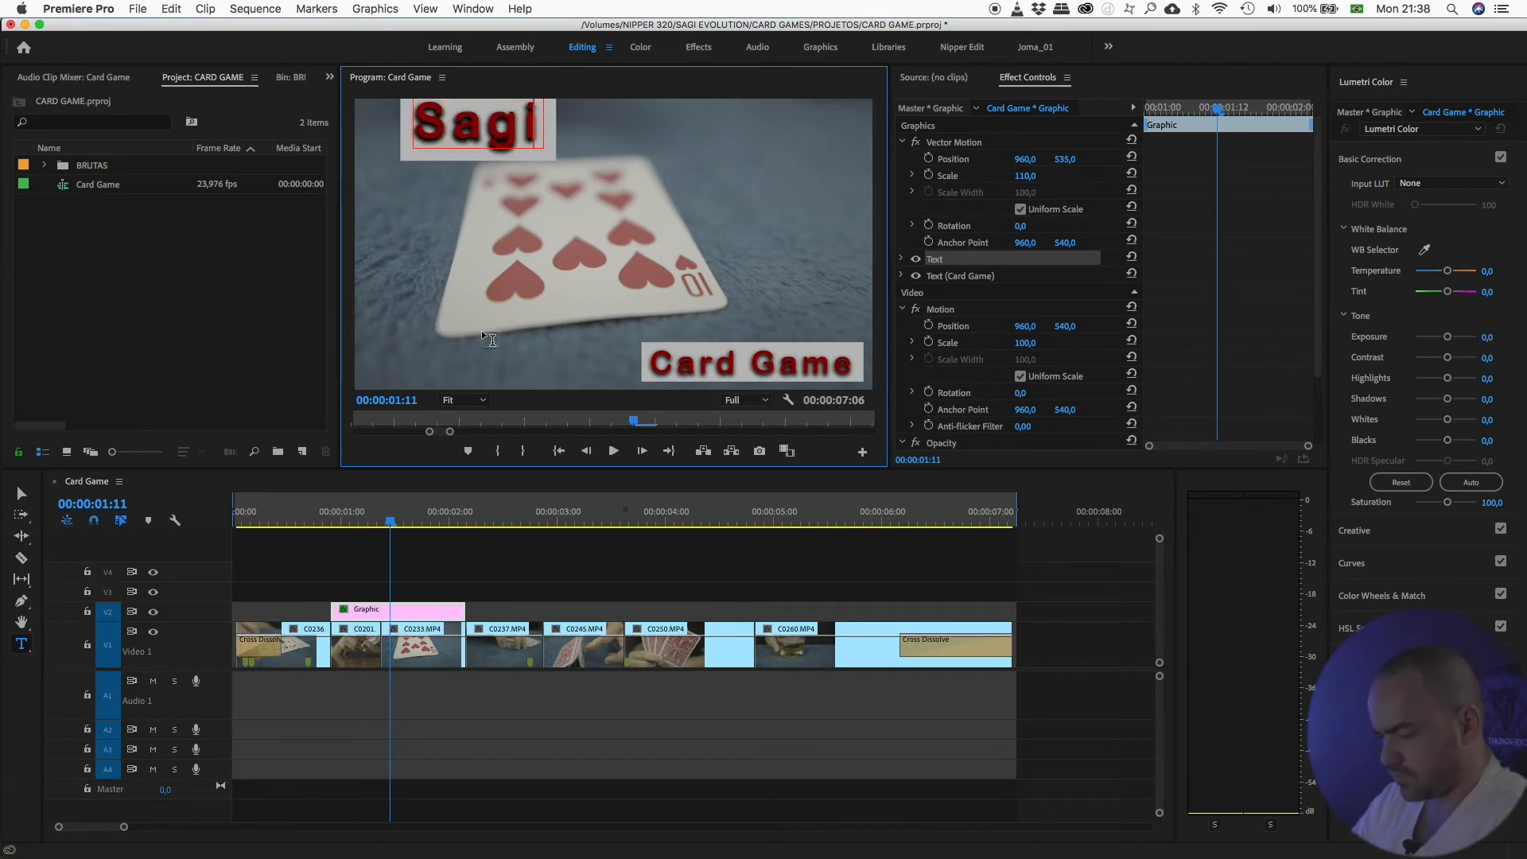
type("Evolution")
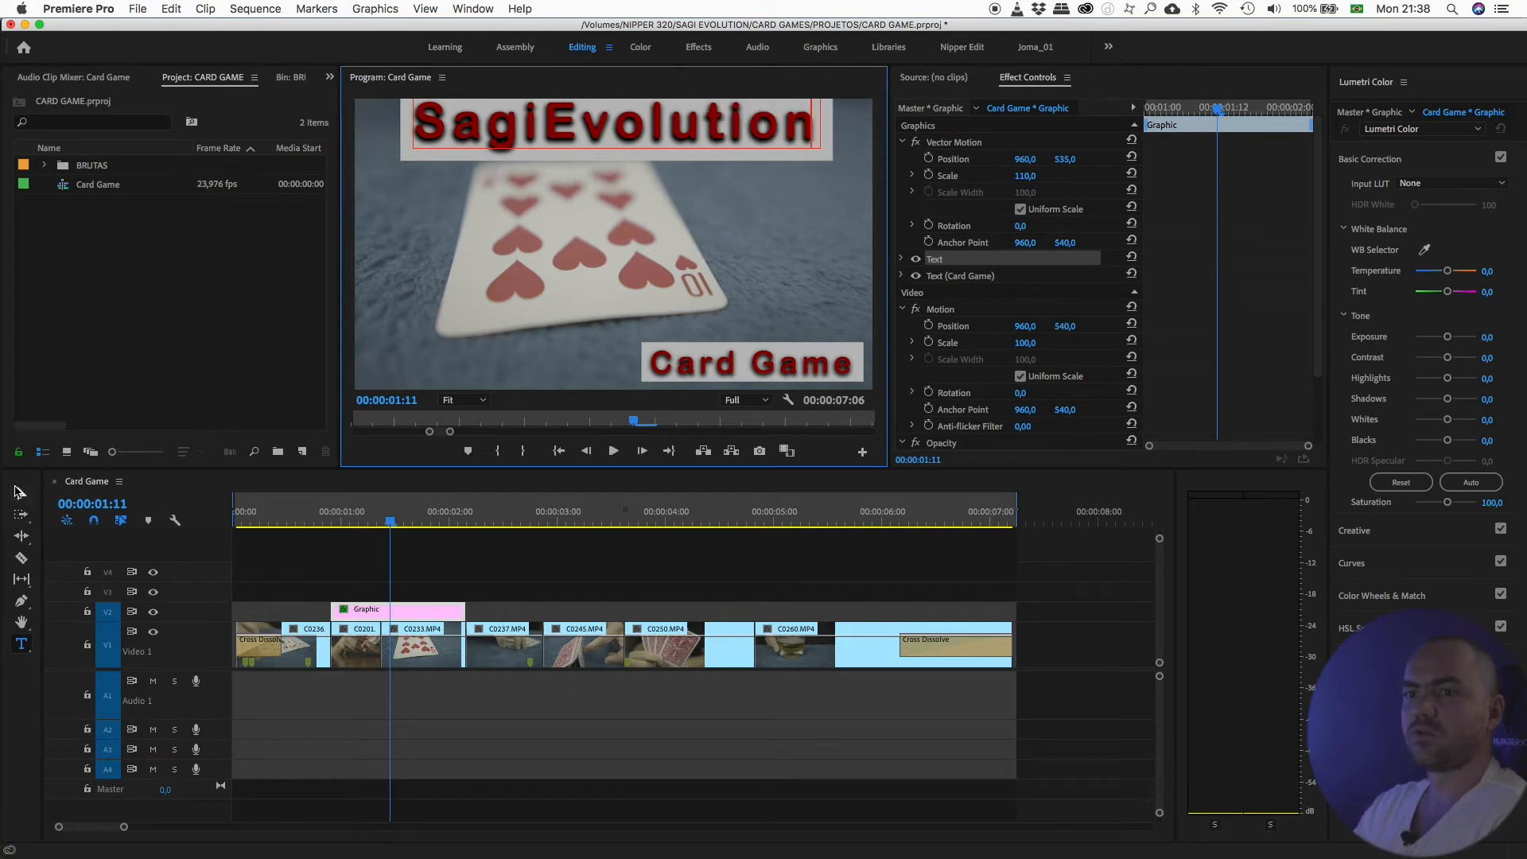
Move the SagiEvolution text to the upper middle of the frame and place the Card Game text just below it
left_click(21, 493)
left_click_drag(493, 142, 598, 224)
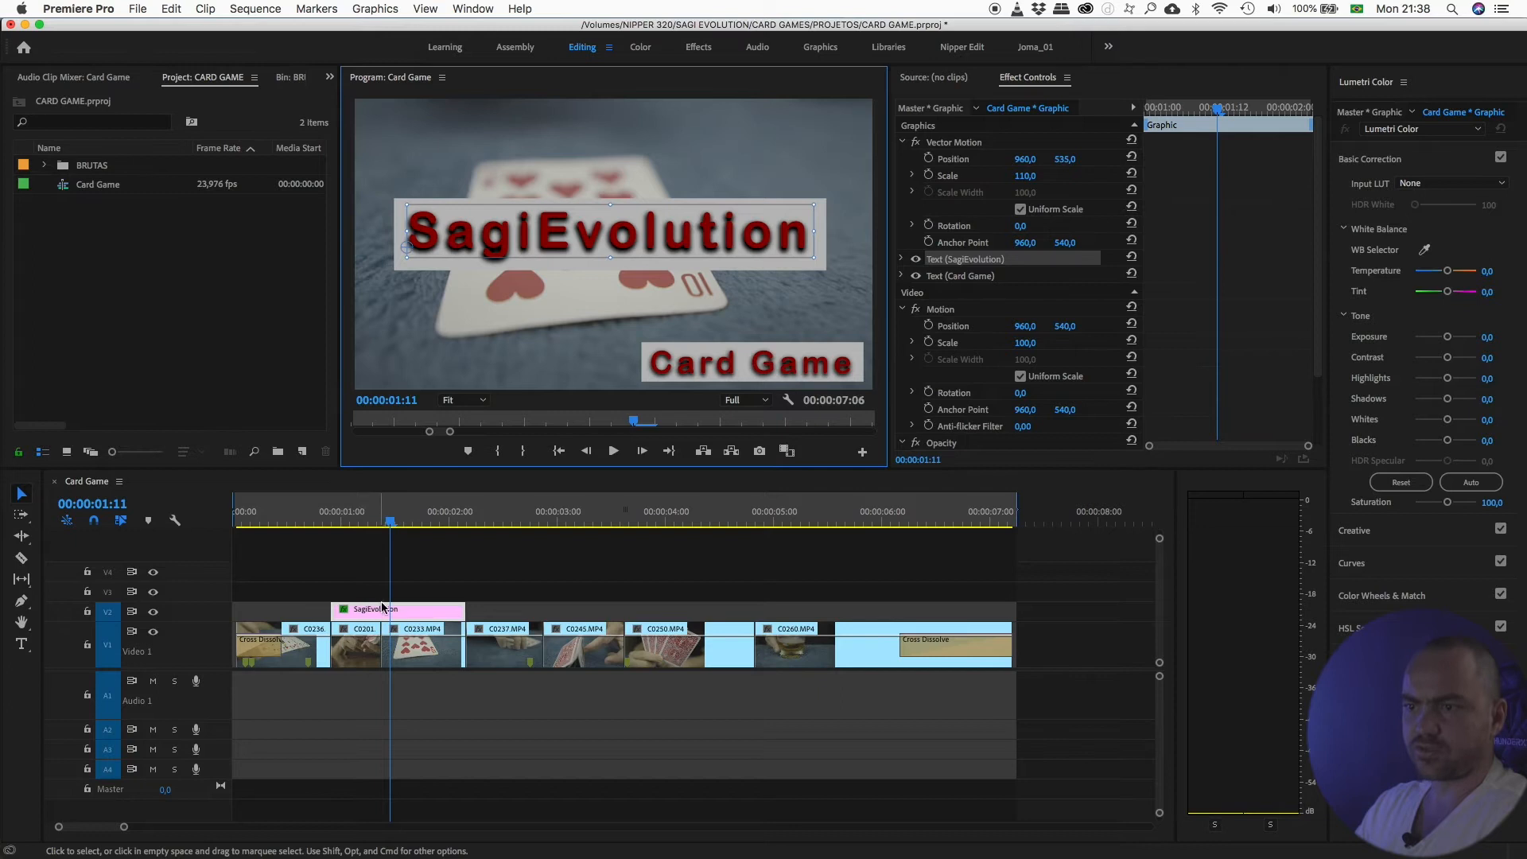
left_click(381, 578)
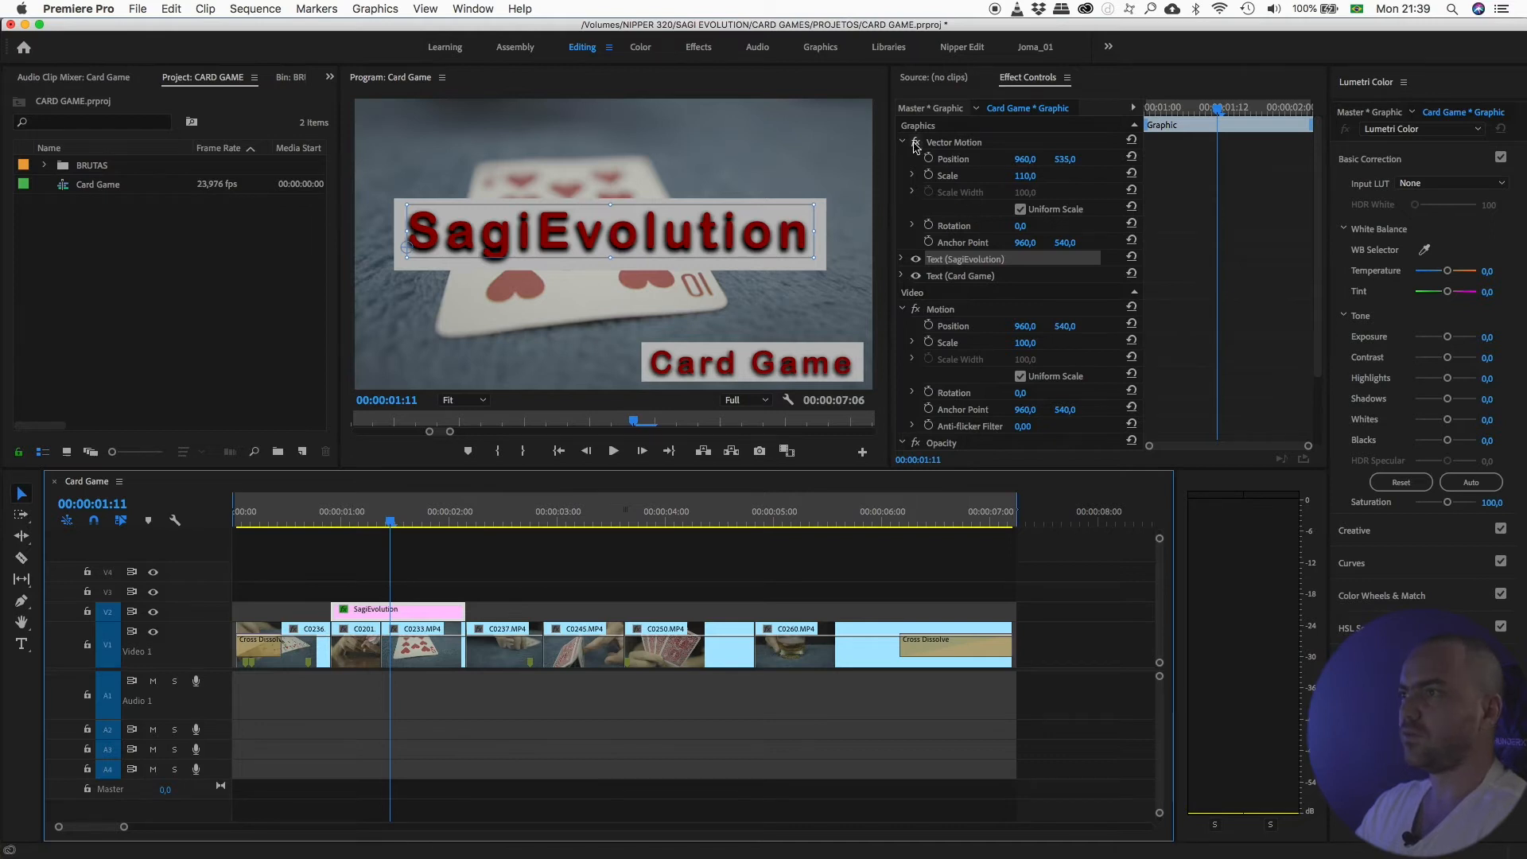
left_click_drag(668, 233, 661, 206)
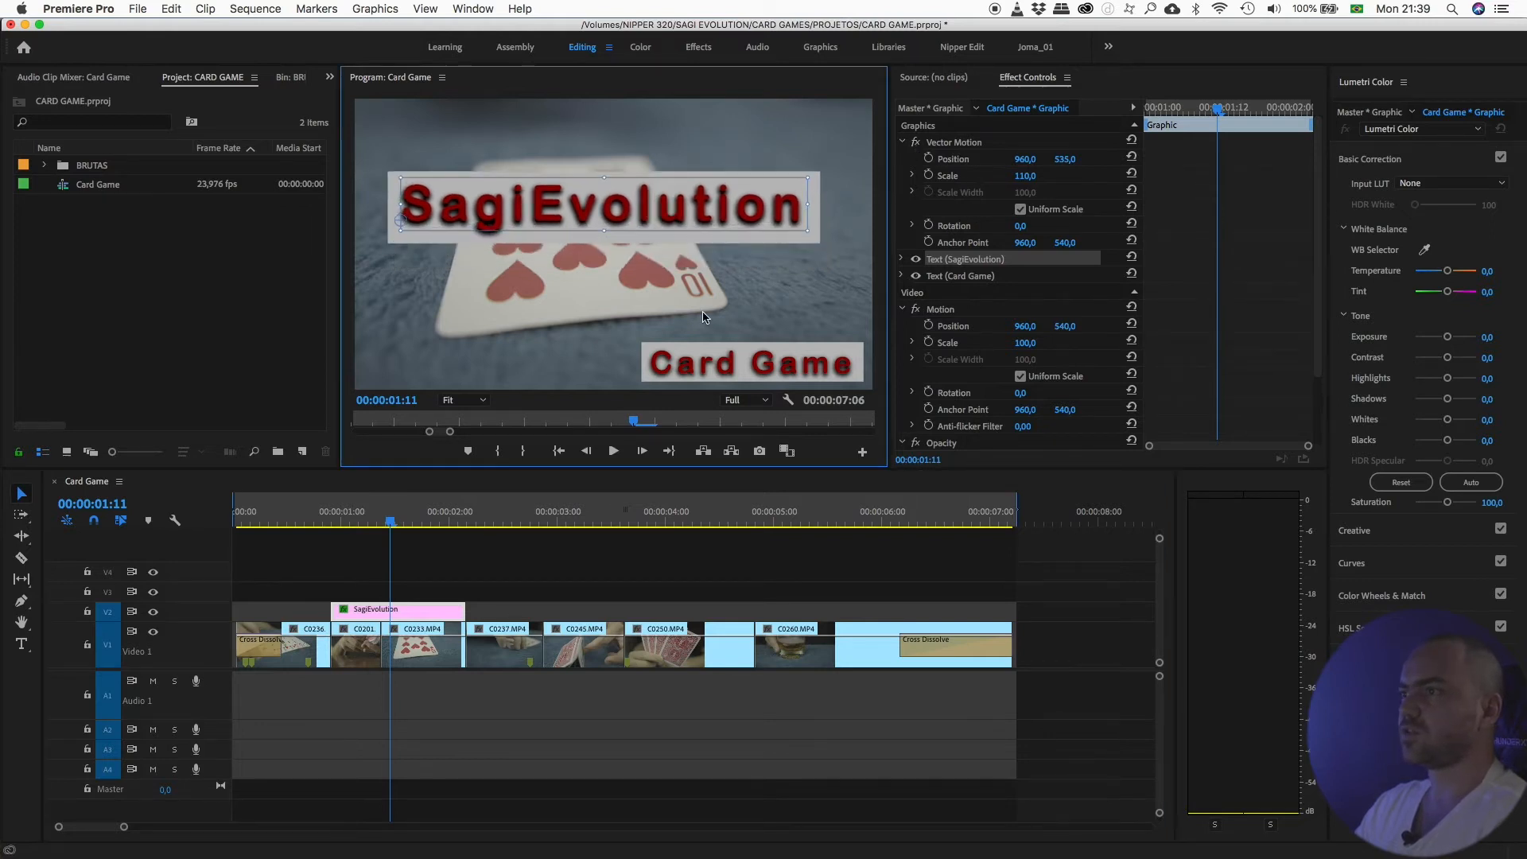
left_click_drag(709, 367, 619, 303)
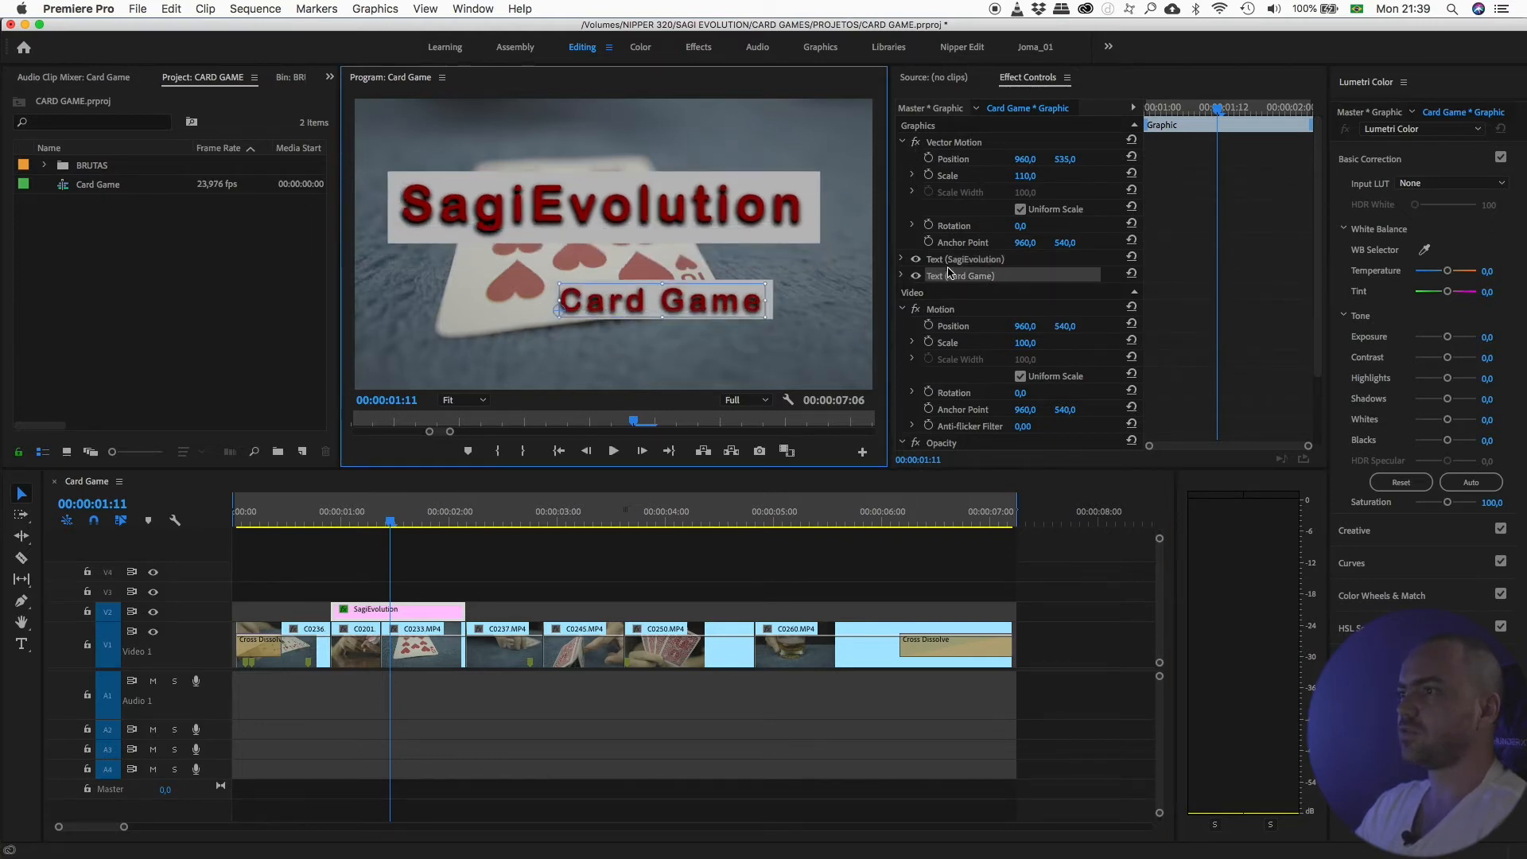
Look over the SagiEvolution text layer's source text properties and collapse them again
left_click(903, 260)
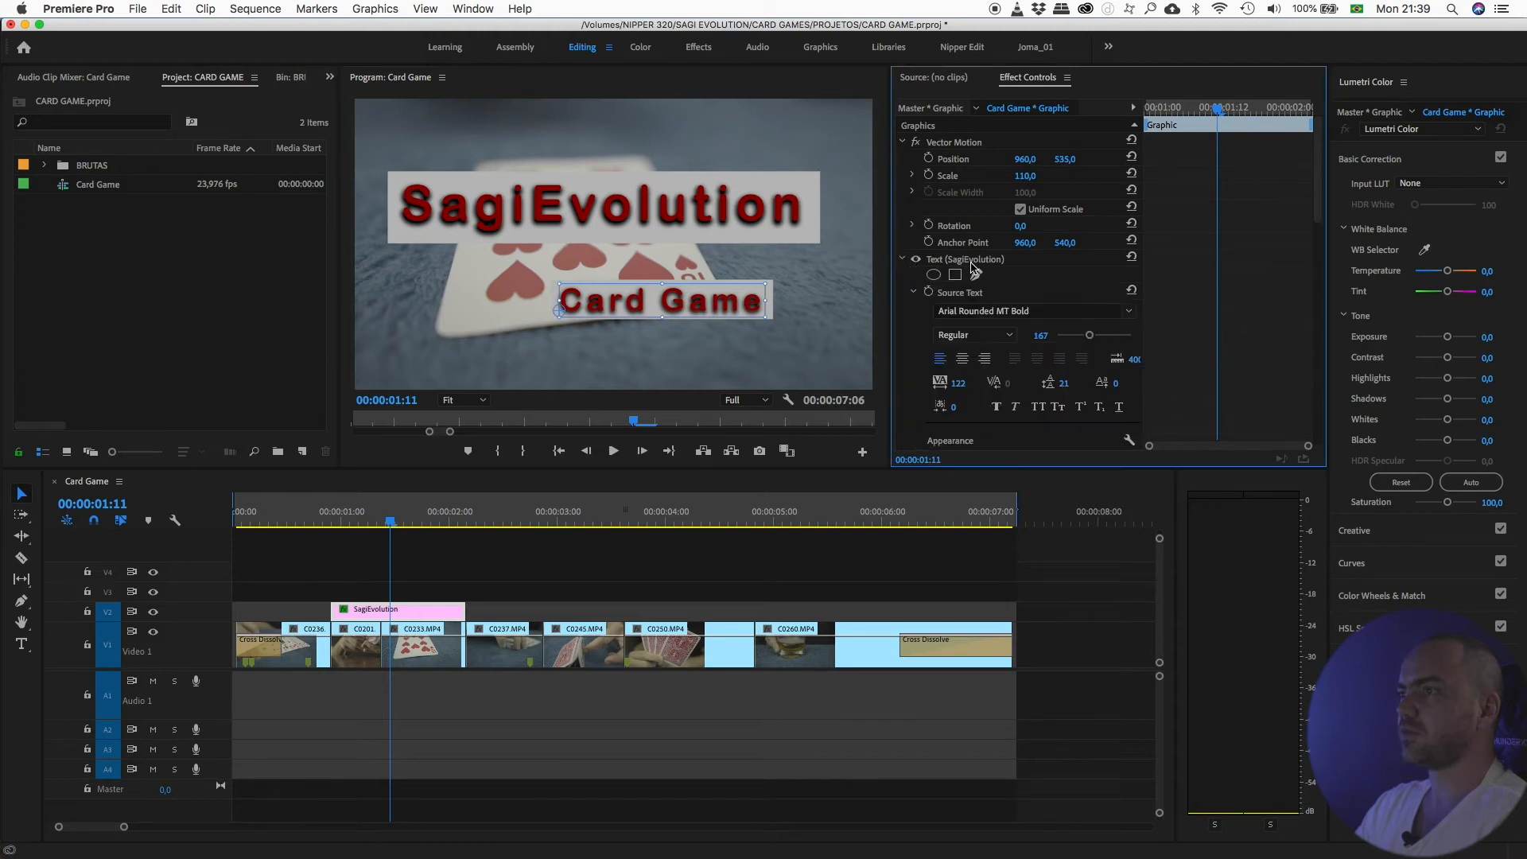
left_click(903, 260)
left_click(927, 278)
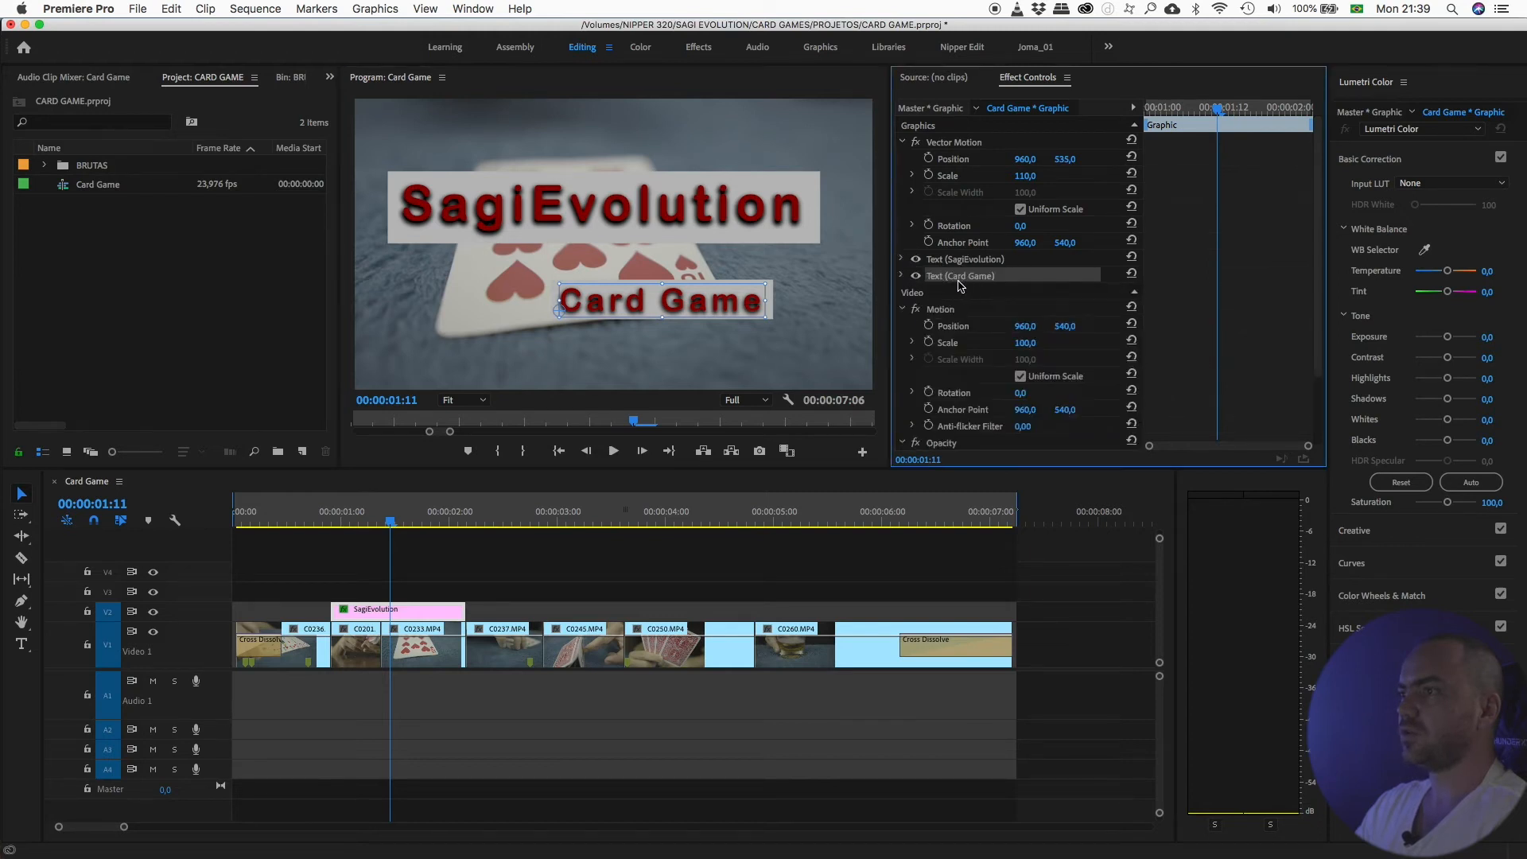
Set the graphic's Vector Motion horizontal position to 987, and try a horizontal shift of its Motion position before undoing it
left_click_drag(1014, 163, 995, 233)
left_click(430, 609)
left_click_drag(1022, 328, 987, 499)
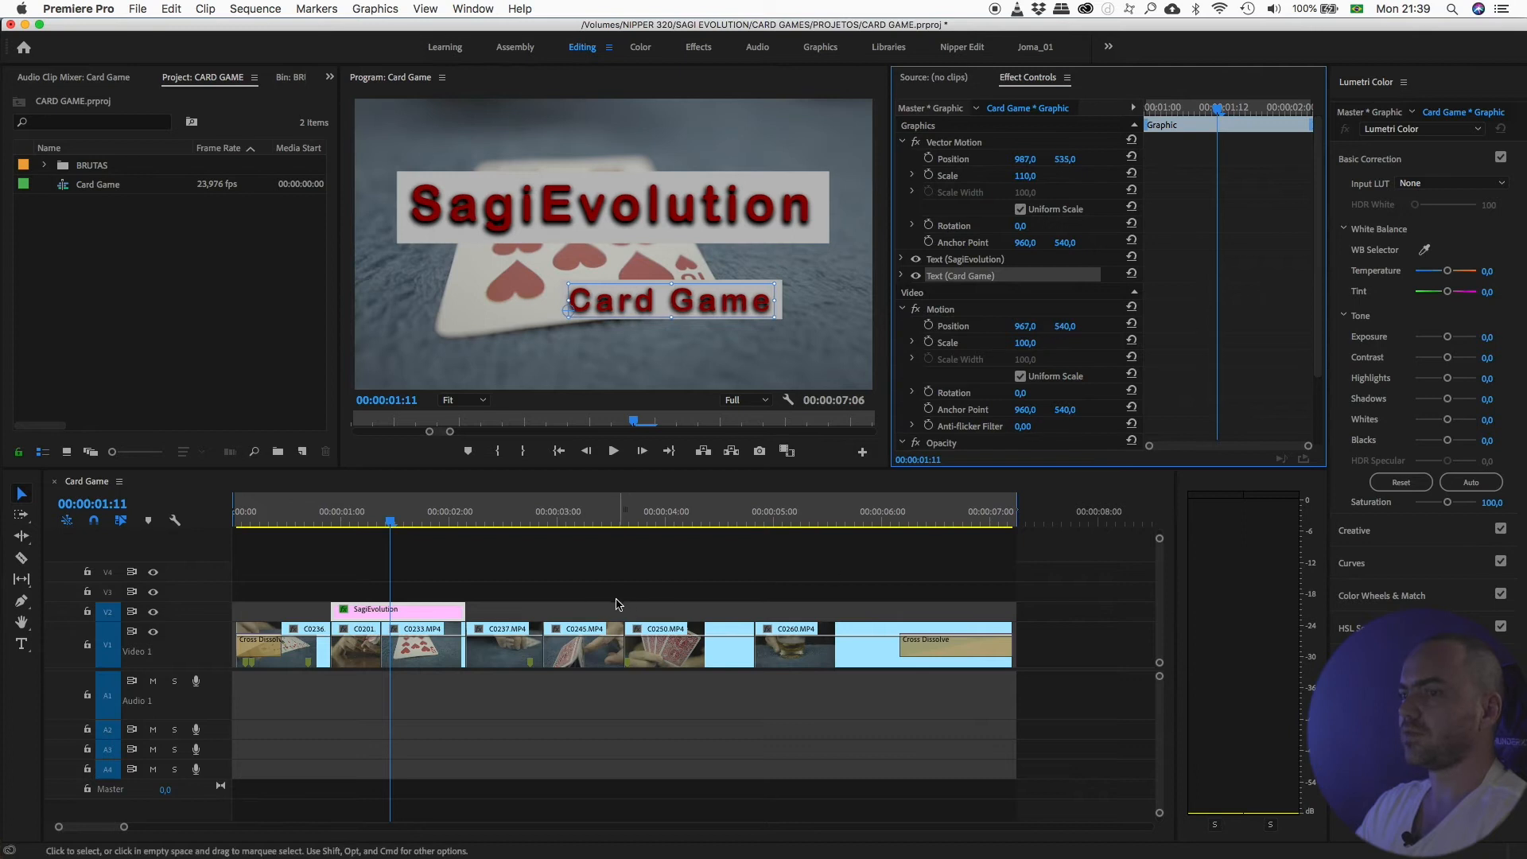
key("super+z")
left_click(434, 611)
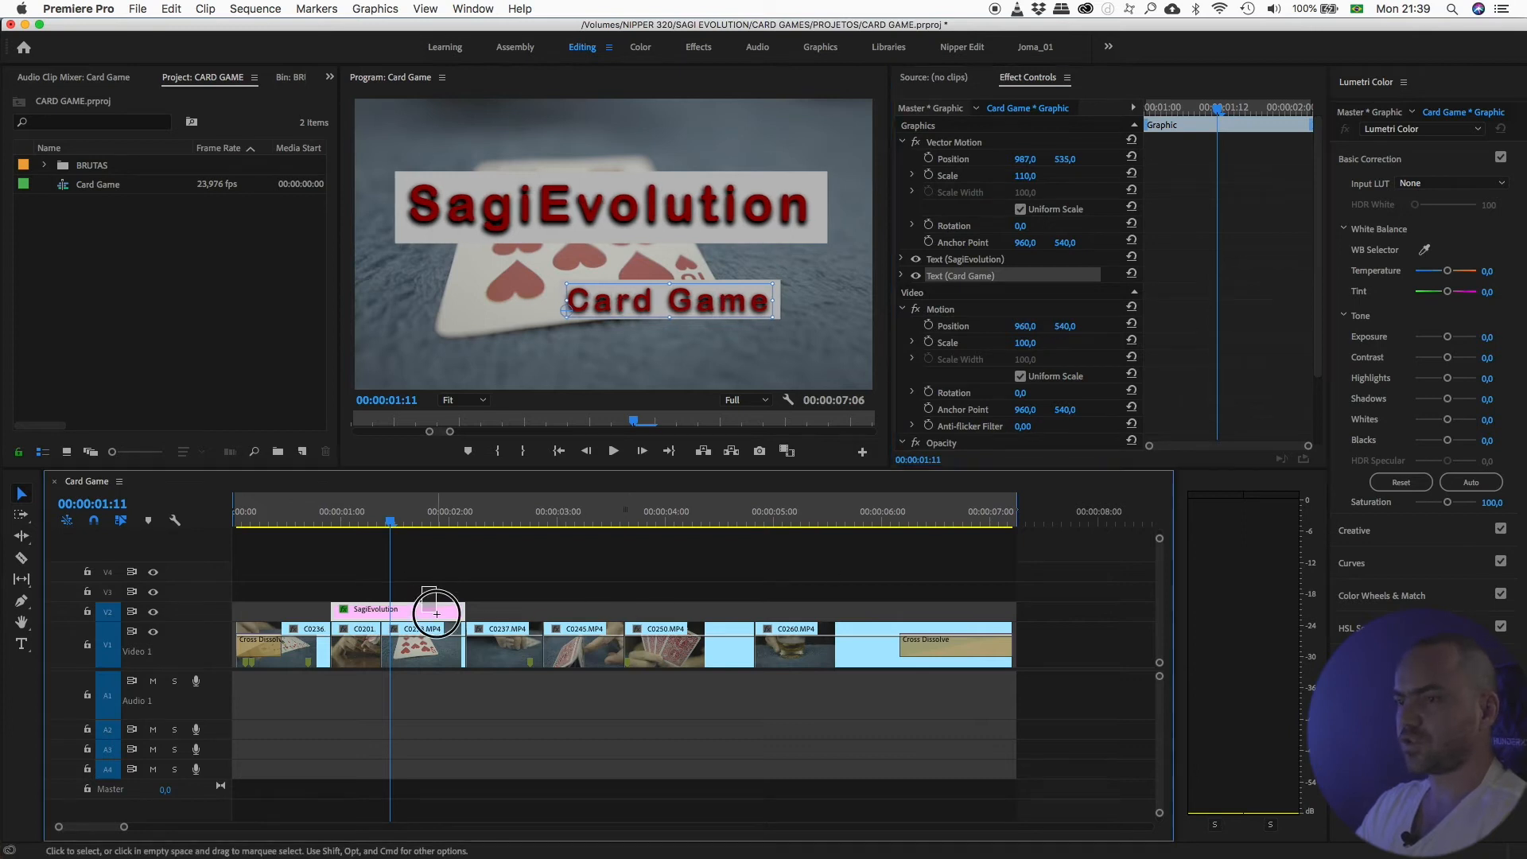
left_click(903, 142)
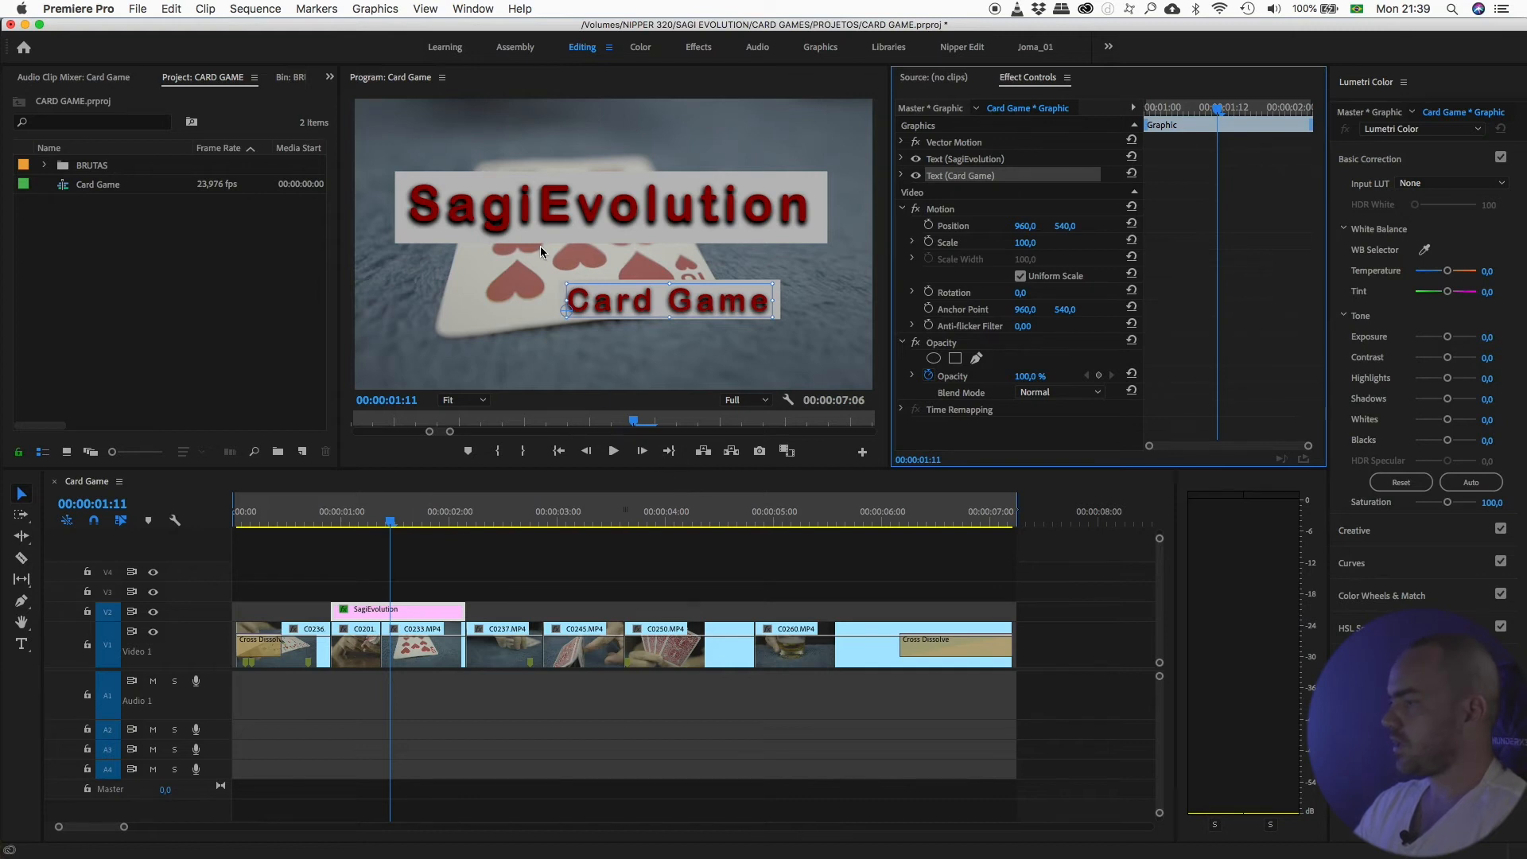
Show the Essential Graphics panel, widen it, and shrink the template thumbnails to fit two columns
left_click(473, 9)
mouse_move(487, 30)
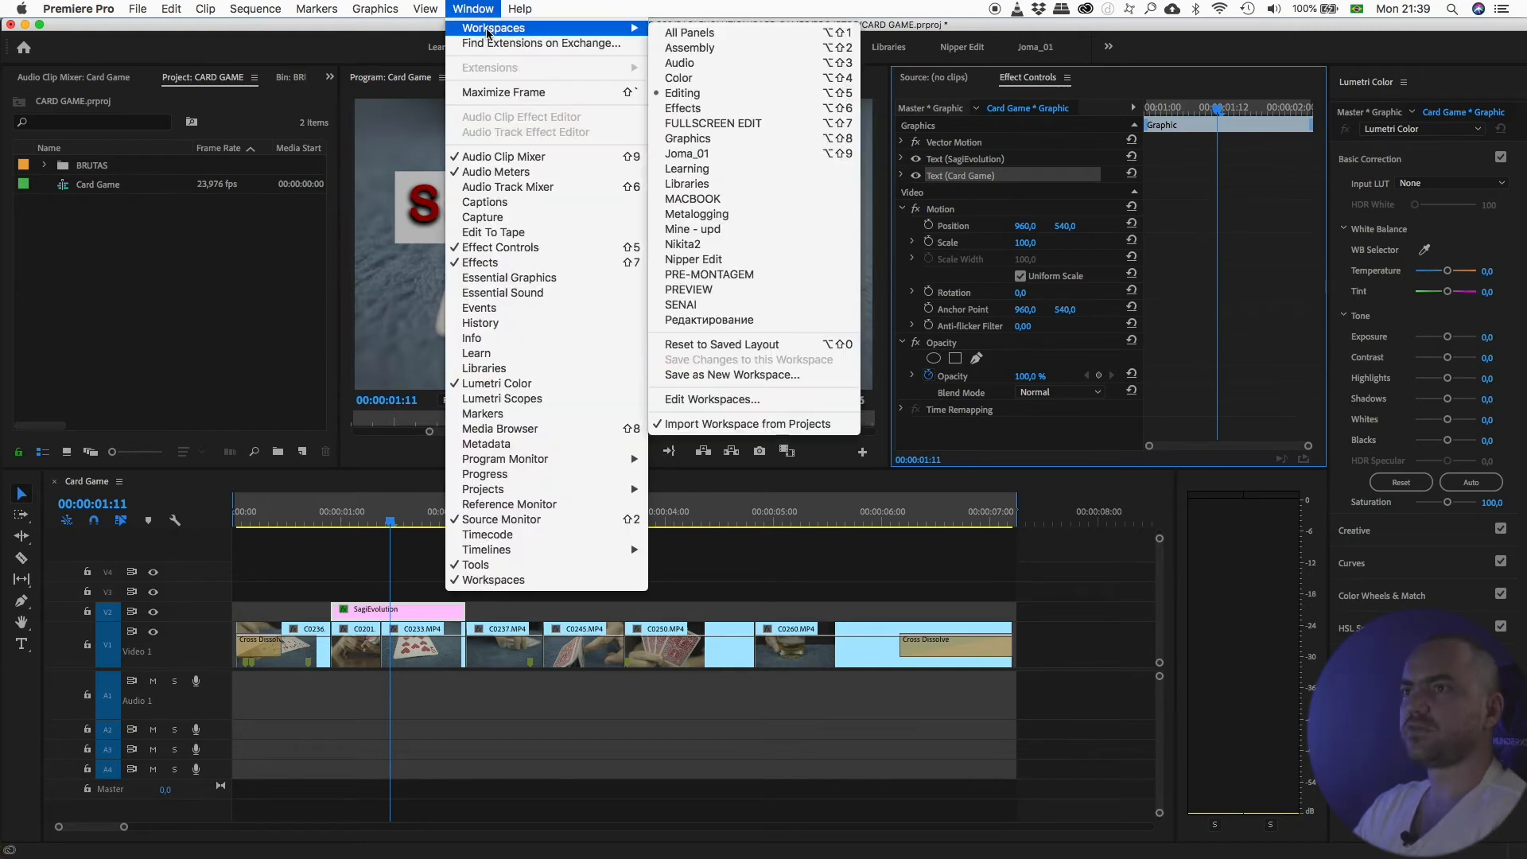
left_click(474, 14)
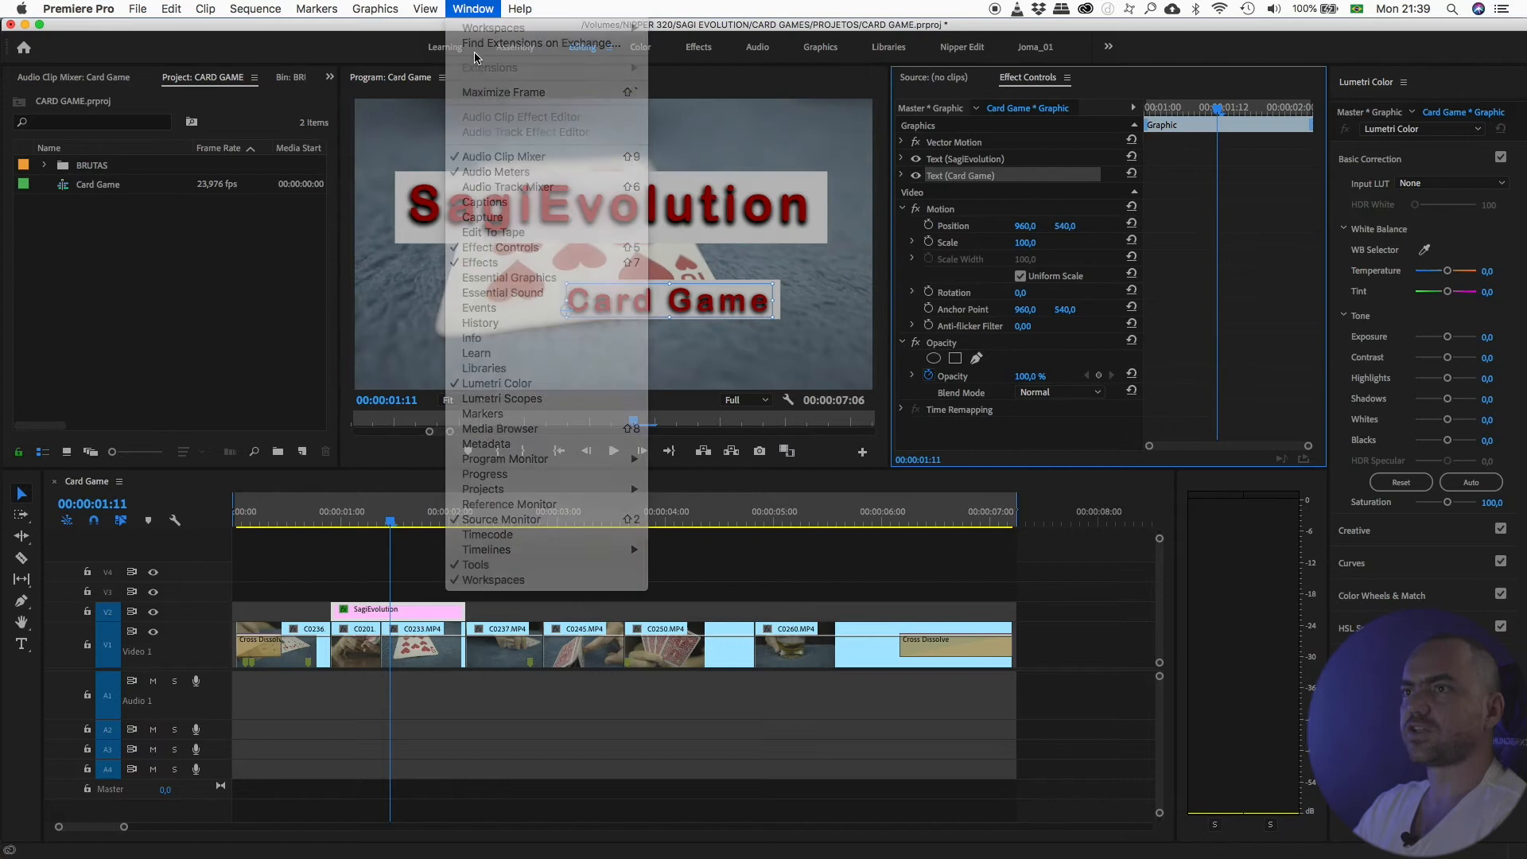
left_click(481, 9)
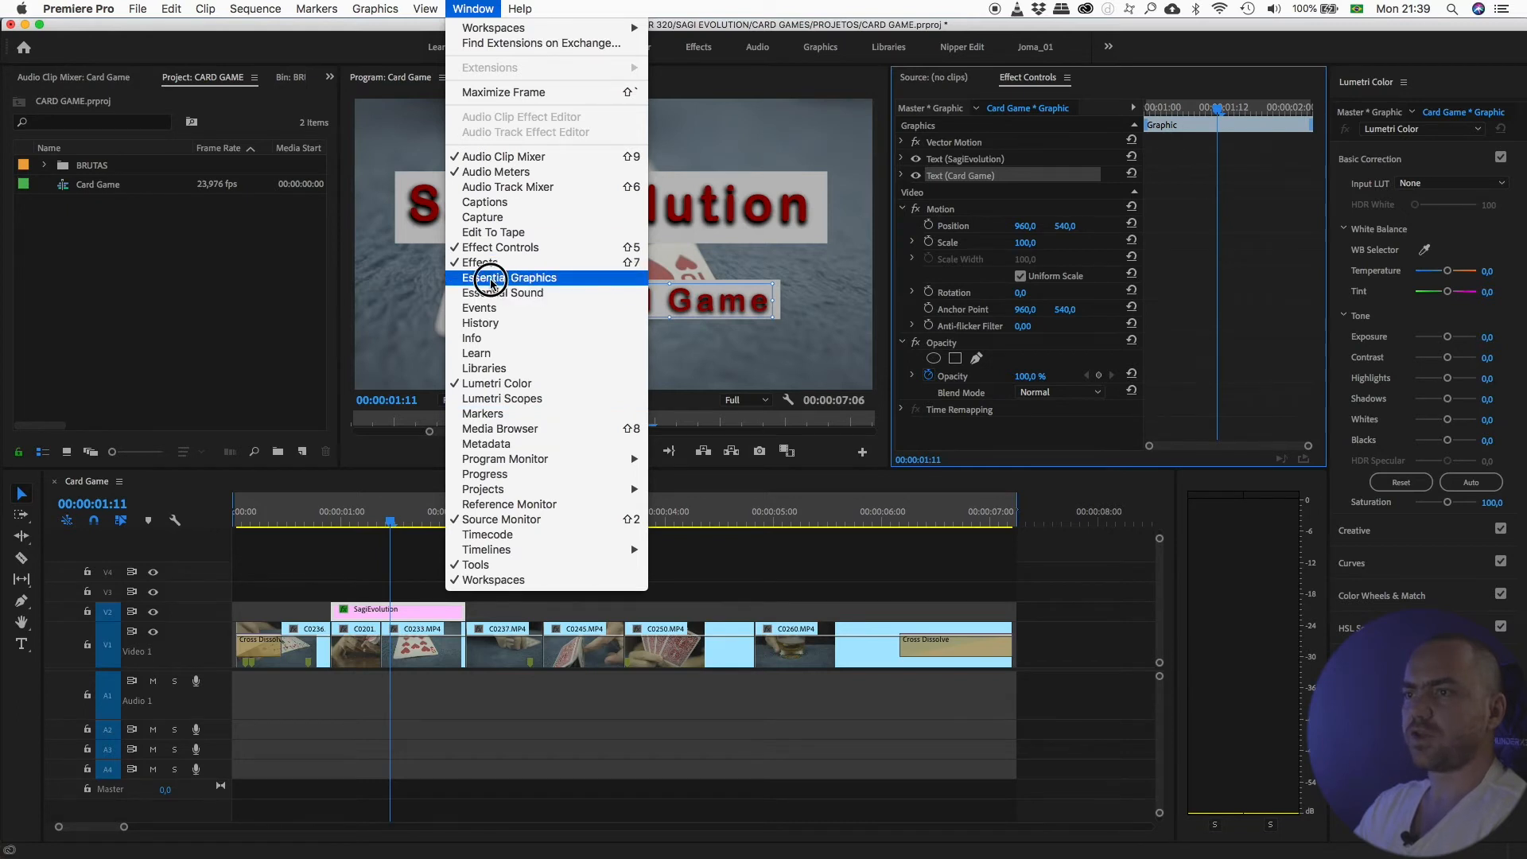
left_click(493, 278)
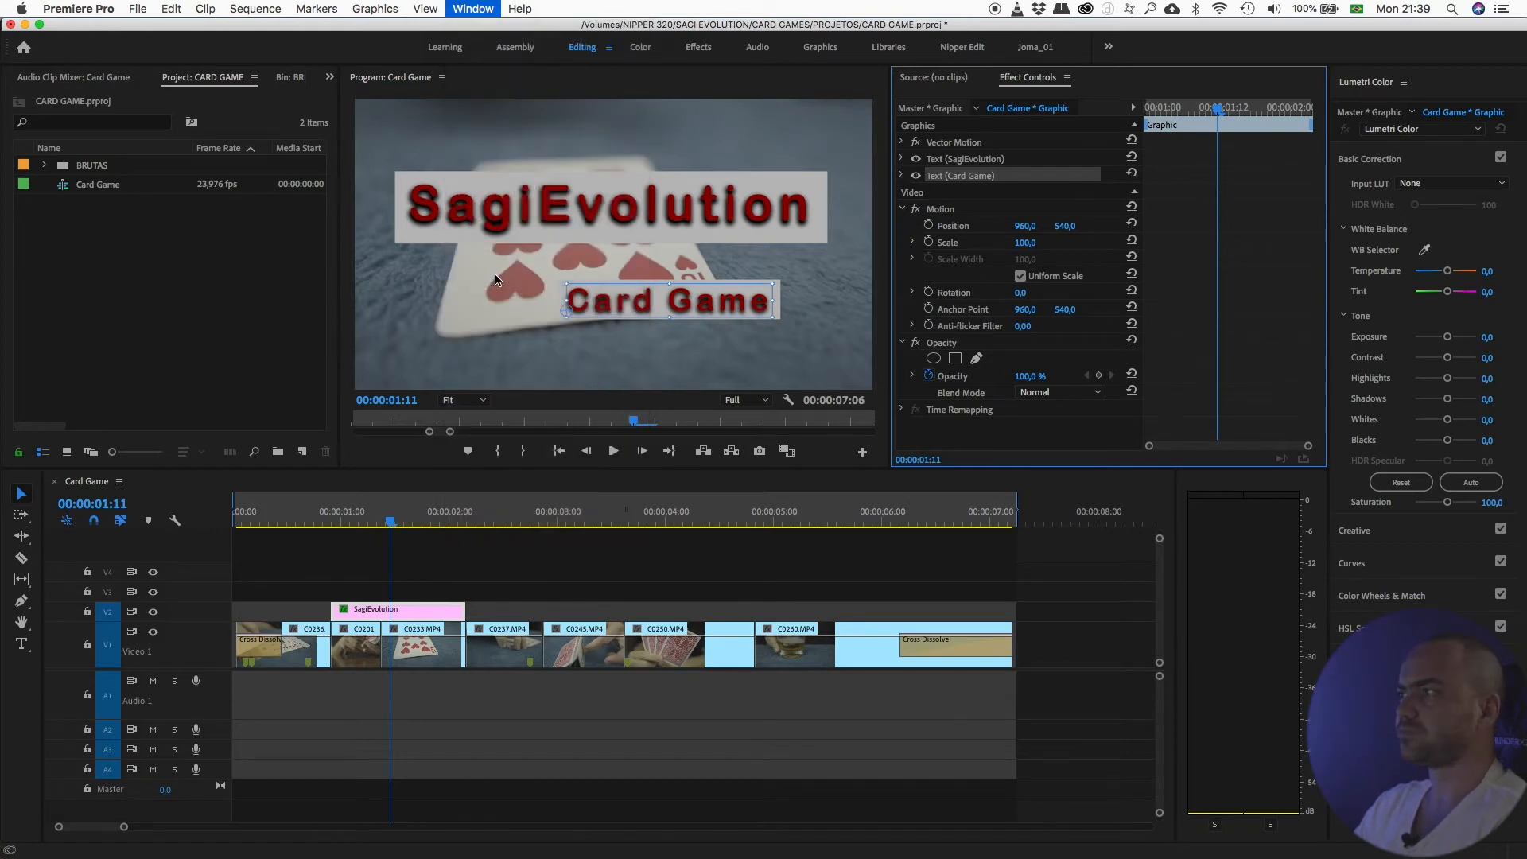
left_click_drag(1329, 262, 1237, 293)
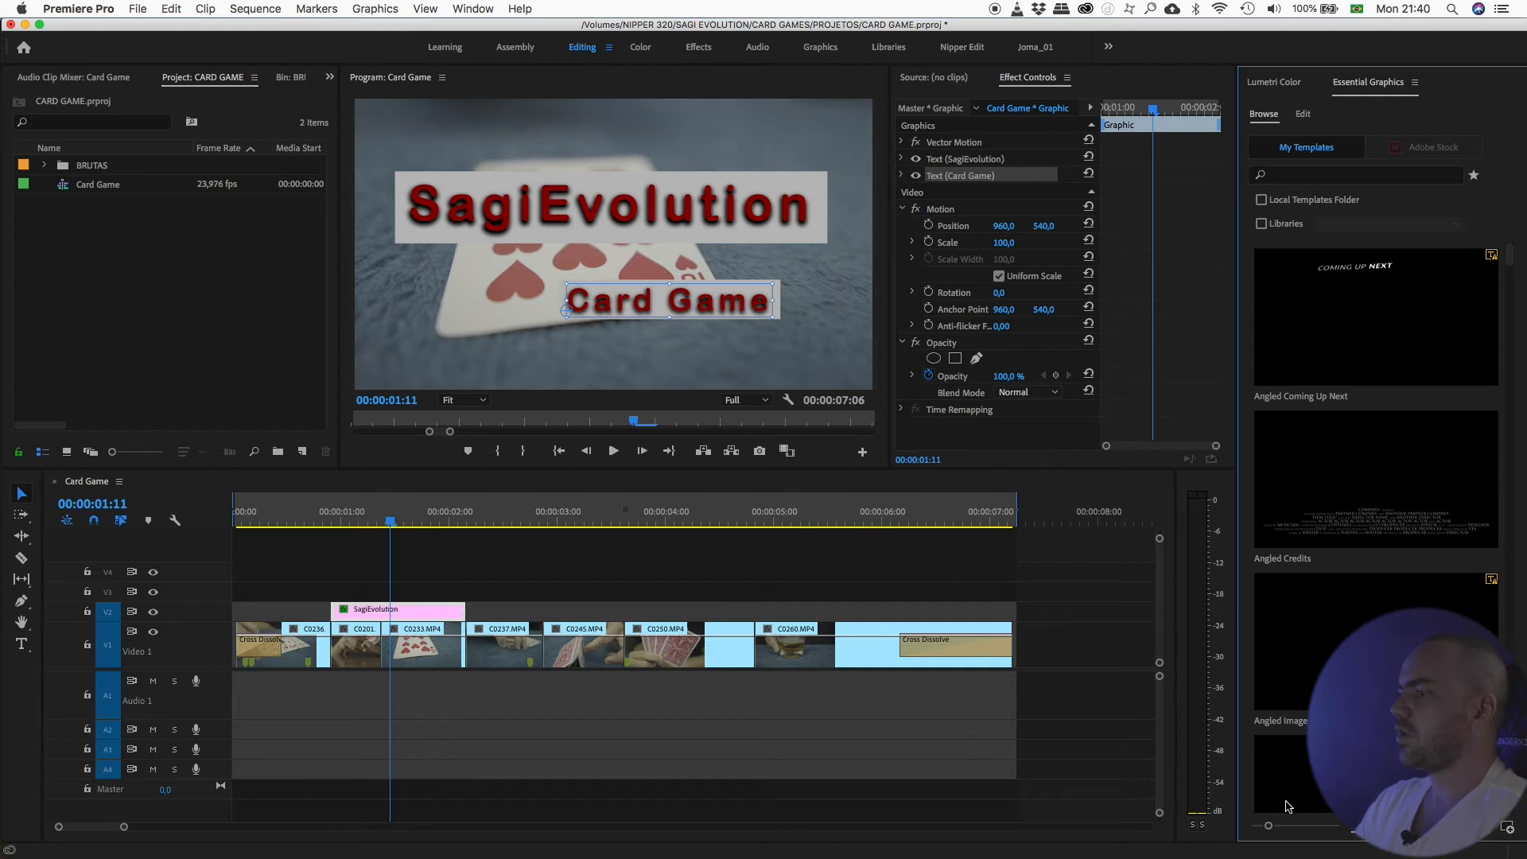
left_click_drag(1268, 826, 1257, 826)
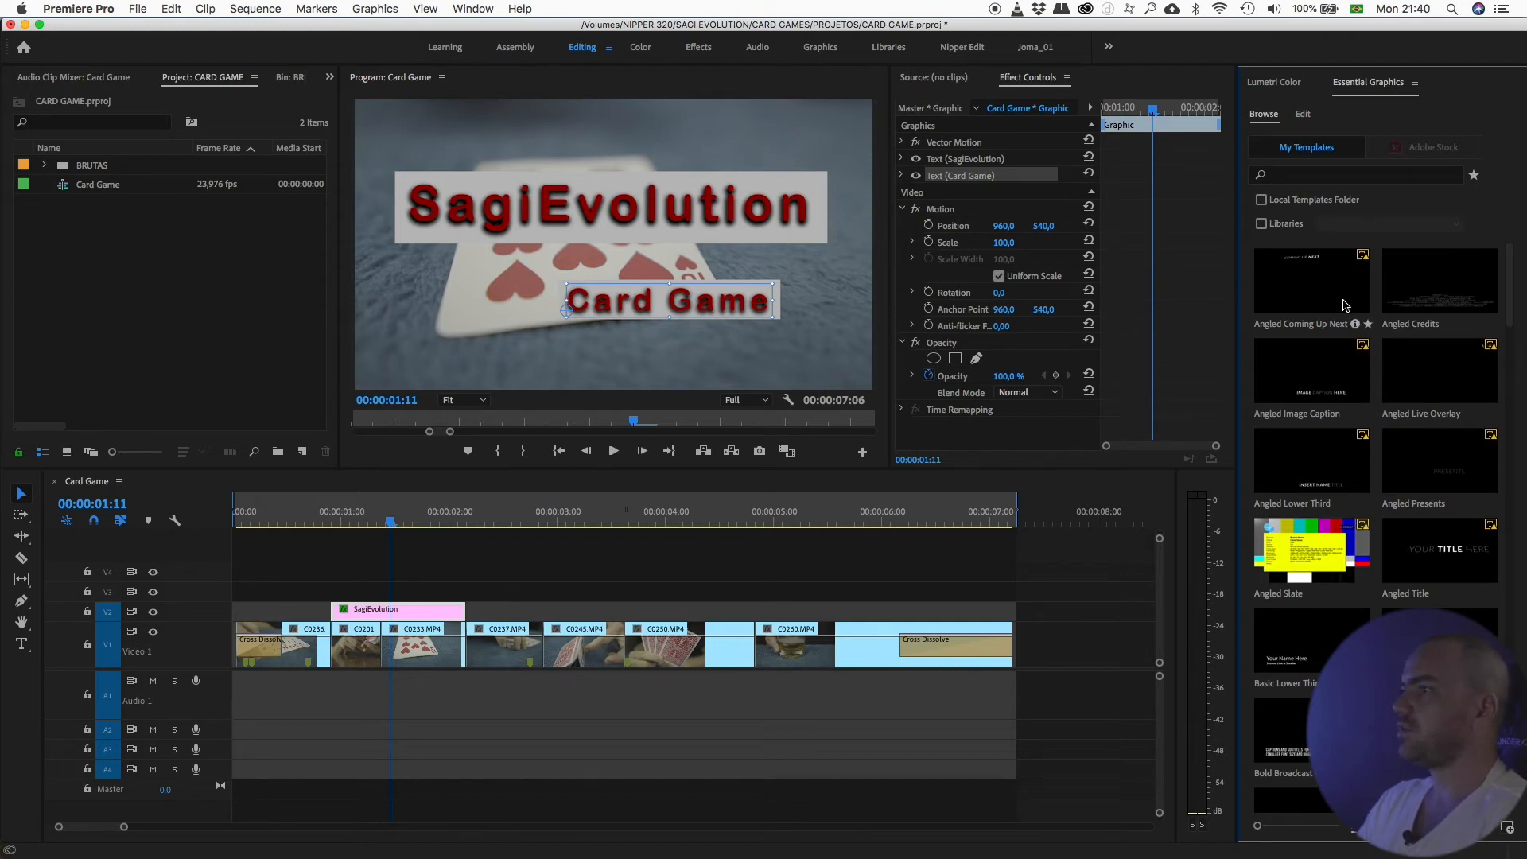
Add the Angled Coming Up Next template to track V2 after the SagiEvolution clip, accepting substitution of the missing fonts
left_click_drag(1289, 324, 506, 613)
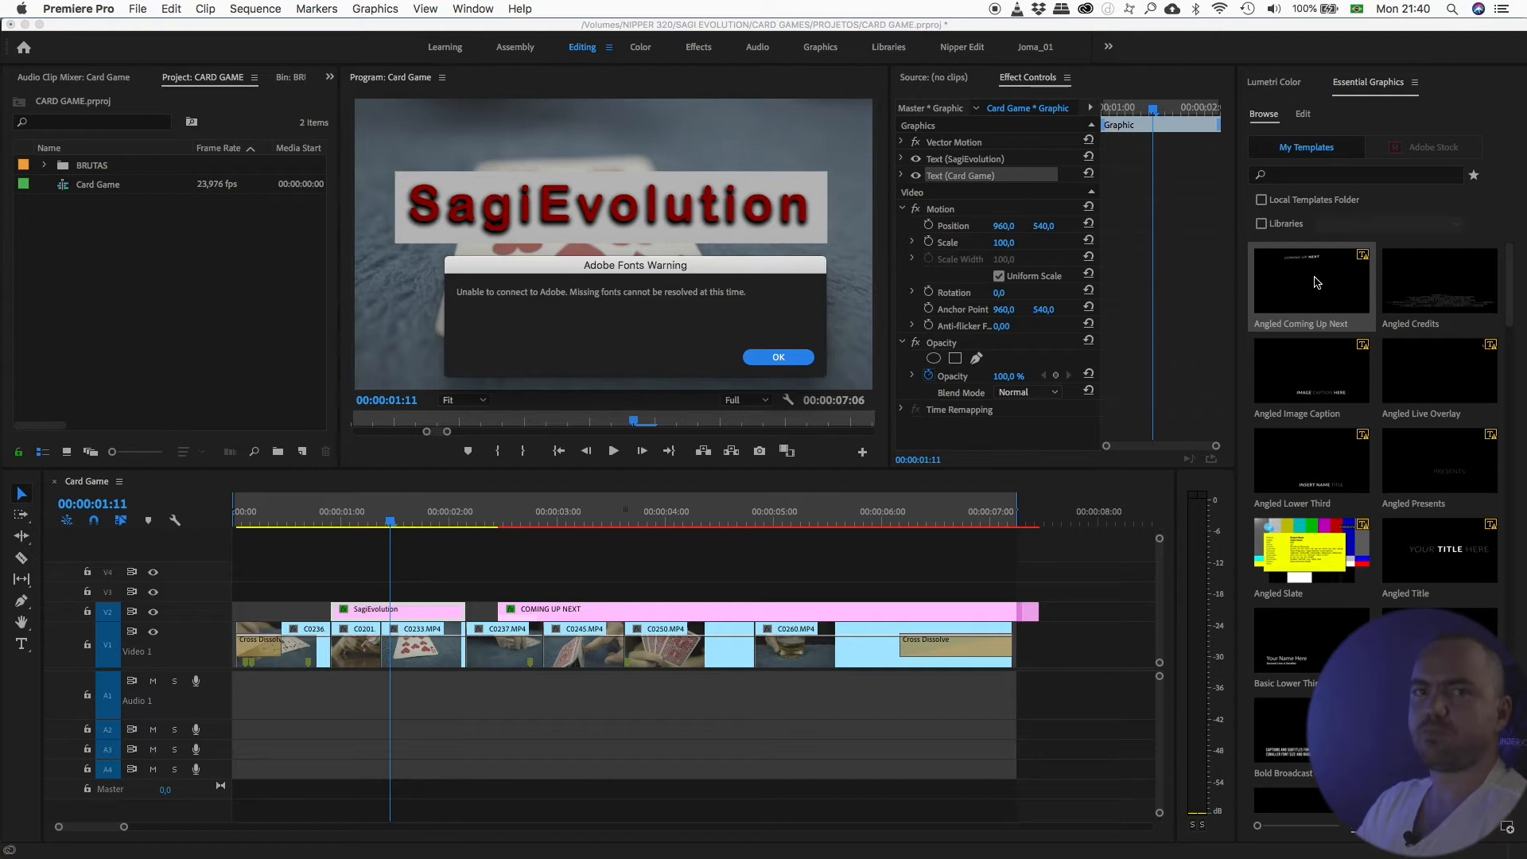
left_click(762, 358)
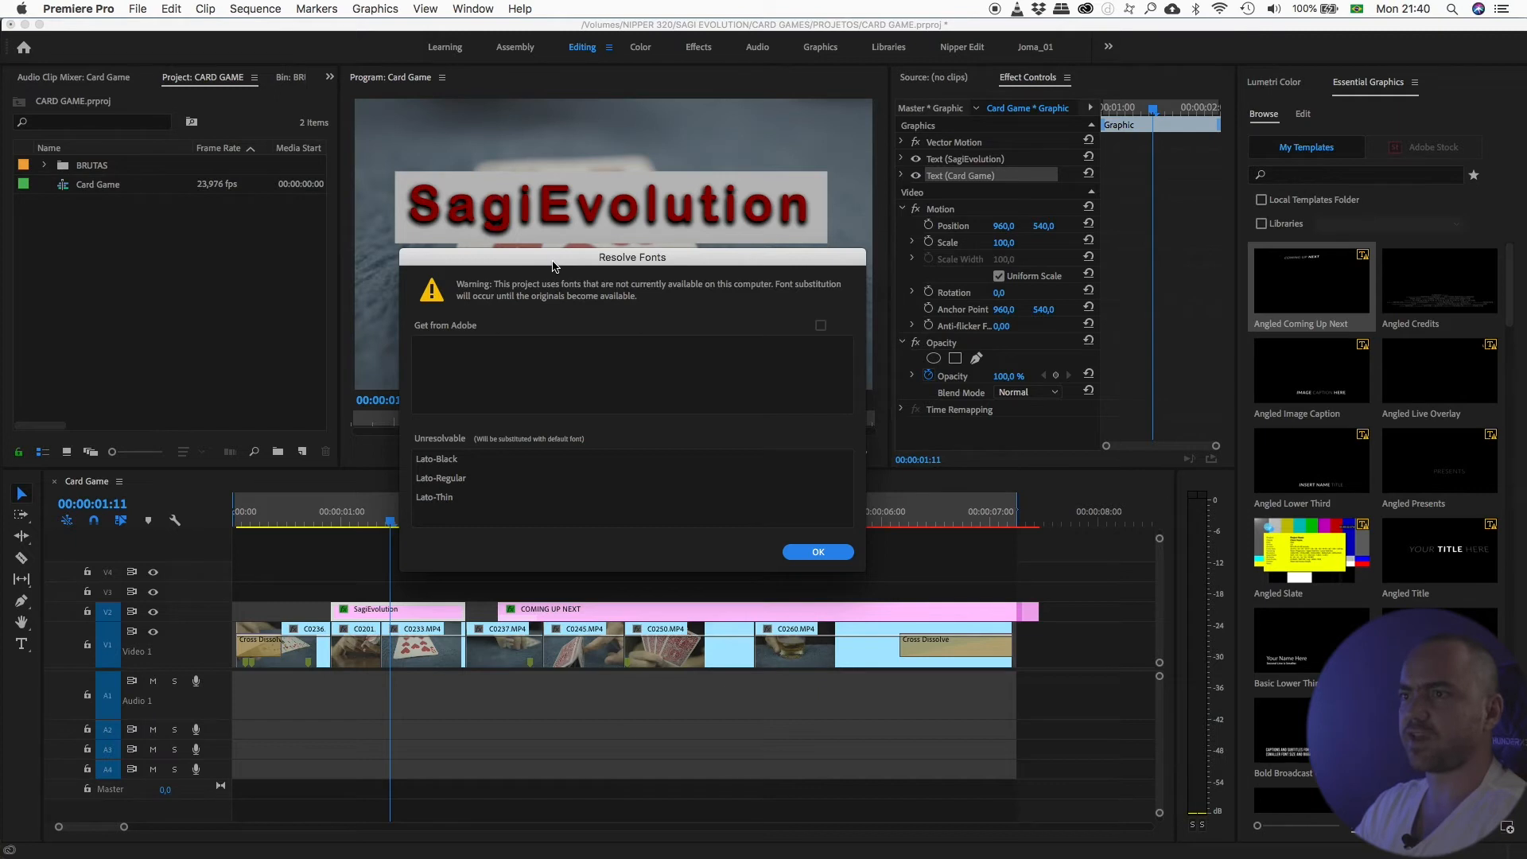
left_click_drag(554, 261, 544, 261)
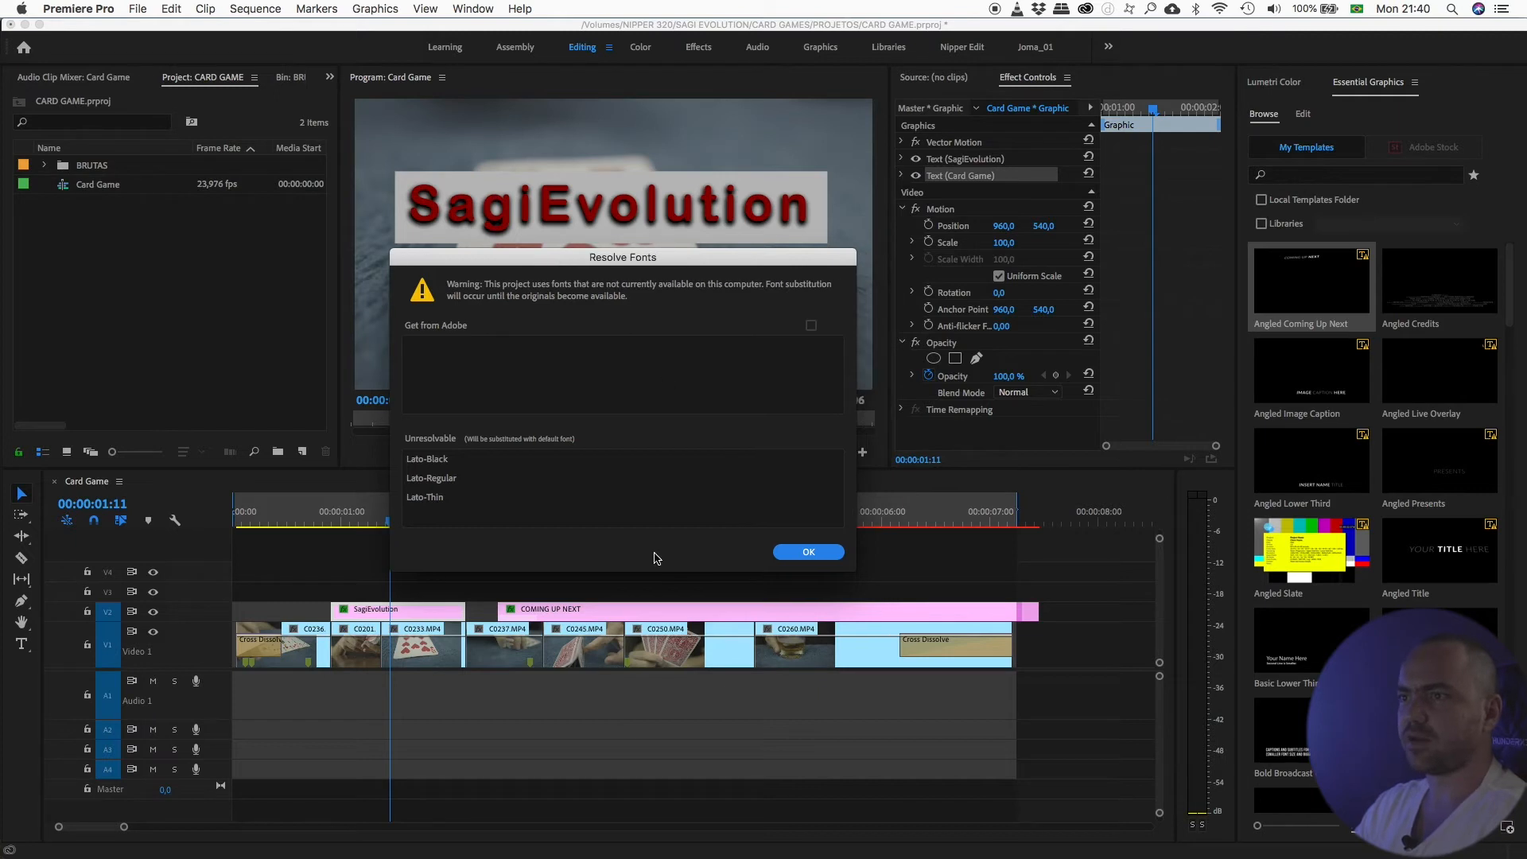
left_click(808, 553)
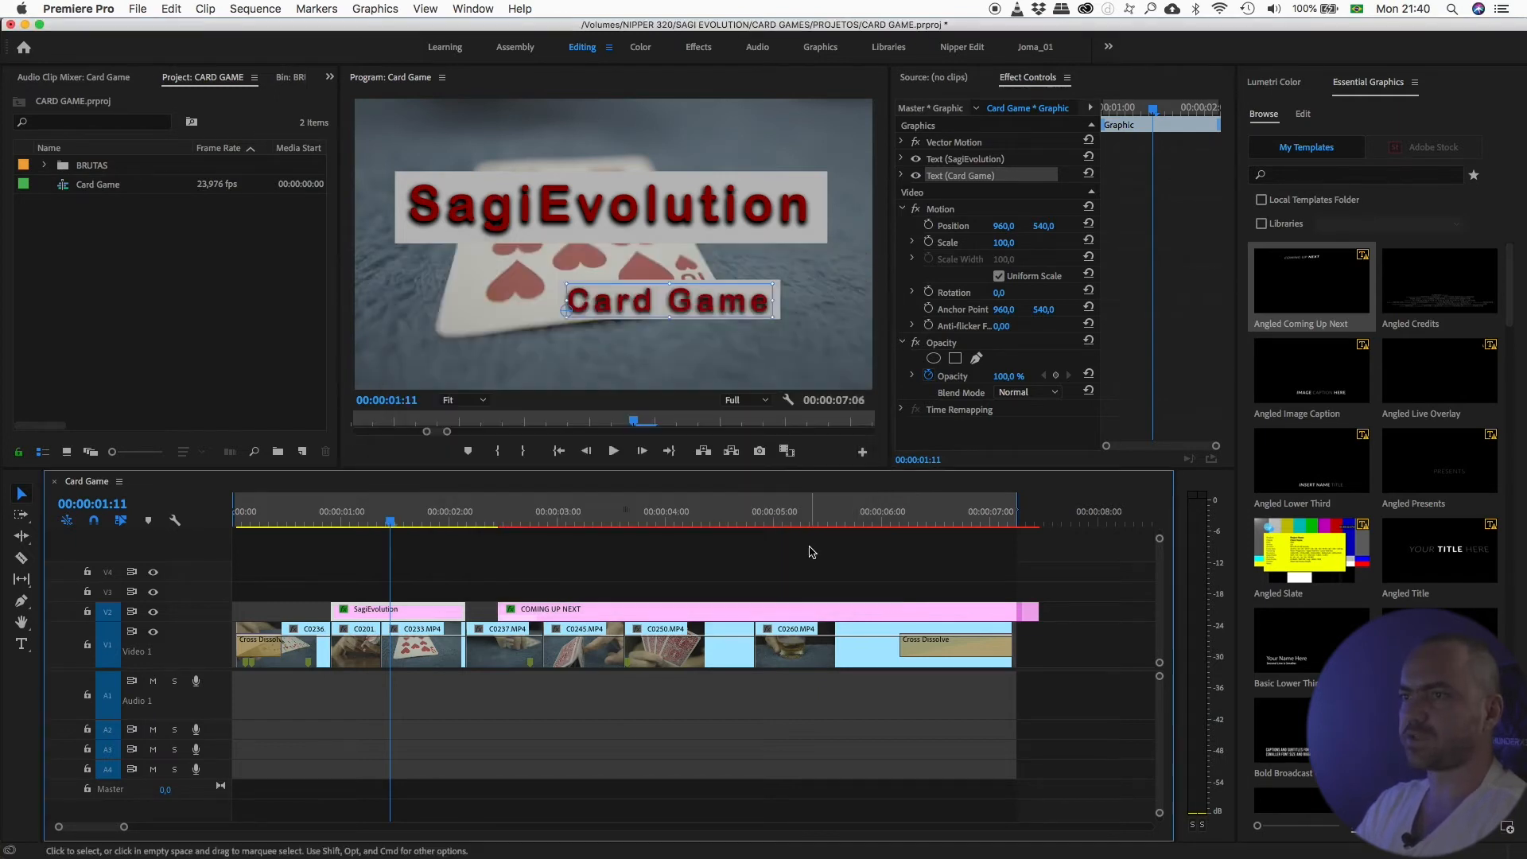
Replace the template's COMING UP NEXT text with "Card Game" and preview its opening animation at 00:00:02:16
left_click_drag(509, 510, 552, 513)
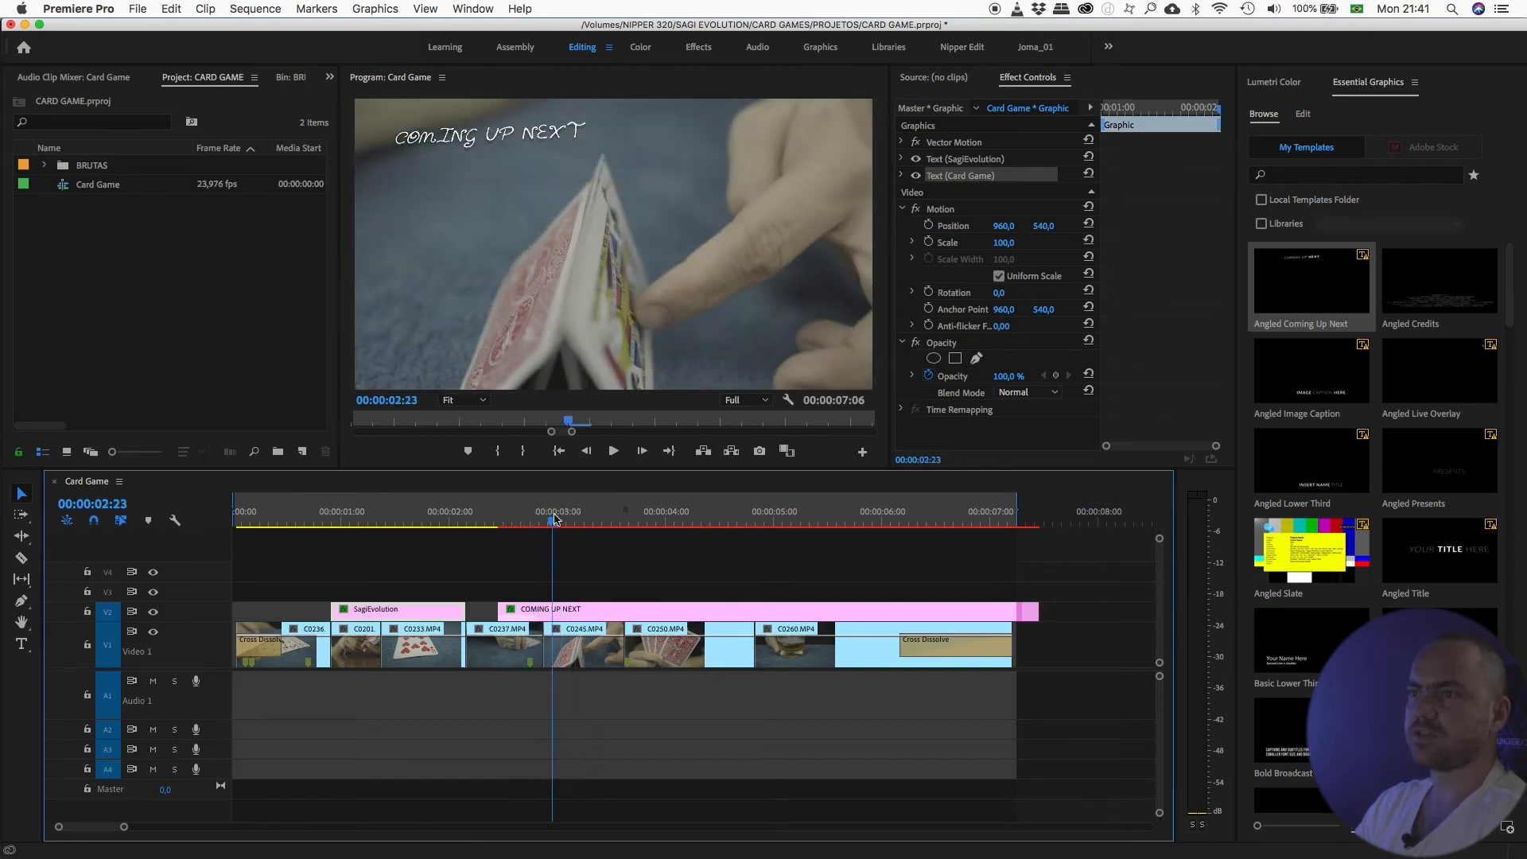
left_click(589, 610)
left_click(22, 645)
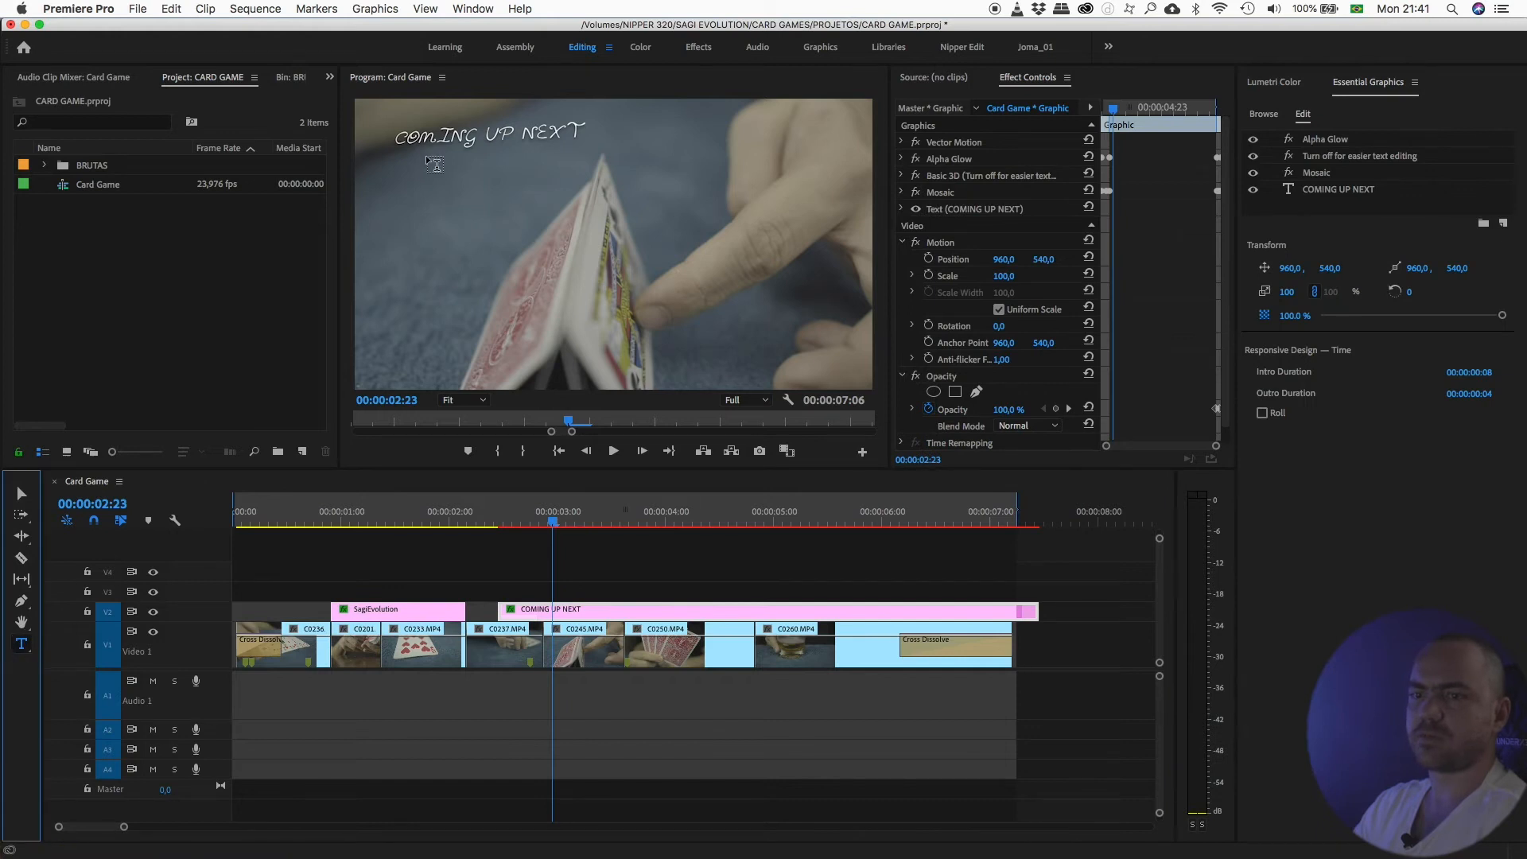
left_click(450, 133)
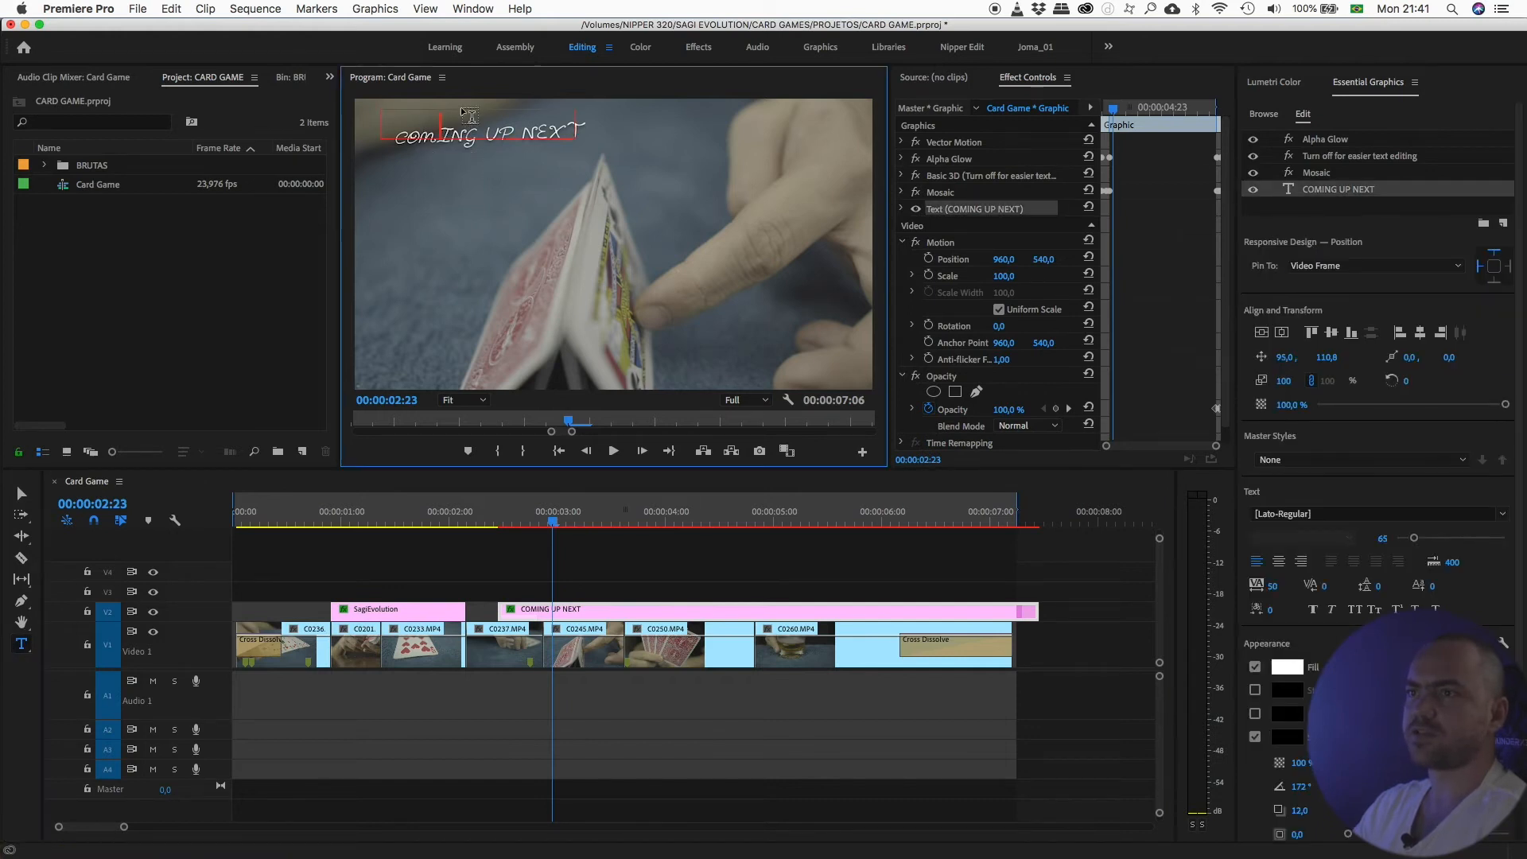
key("super+a")
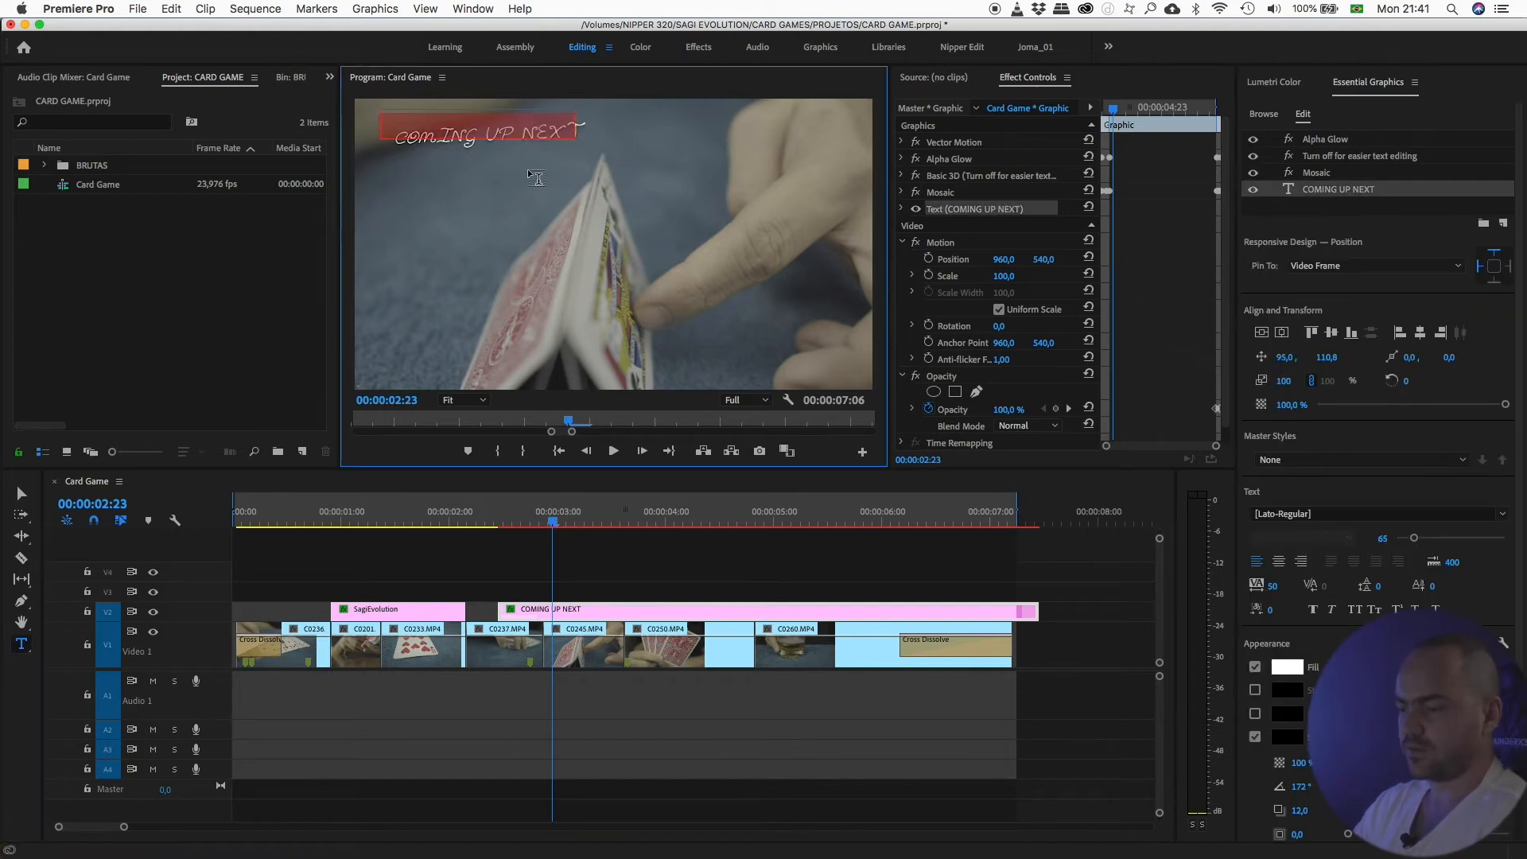
type("Card")
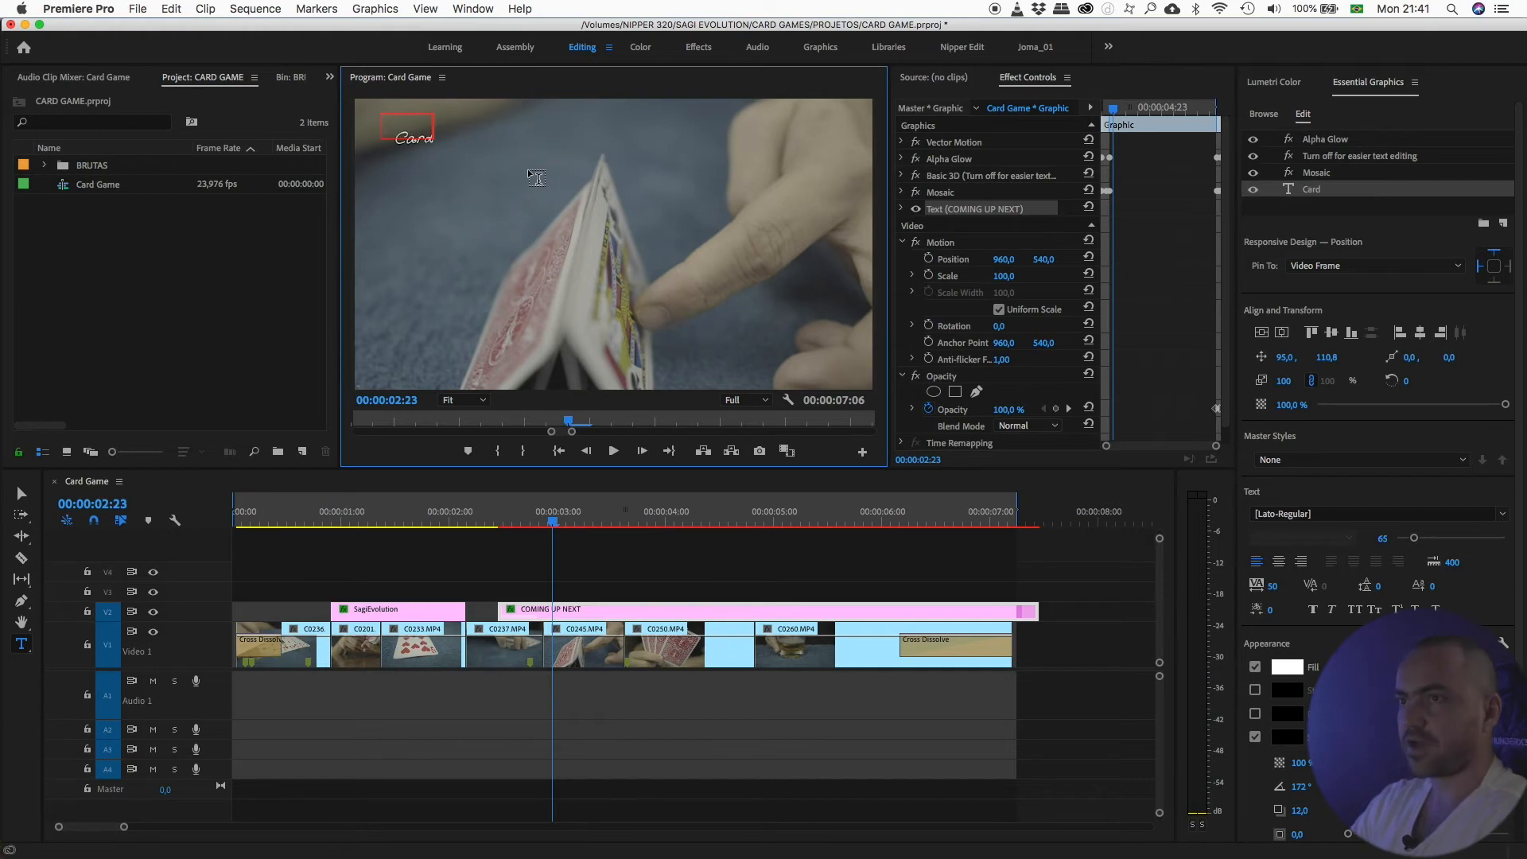
type(" Game")
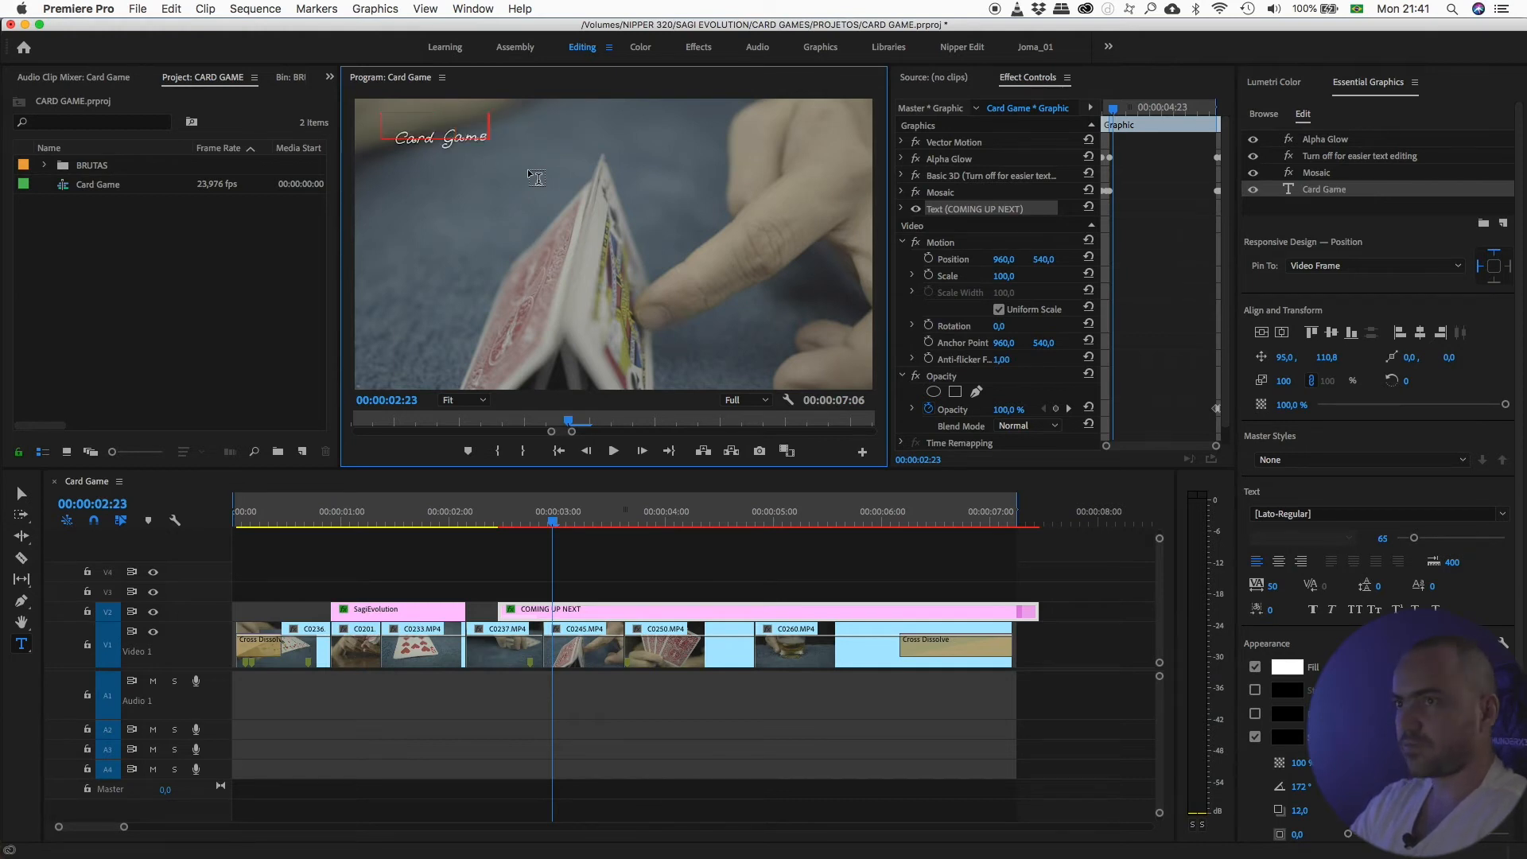
left_click(17, 488)
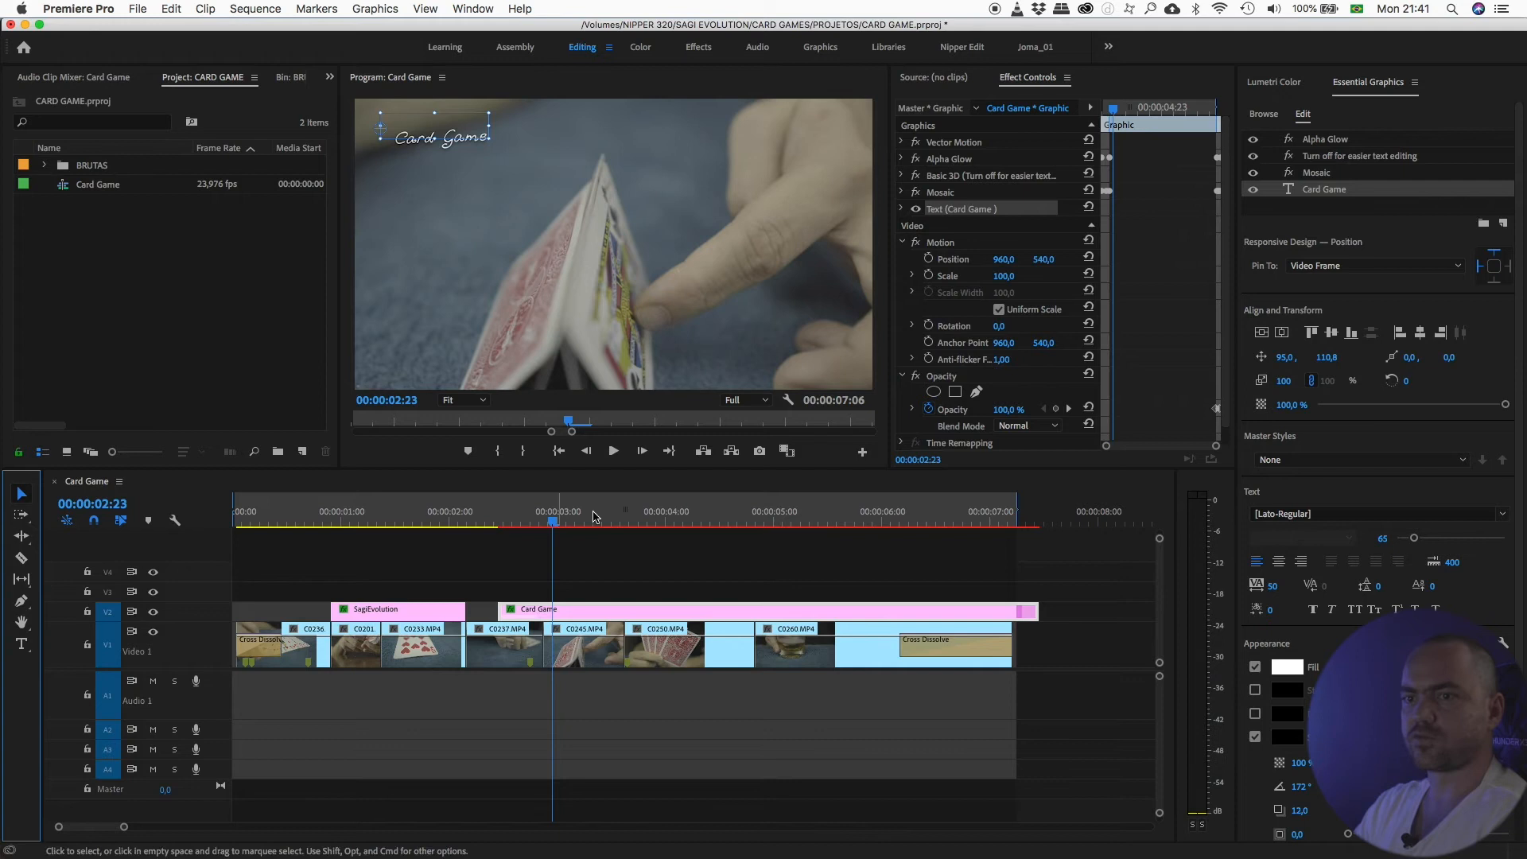
left_click_drag(568, 527, 520, 521)
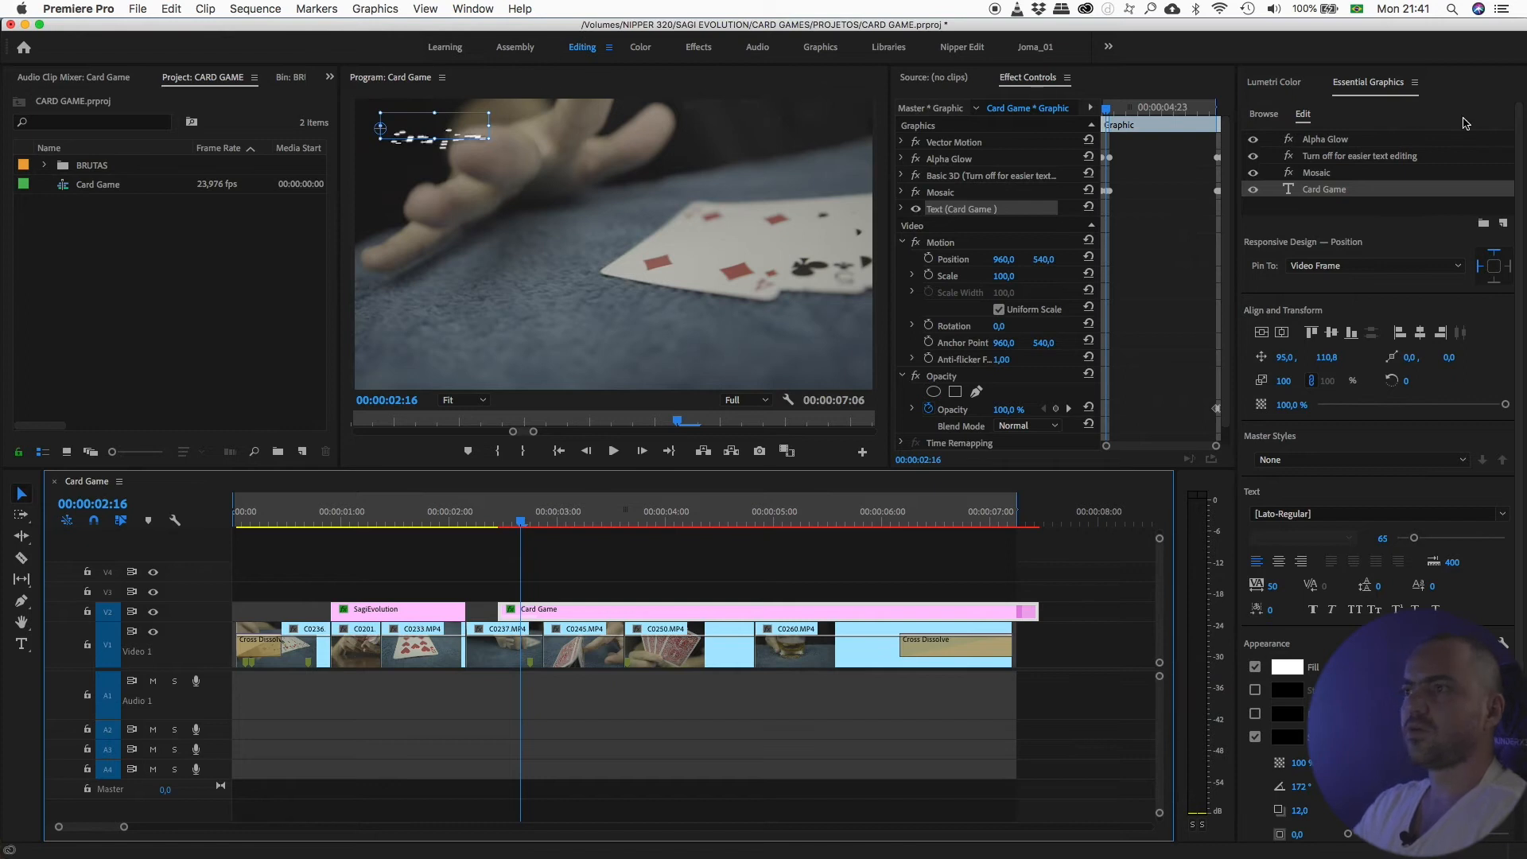
left_click(1366, 89)
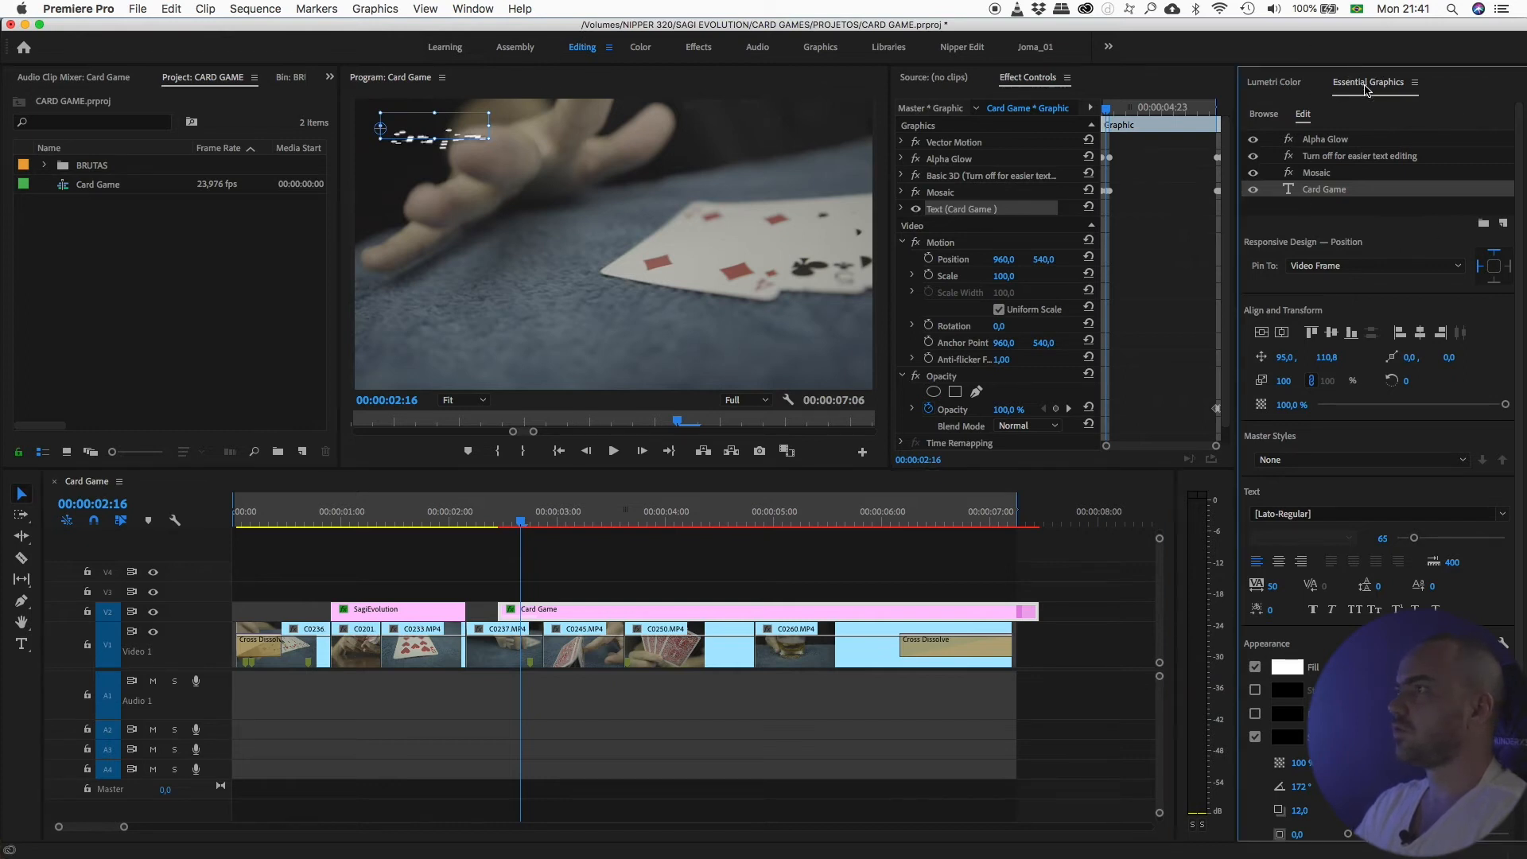
Deselect the graphic, return to browsing templates, and preview the Card Game title from 00:00:03:02 to 00:00:03:07
left_click(566, 564)
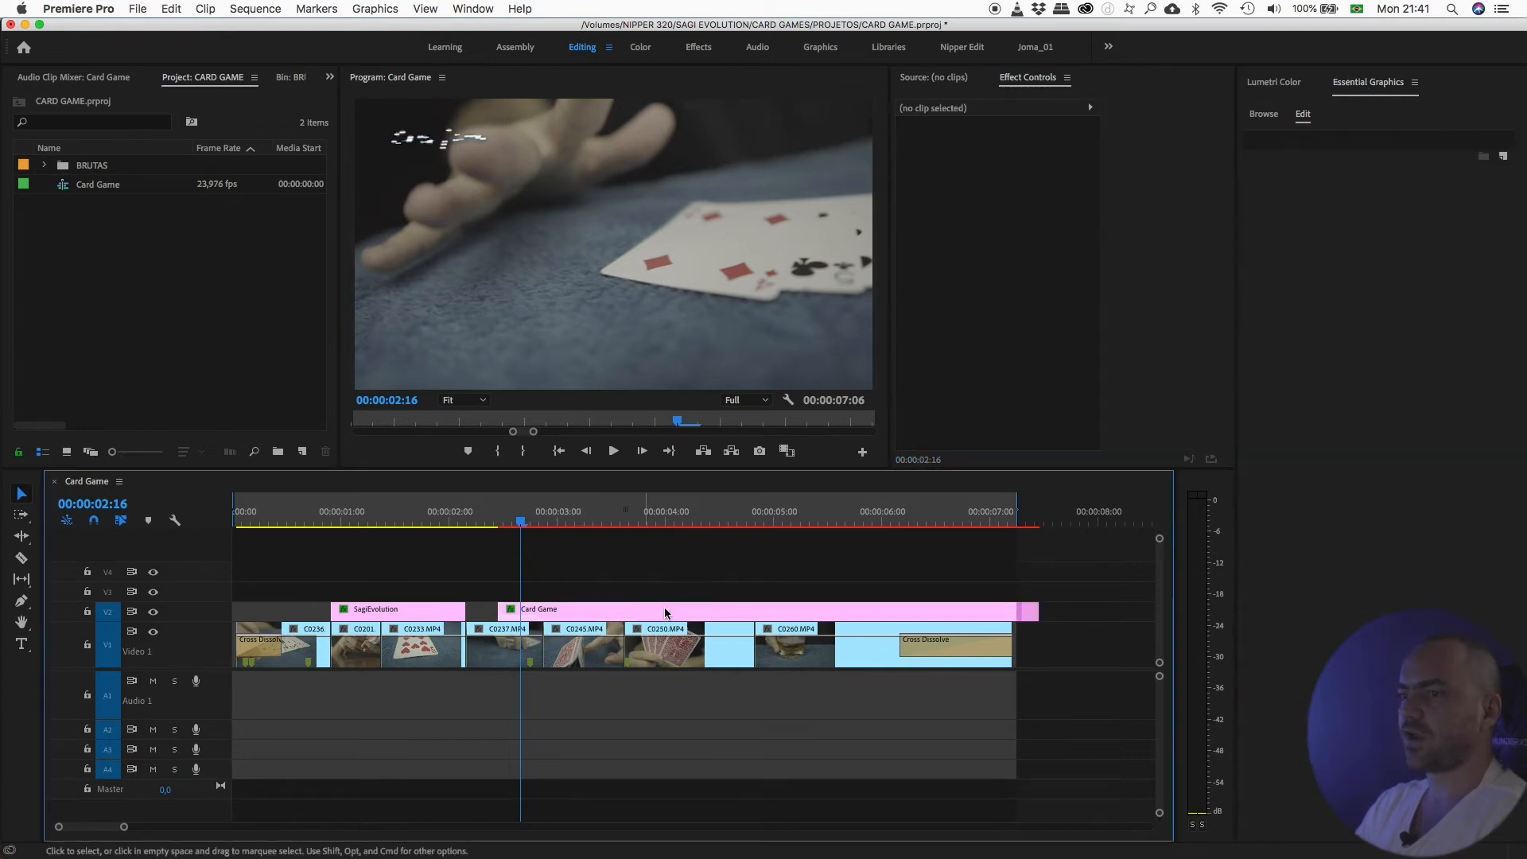
left_click_drag(575, 572, 594, 610)
left_click(599, 578)
left_click(1265, 116)
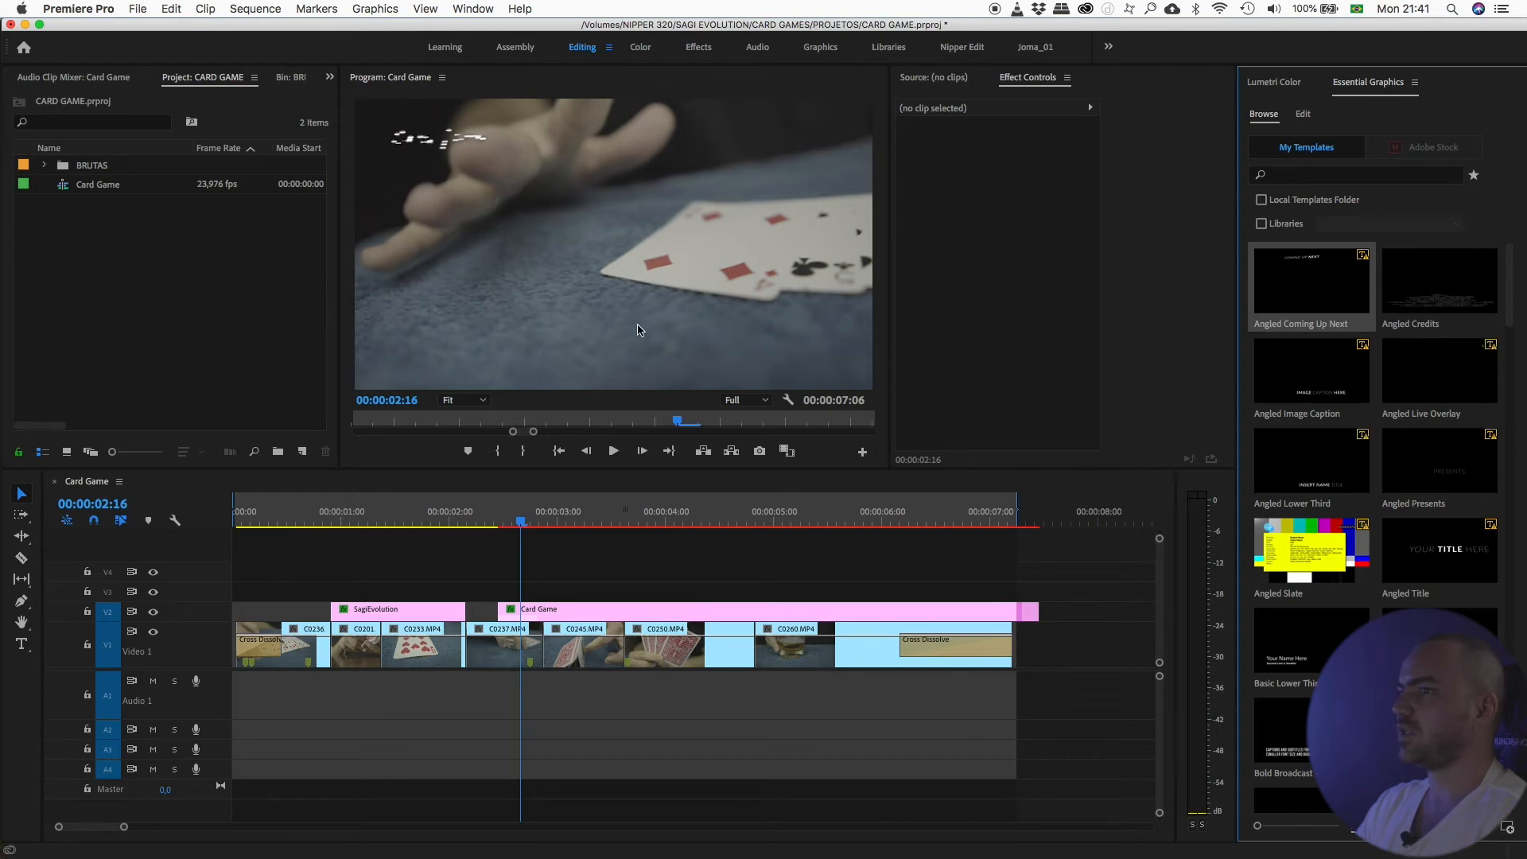
left_click_drag(521, 517, 566, 517)
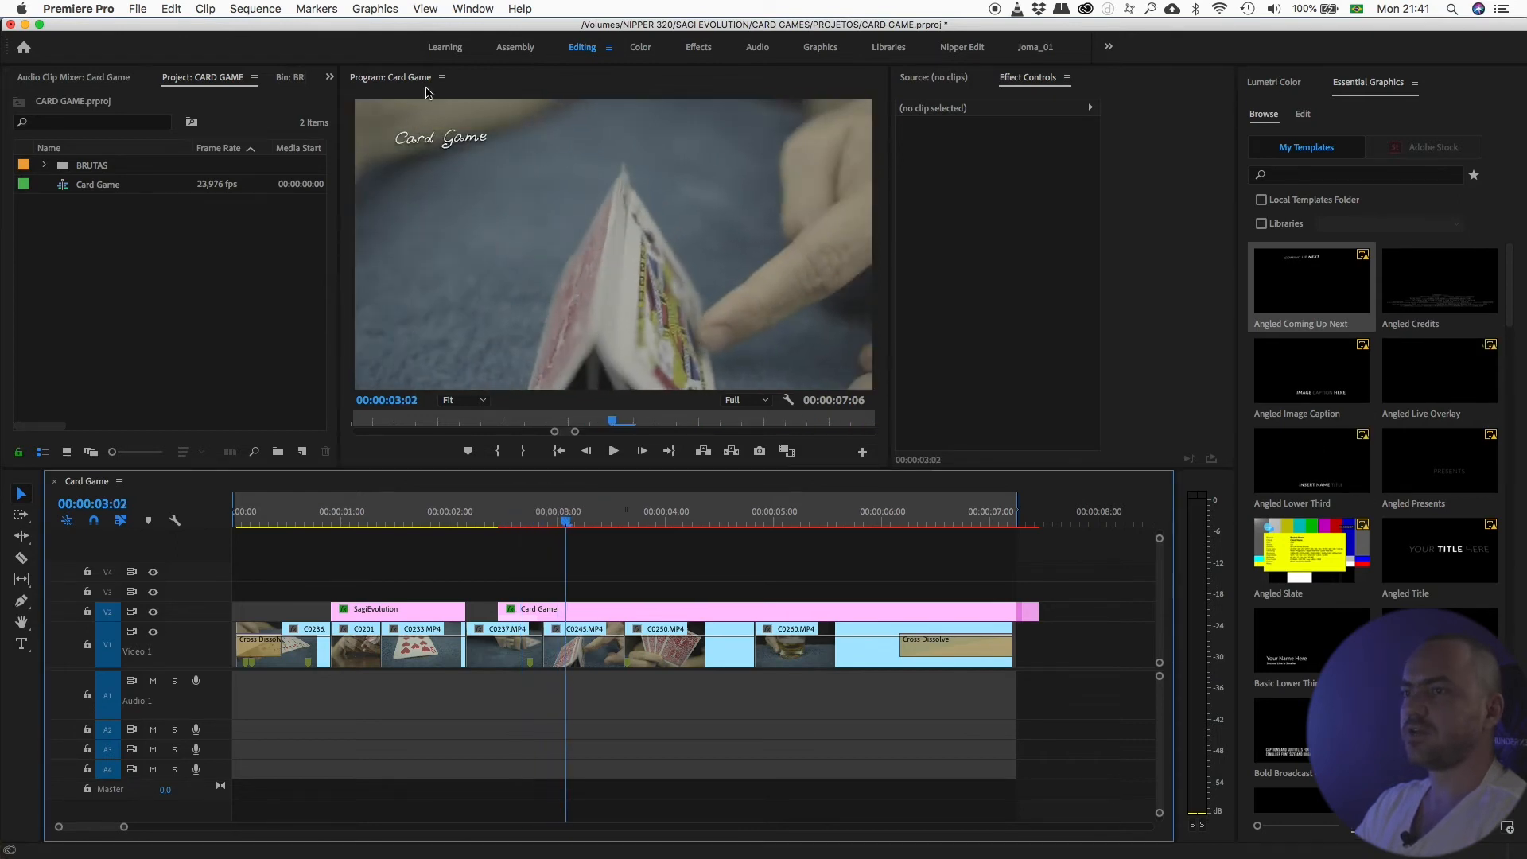
left_click(588, 517)
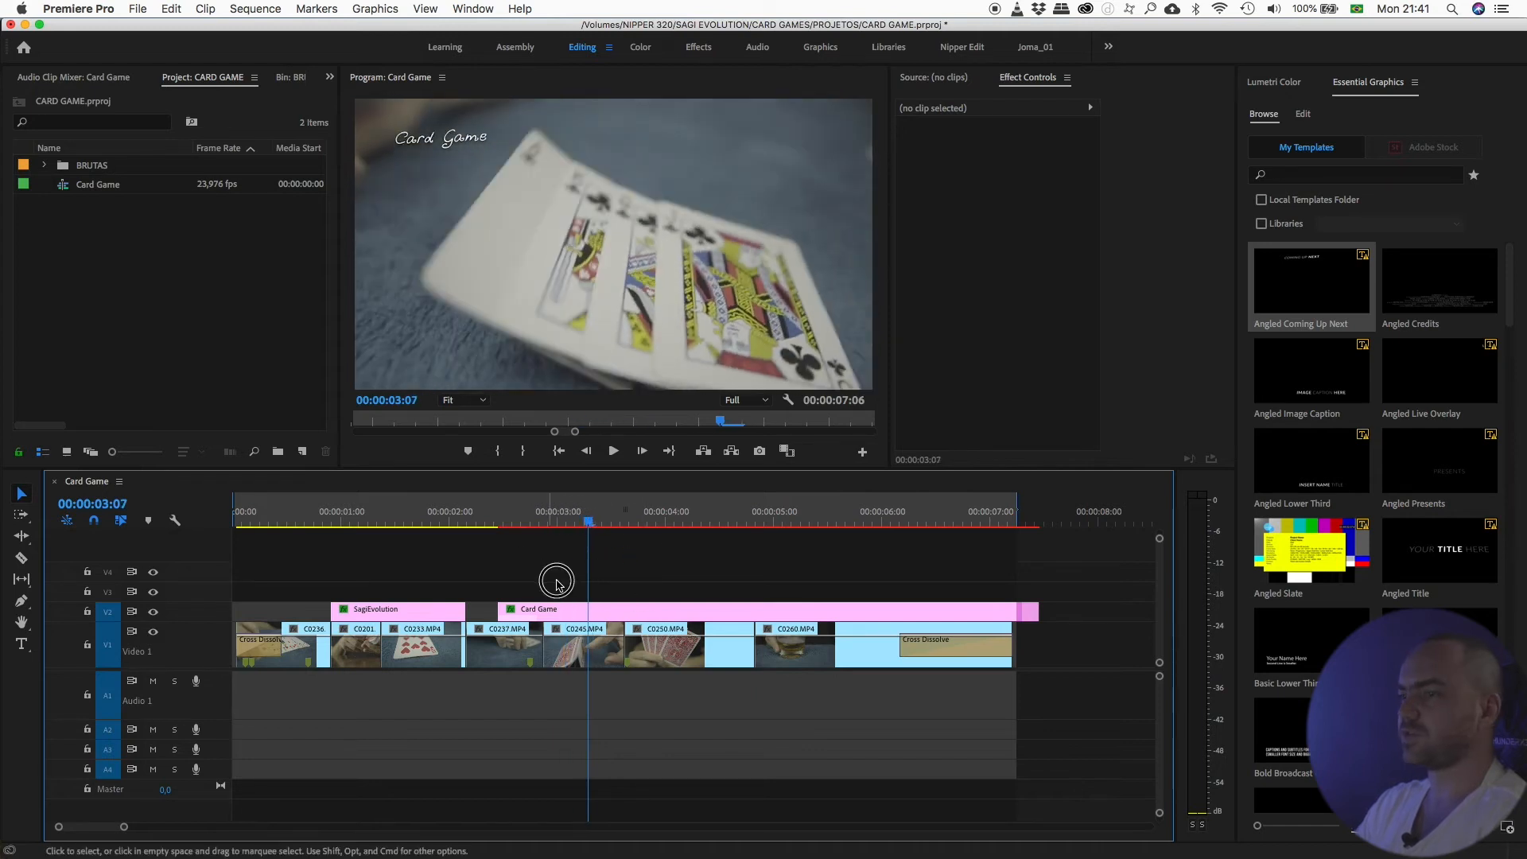
Select the Card Game graphic at 00:00:03:01 and try switching its Alpha Glow and Mosaic effect layers off and on
left_click(573, 611)
left_click(562, 517)
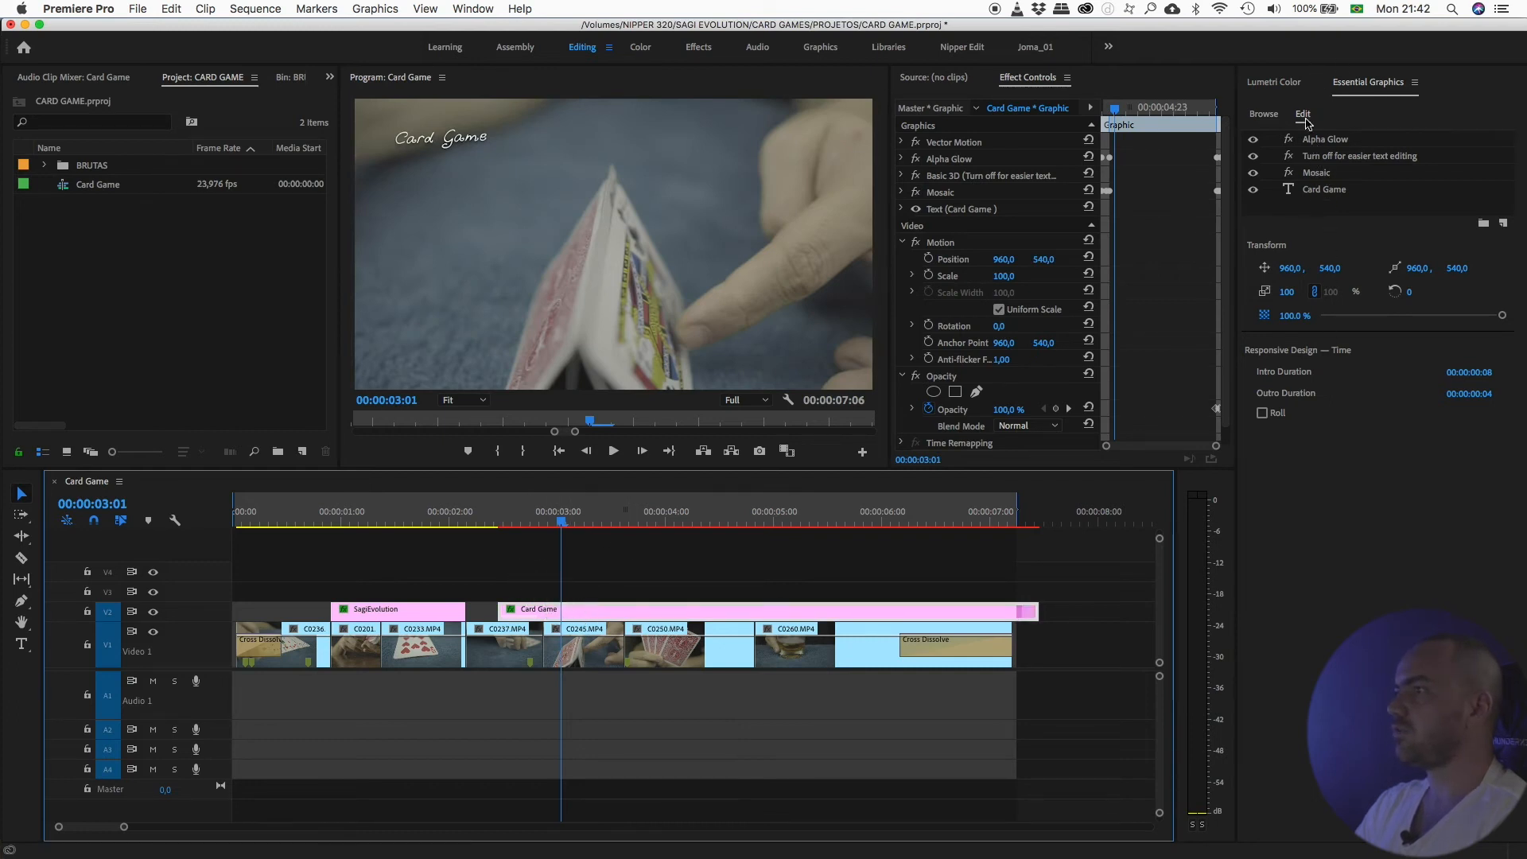
left_click(1318, 145)
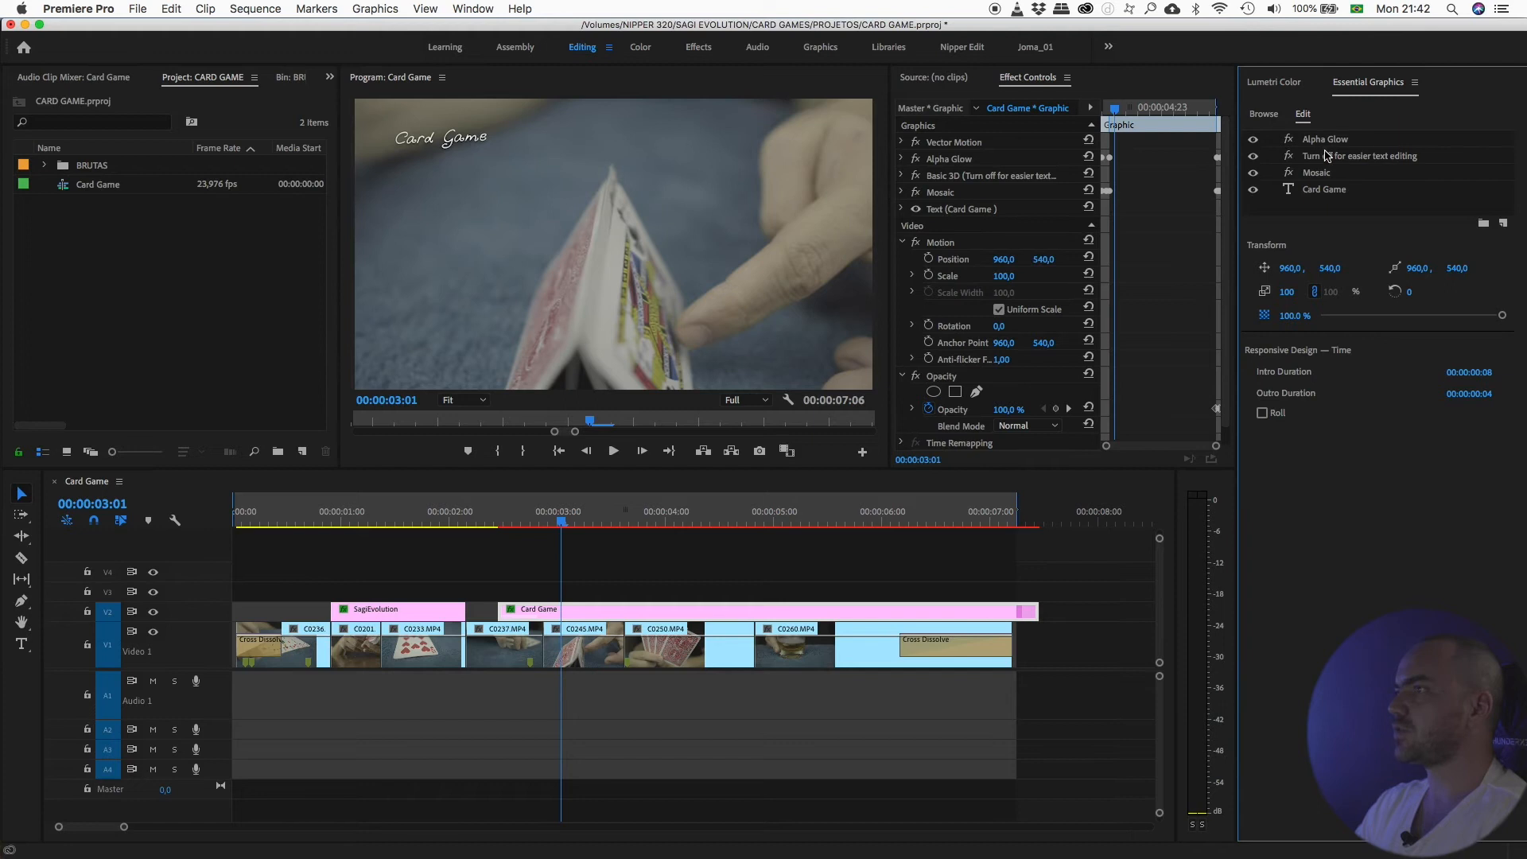
left_click(1253, 140)
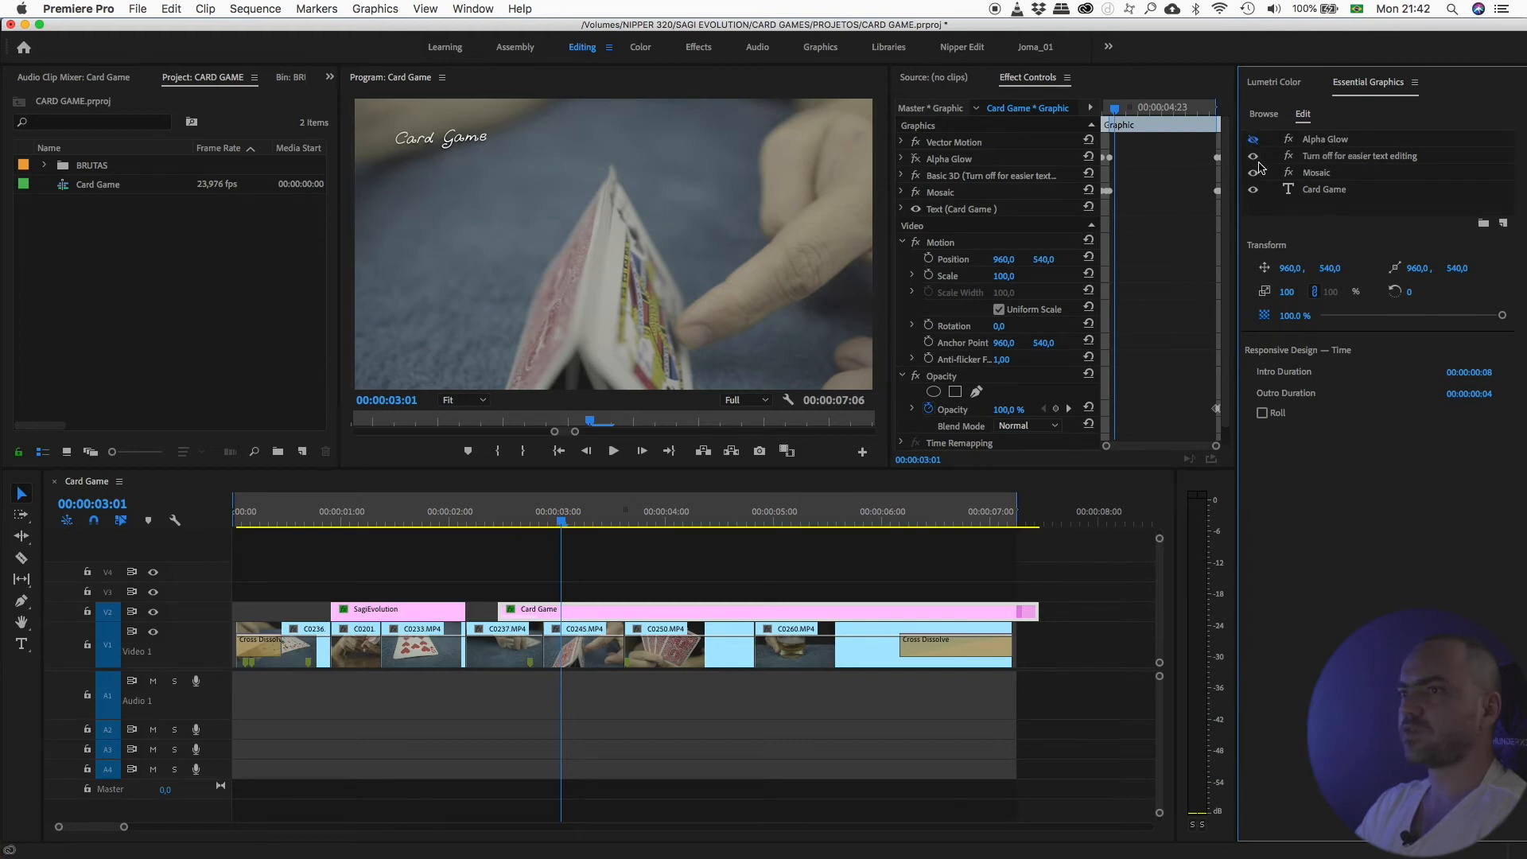
left_click(1254, 139)
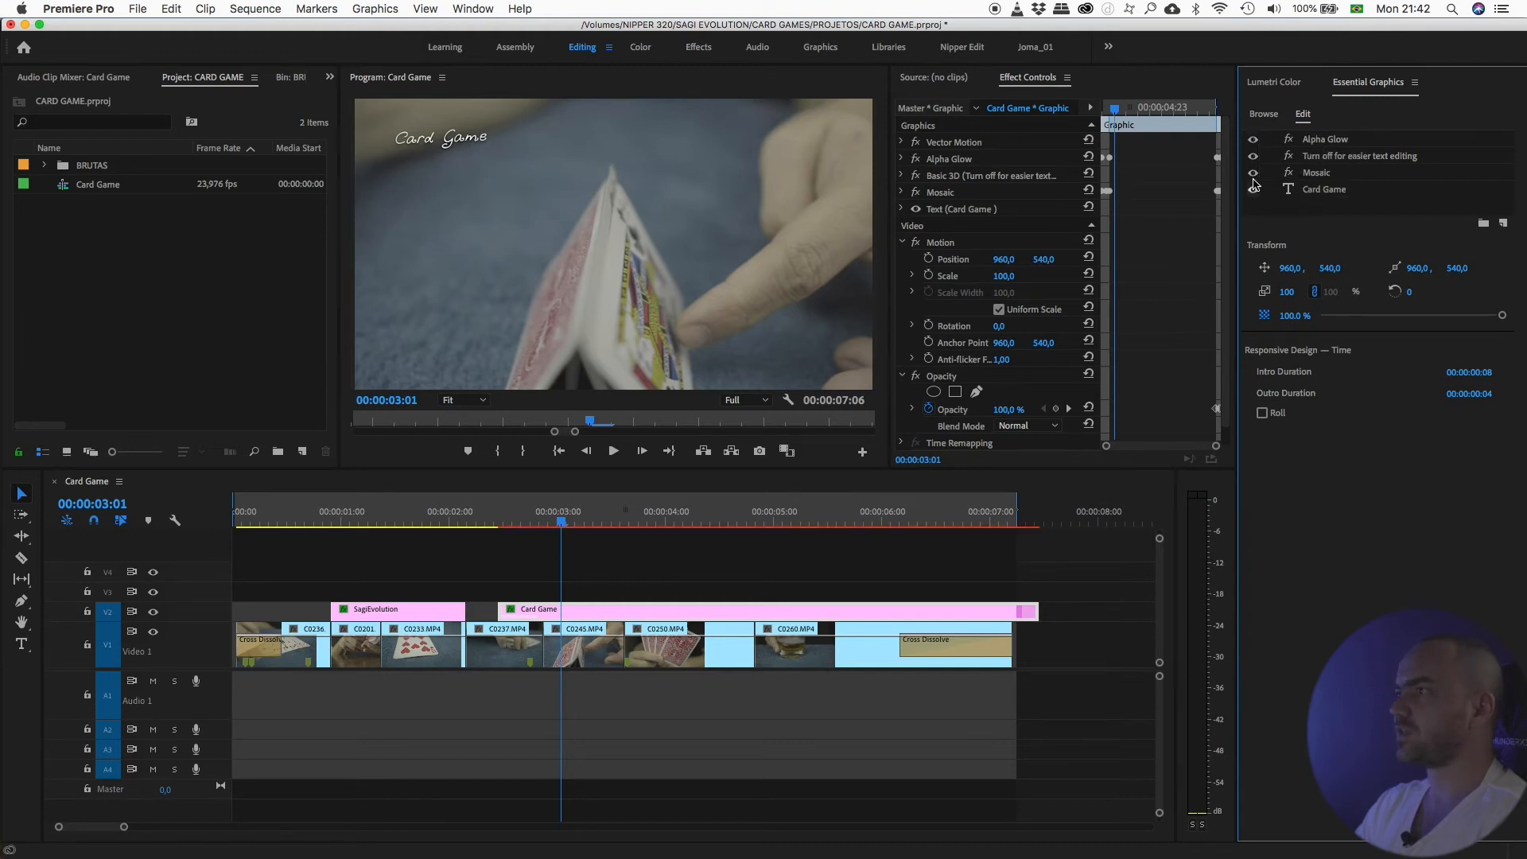
left_click(1254, 173)
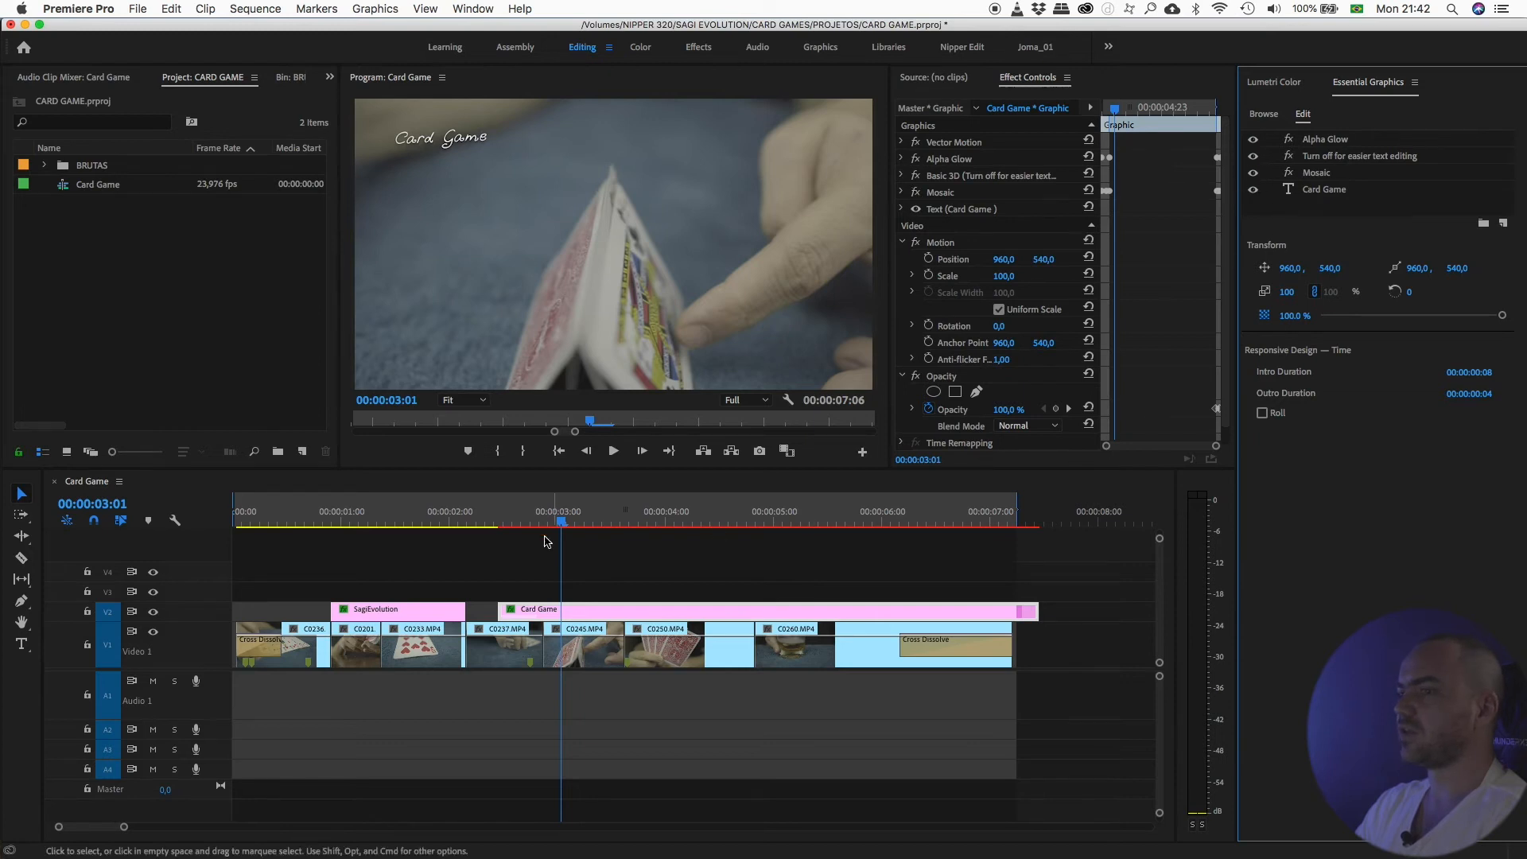
At 00:00:02:13, toggle the visibility of the graphic's Alpha Glow, text-editing, Mosaic and Card Game layers, leaving all of them on
left_click(507, 519)
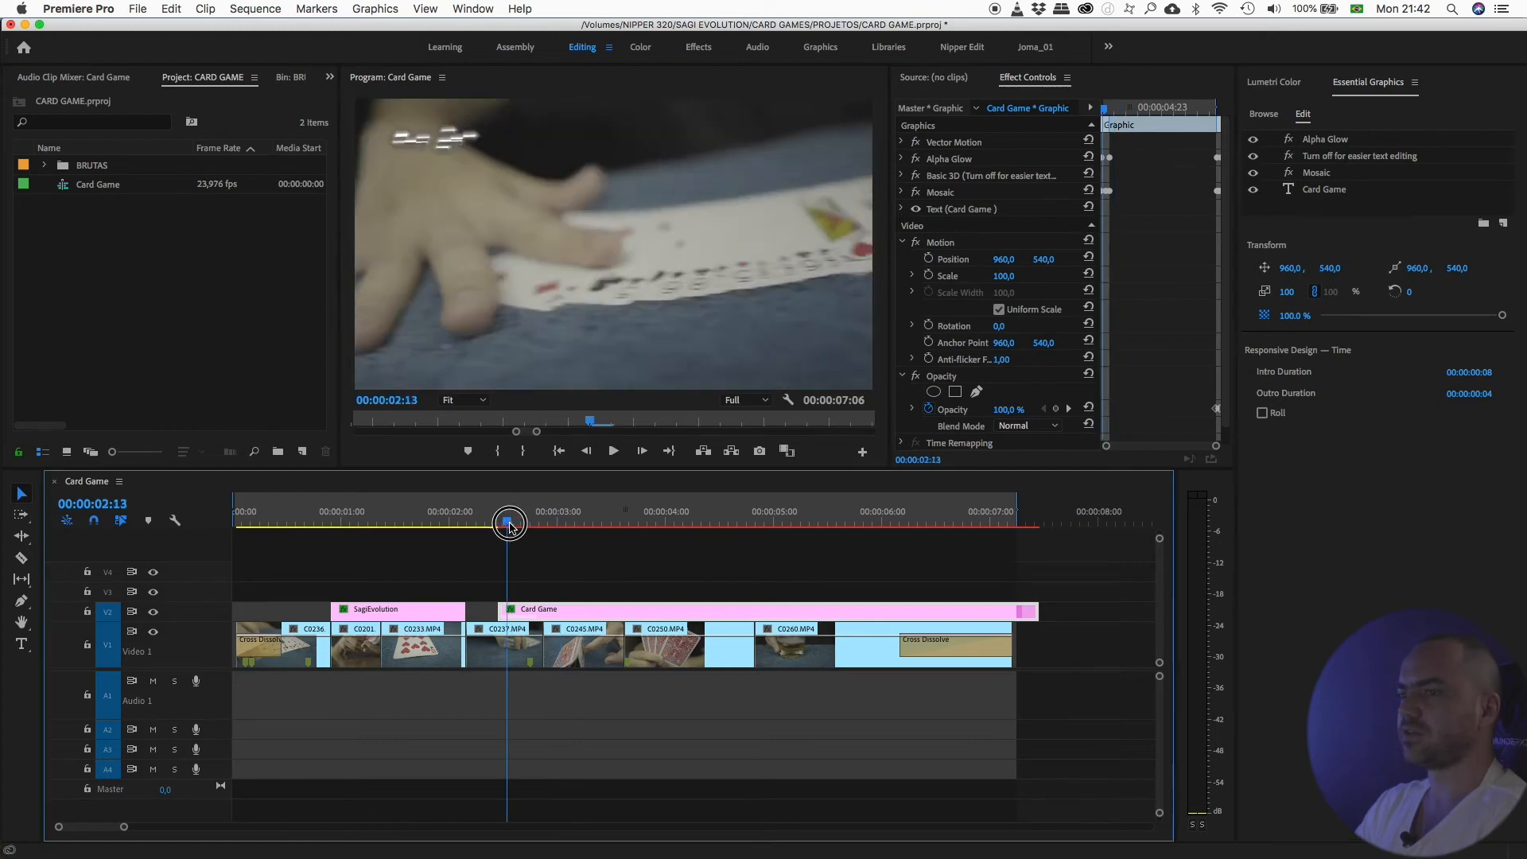
left_click(1254, 157)
left_click(1253, 173)
left_click(1254, 139)
left_click(1253, 189)
left_click(1254, 190)
left_click(1254, 172)
left_click(1254, 139)
left_click(1254, 157)
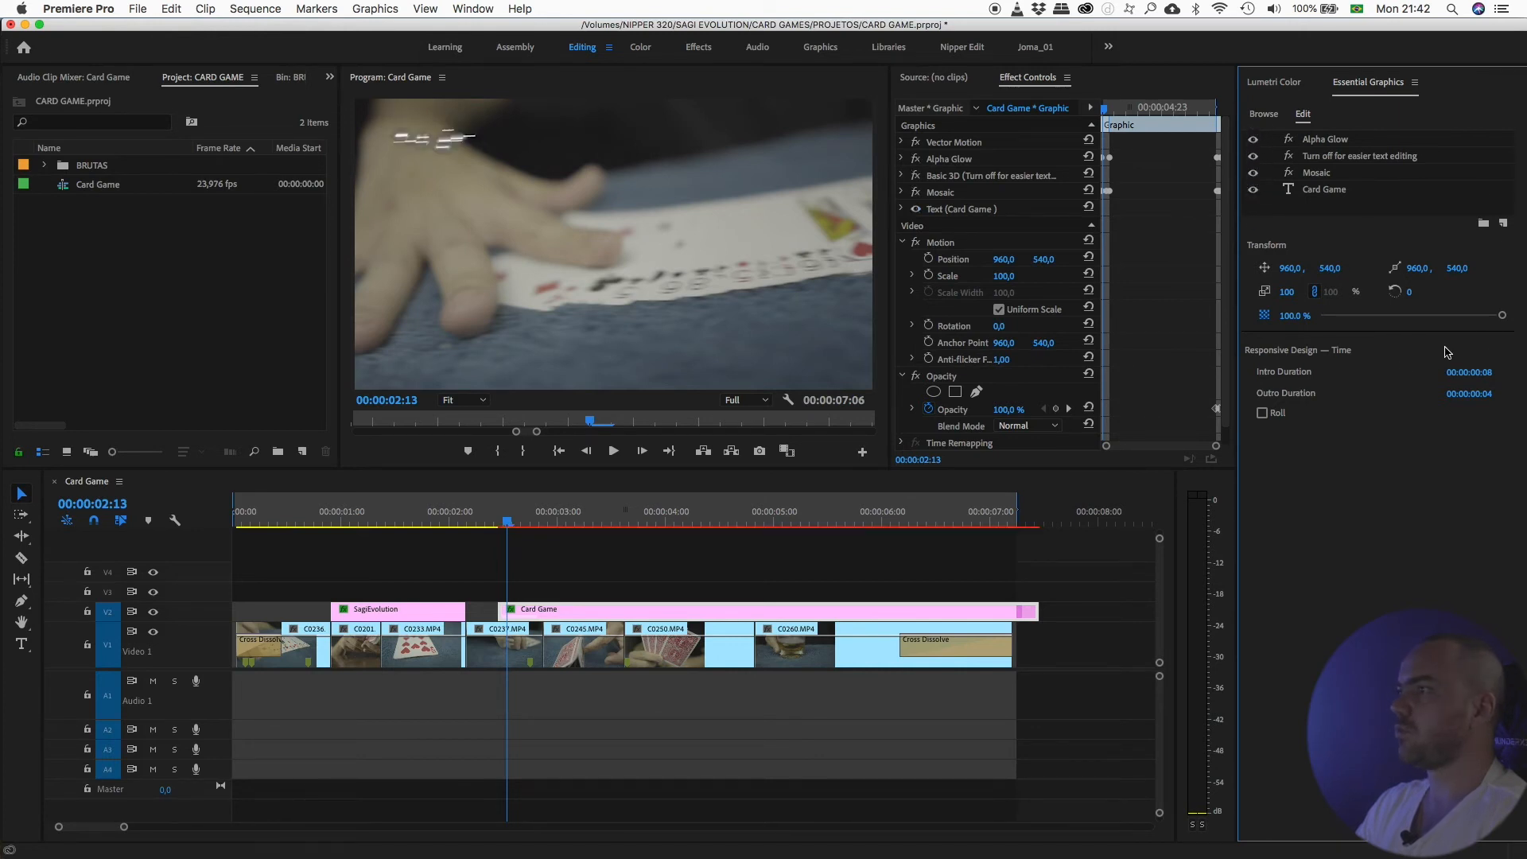
Lower the Card Game graphic's opacity to 85.2%, preview it up to 00:00:03:00, and delete it from track V2
left_click_drag(1503, 316, 1478, 315)
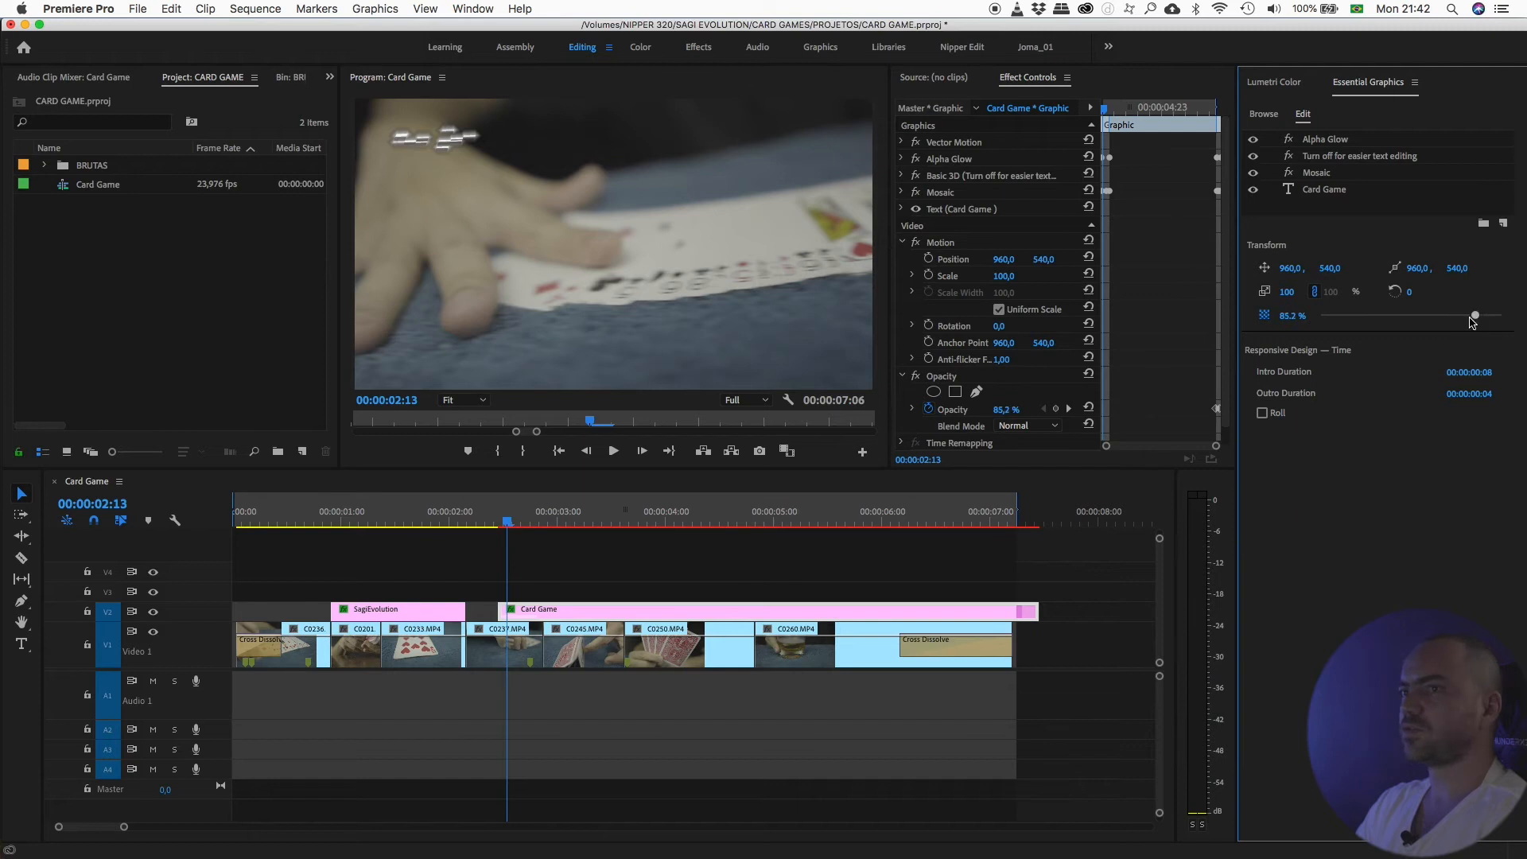
left_click_drag(510, 517, 556, 517)
key("Delete")
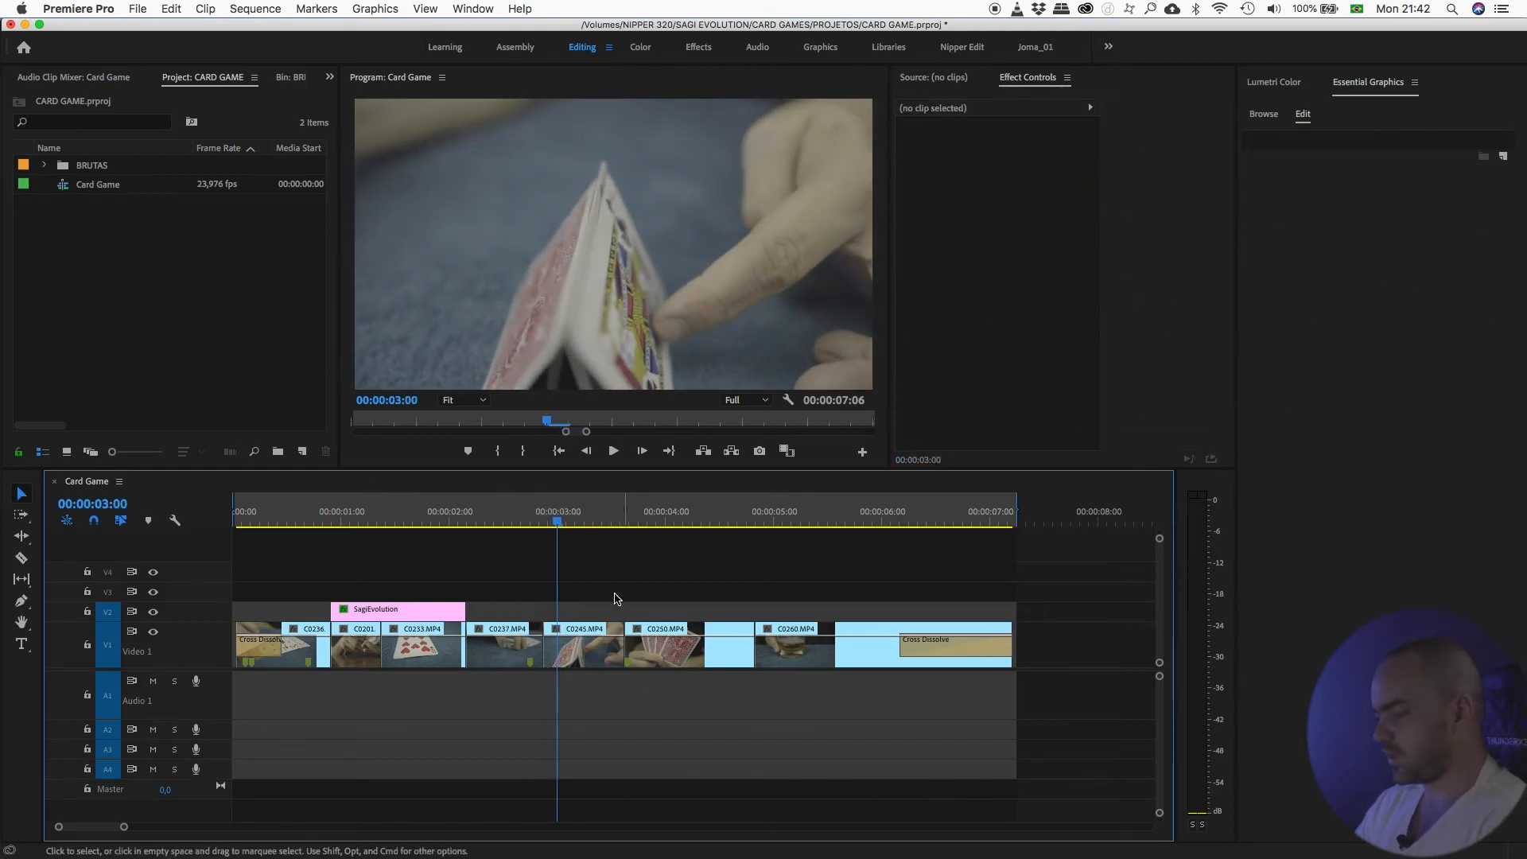
left_click(412, 518)
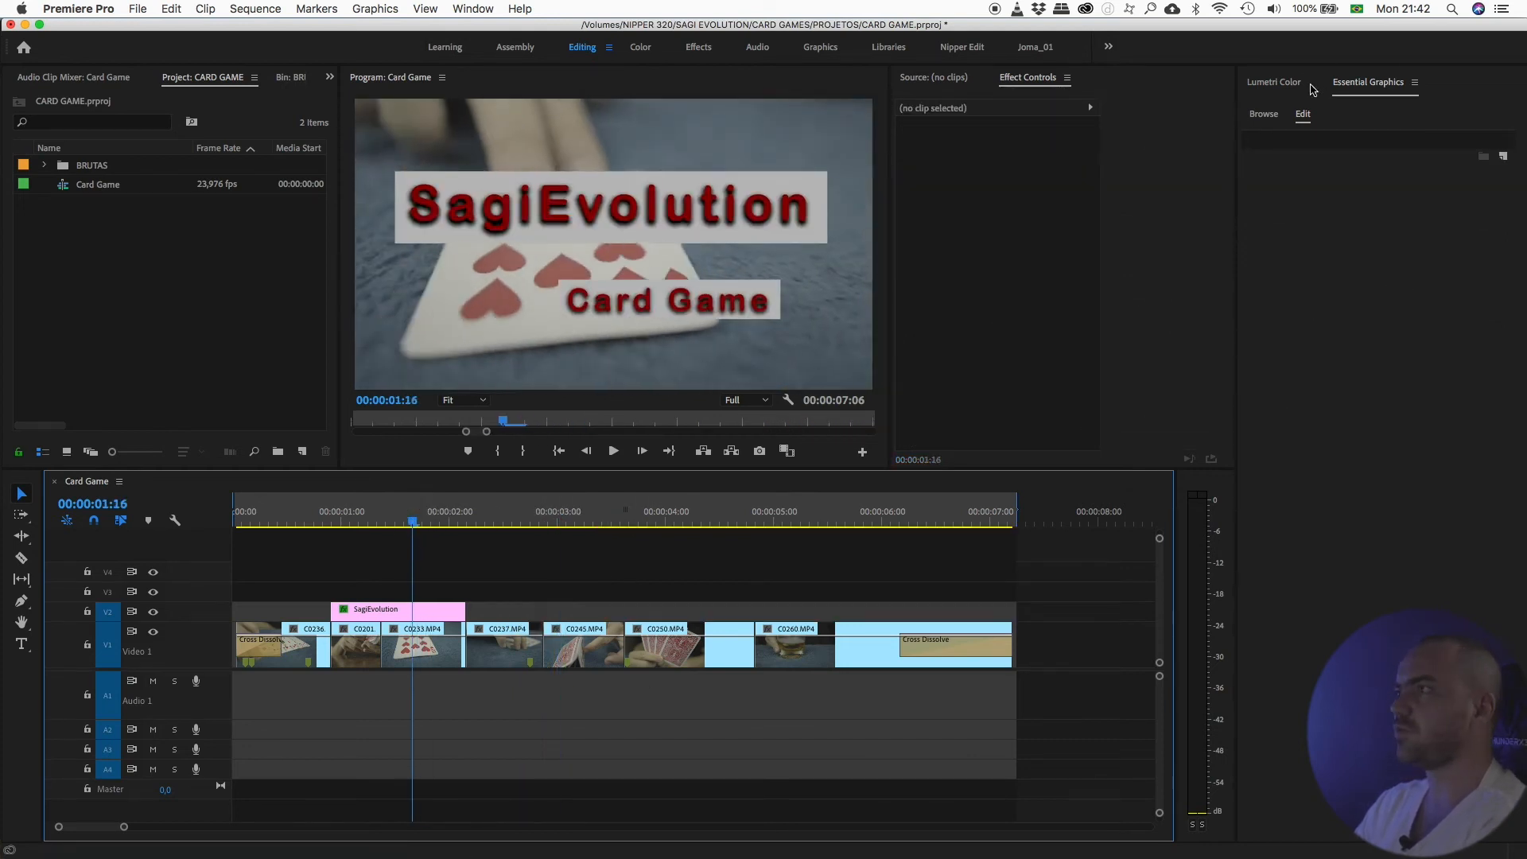
left_click(1378, 106)
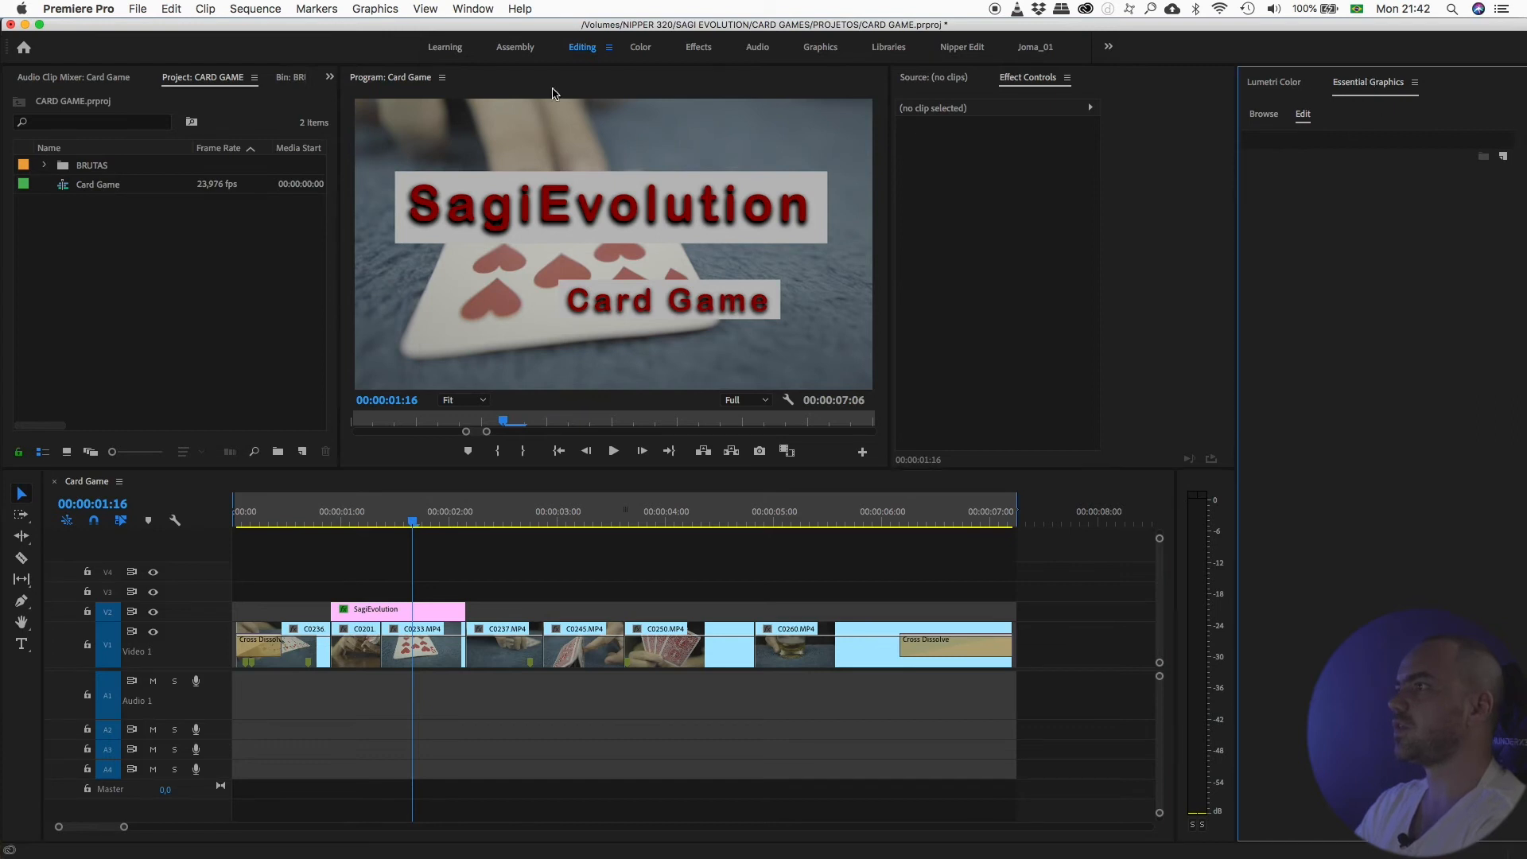
left_click(467, 11)
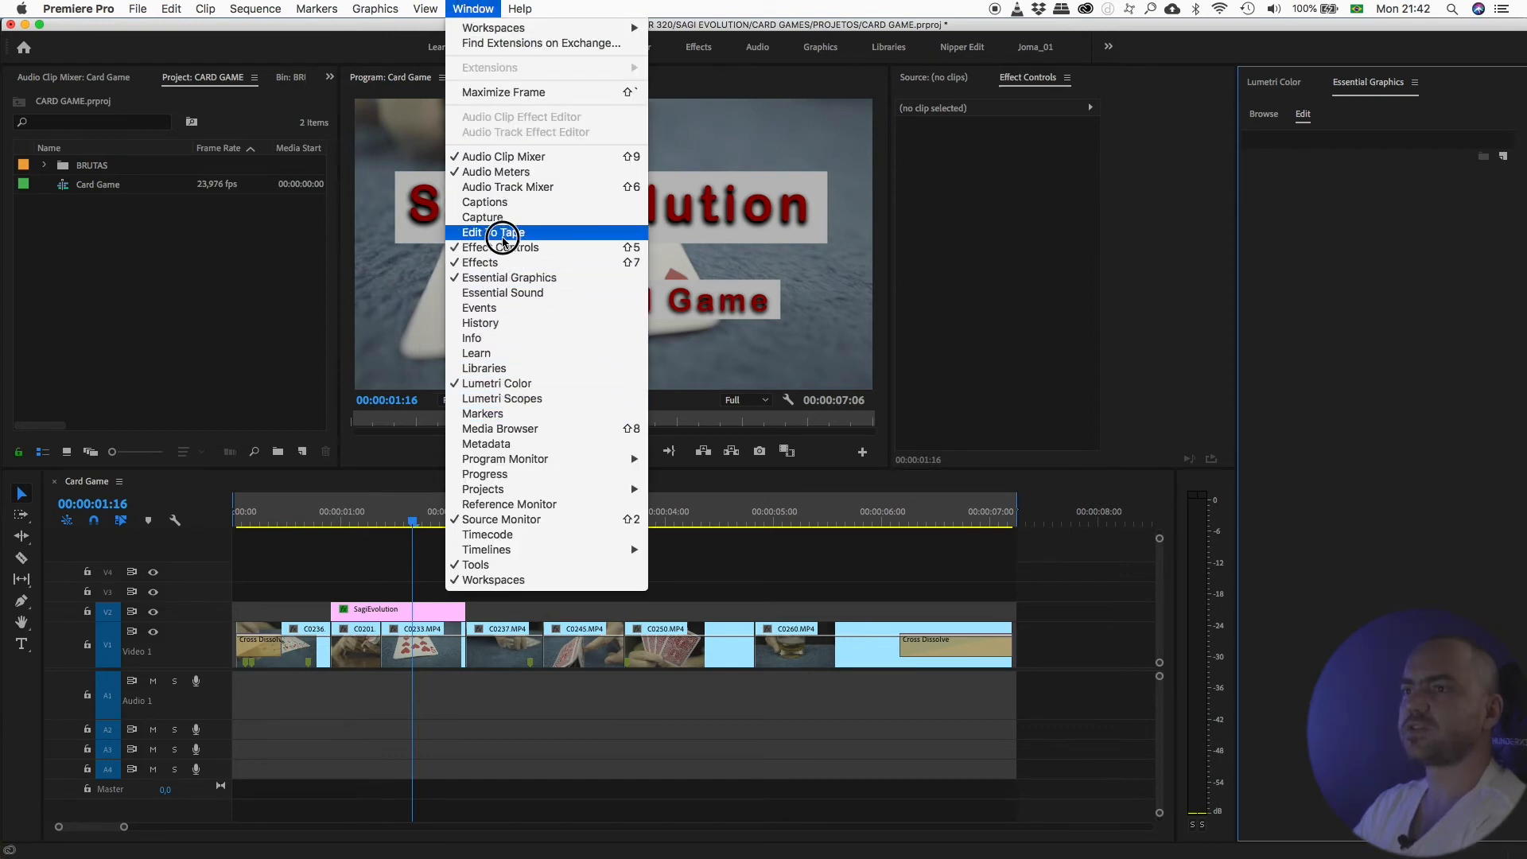
left_click(484, 9)
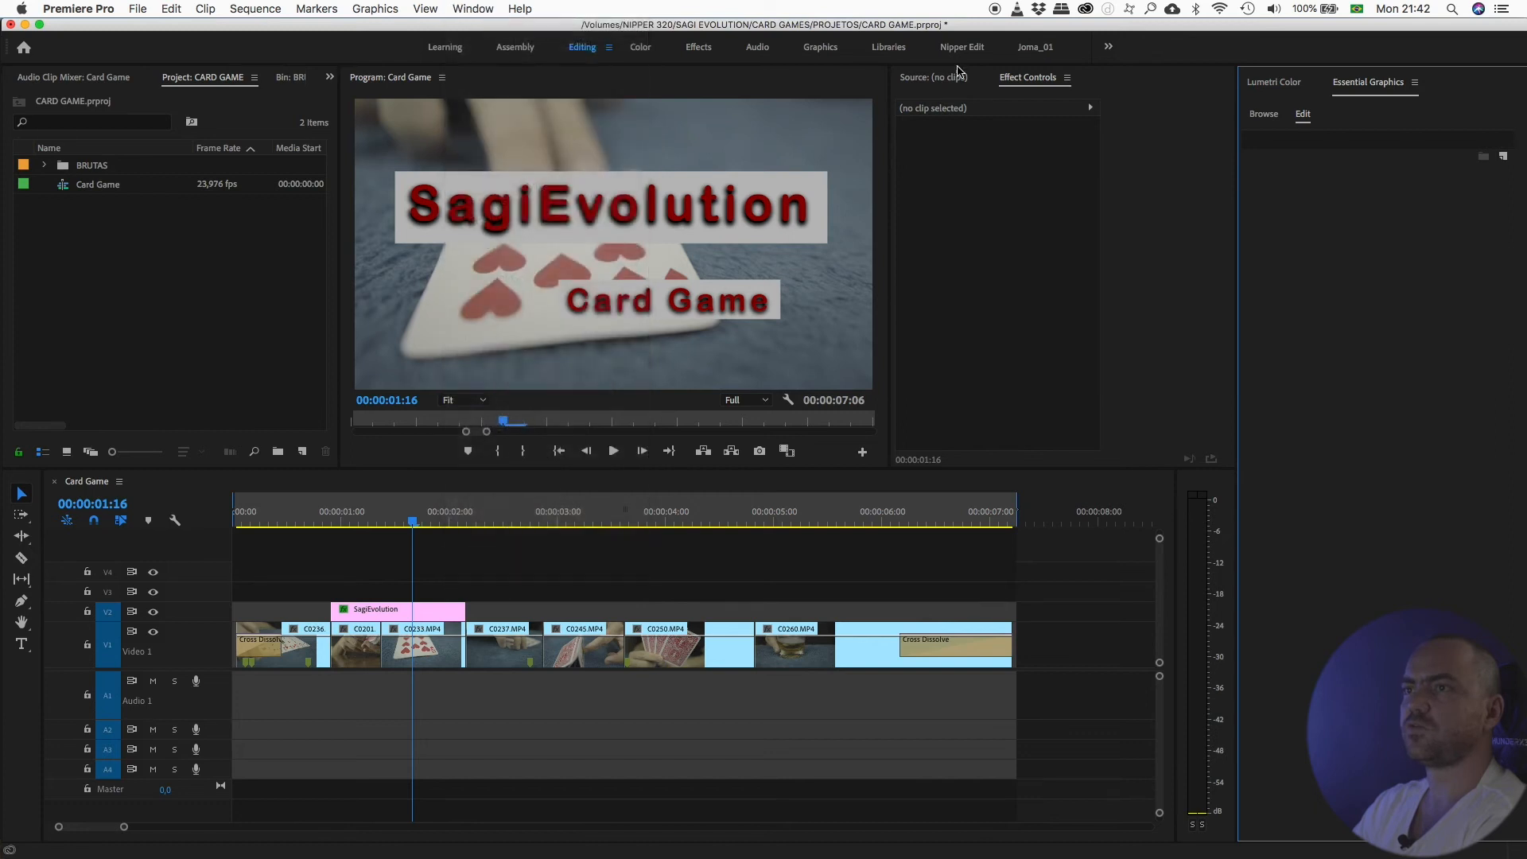
Browse the graphics templates, add Bold Presents to track V2 after the SagiEvolution clip, and preview its animation
left_click(1266, 114)
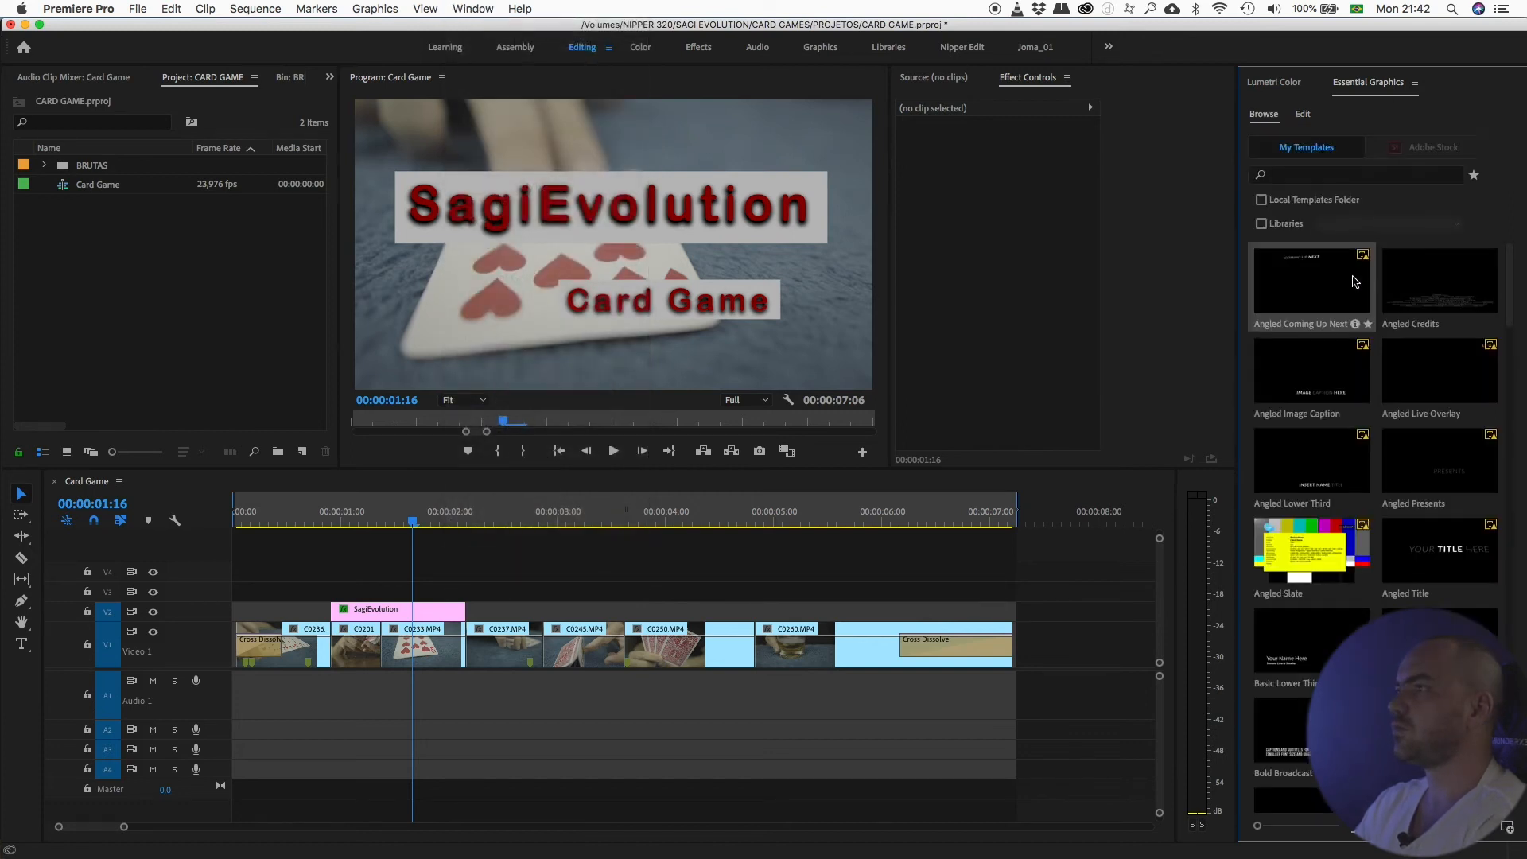
left_click_drag(1506, 295, 1515, 485)
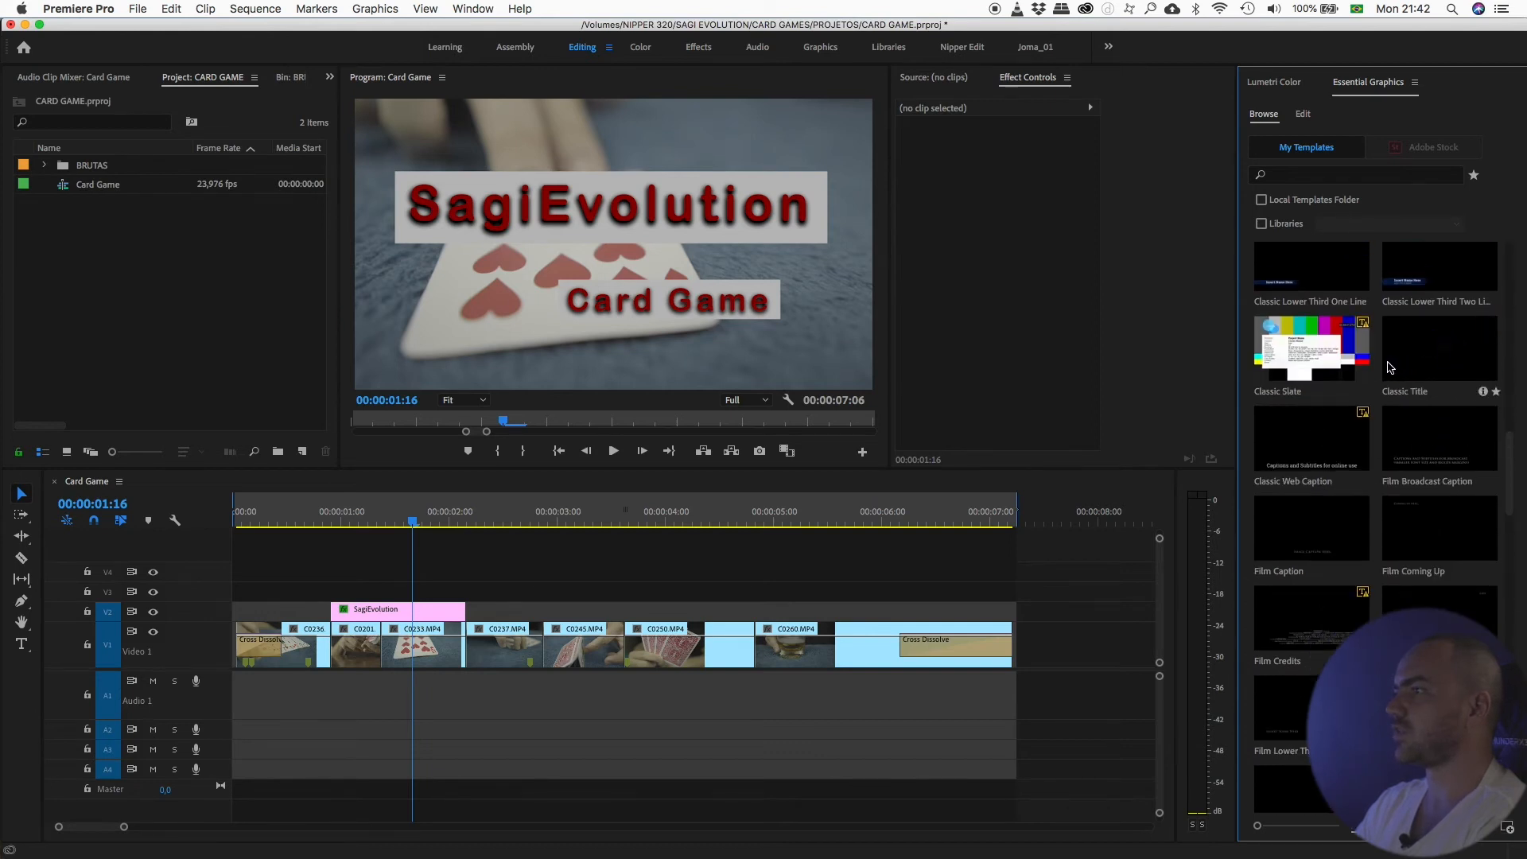
left_click_drag(1515, 458, 1518, 549)
scroll(1298, 395, "up", 1)
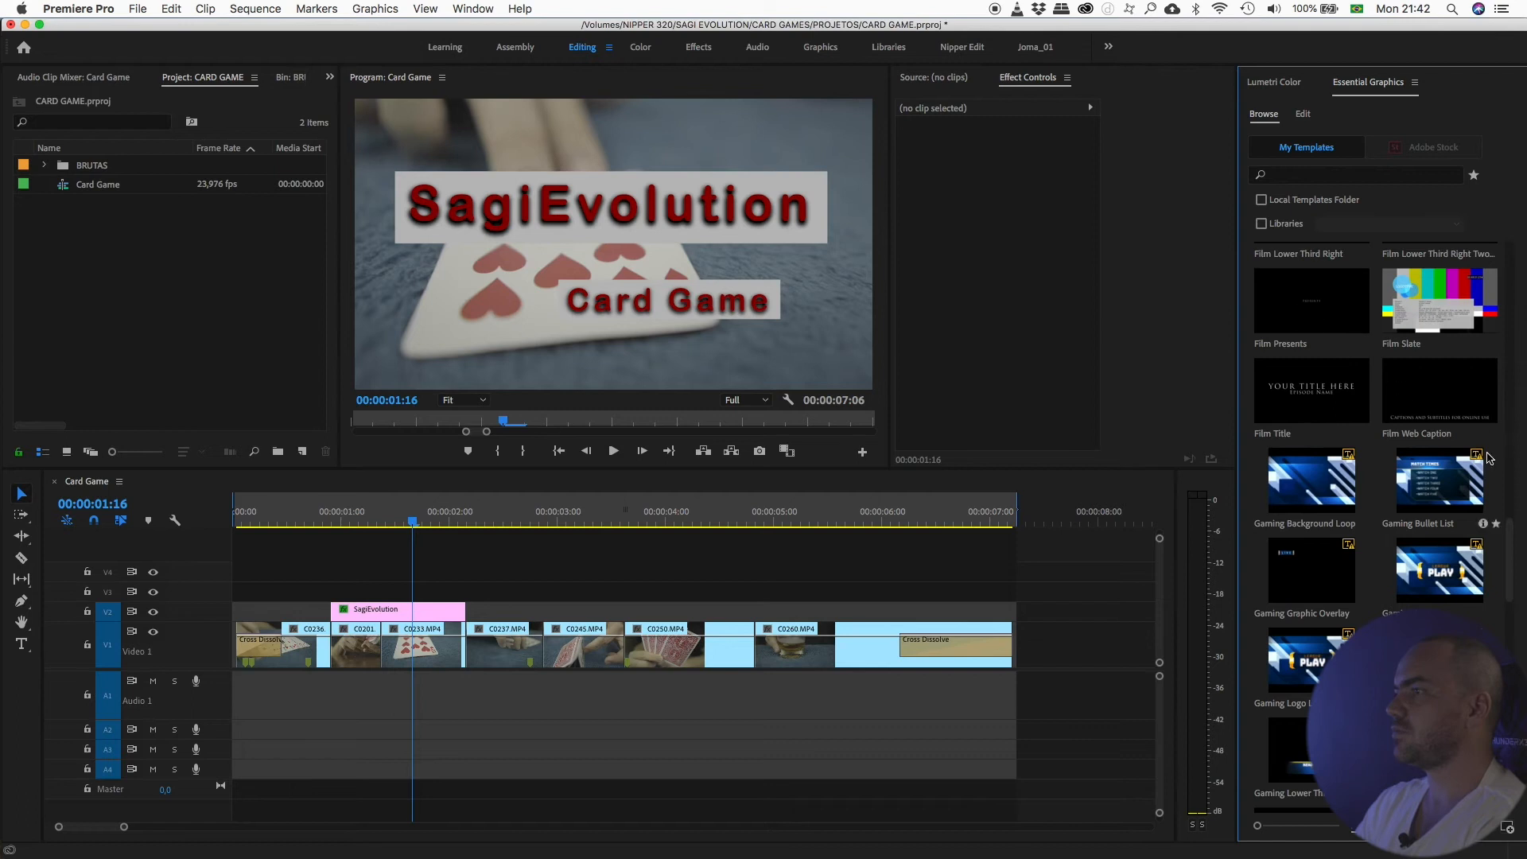
scroll(1518, 543, "up", 3)
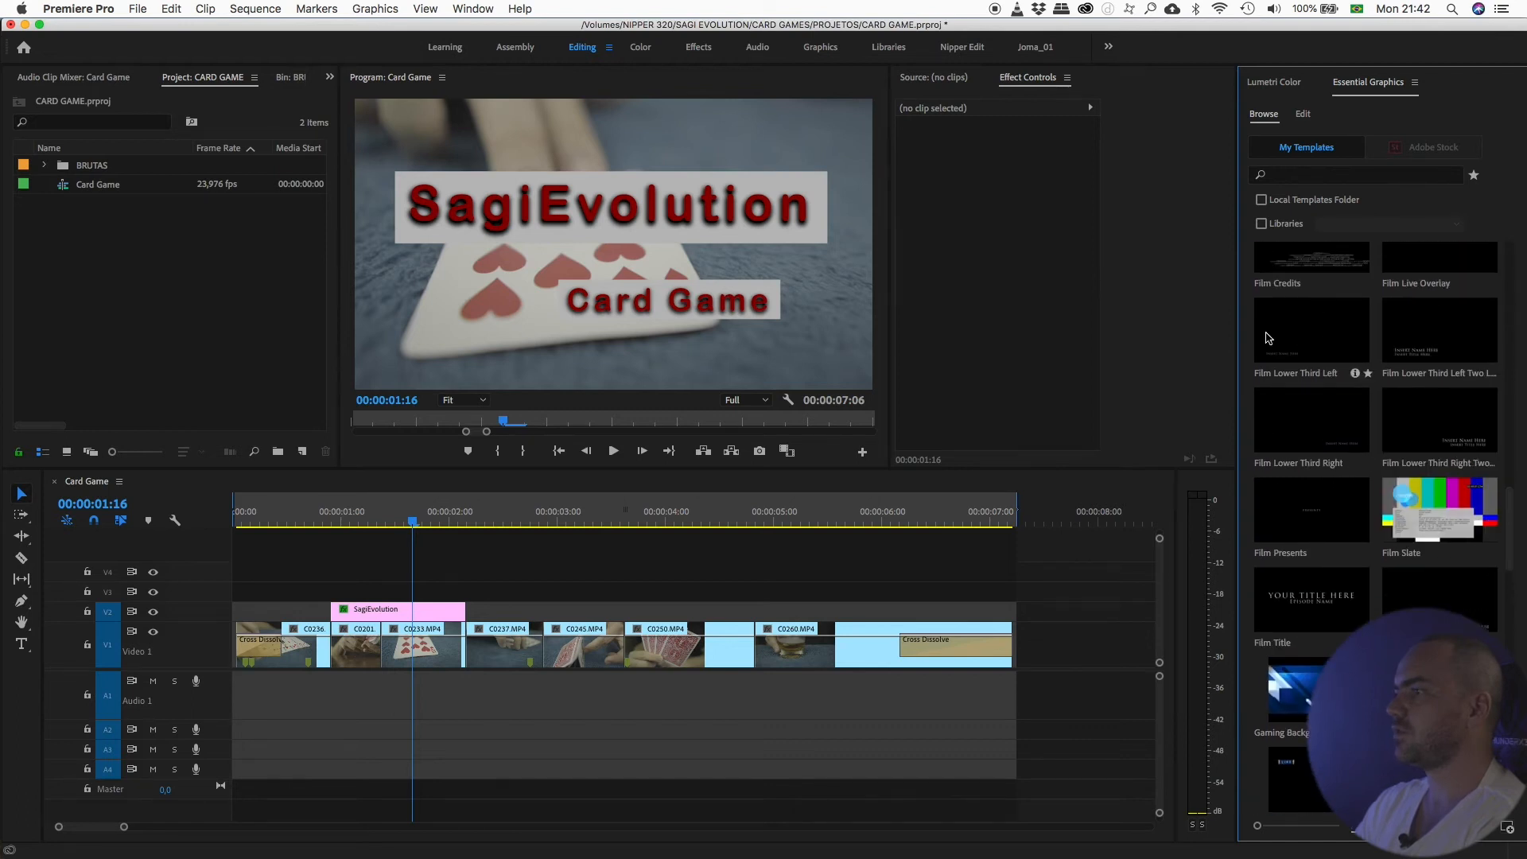
left_click_drag(1510, 530, 1503, 471)
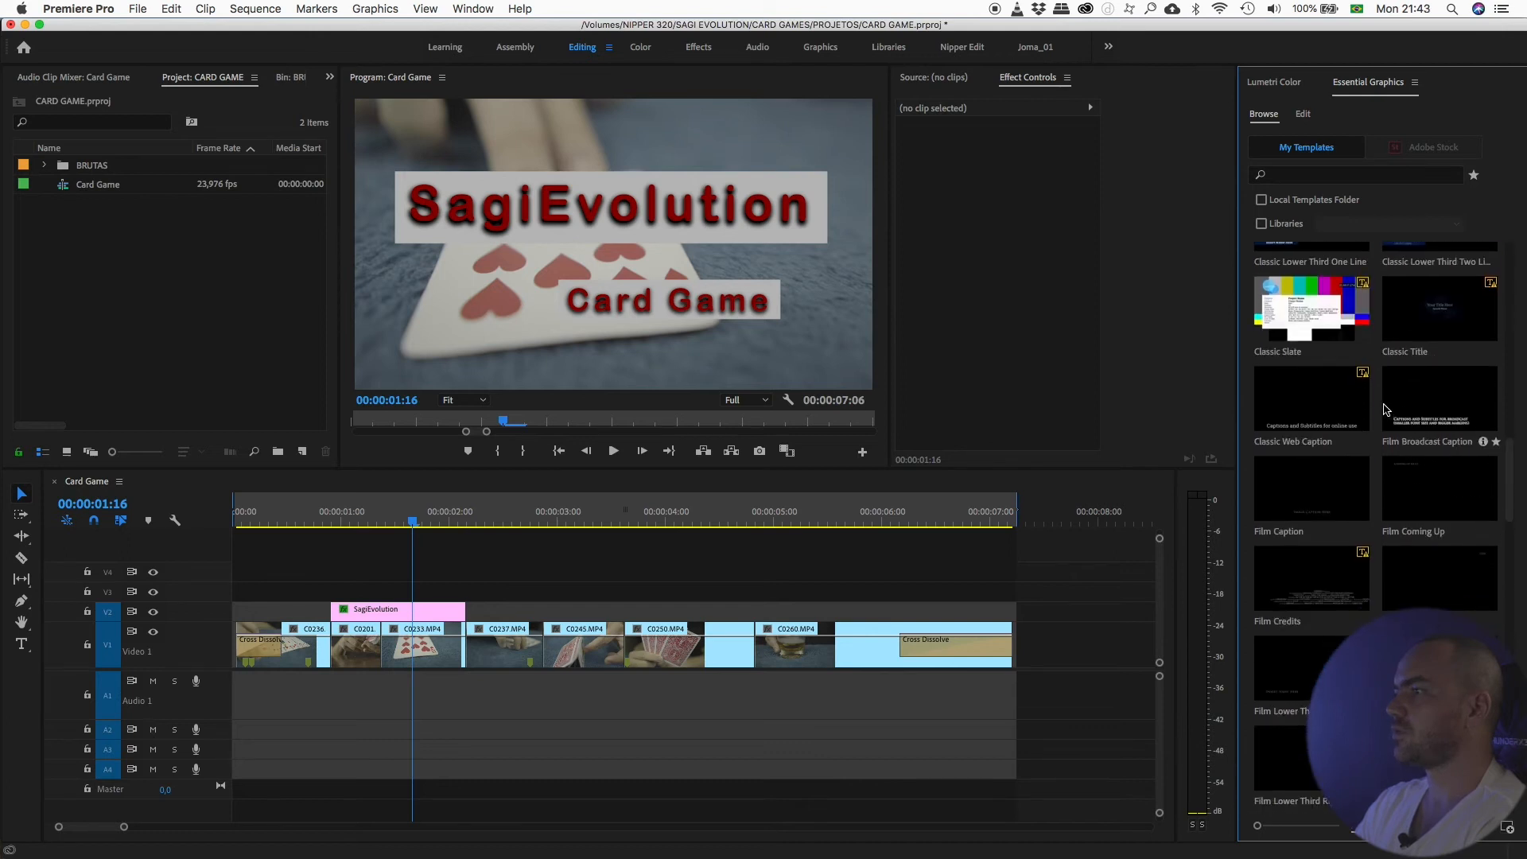
left_click_drag(1508, 485, 1499, 369)
left_click_drag(1423, 451, 512, 570)
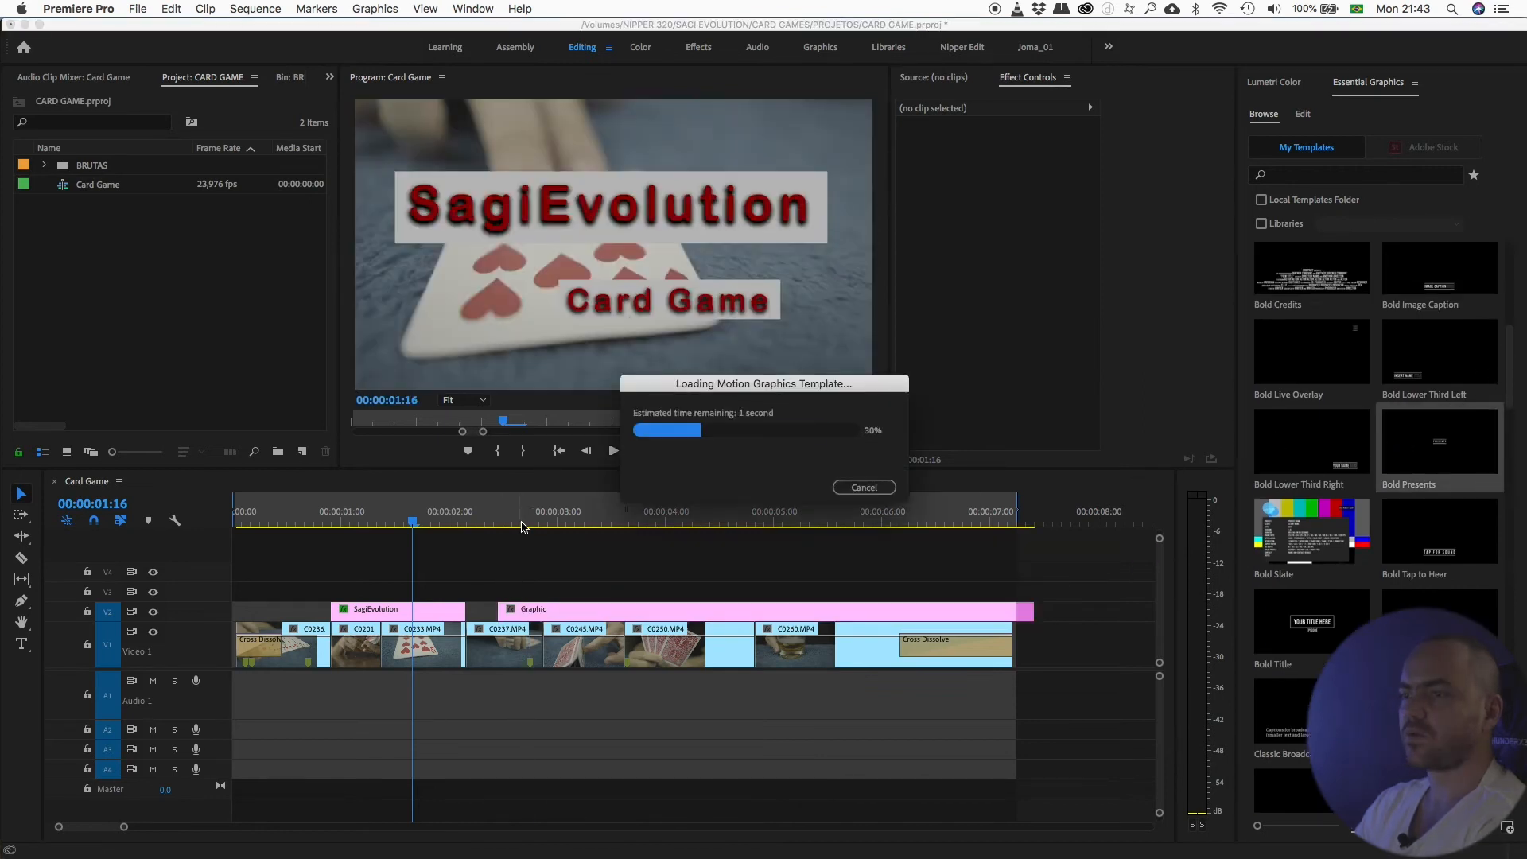
left_click_drag(513, 513, 563, 509)
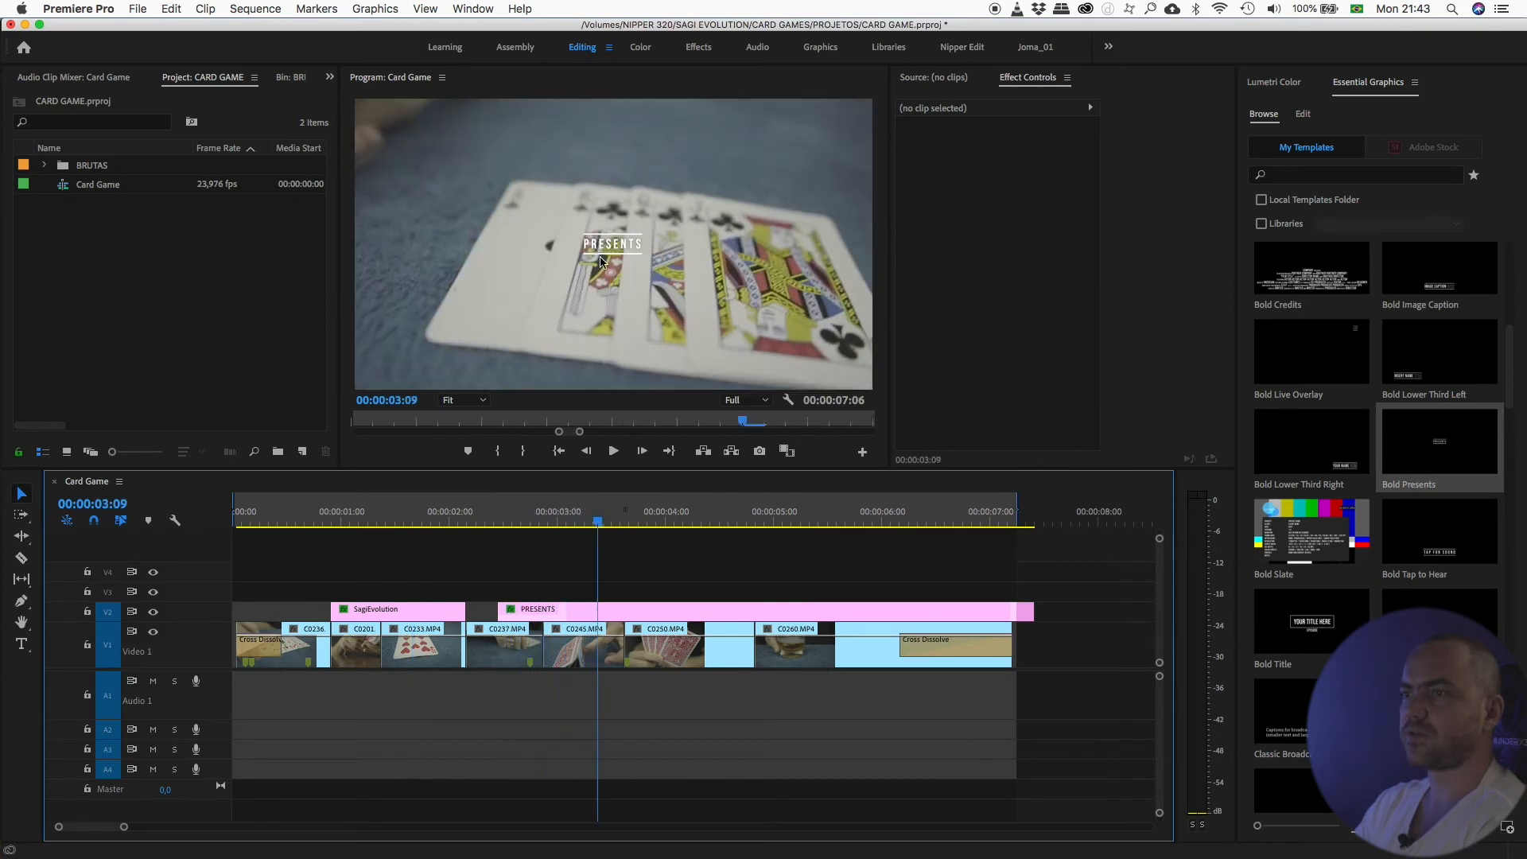
mouse_move(553, 519)
left_mouse_down()
mouse_move(505, 518)
mouse_move(570, 519)
left_mouse_up()
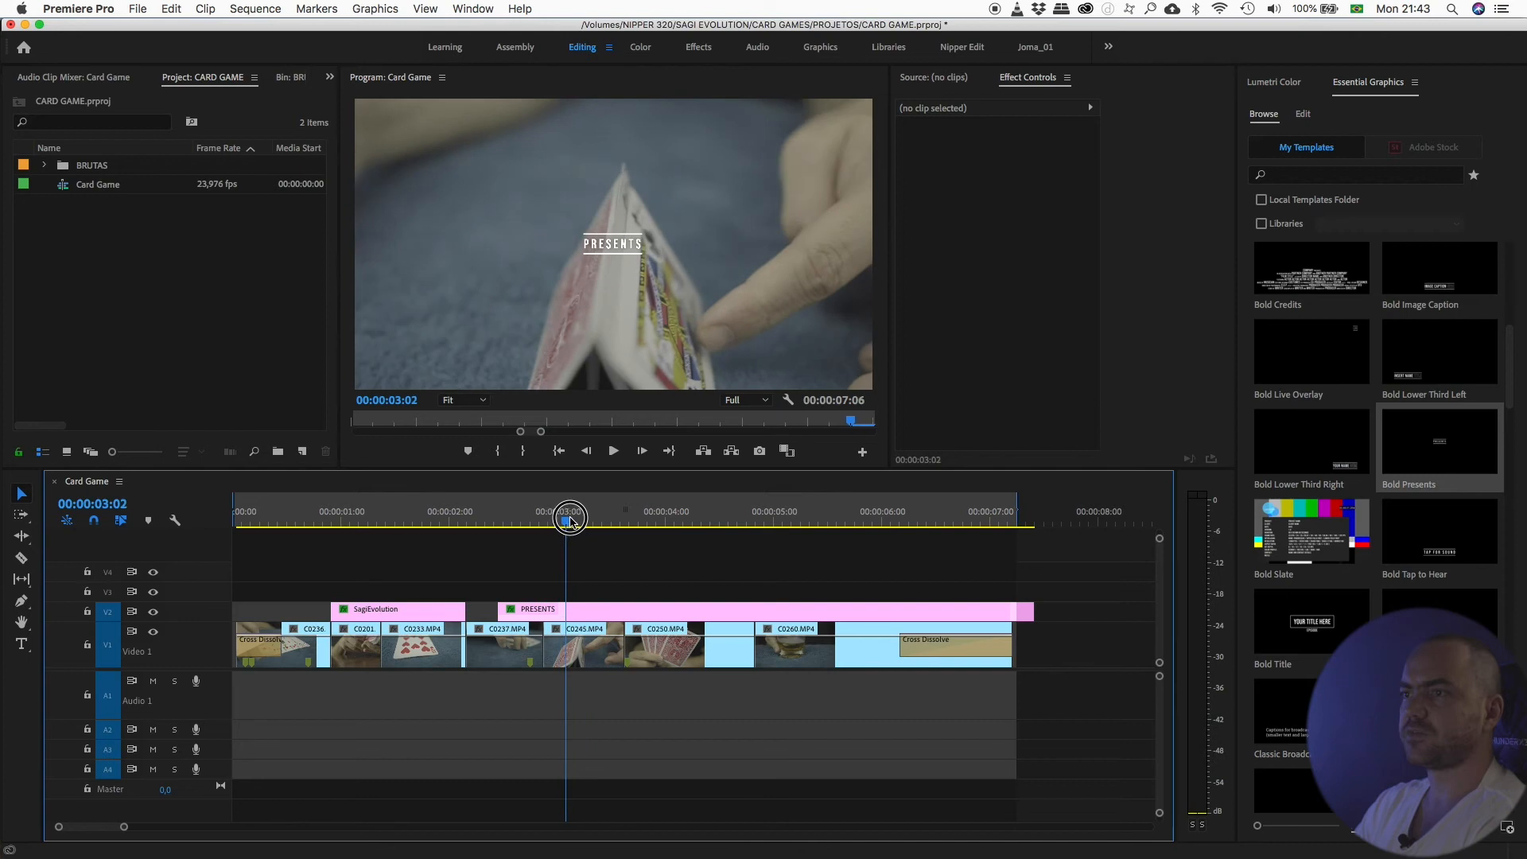
Replace the template's PRESENTS text with "CARD GAME" using the Type tool, and return to the Selection tool
left_click(569, 608)
left_click(21, 644)
left_click(589, 247)
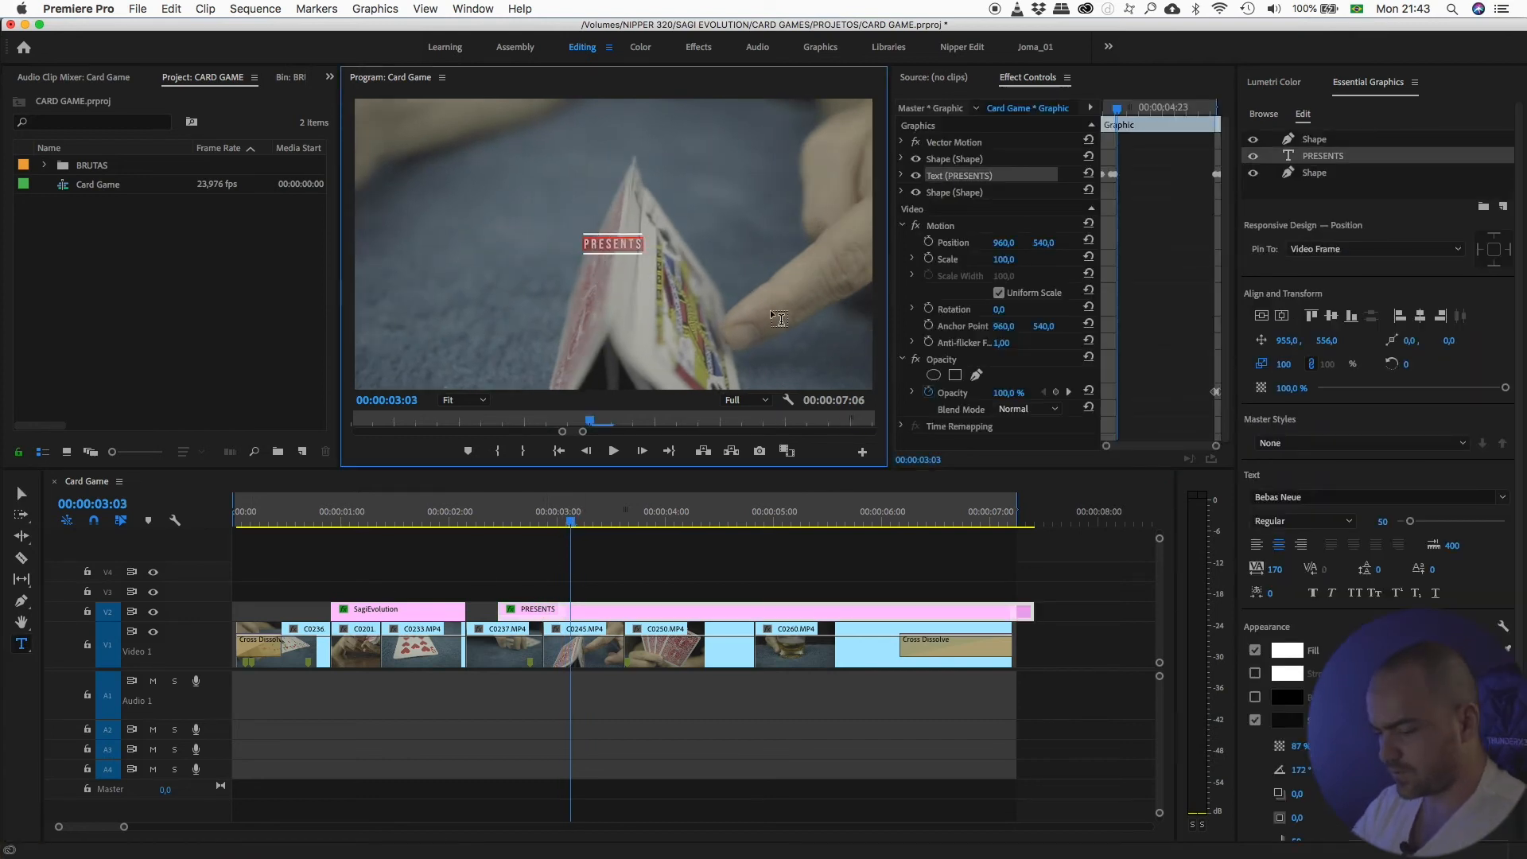
type("CAR")
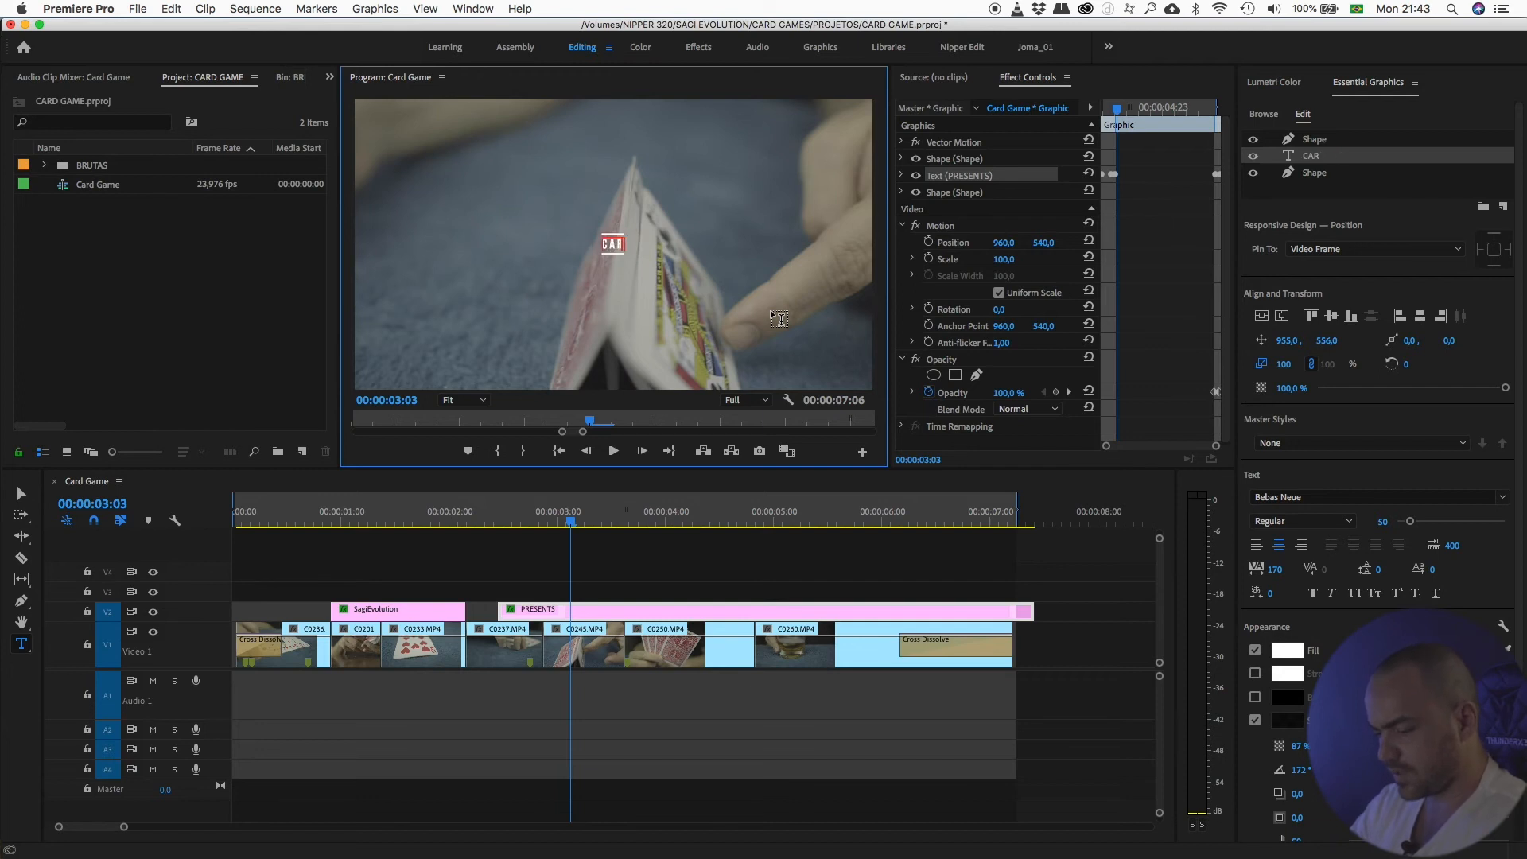
type("D GAME")
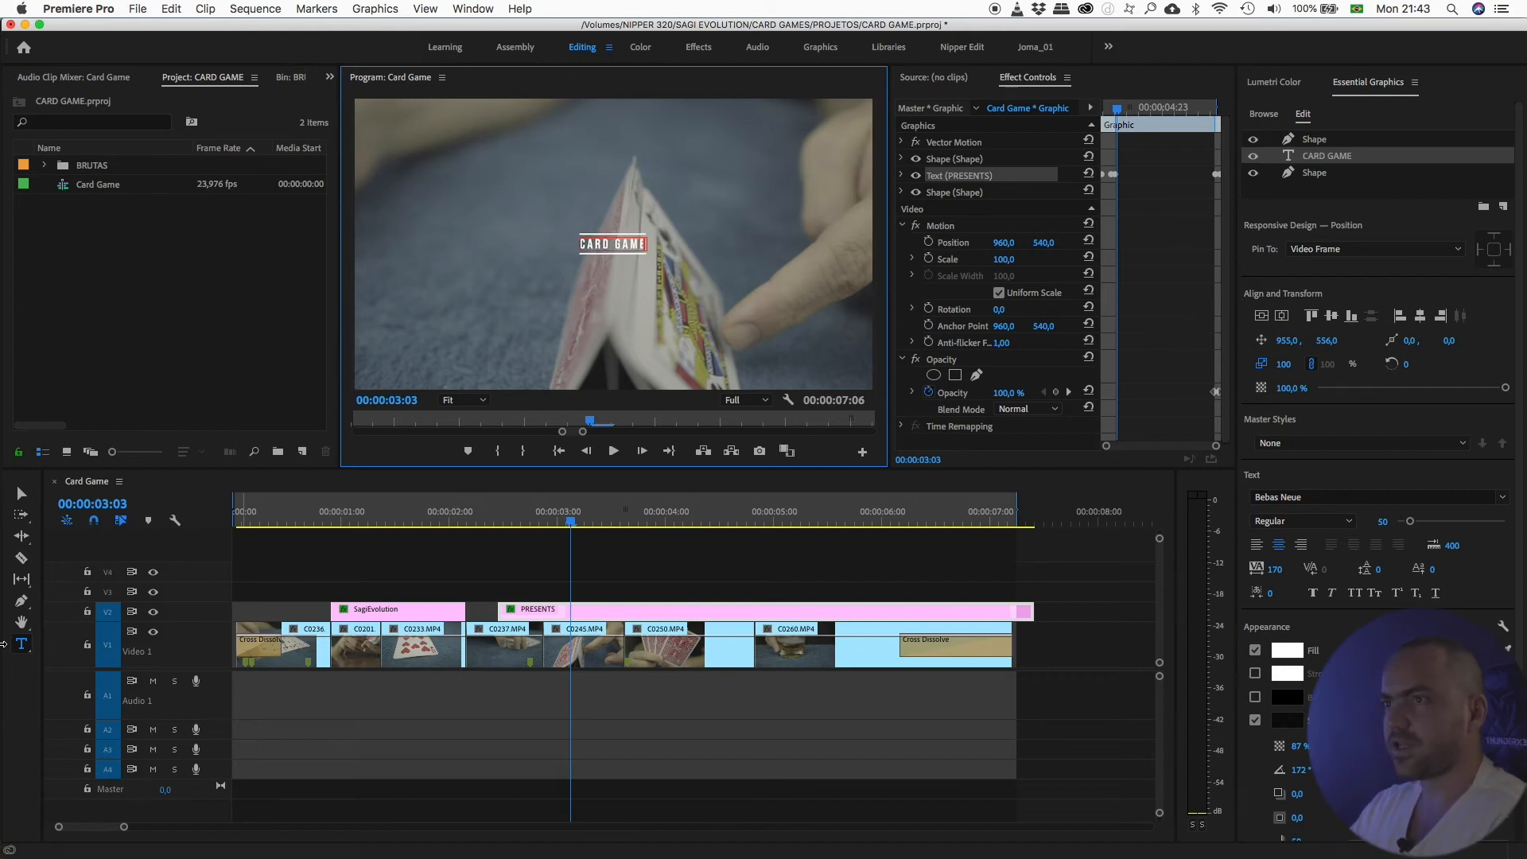
left_click(22, 494)
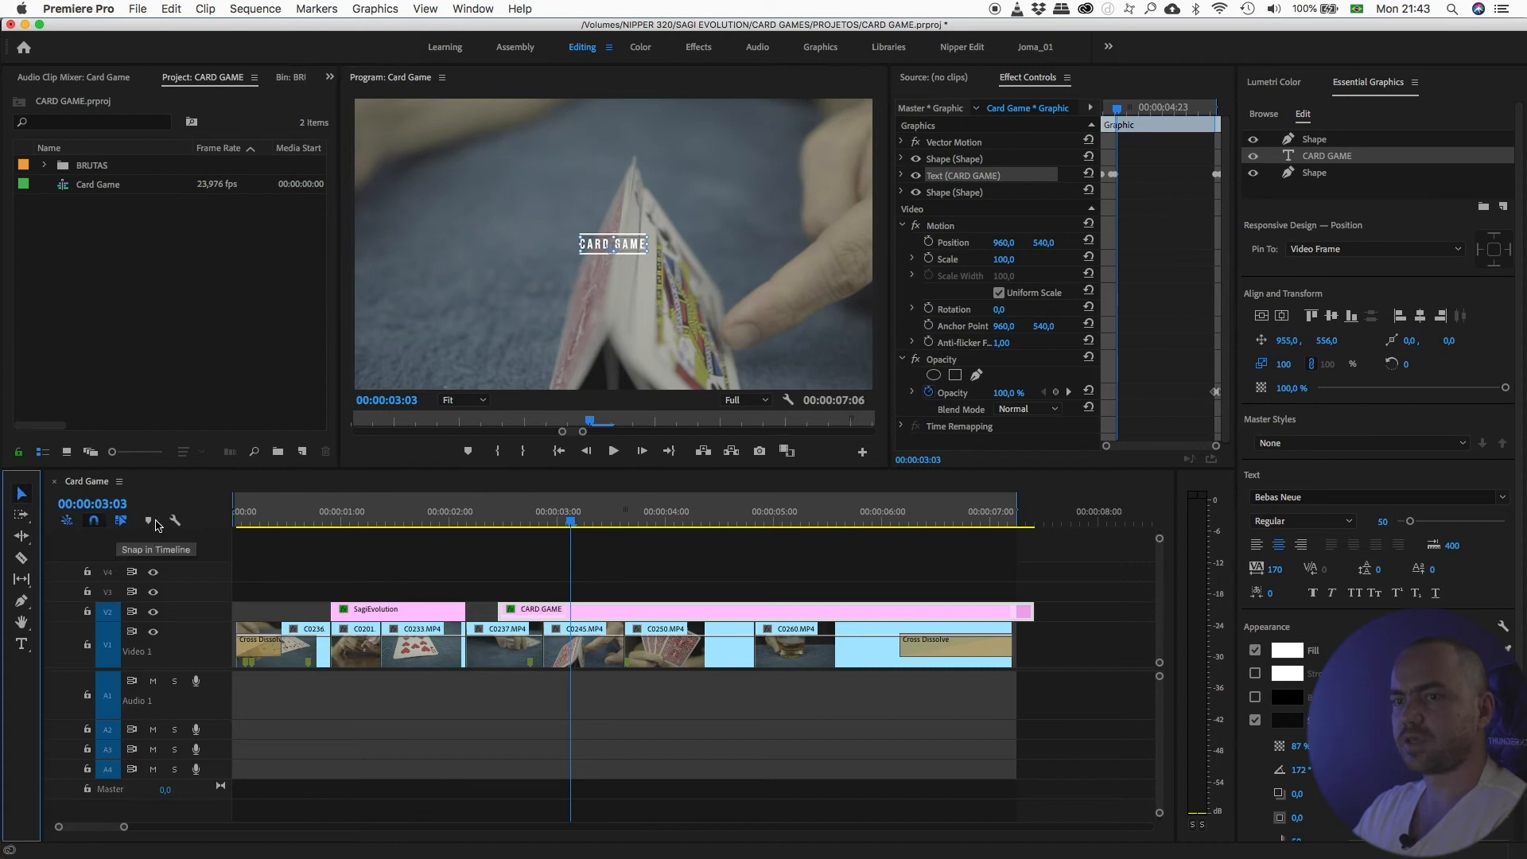
Preview the CARD GAME title back to 00:00:02:21 and delete its graphic from track V2
mouse_move(561, 514)
left_mouse_down()
mouse_move(519, 516)
mouse_move(544, 515)
left_mouse_up()
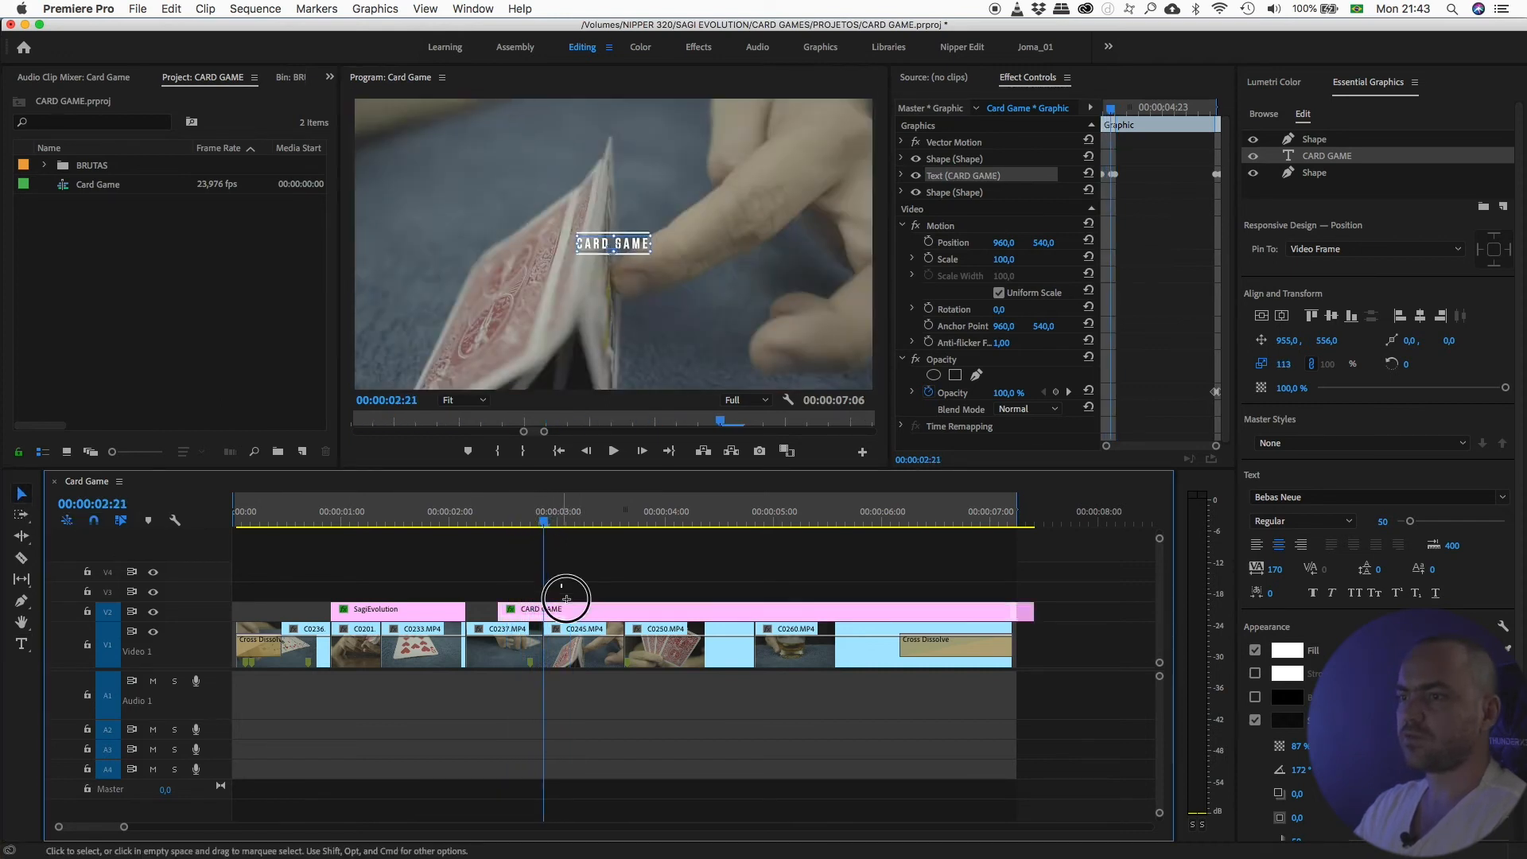
key("Delete")
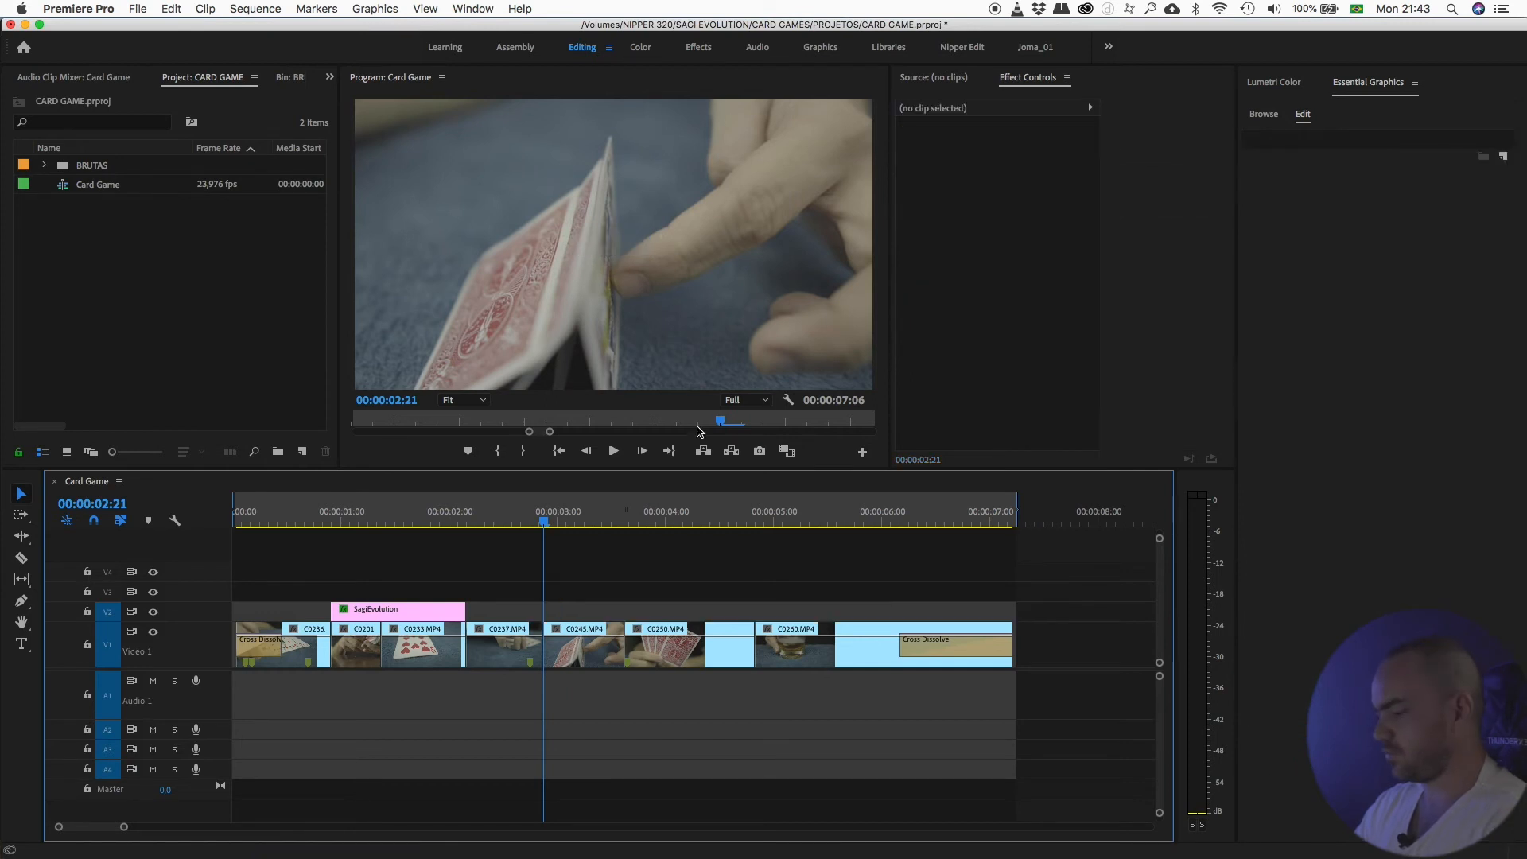
Trim the end of the SagiEvolution title to the cut between C0201 and C0233, and set the playhead at 00:00:00:23
left_click(337, 514)
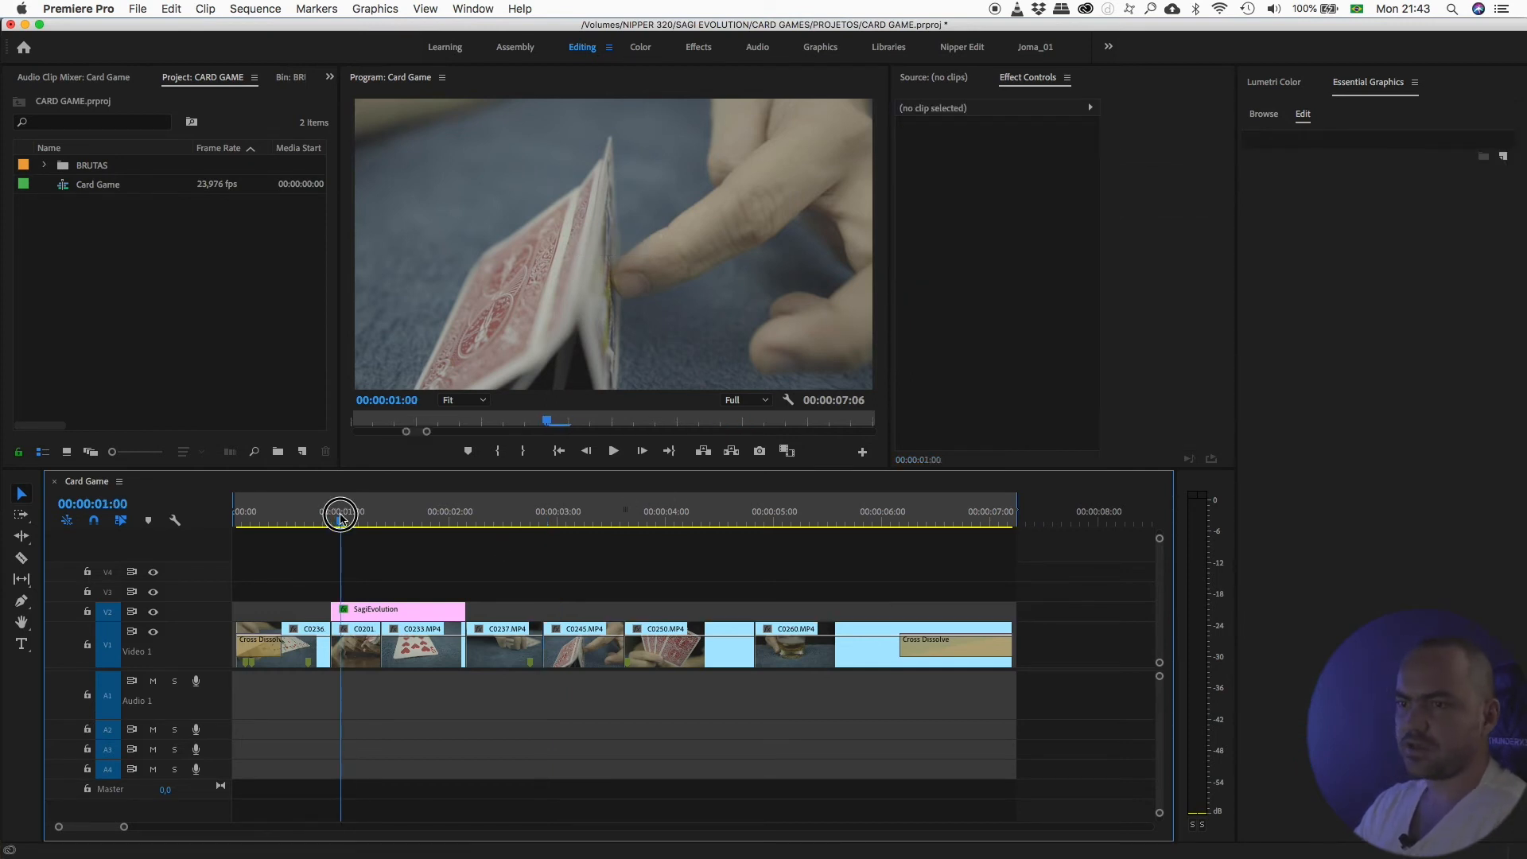
left_click_drag(474, 618, 380, 620)
key("equal")
mouse_move(648, 521)
left_mouse_down()
mouse_move(586, 526)
mouse_move(669, 523)
mouse_move(631, 525)
mouse_move(646, 523)
left_mouse_up()
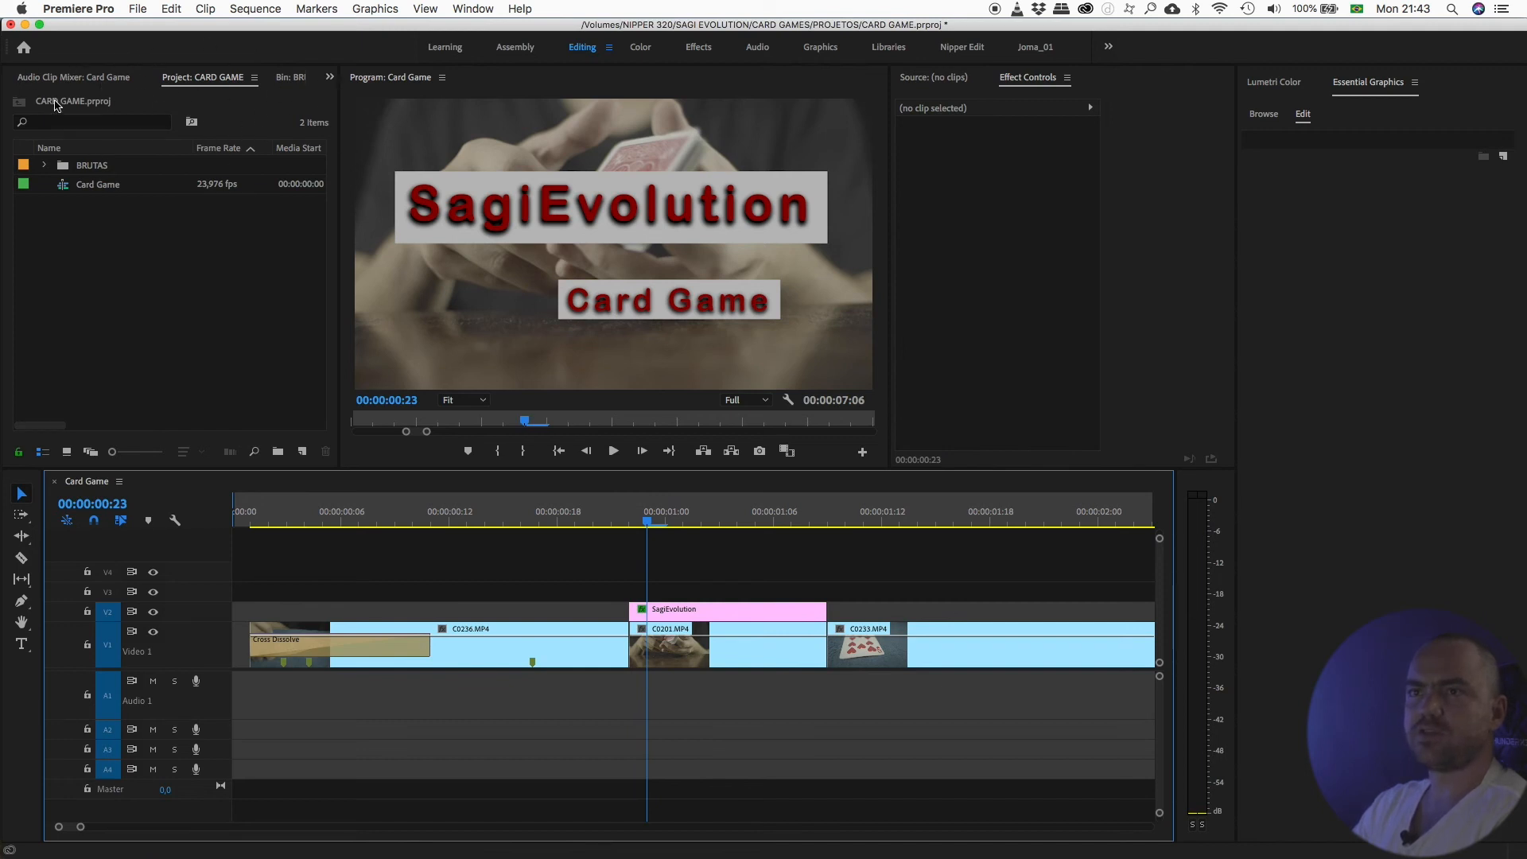
Show the Effects panel with its effect and transition categories
left_click(330, 78)
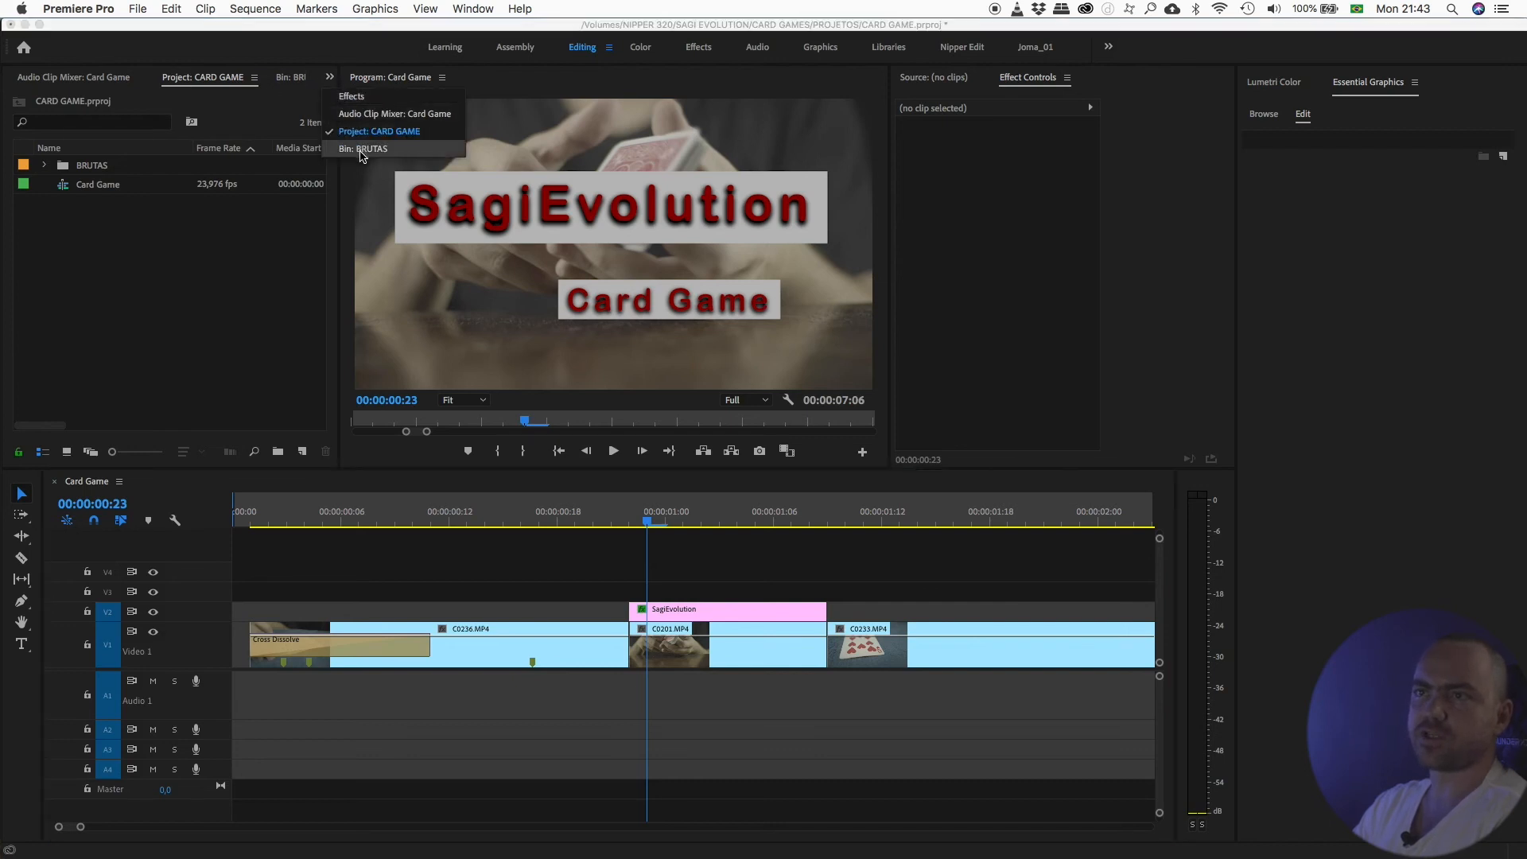
left_click(358, 97)
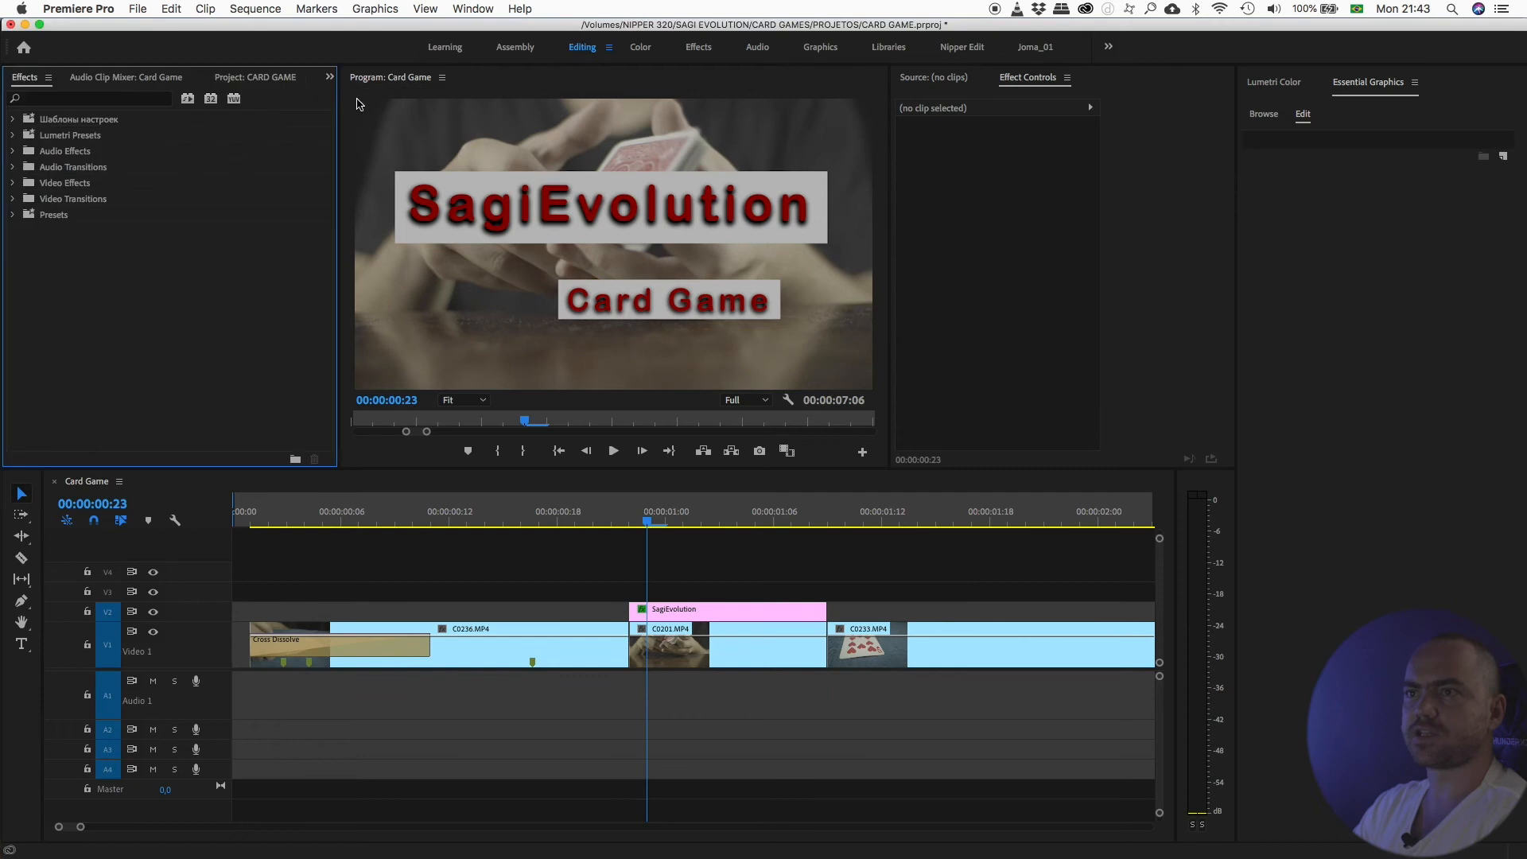
Apply a Cross Dissolve to the start of the SagiEvolution title and shorten it to 2 frames
left_click(13, 200)
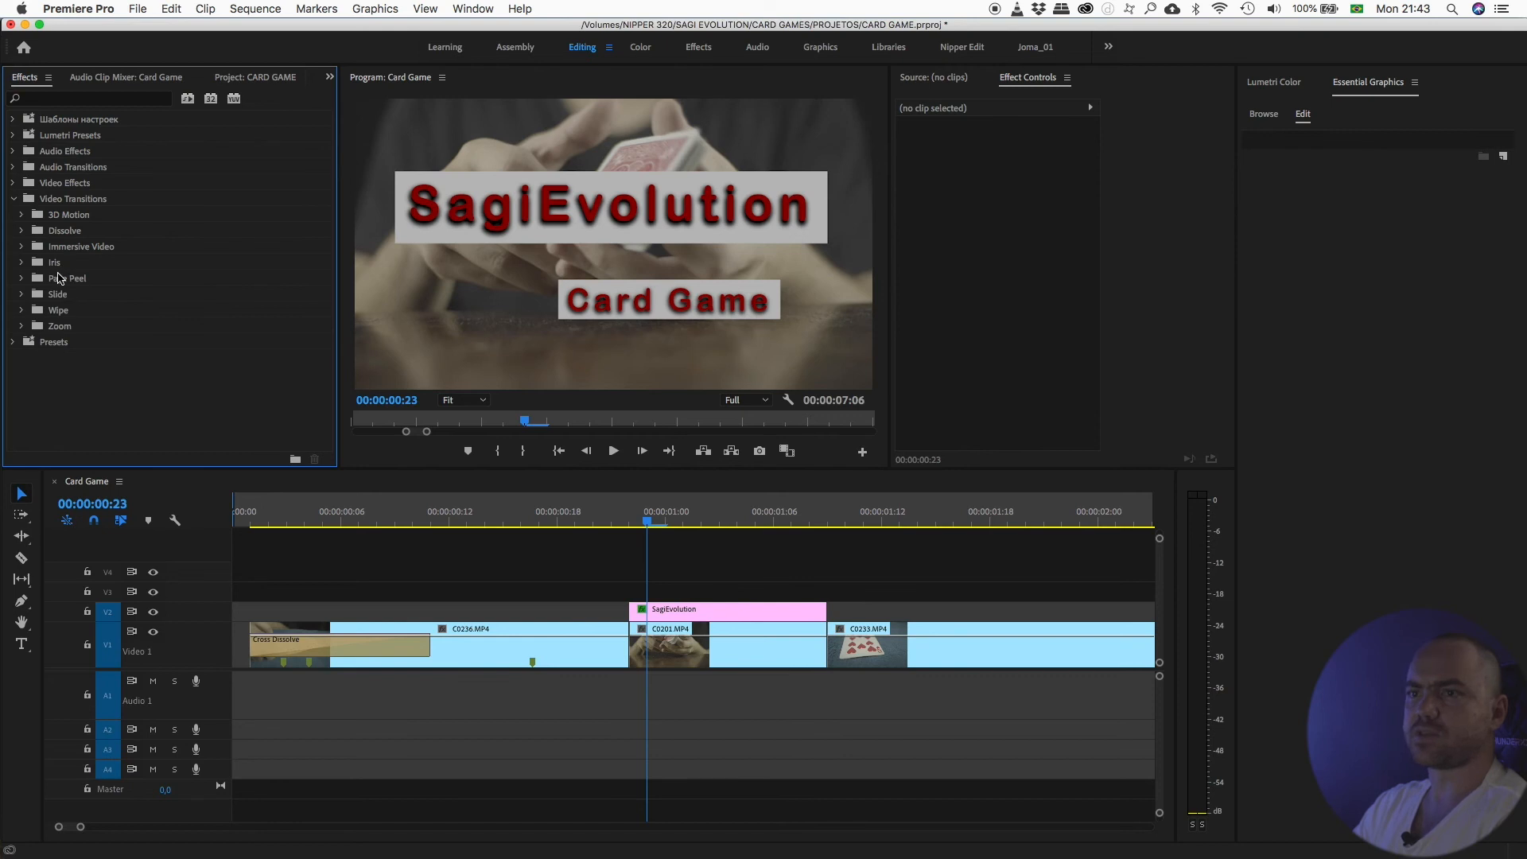
left_click(21, 232)
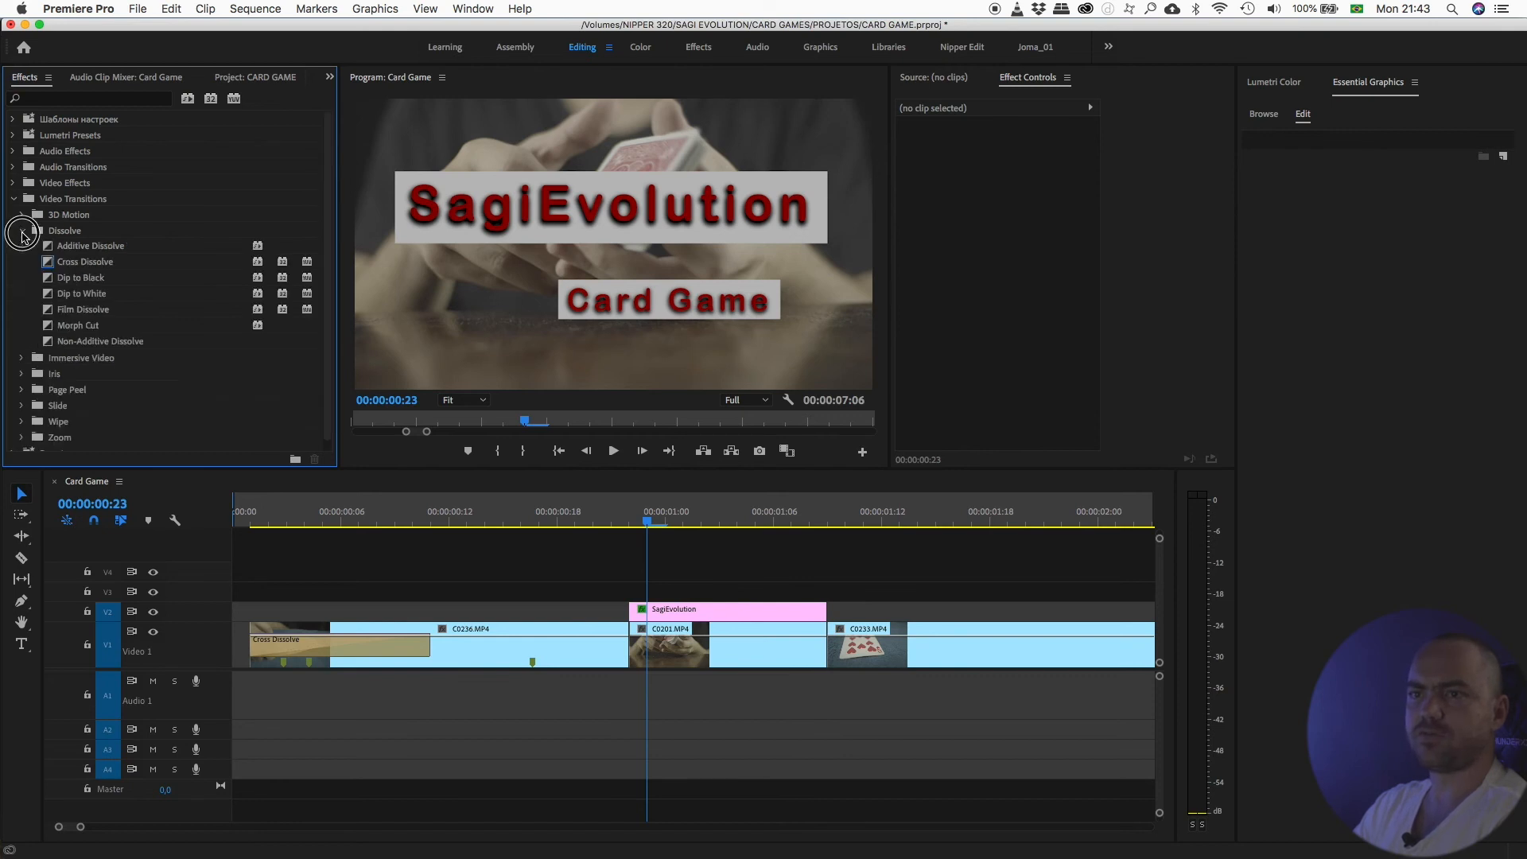
left_click_drag(48, 262, 638, 611)
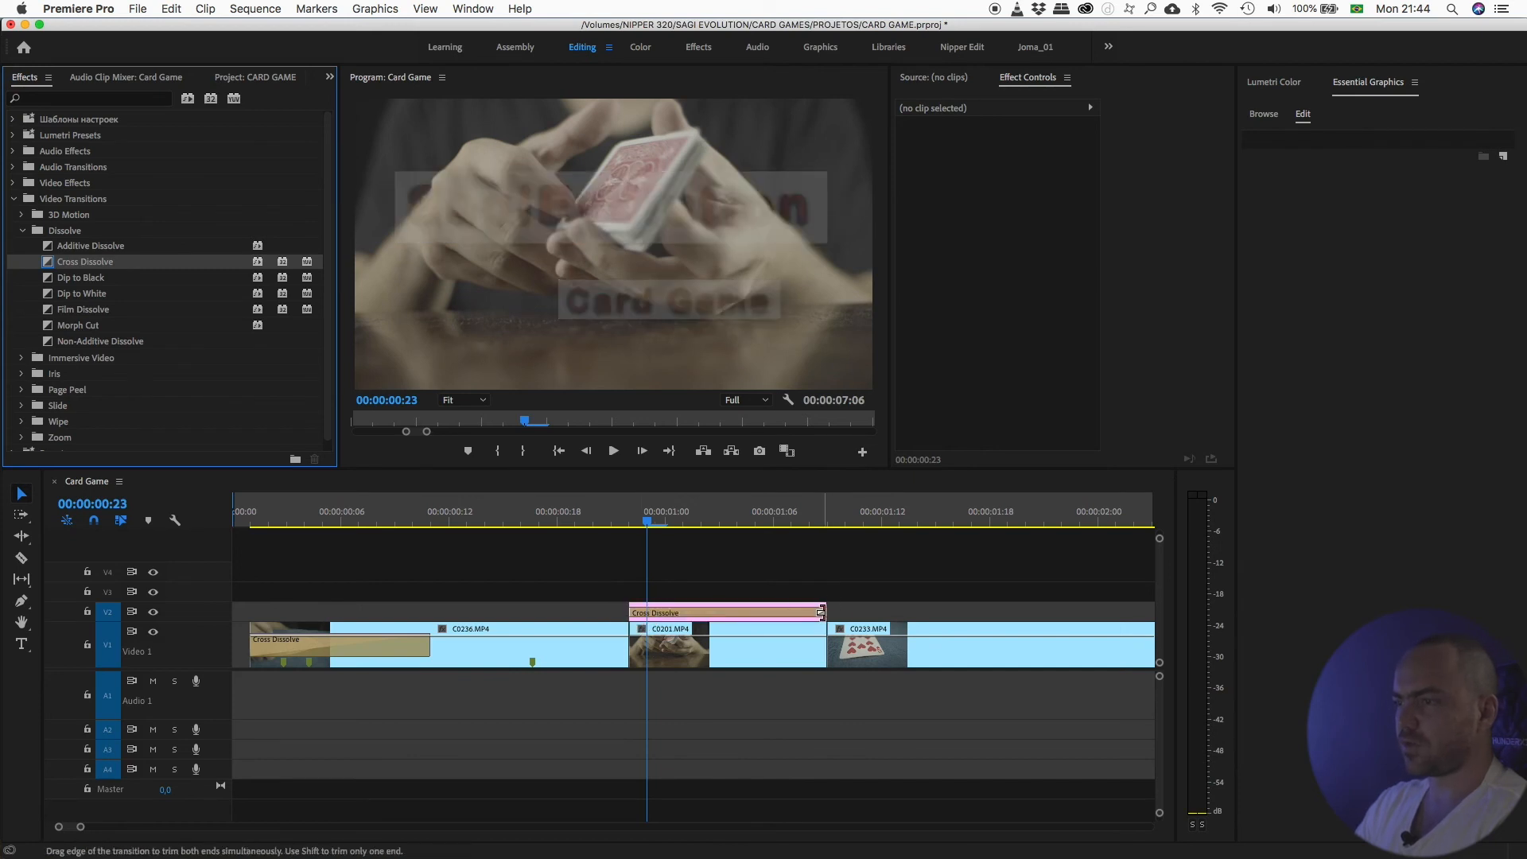
left_click(821, 613)
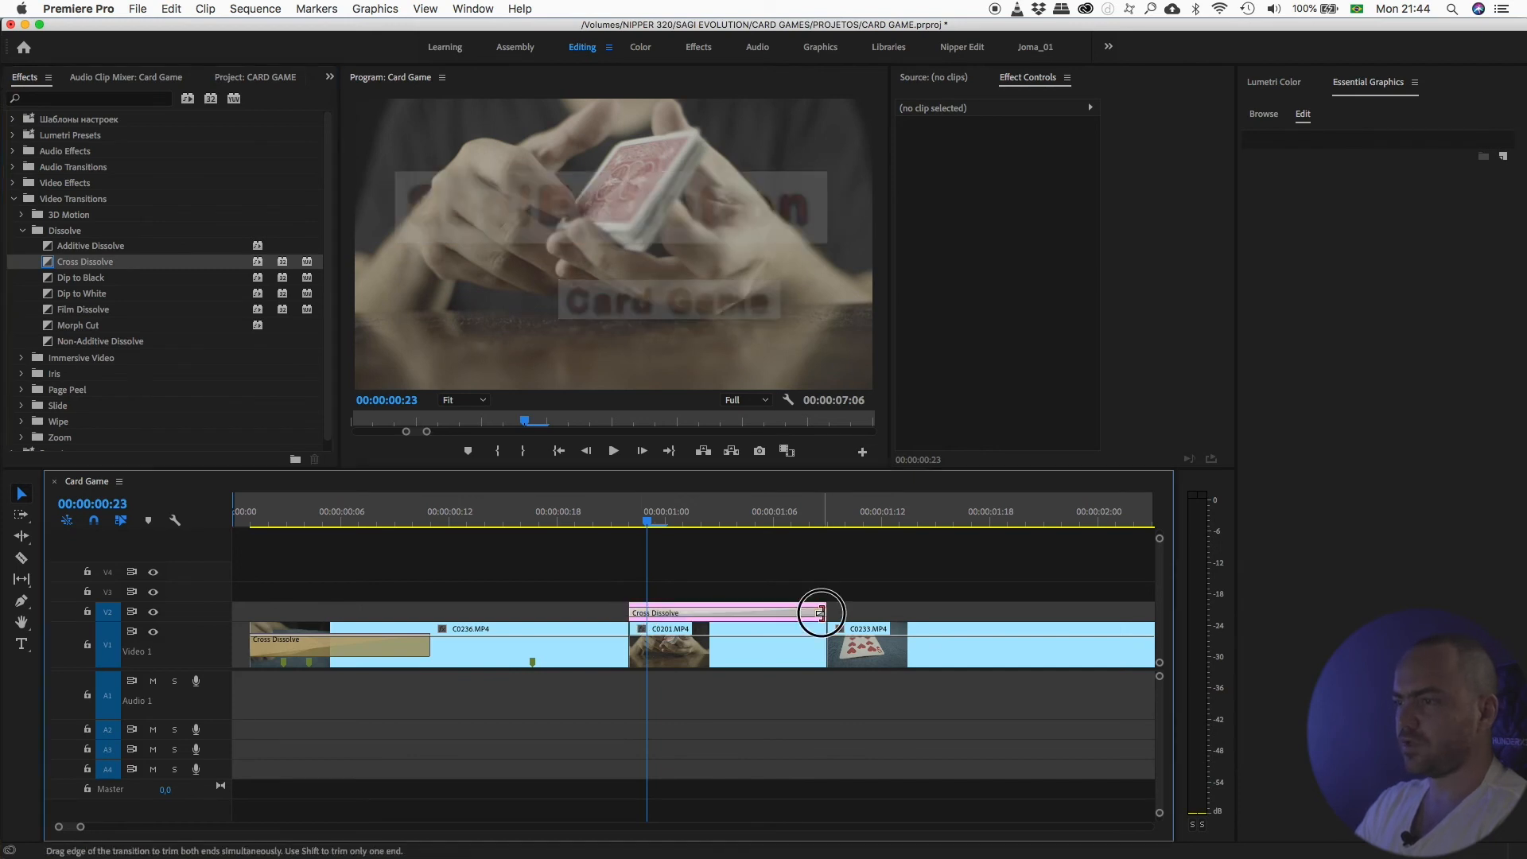
mouse_move(821, 613)
left_mouse_down()
mouse_move(649, 619)
mouse_move(811, 614)
left_mouse_up()
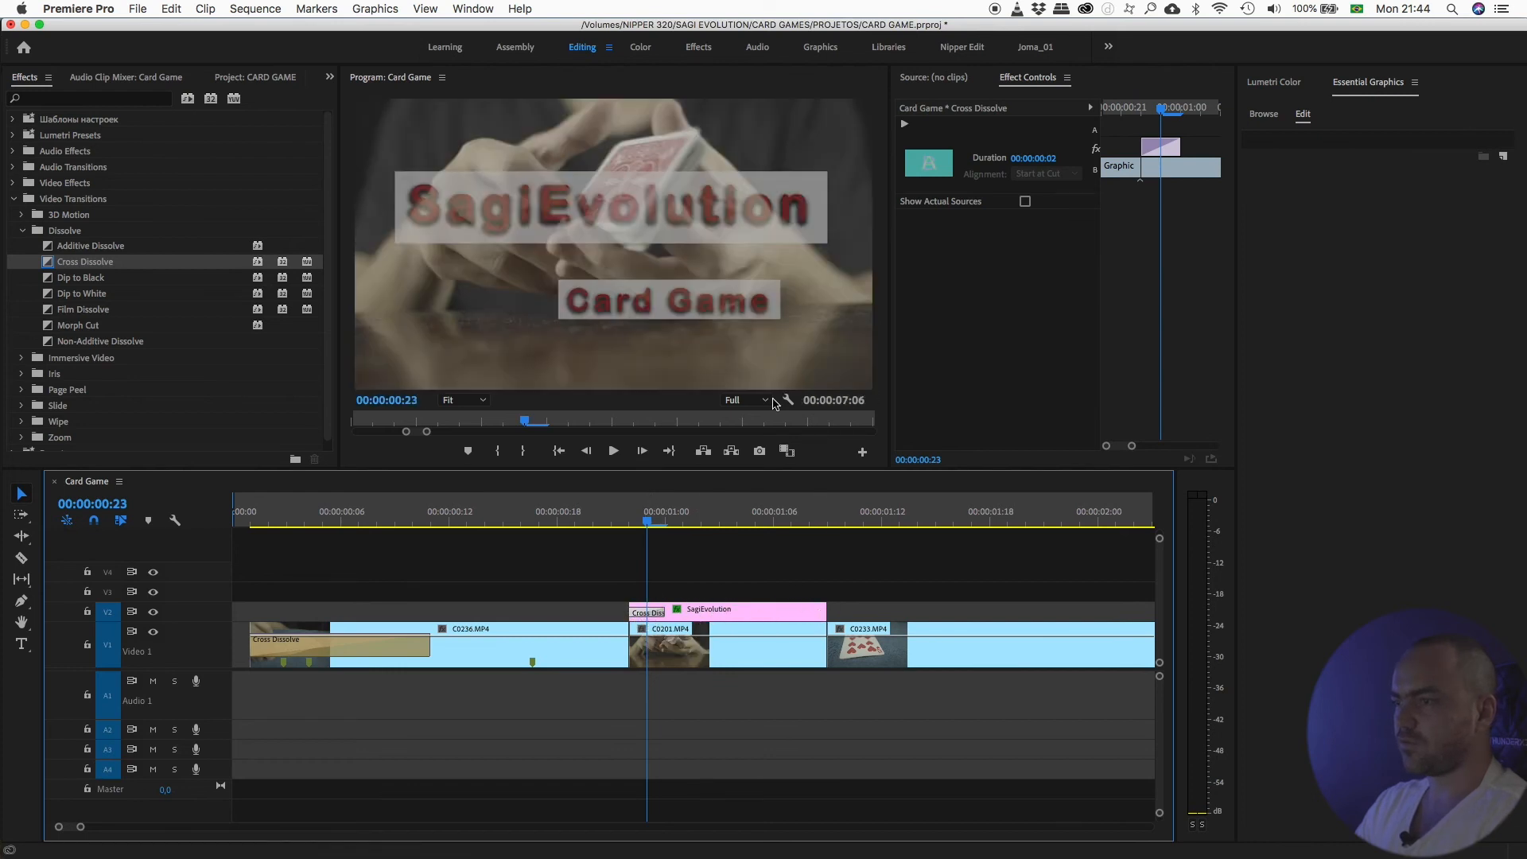
Apply the default transition to the end of the SagiEvolution title, and adjust it to 4 frames with a lengthened opening dissolve
right_click(826, 614)
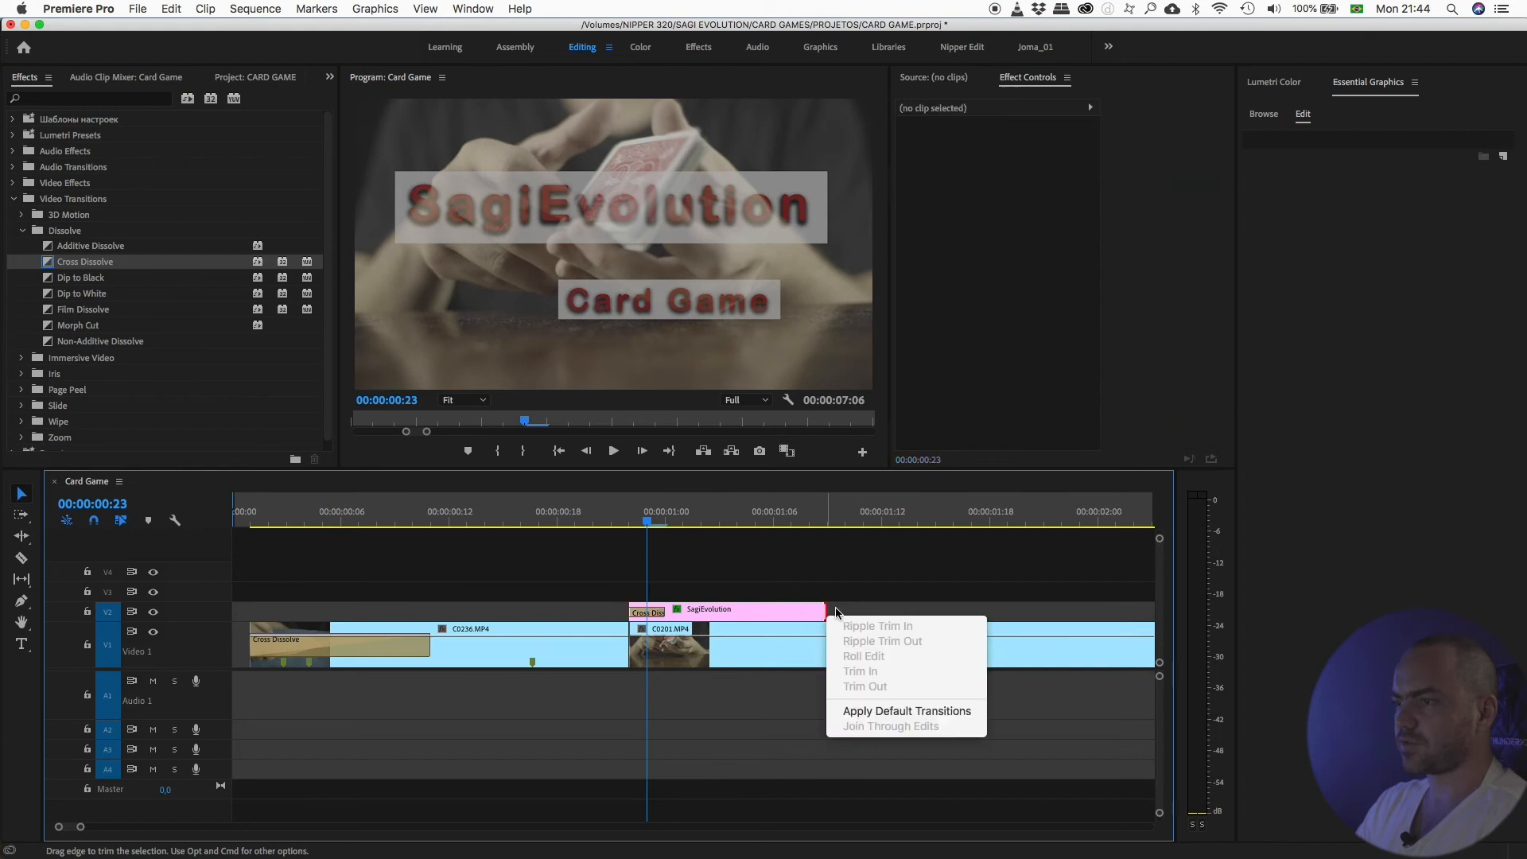
left_click(887, 710)
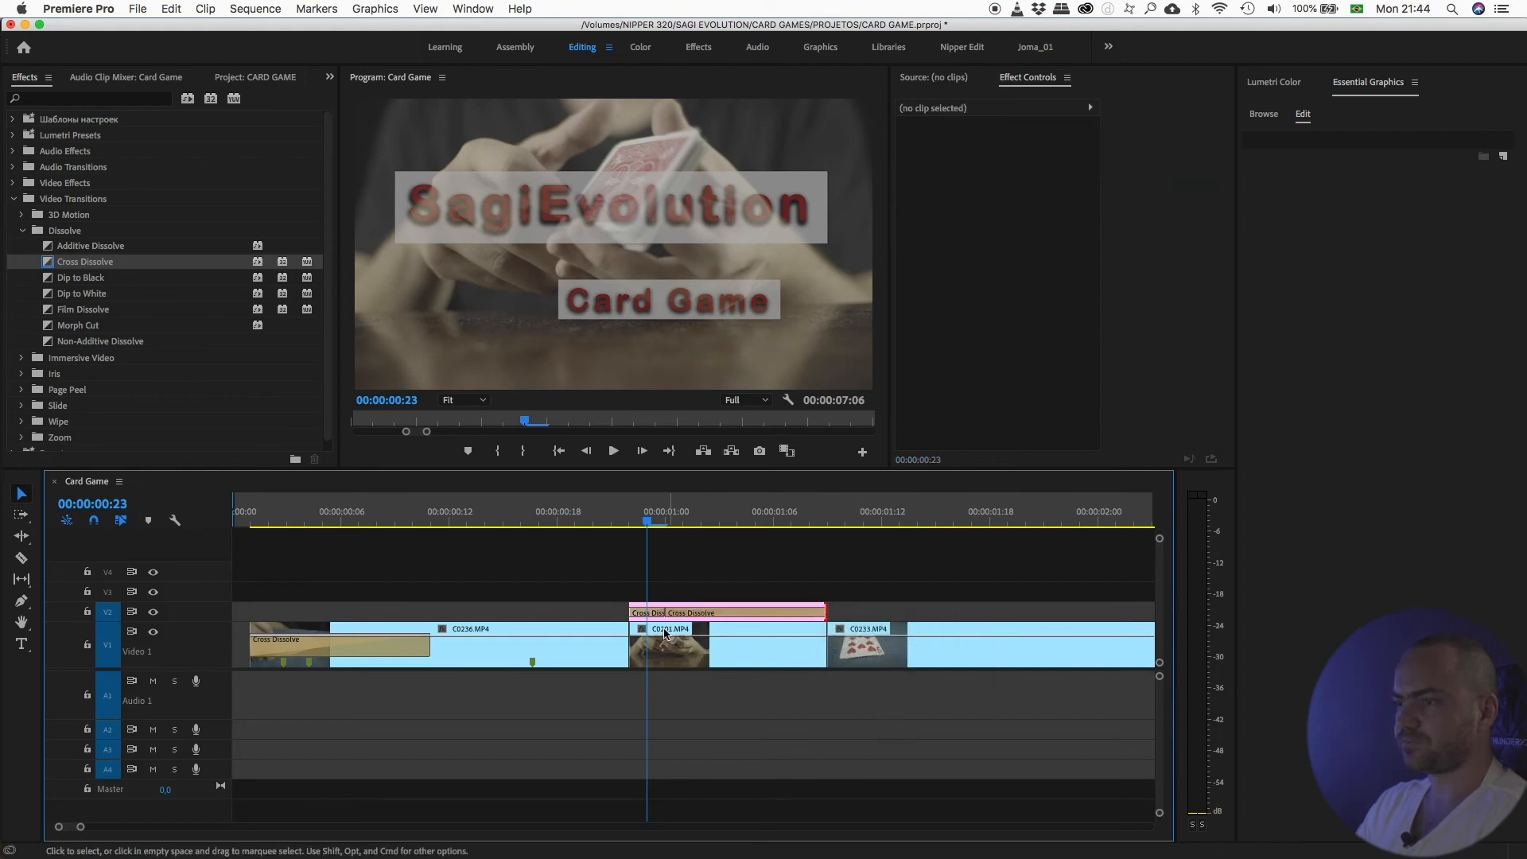
left_click_drag(670, 613, 792, 612)
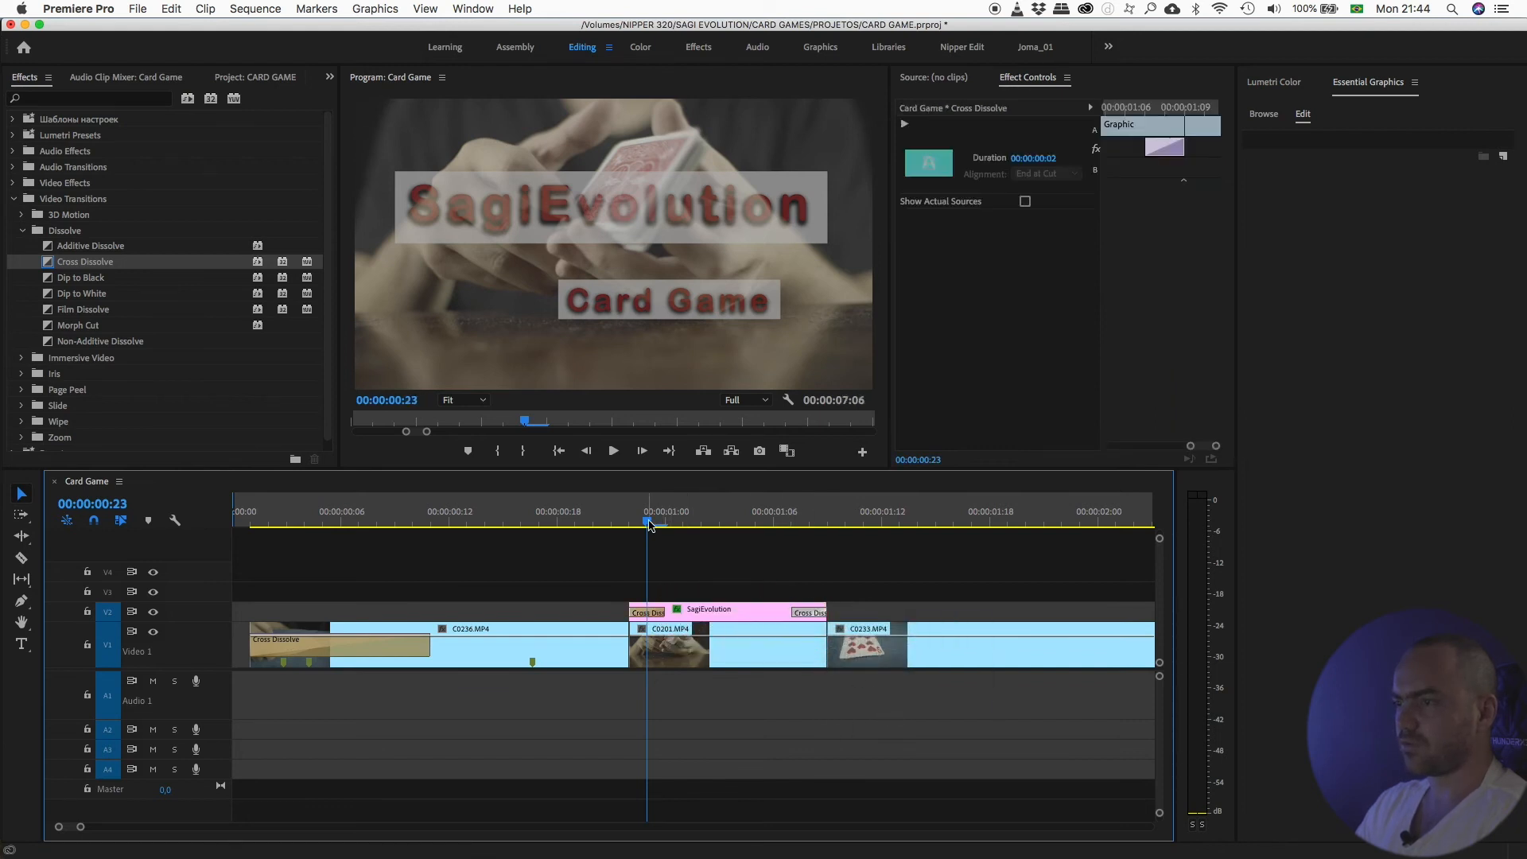
mouse_move(649, 524)
left_mouse_down()
mouse_move(628, 521)
mouse_move(689, 521)
mouse_move(648, 521)
mouse_move(665, 521)
left_mouse_up()
left_click_drag(667, 612, 754, 612)
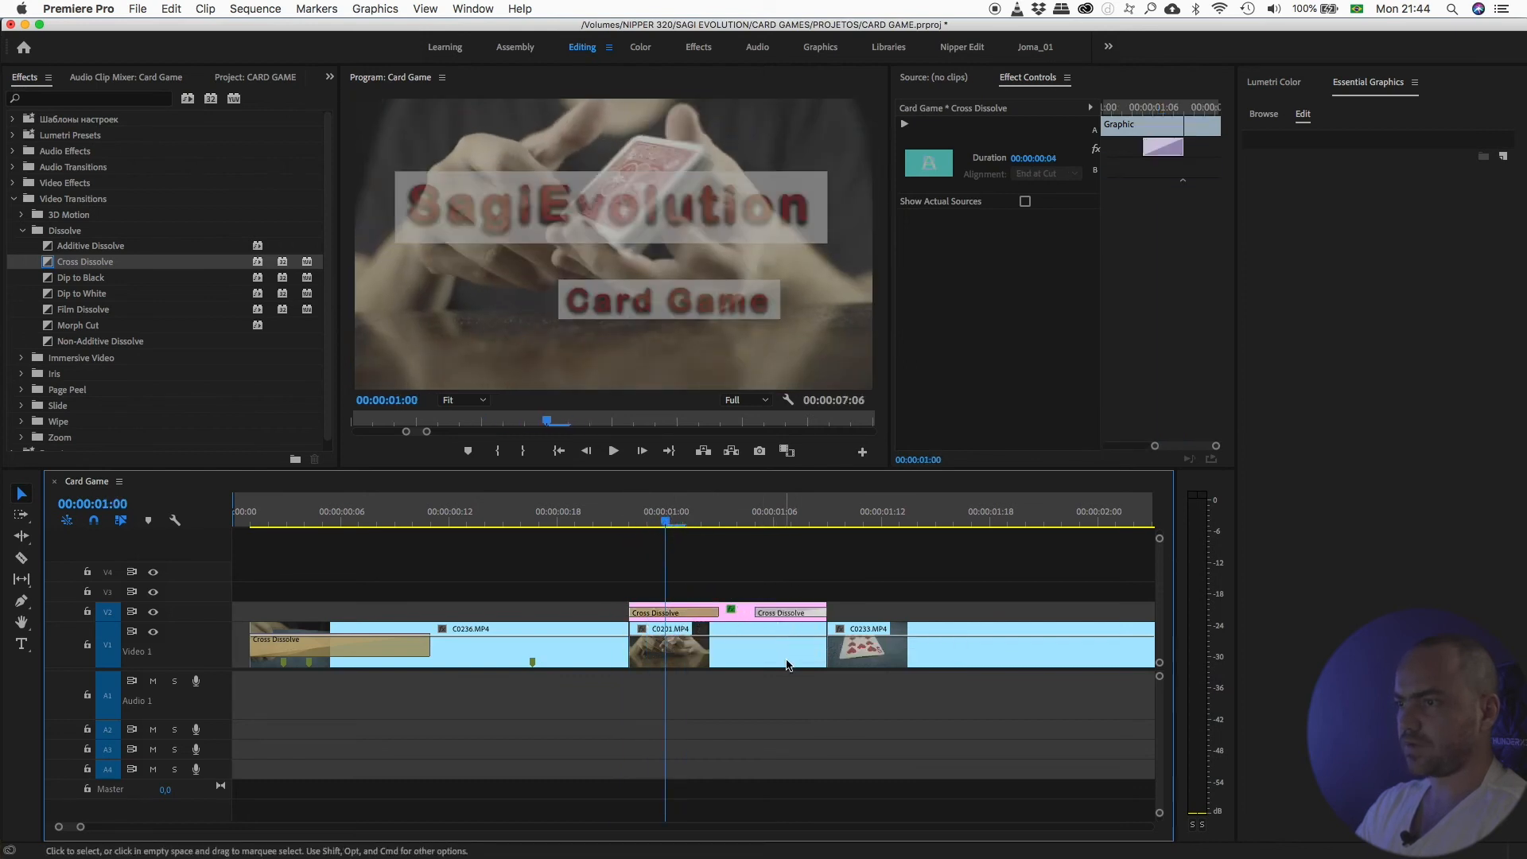
Move the clips from C0233 onward about 00:00:01:12 later on V1 and extend the end of C0201 into the gap
key("minus")
key("minus")
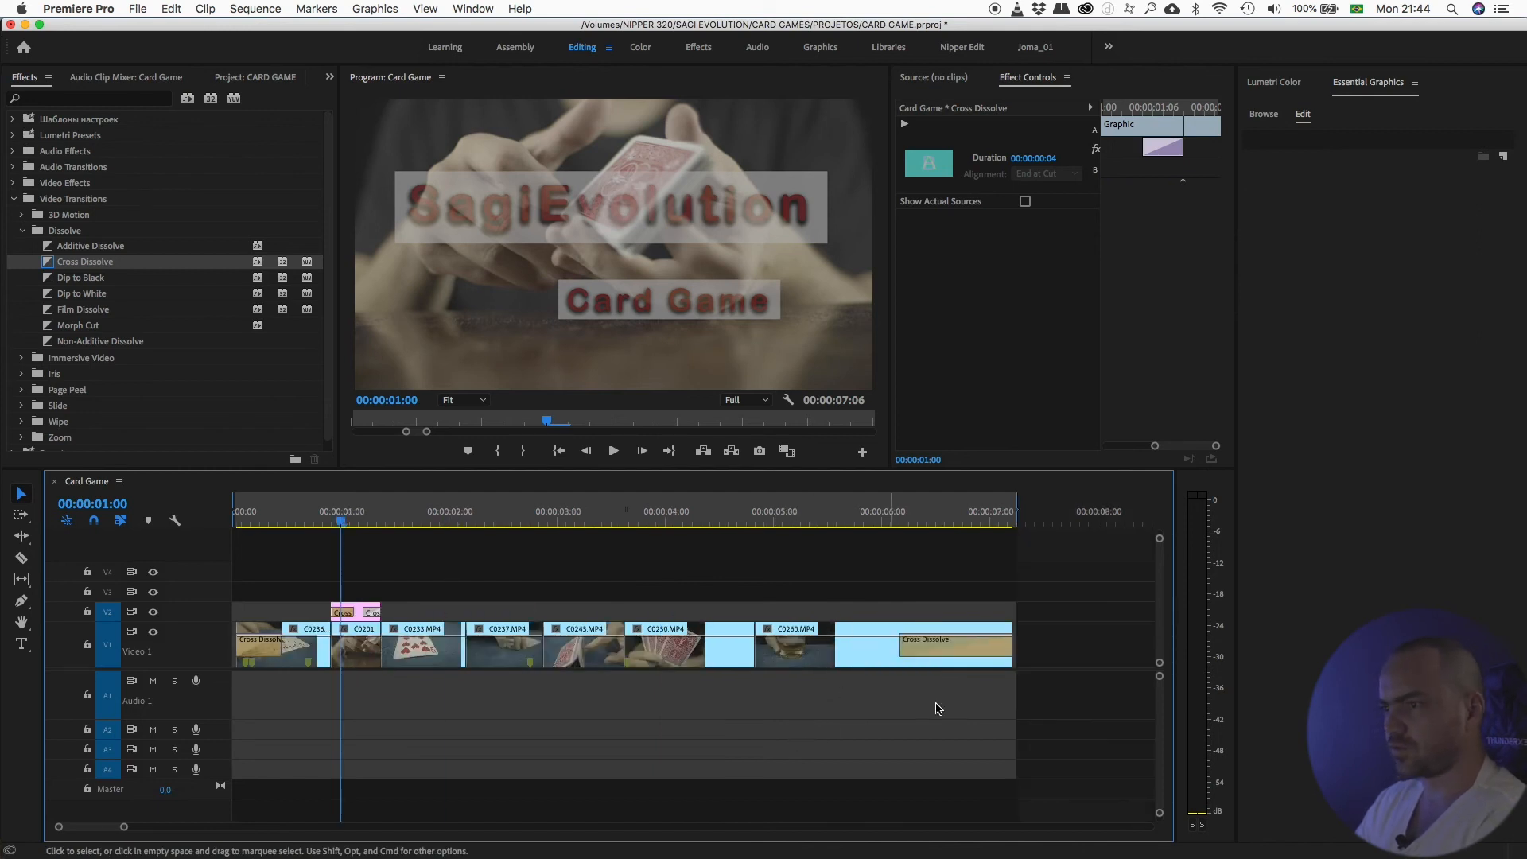
left_click_drag(927, 614, 563, 652)
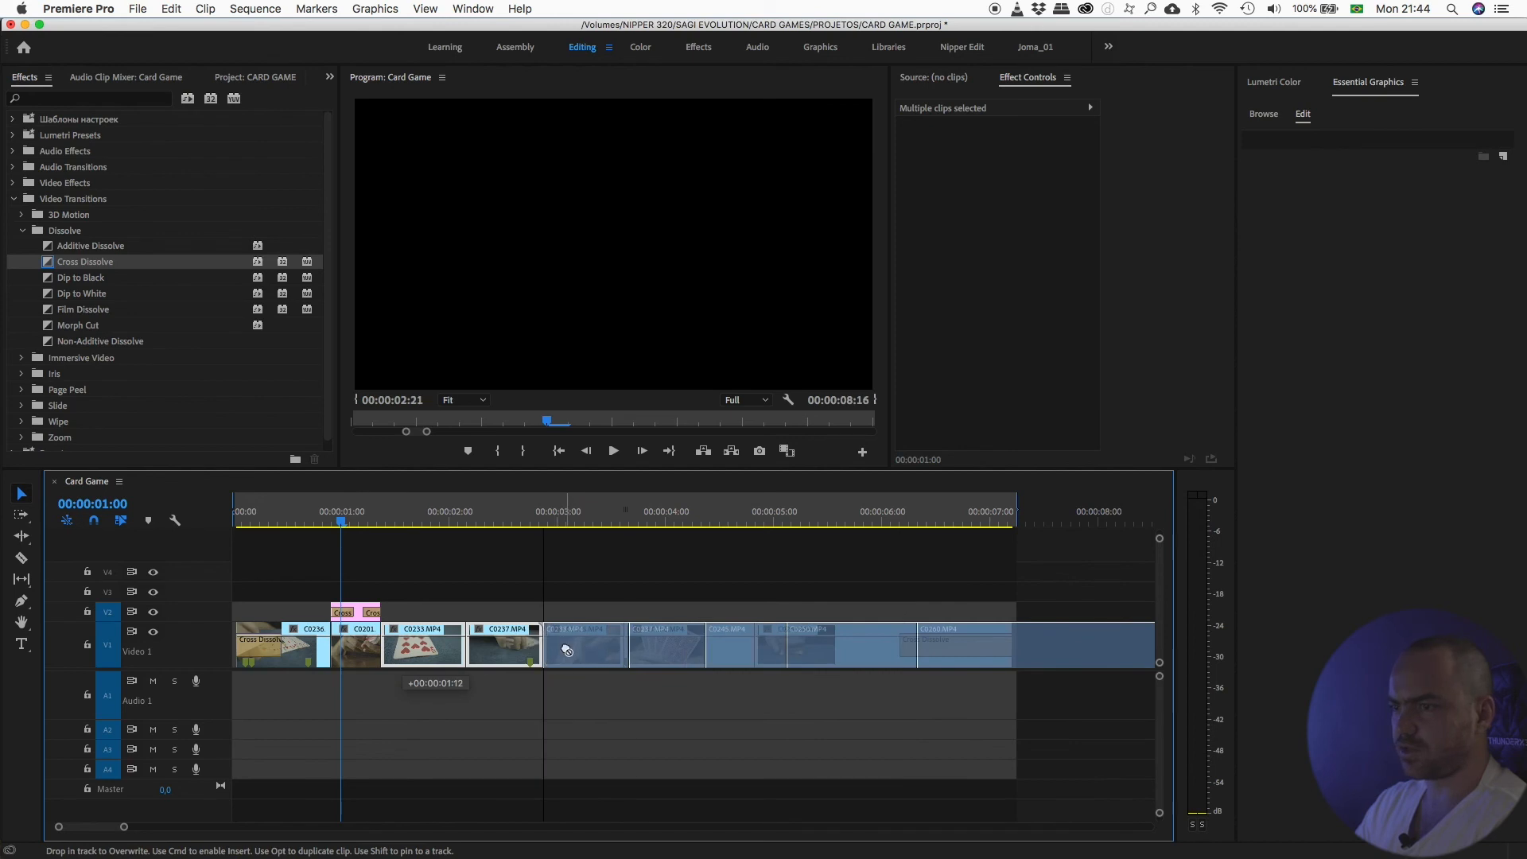
left_click_drag(377, 650, 511, 648)
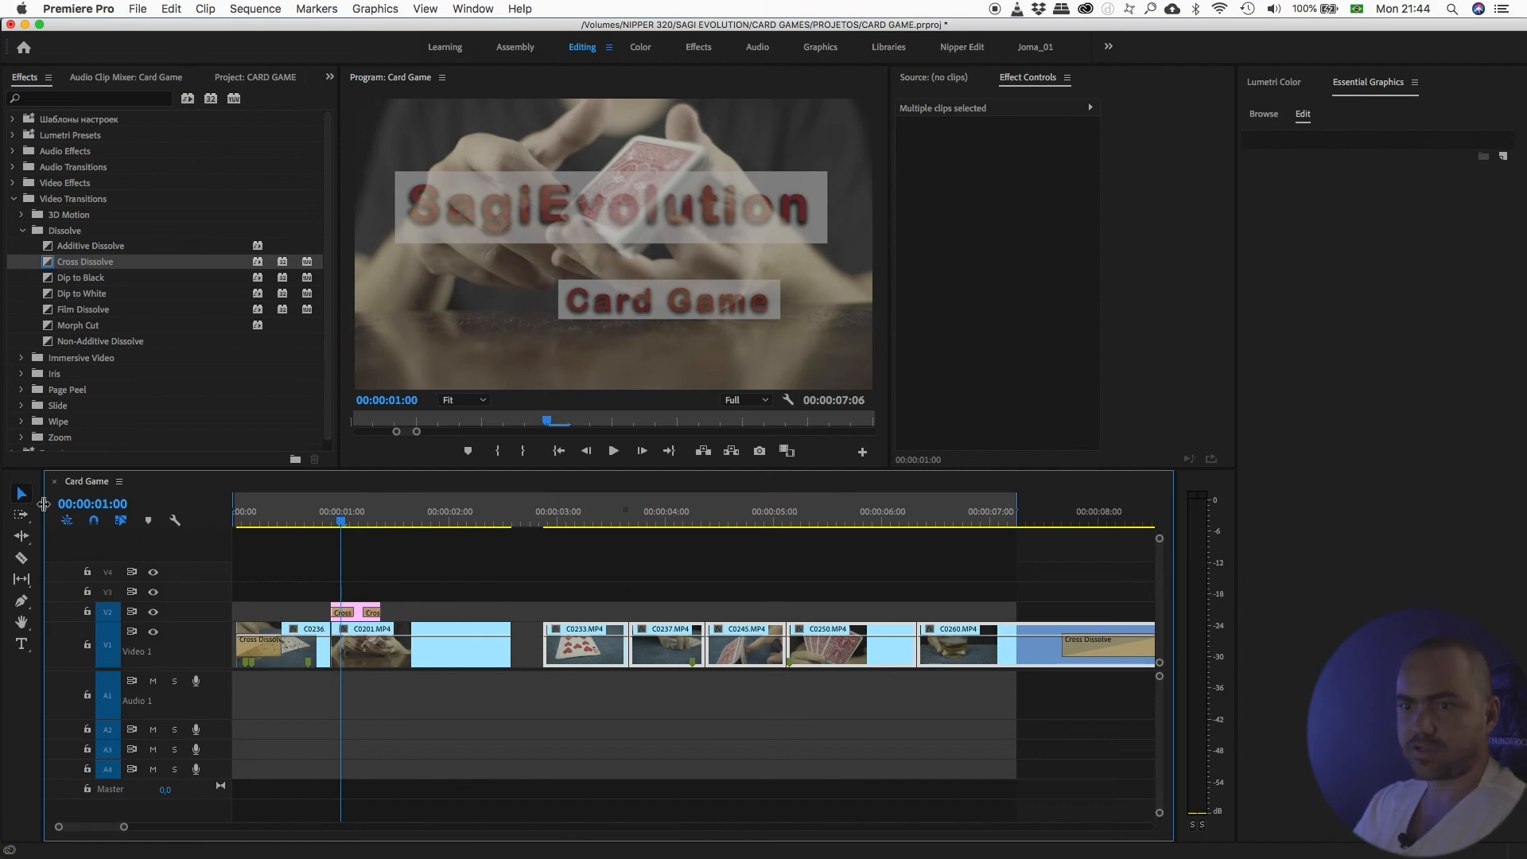
Select everything from C0233 onward with Track Select Forward, close the gap after C0201, and clear the sequence's In and Out points
left_click(20, 515)
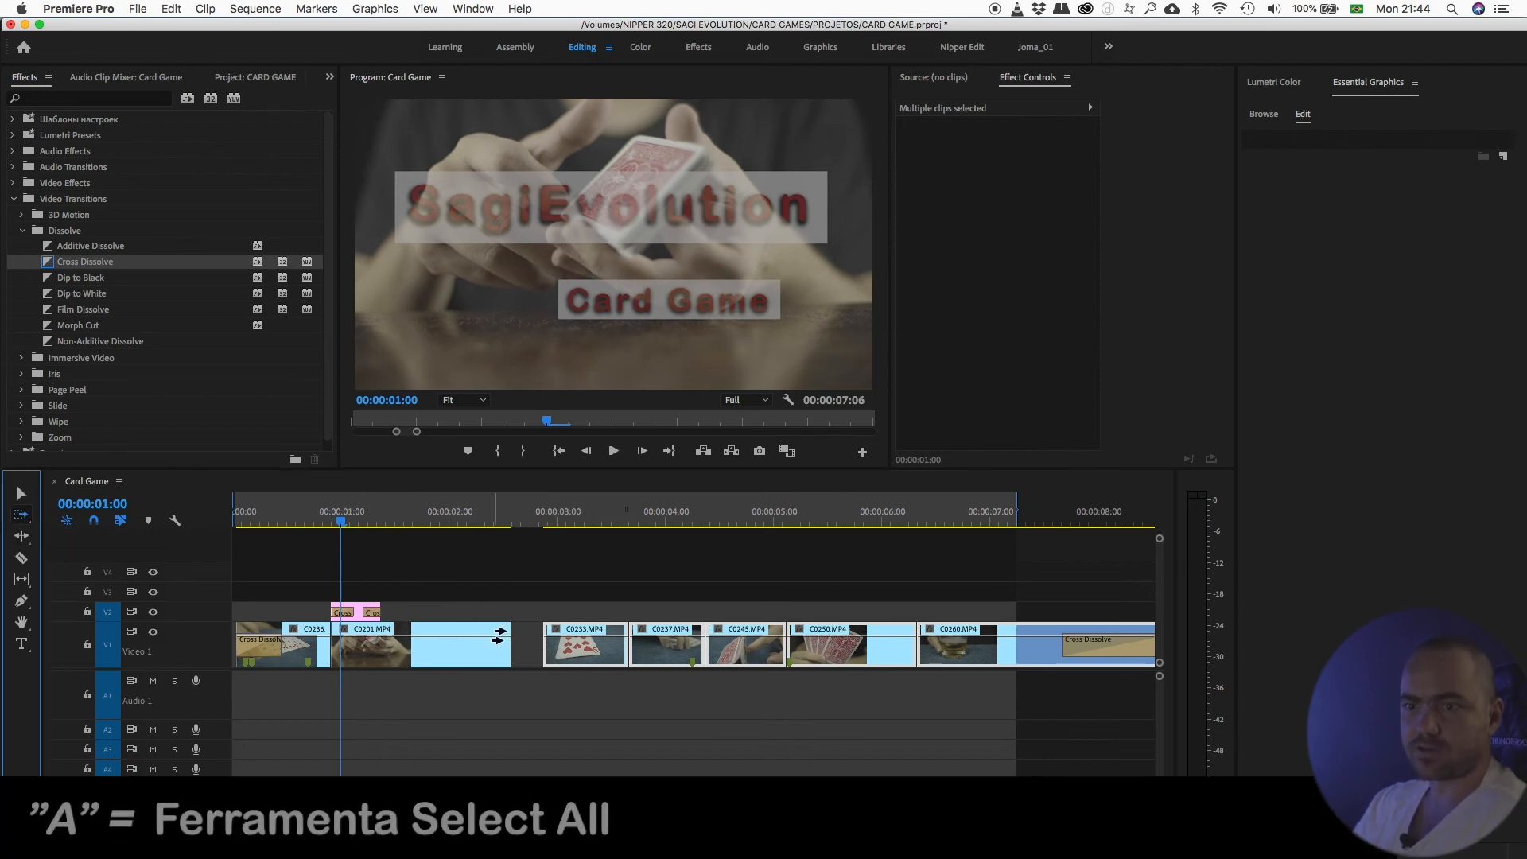
left_click(542, 648)
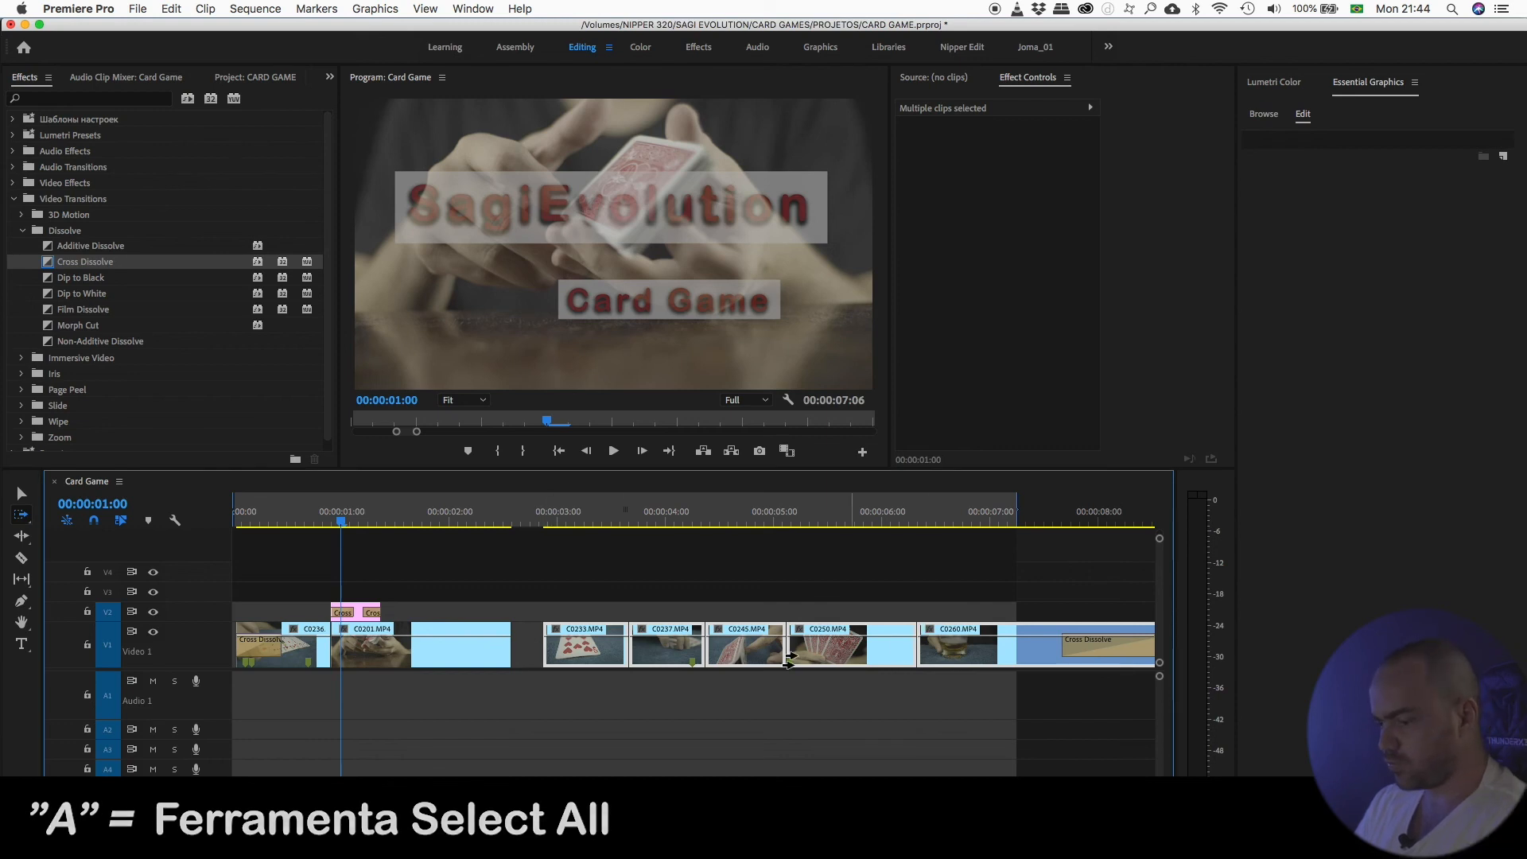
left_click(21, 496)
left_click_drag(585, 661, 552, 667)
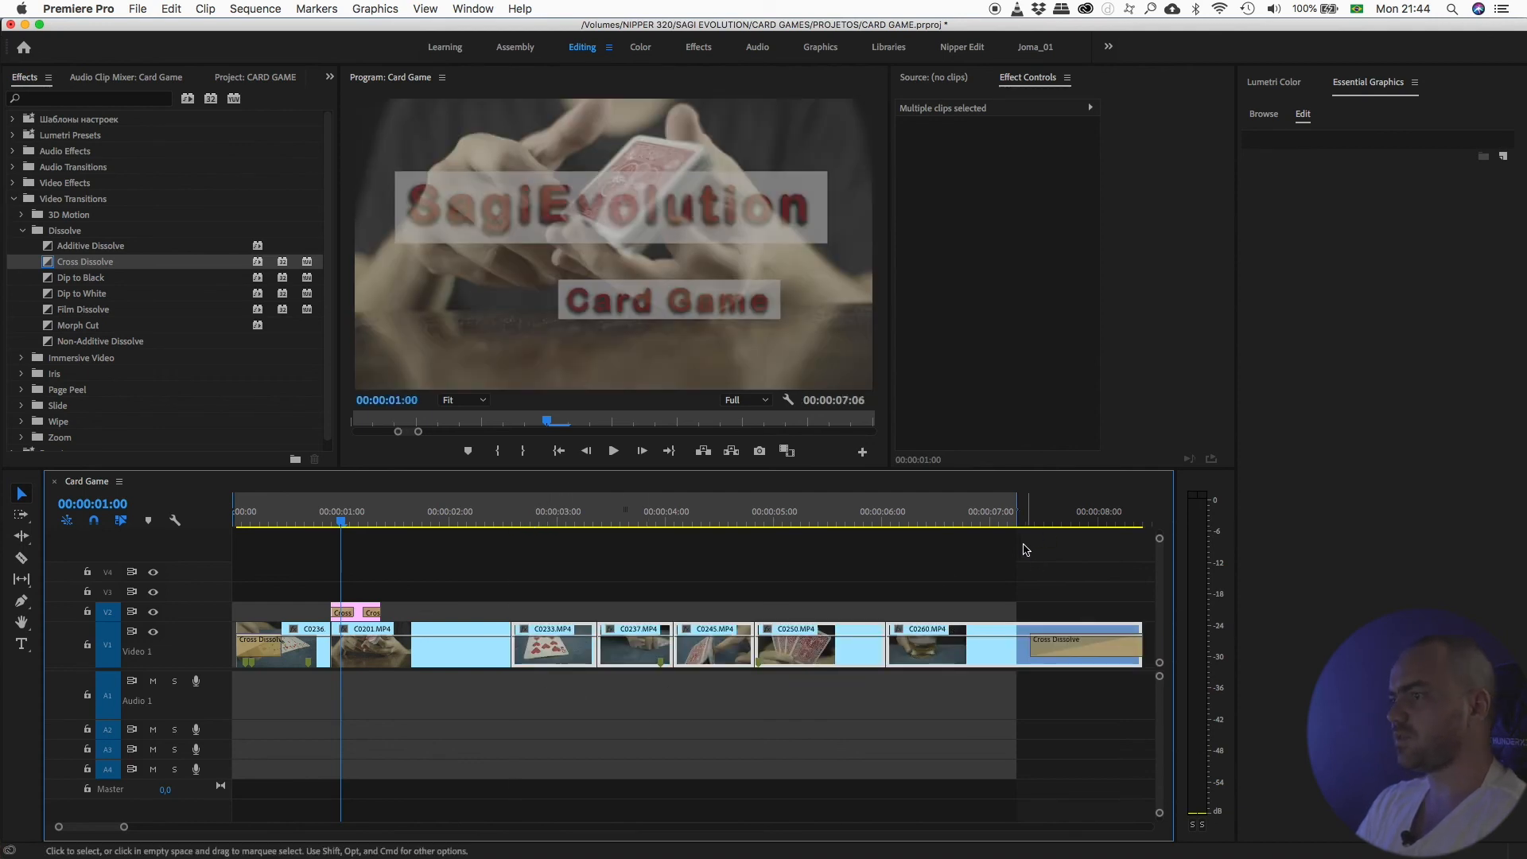
left_click(317, 9)
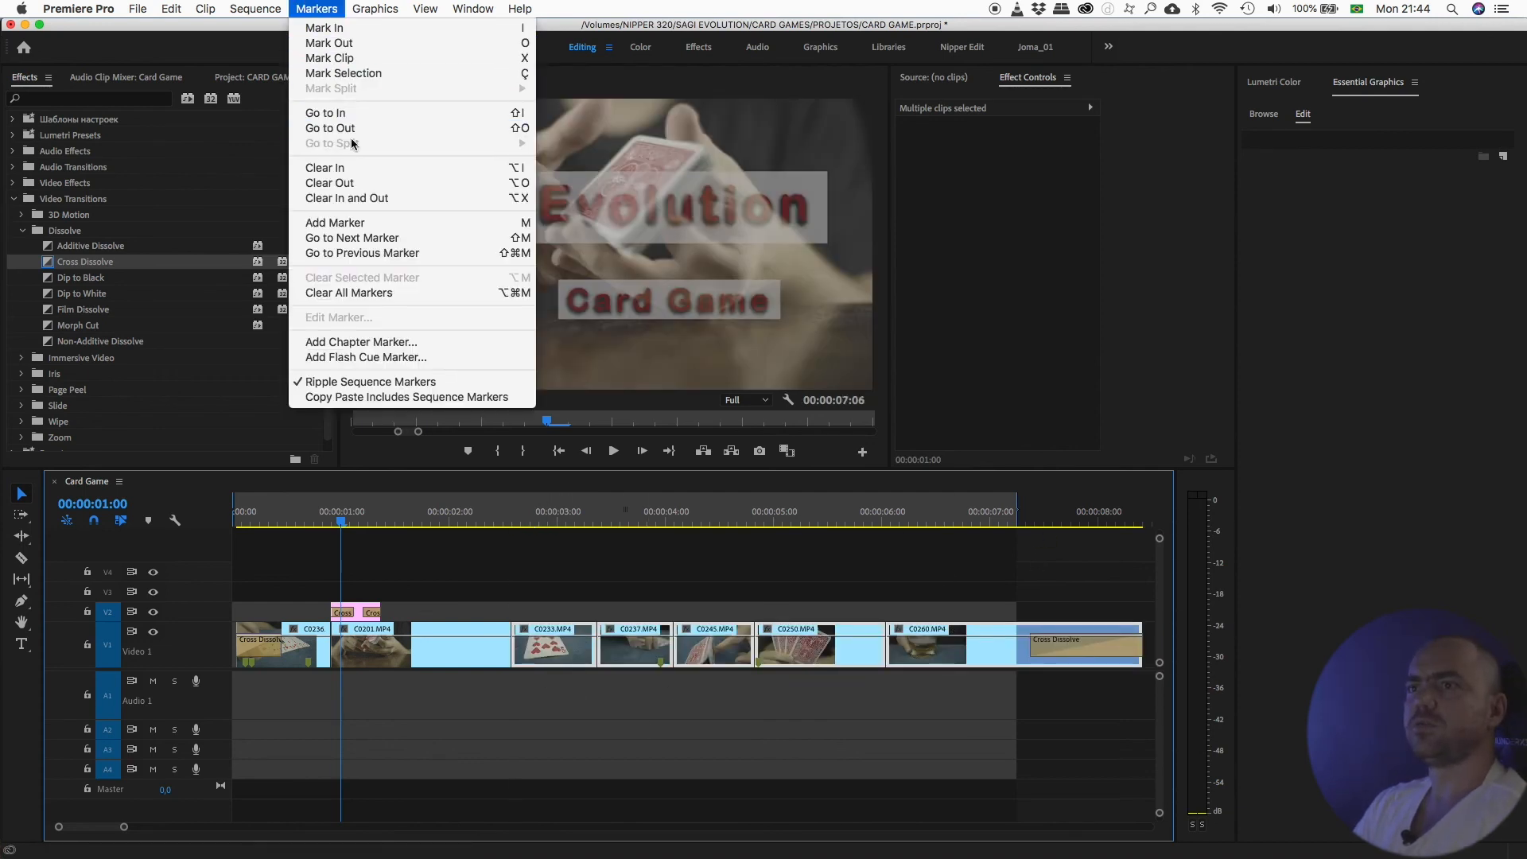
left_click(375, 198)
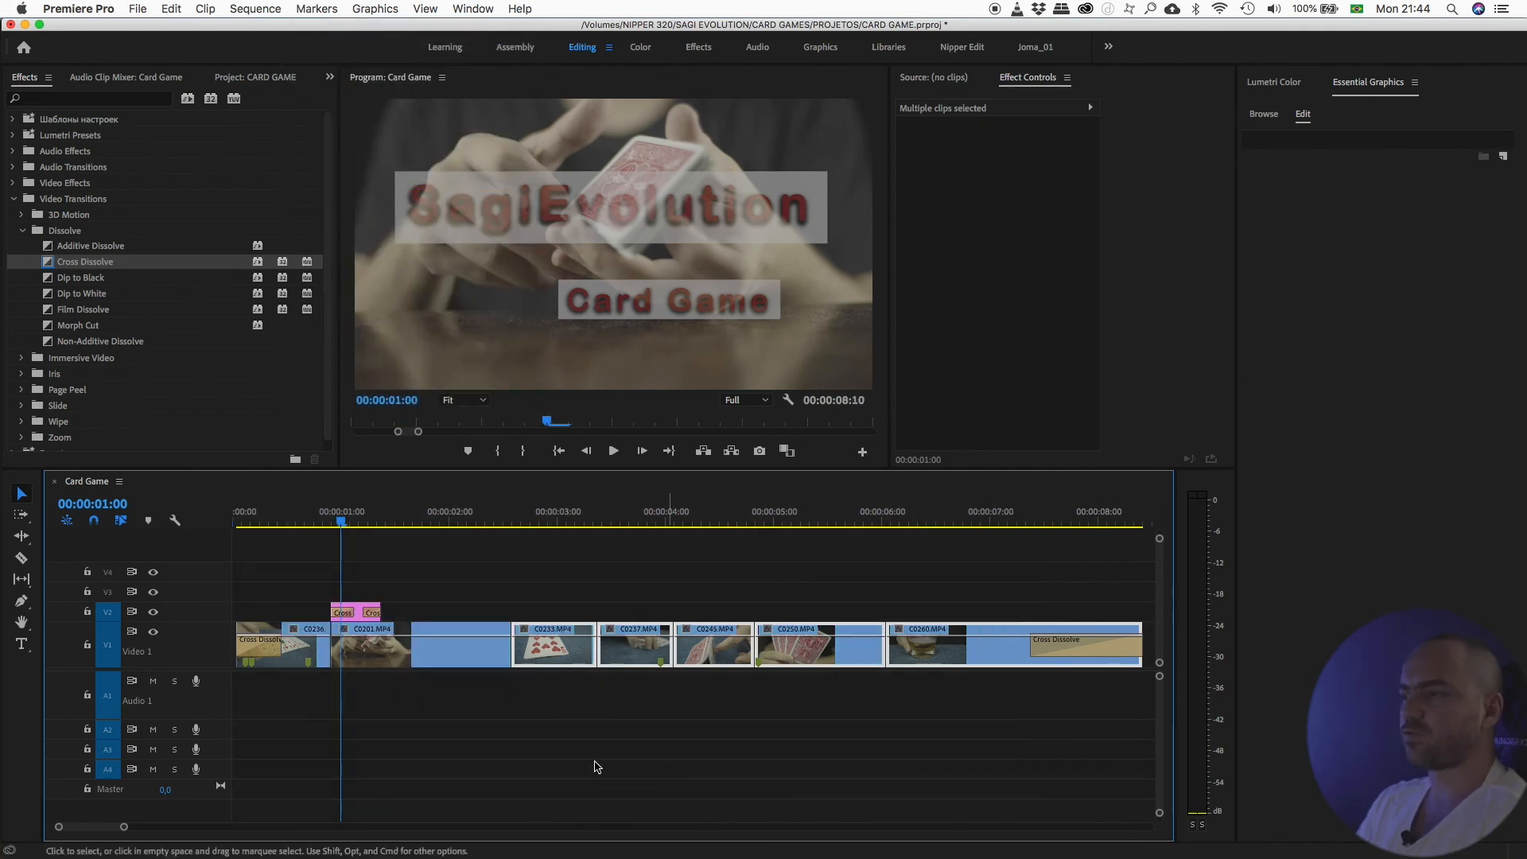
Extend the SagiEvolution title to the end of C0201, and lengthen its closing dissolve to 13 frames and its opening dissolve to 12
left_click_drag(343, 521, 311, 519)
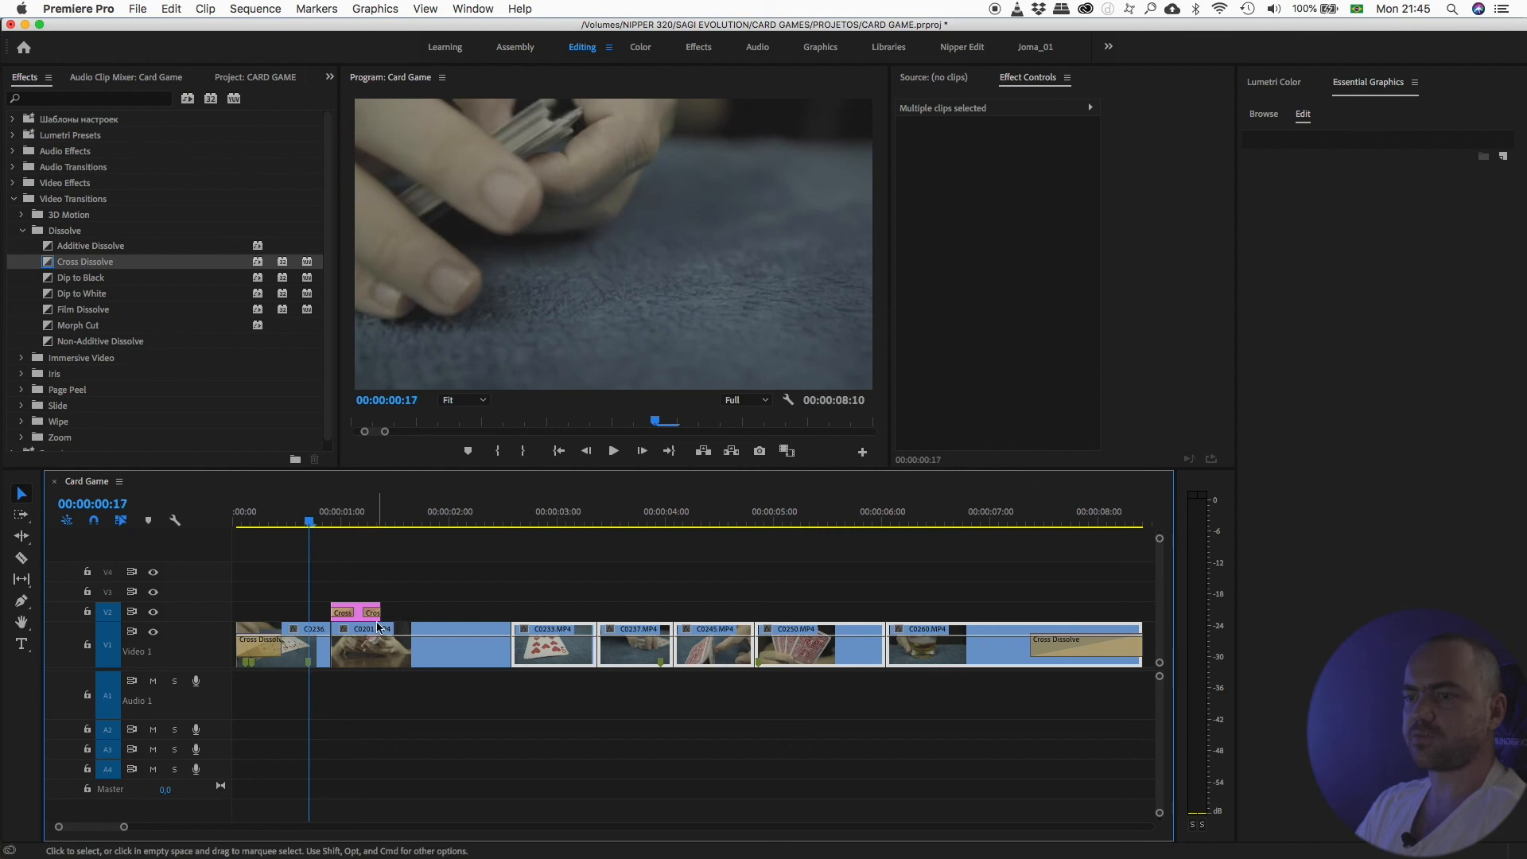
left_click_drag(387, 610, 511, 610)
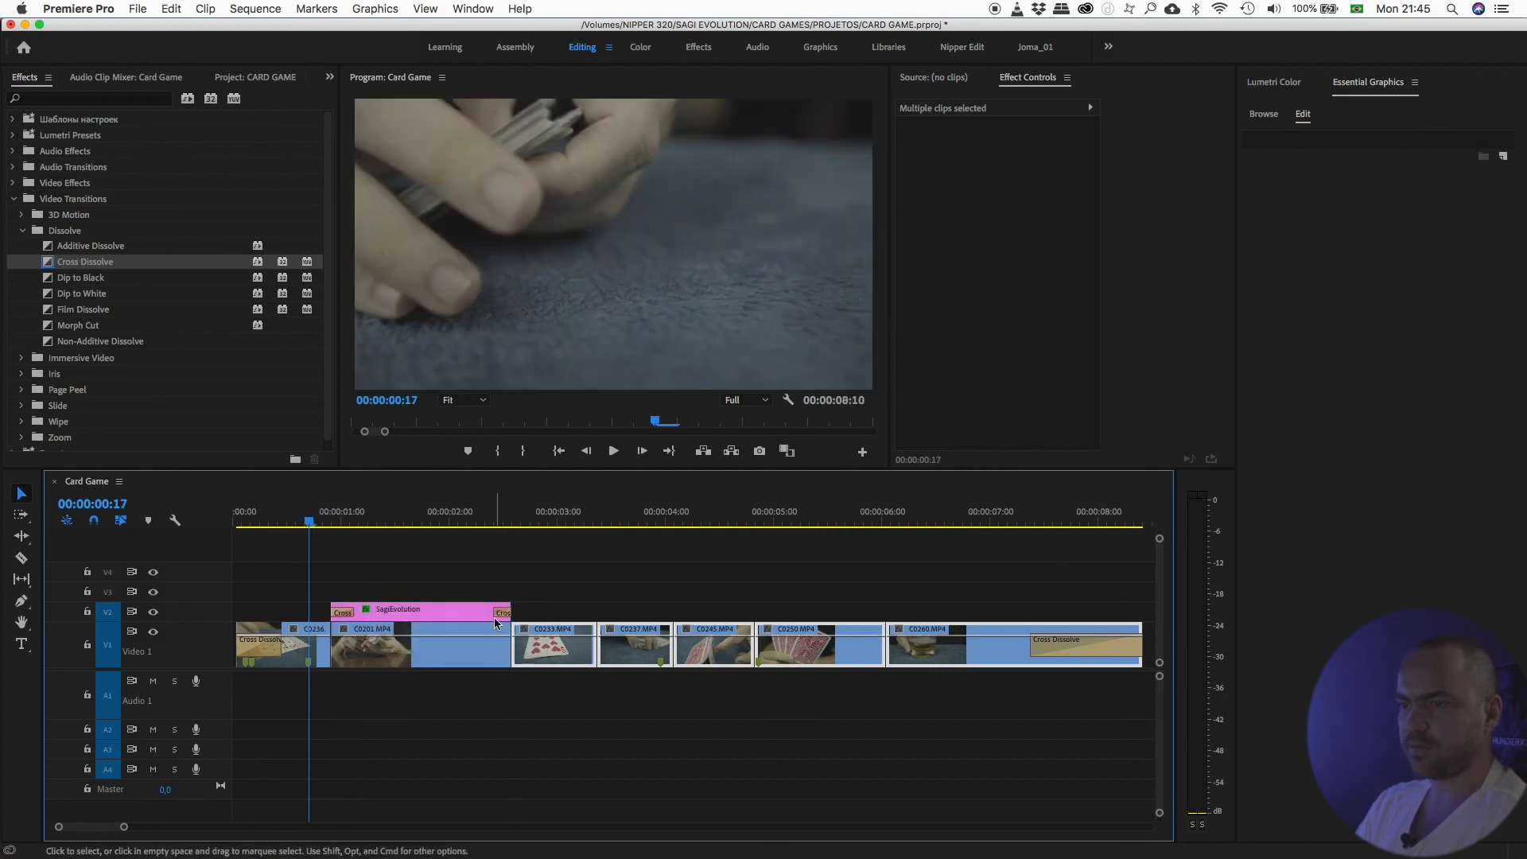
left_click_drag(494, 613, 458, 618)
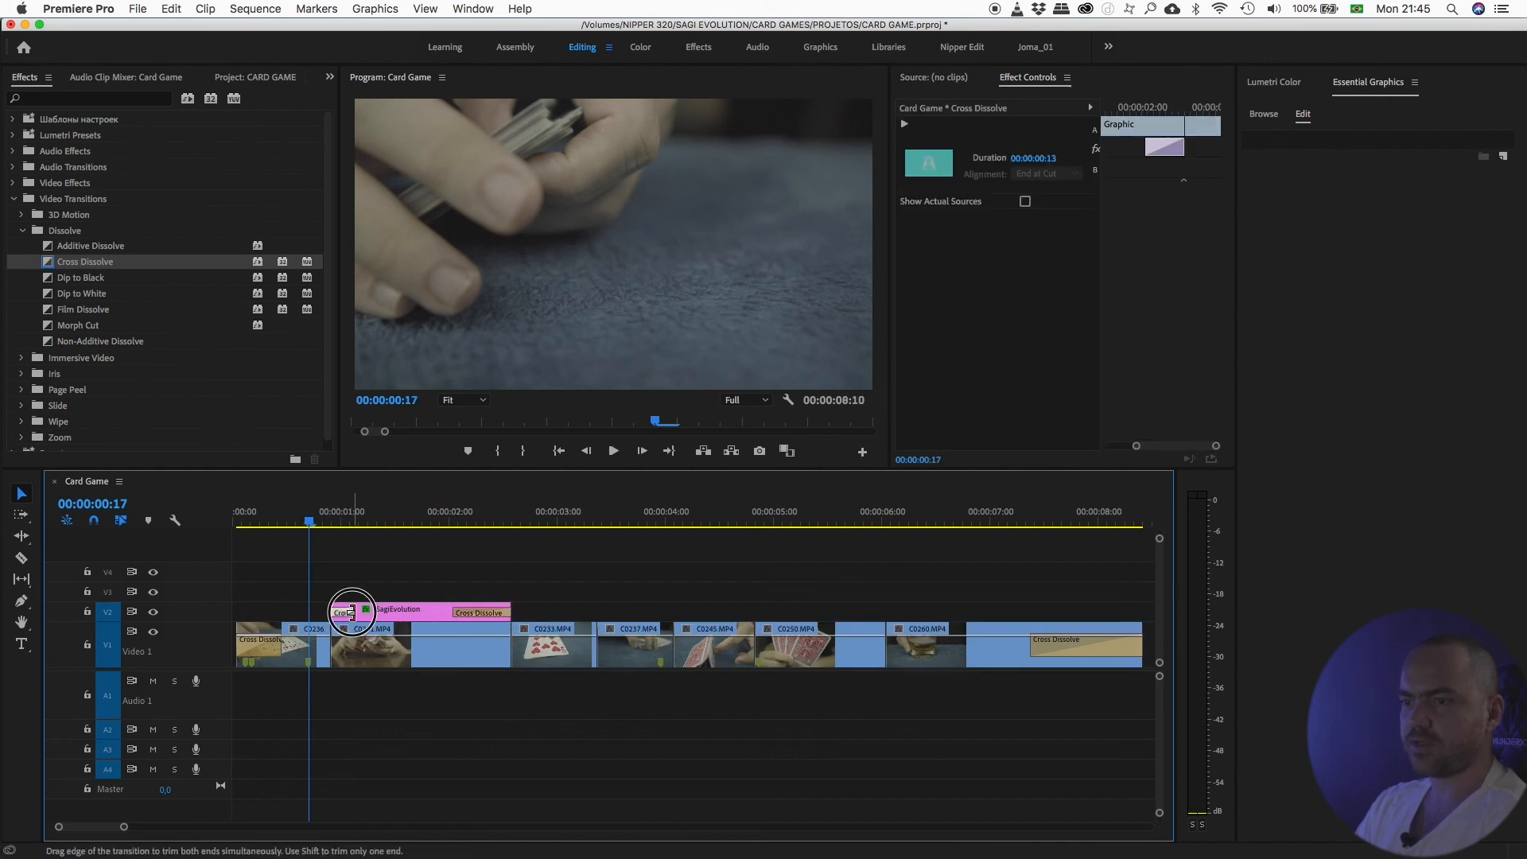
left_click_drag(352, 612, 382, 611)
Play the sequence from 00:00:00:14 to preview the title's fades, and return the playhead to 00:00:01:18
left_click_drag(313, 521, 296, 522)
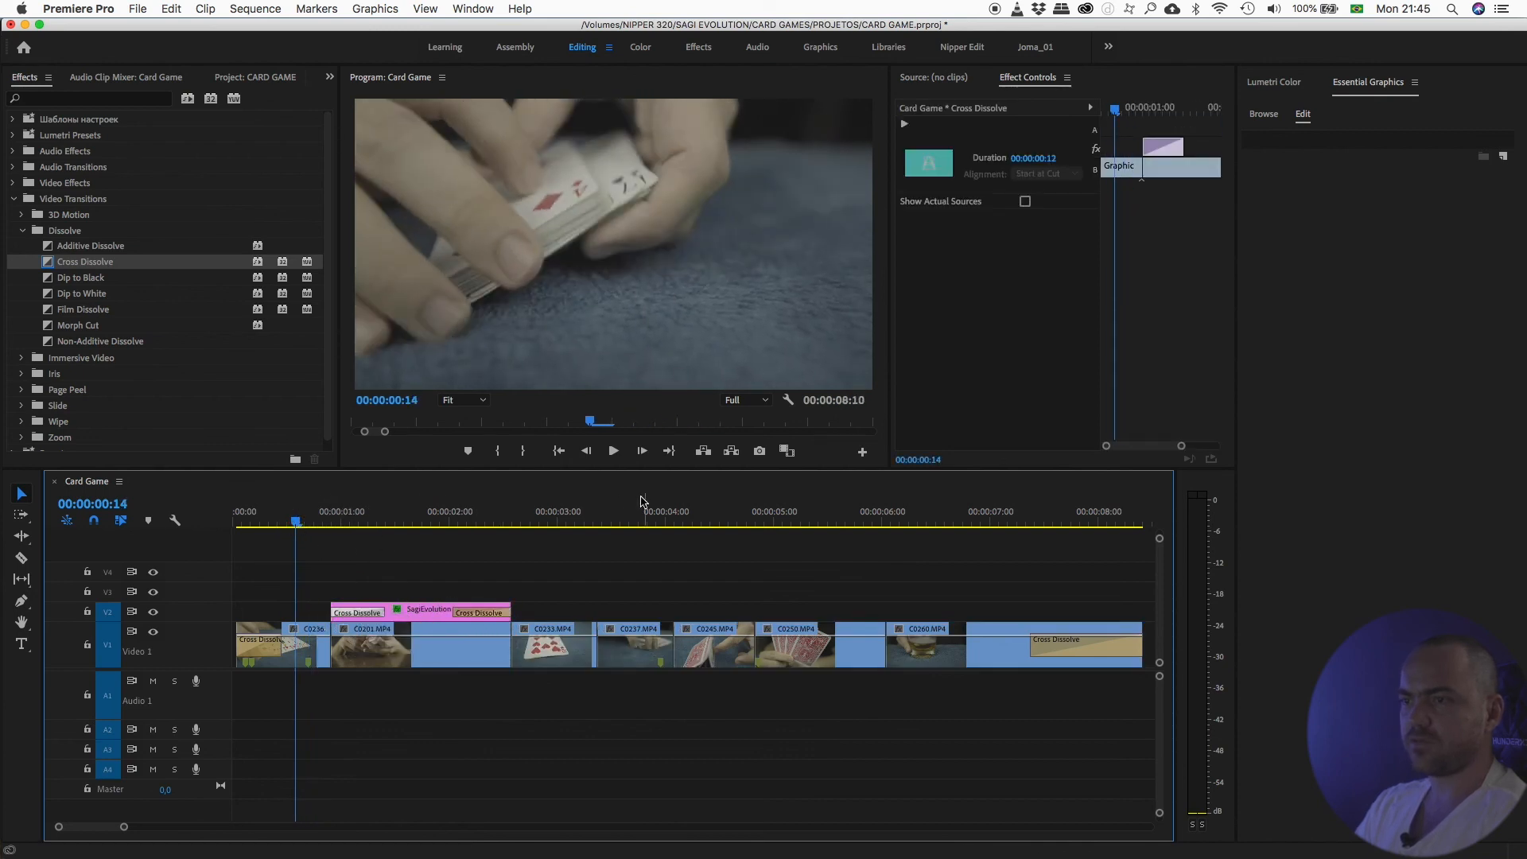
left_click(613, 452)
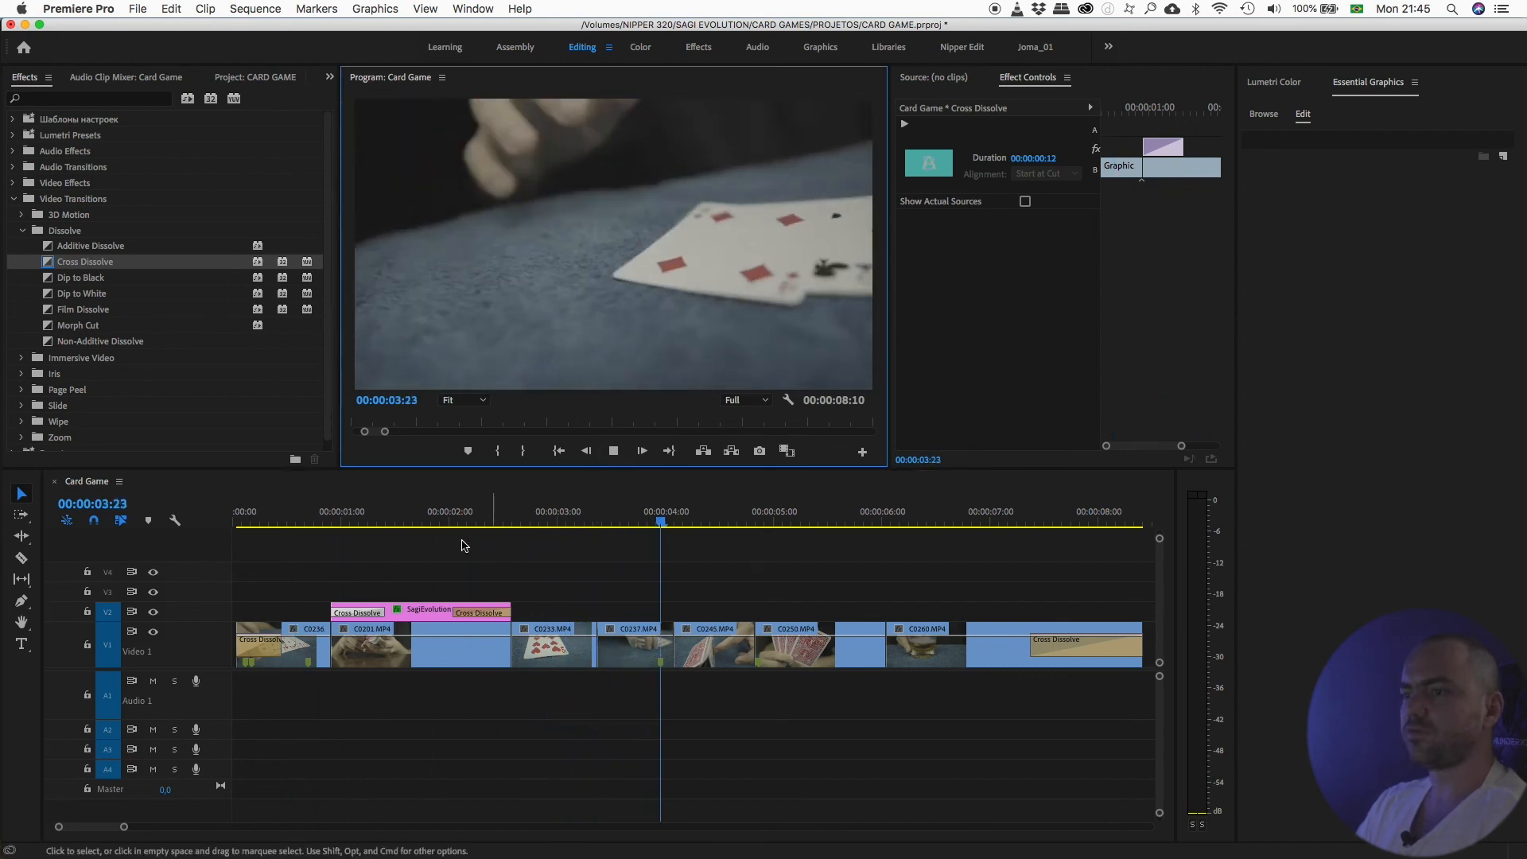
key("space")
mouse_move(435, 527)
left_mouse_down()
mouse_move(464, 527)
mouse_move(426, 534)
left_mouse_up()
Delete the SagiEvolution title with its dissolves from V2 and return the playhead to the sequence start
left_click(418, 611)
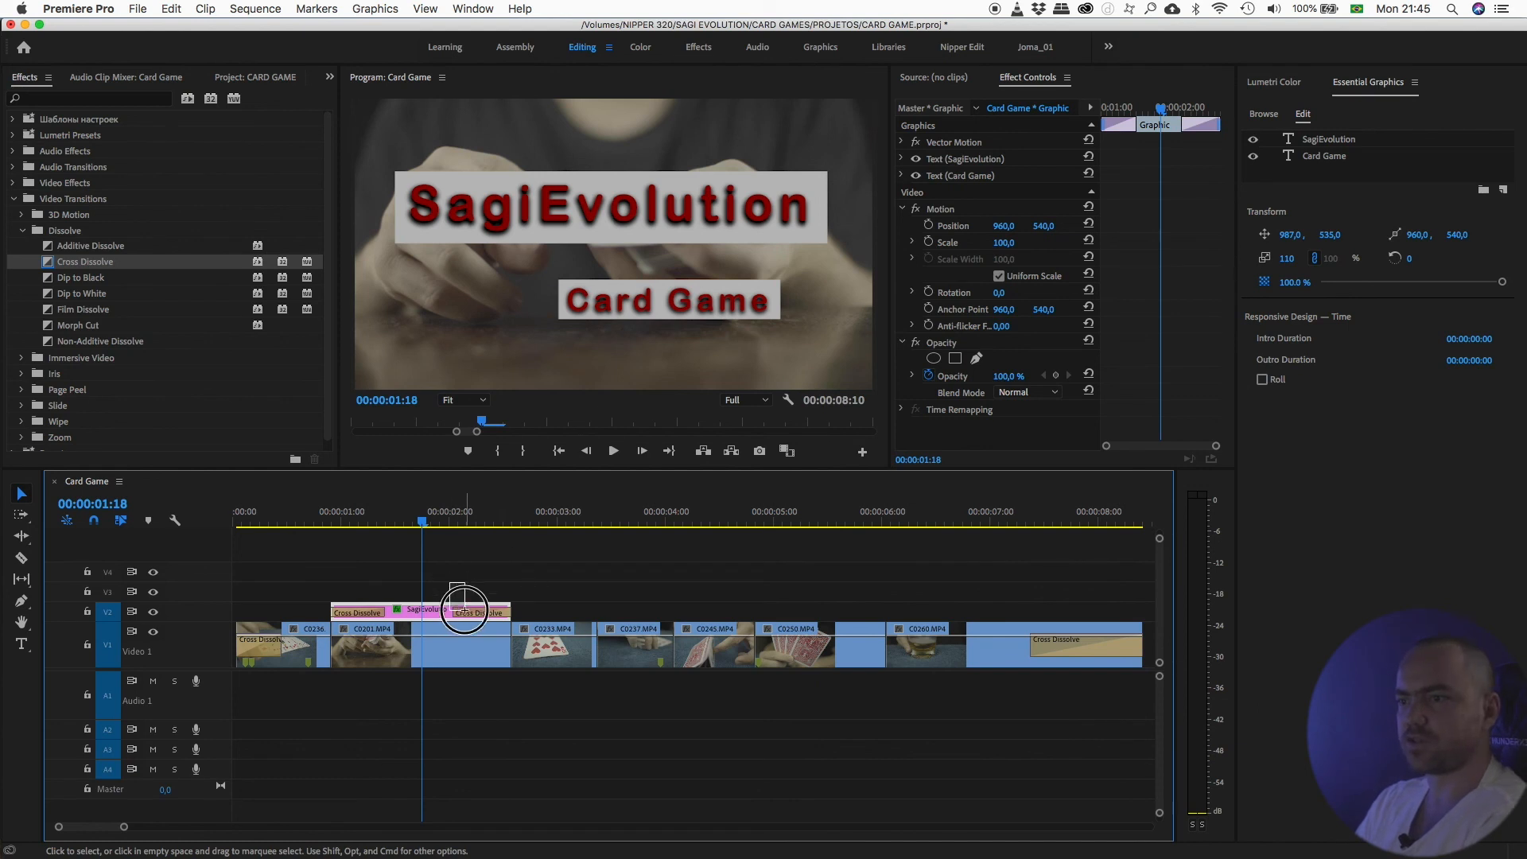
key("Delete")
key("Delete")
key("Home")
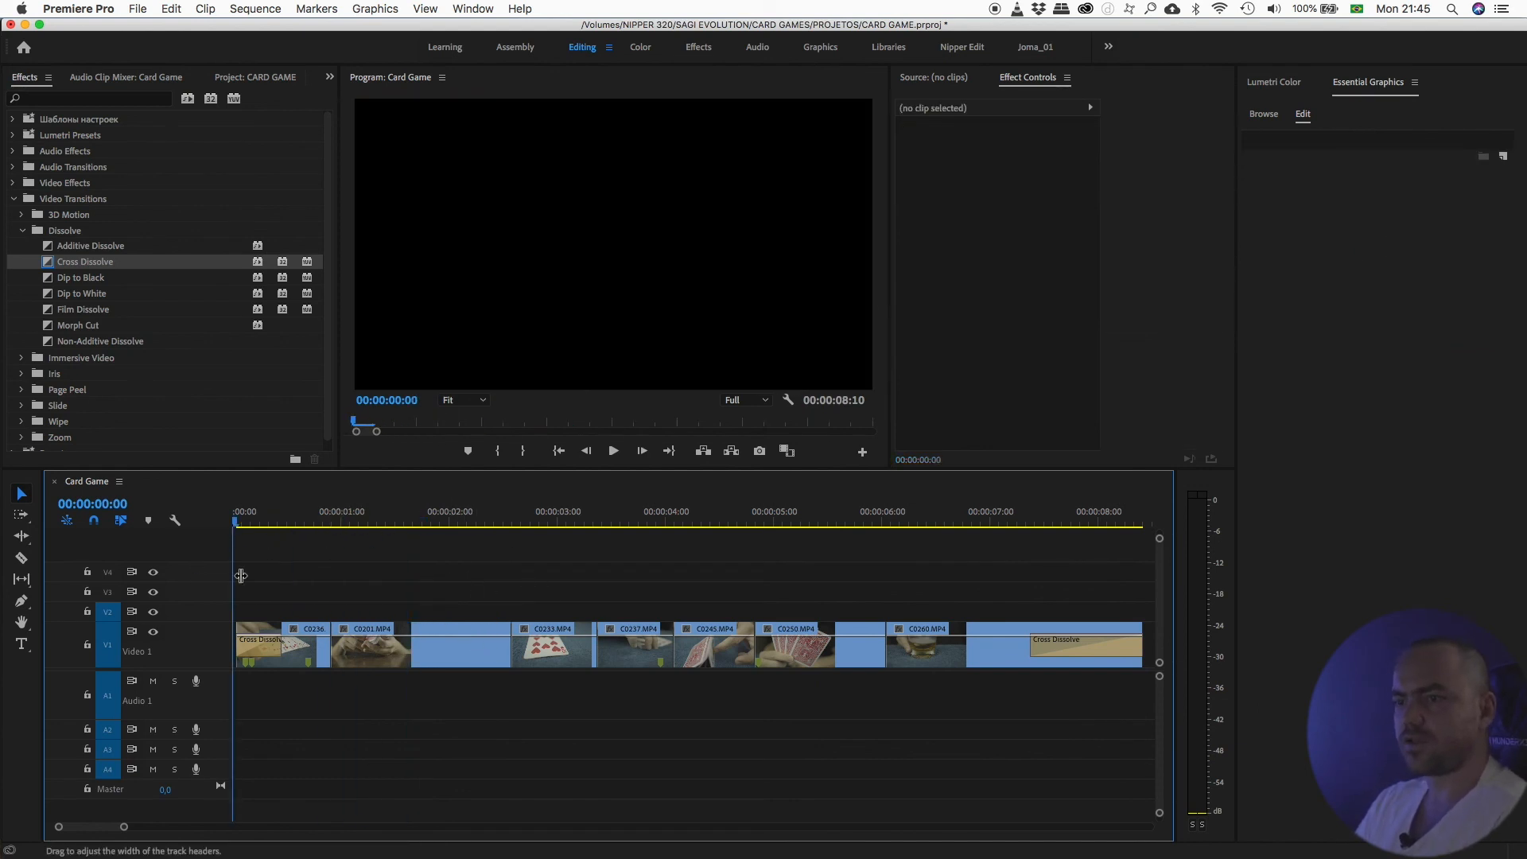
Select all the clips on V1 and move them later, leaving empty space at the start of the sequence
key("minus")
left_click_drag(727, 586, 206, 795)
left_click_drag(315, 648, 404, 648)
left_click(215, 528)
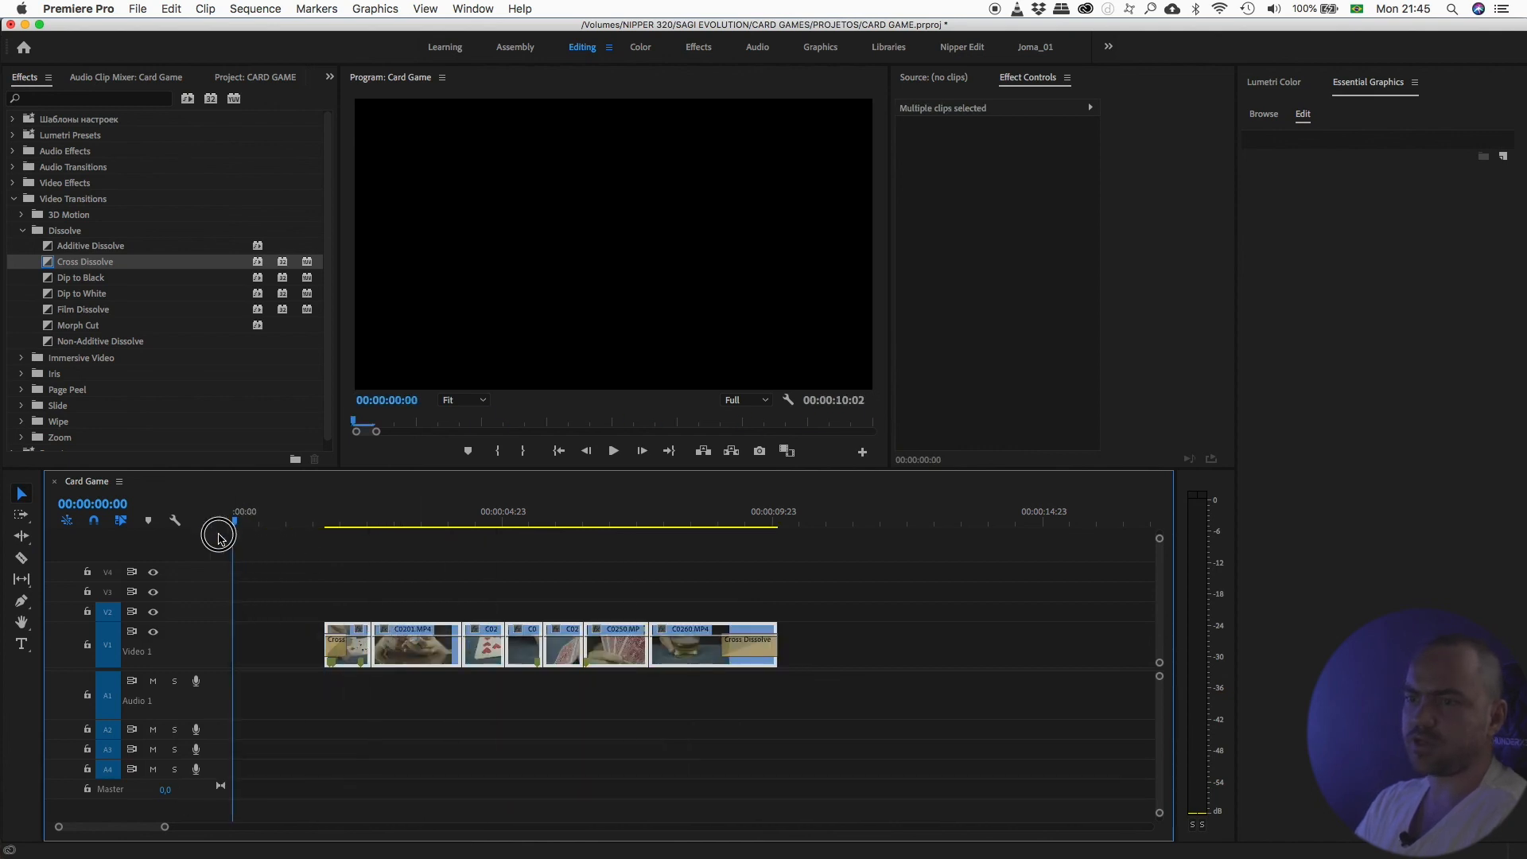
Add a "CARD GAME" text at the sequence start and place it near the centre of the black frame
left_click(17, 653)
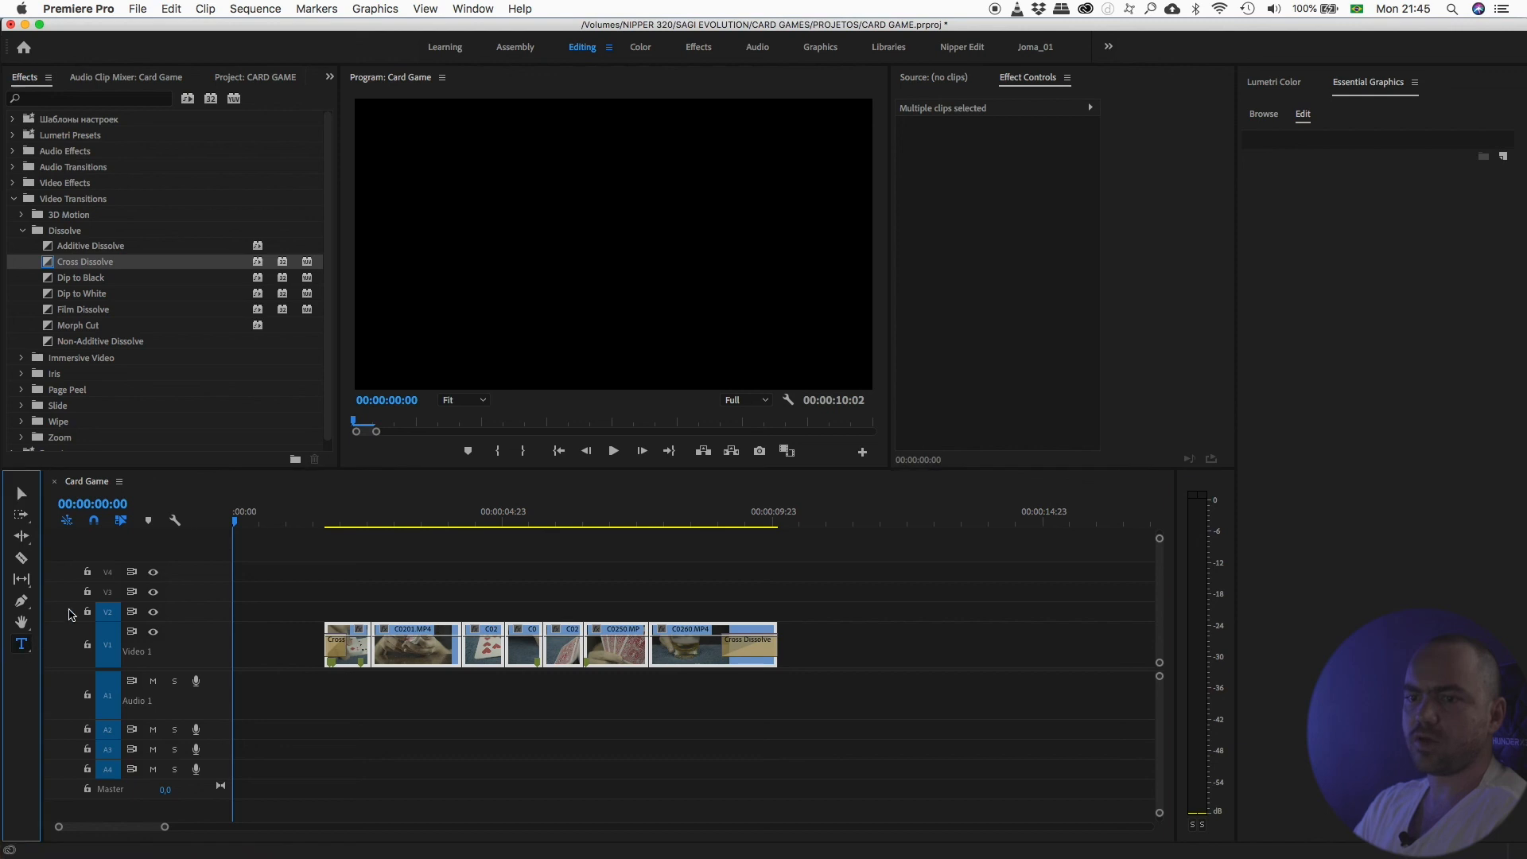
left_click(479, 233)
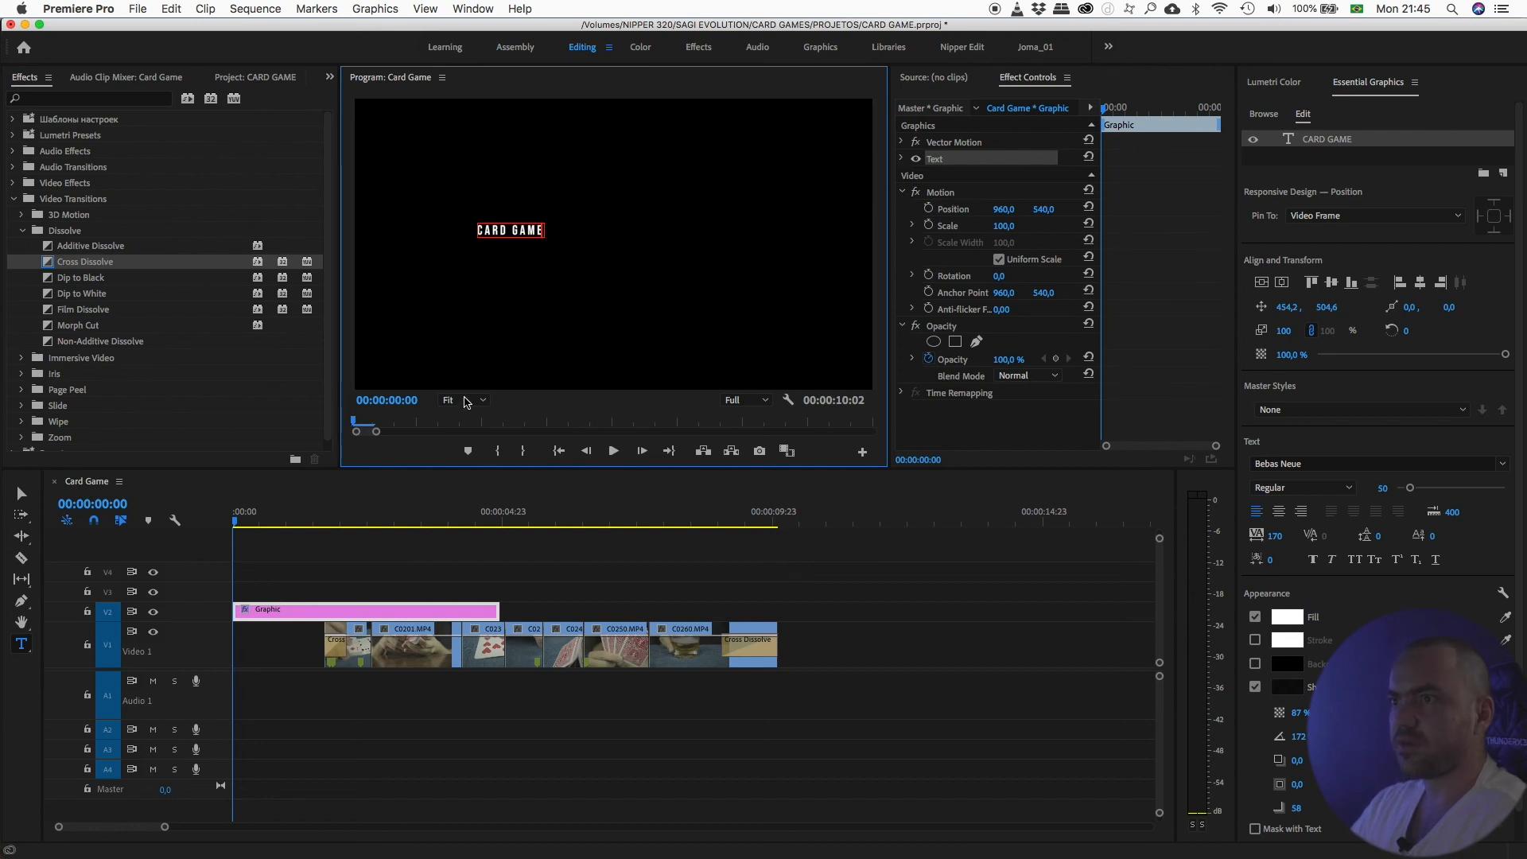
left_click(22, 494)
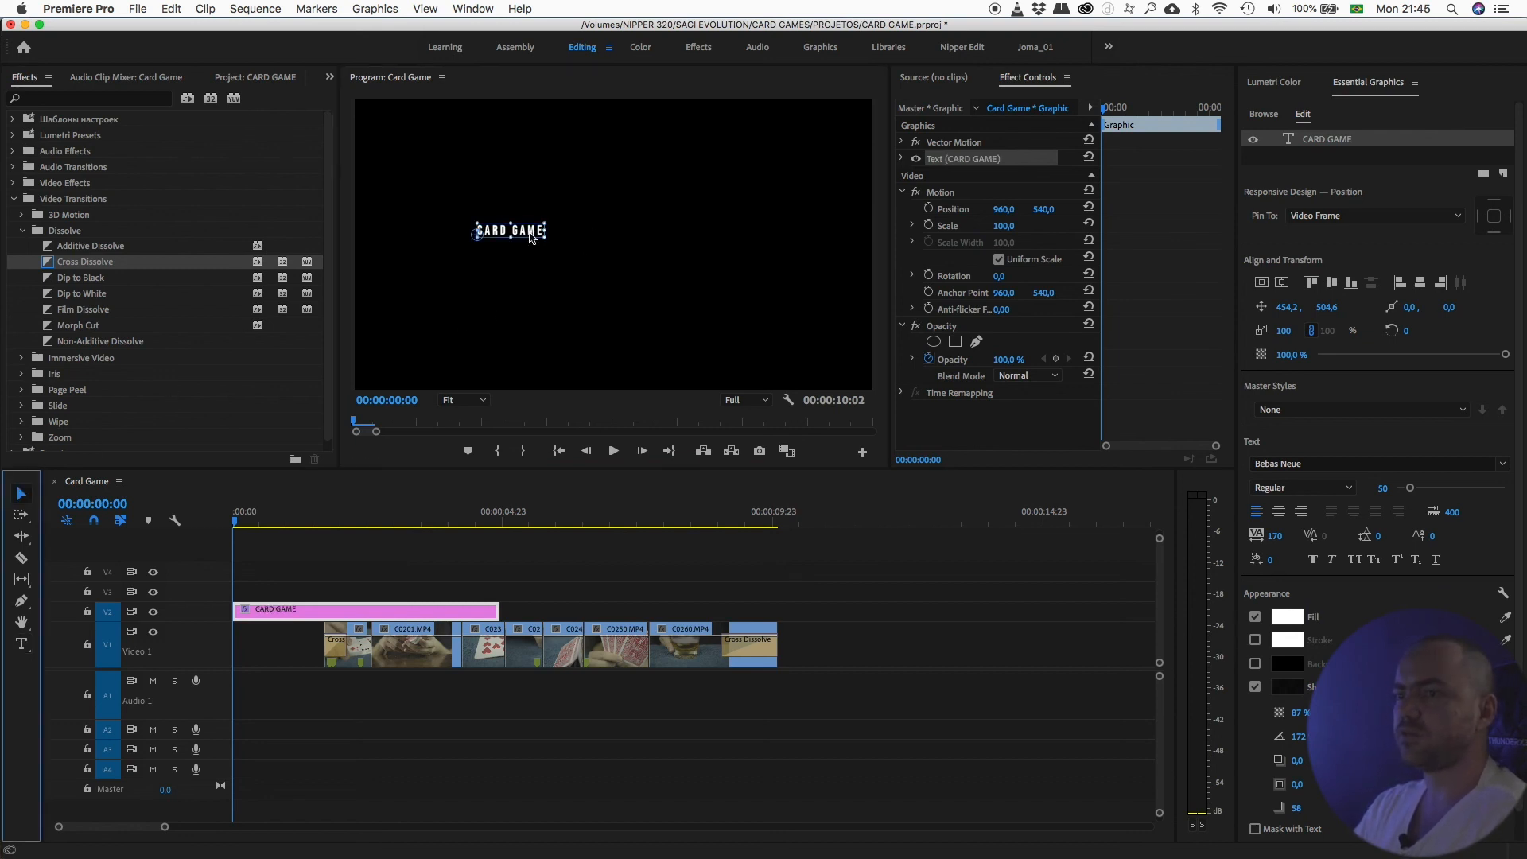
left_click_drag(525, 236, 606, 247)
Set the CARD GAME title's Vector Motion Scale to 335 with the playhead at 00:00:01:02
mouse_move(238, 519)
left_mouse_down()
mouse_move(281, 517)
mouse_move(220, 517)
left_mouse_up()
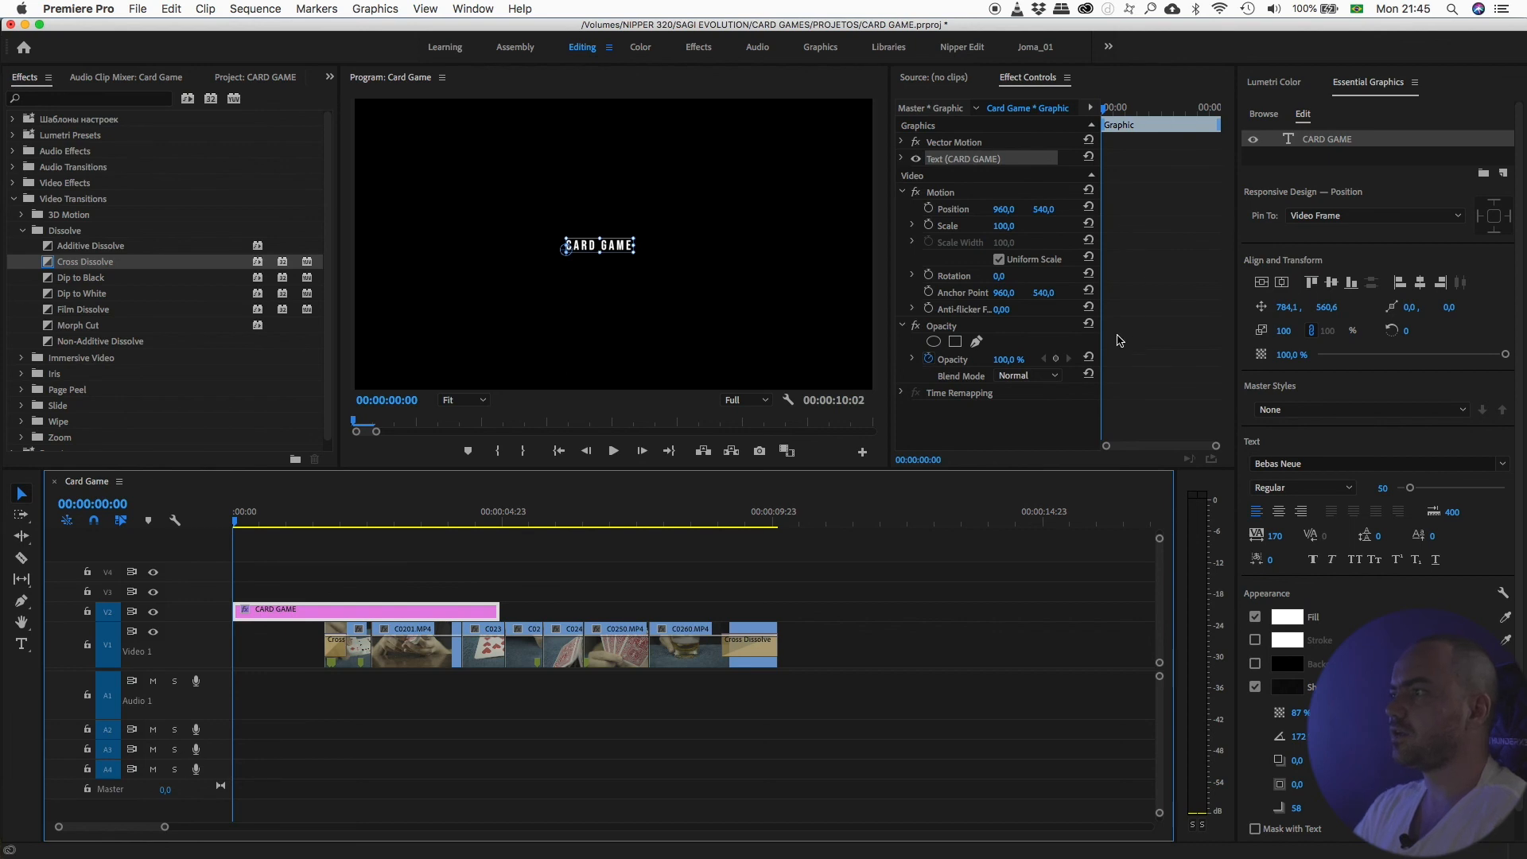
mouse_move(266, 521)
left_mouse_down()
mouse_move(289, 520)
mouse_move(249, 520)
mouse_move(317, 531)
mouse_move(279, 534)
mouse_move(290, 527)
left_mouse_up()
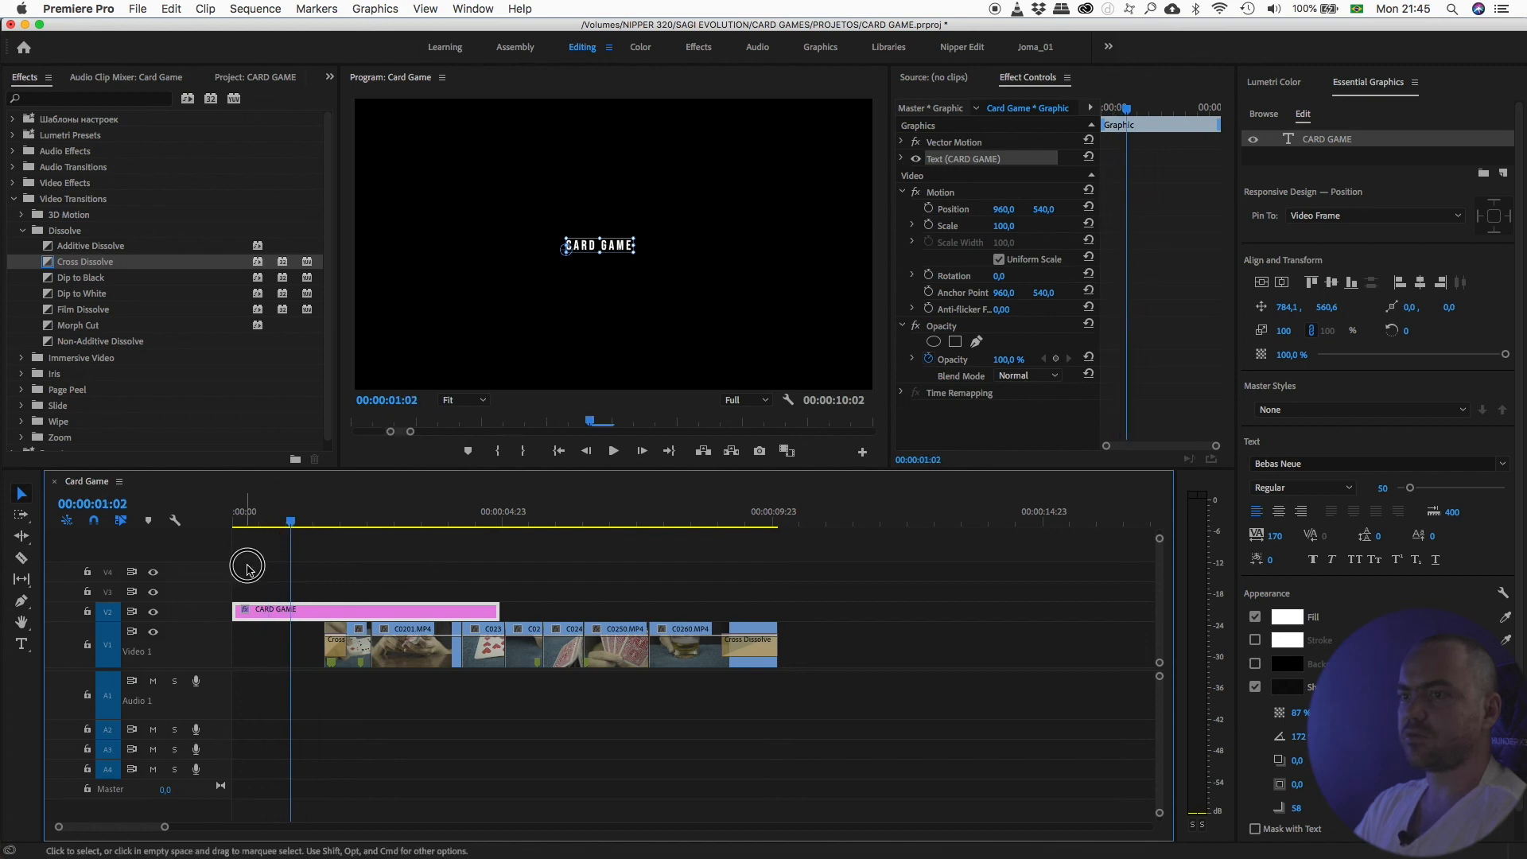
left_click_drag(282, 637, 283, 637)
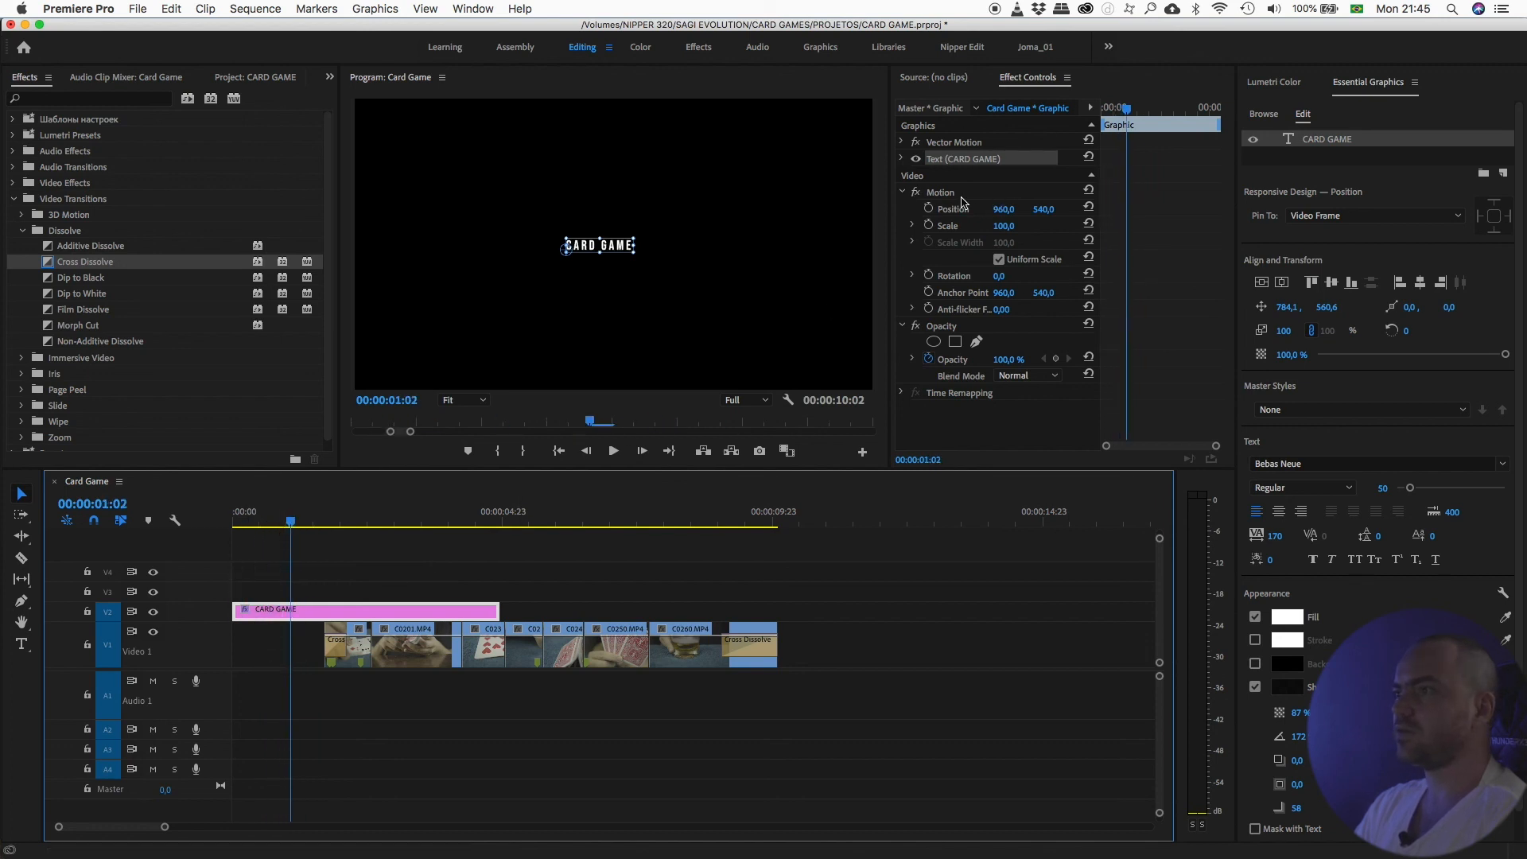
left_click(903, 144)
left_click_drag(1004, 175, 1156, 176)
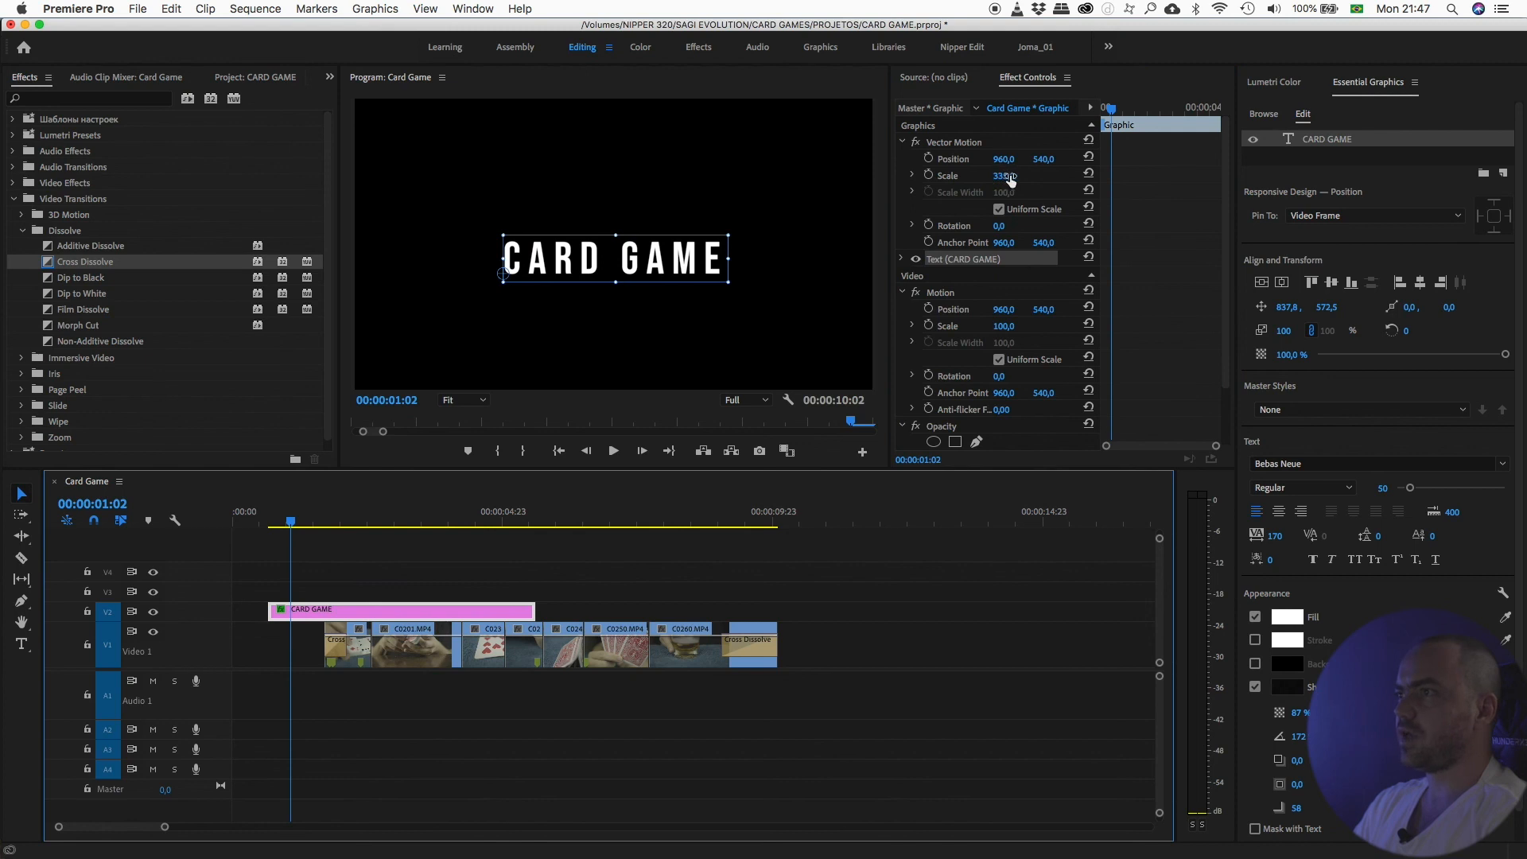
Move the CARD GAME title to near the sequence start and trim its end to where the first V1 clip begins
left_click_drag(321, 615, 288, 612)
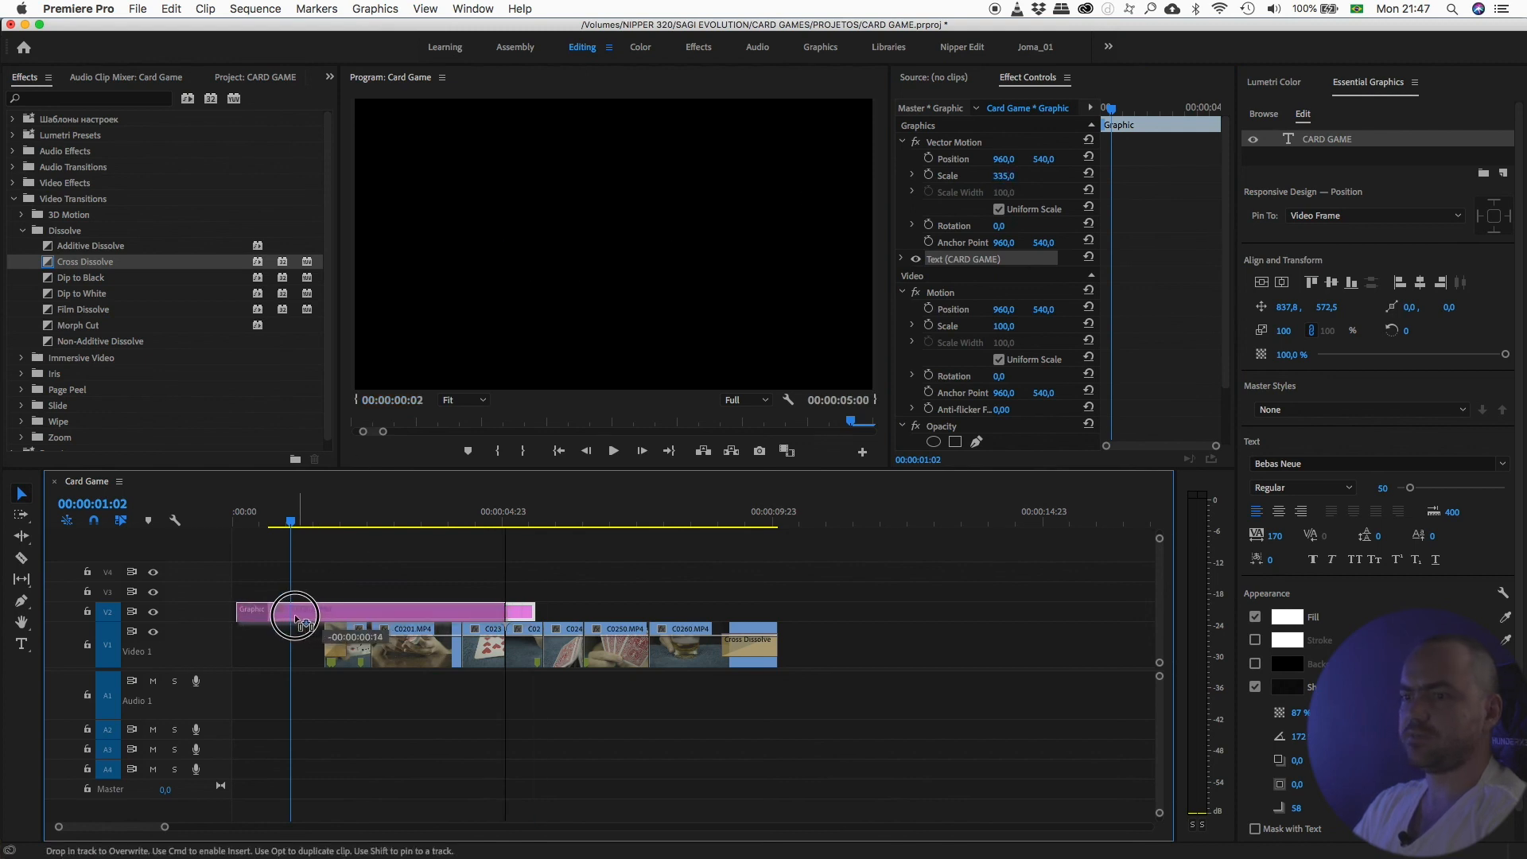
left_click_drag(248, 510, 355, 514)
left_click_drag(509, 614, 332, 615)
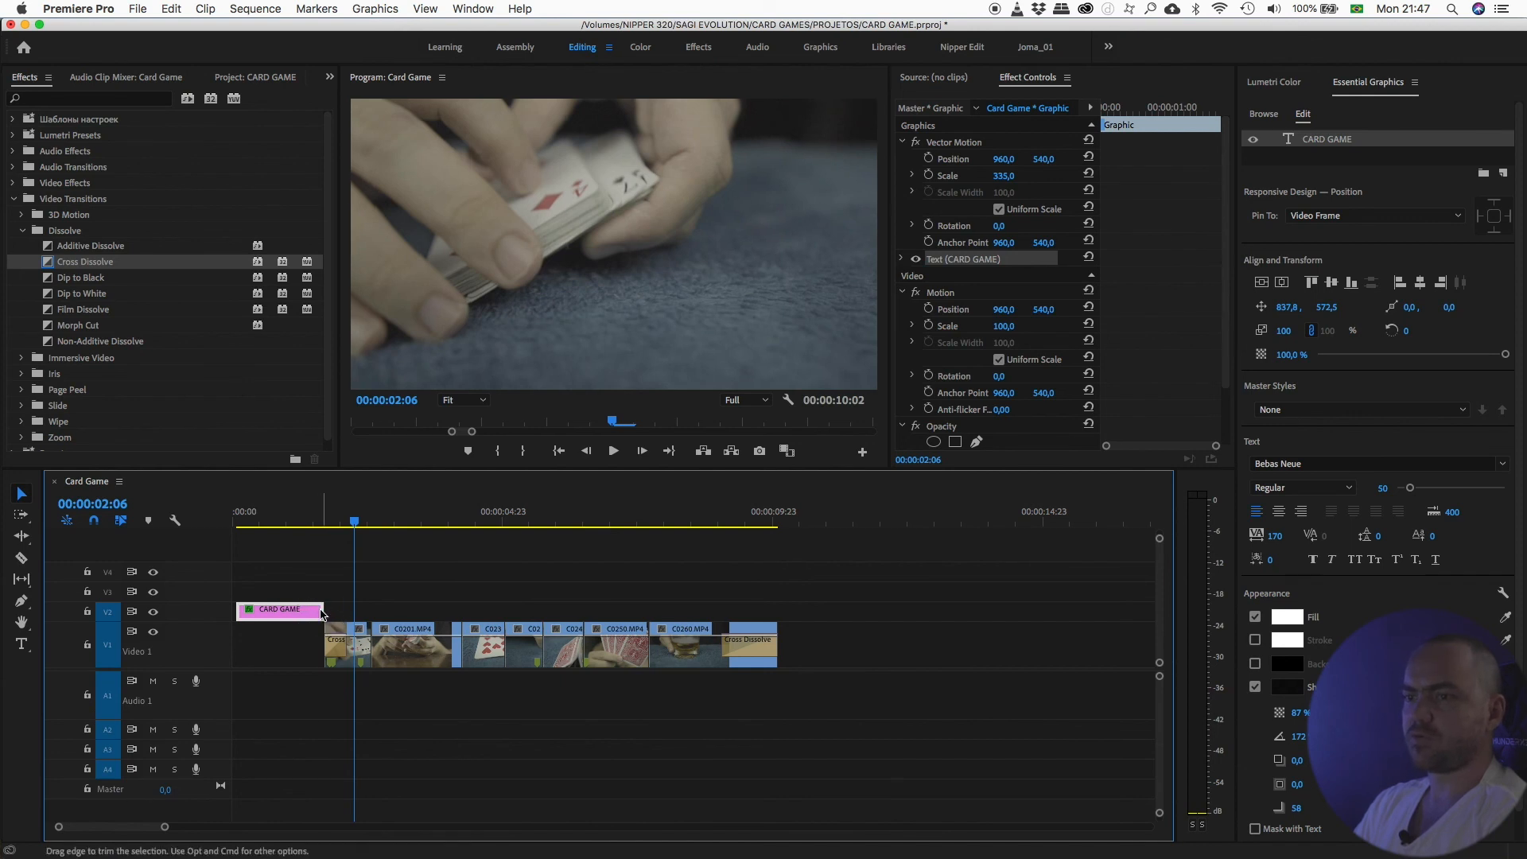
Apply the default transition to the end of the CARD GAME title
right_click(324, 617)
left_click(372, 714)
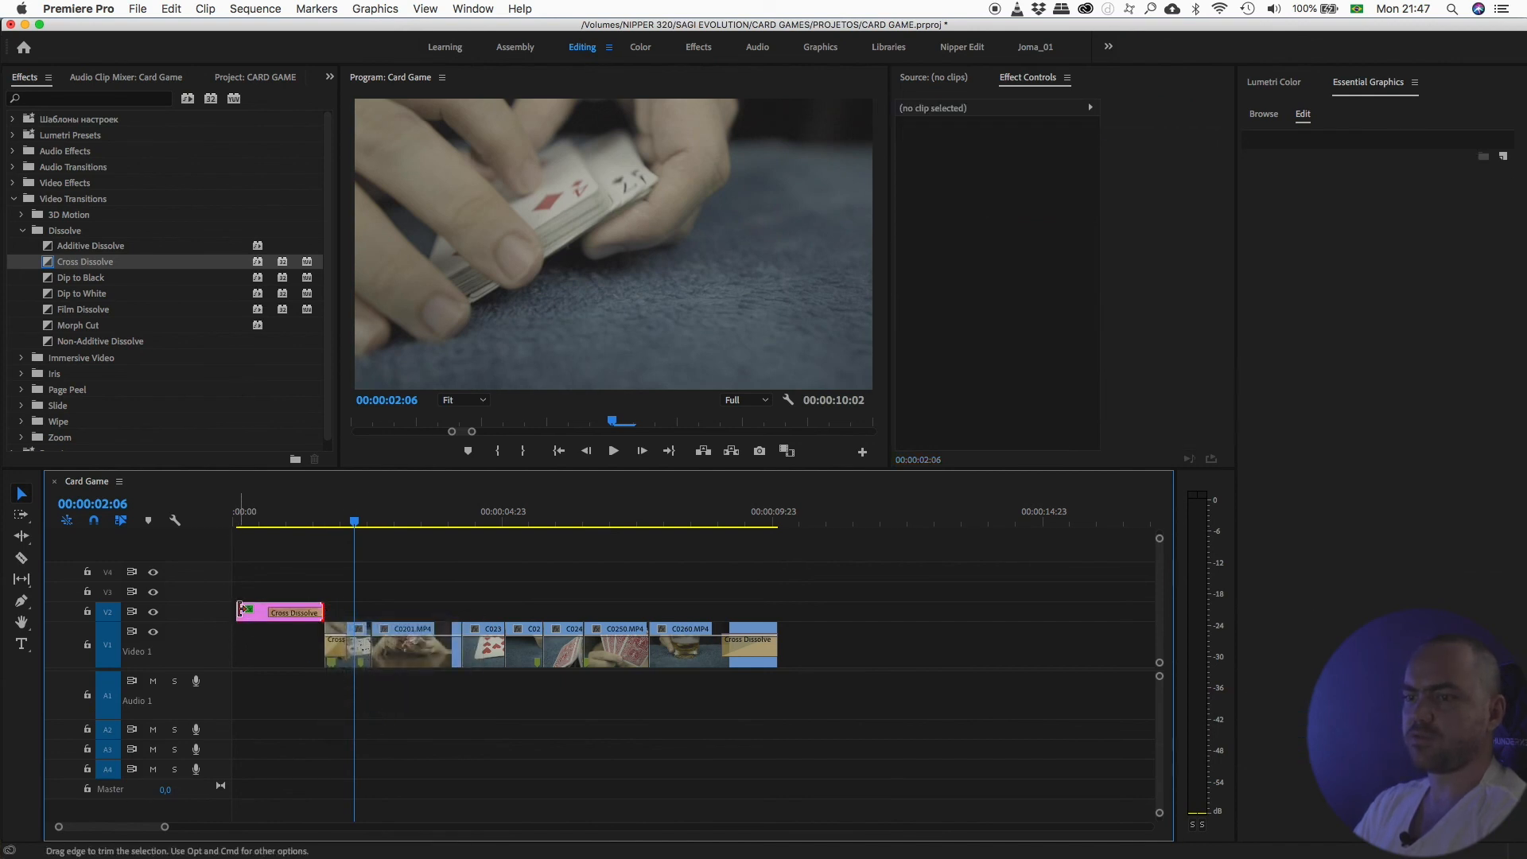
Apply the default transition to the start of the CARD GAME title and shorten its closing Cross Dissolve to 00:00:00:15
right_click(241, 610)
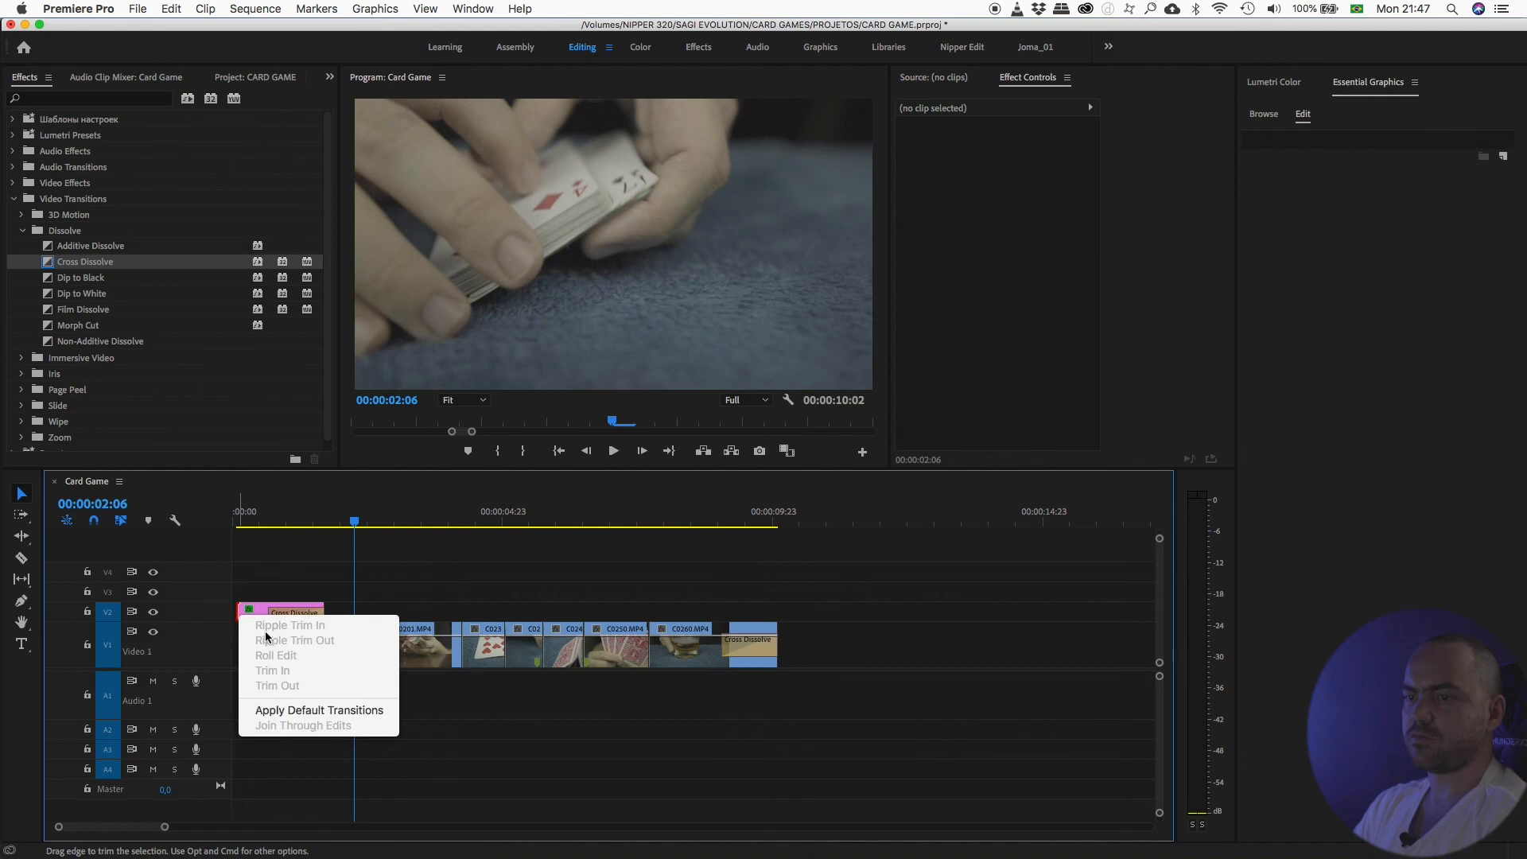
left_click(274, 711)
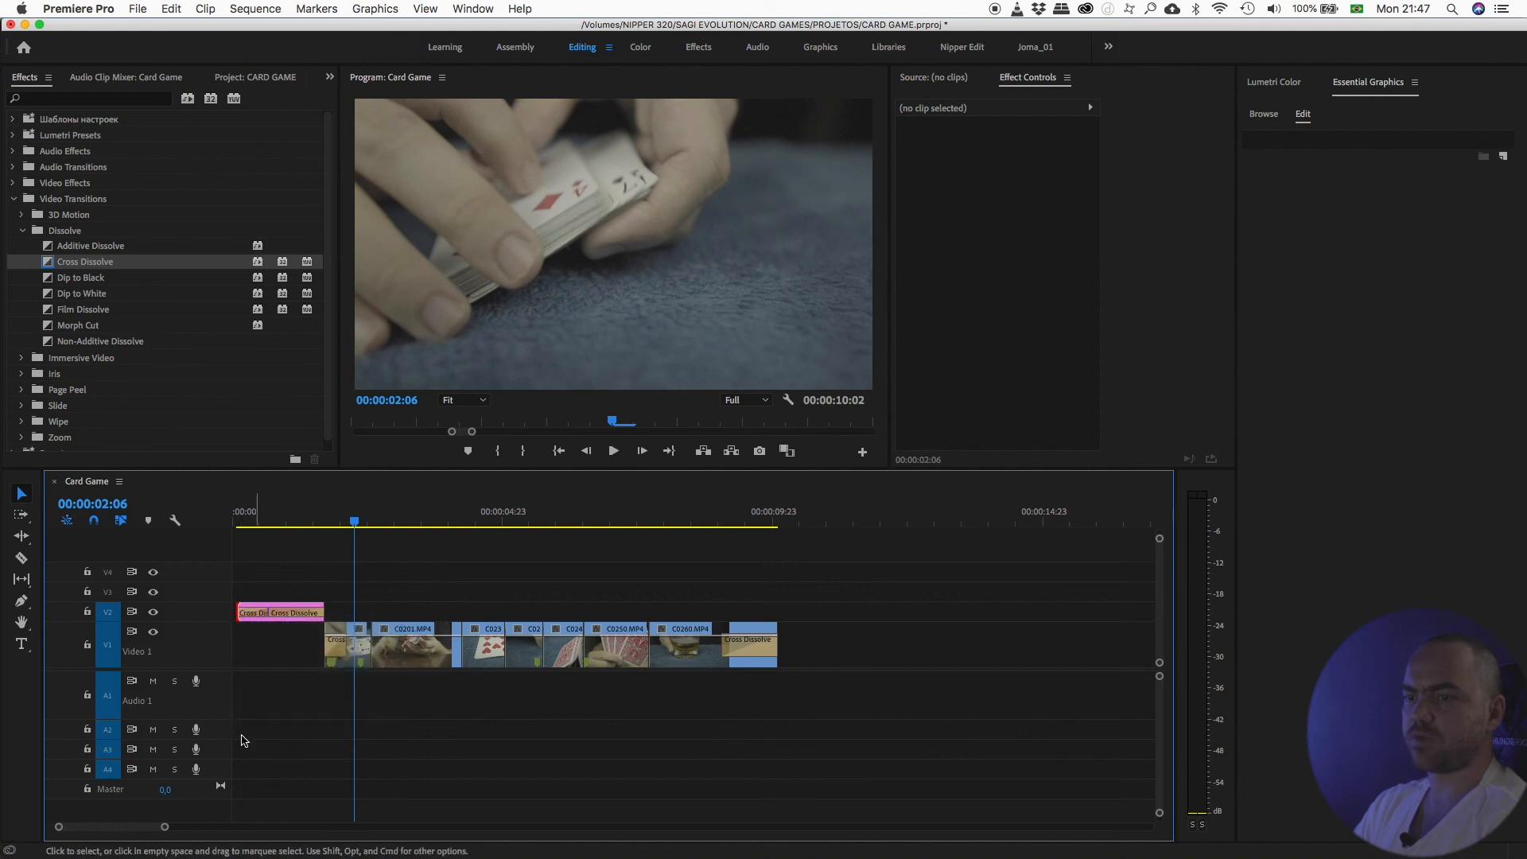
left_click_drag(165, 827, 104, 828)
left_click_drag(363, 621, 440, 614)
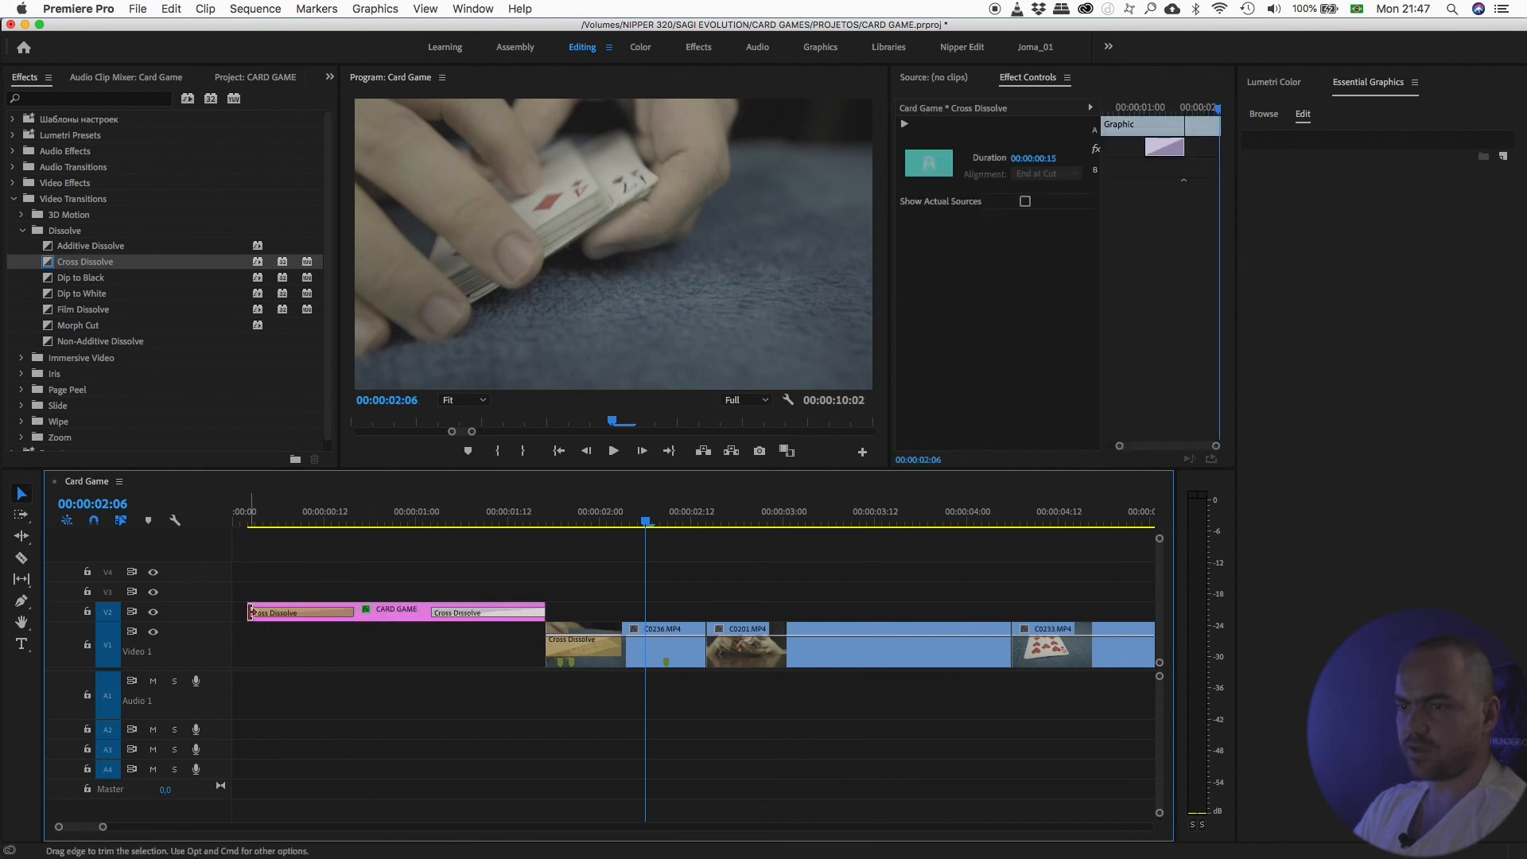
Extend the start of the CARD GAME title back to the very beginning of the sequence
left_click_drag(251, 612, 234, 613)
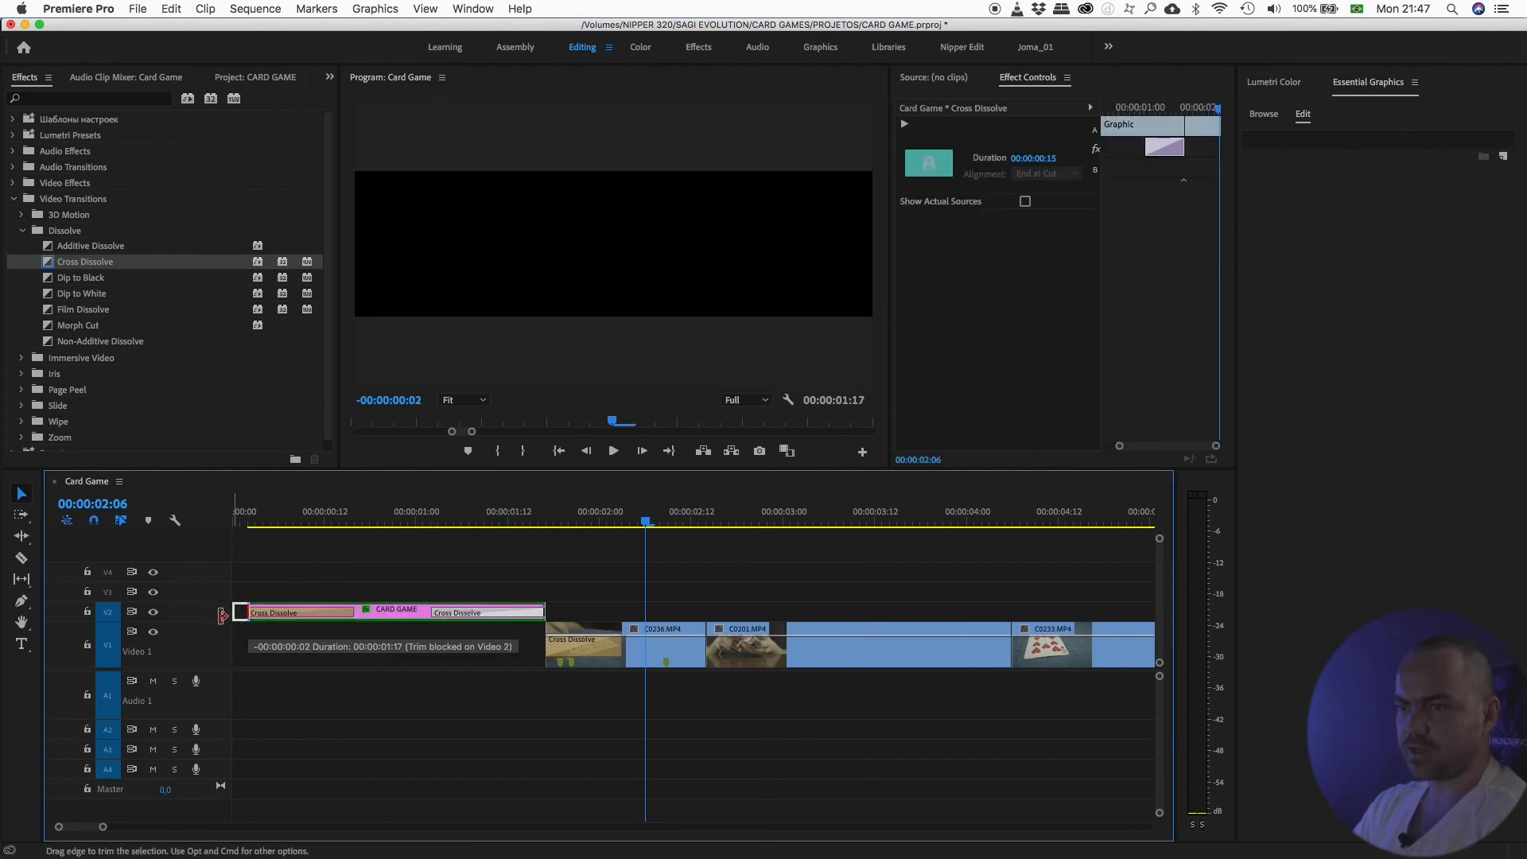
left_click_drag(223, 615, 225, 613)
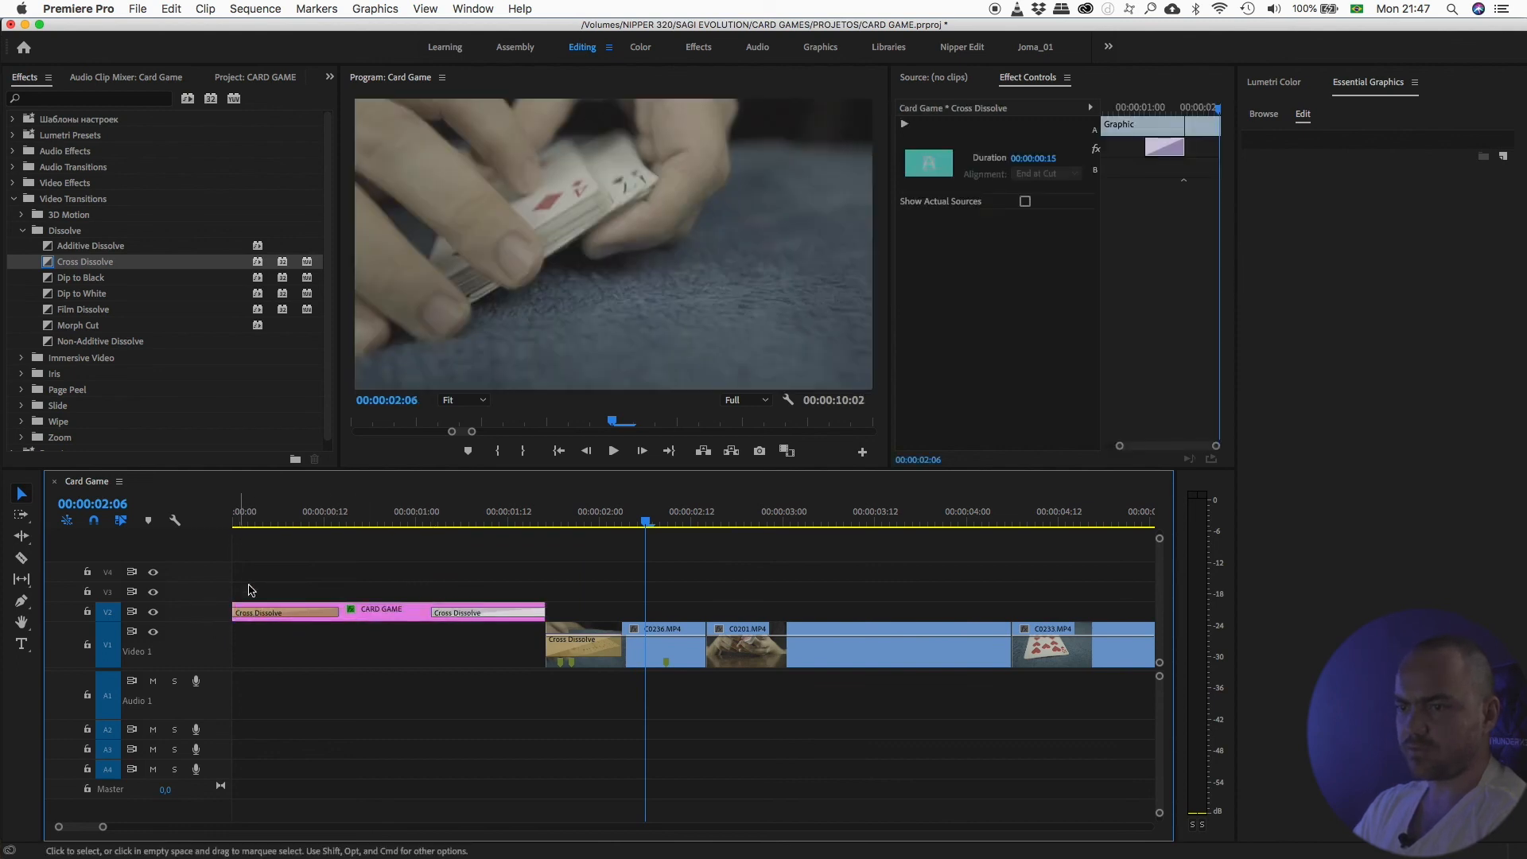
Play the sequence from 00:00:00:00 to review the title's fade in and fade out
left_click_drag(319, 523, 221, 539)
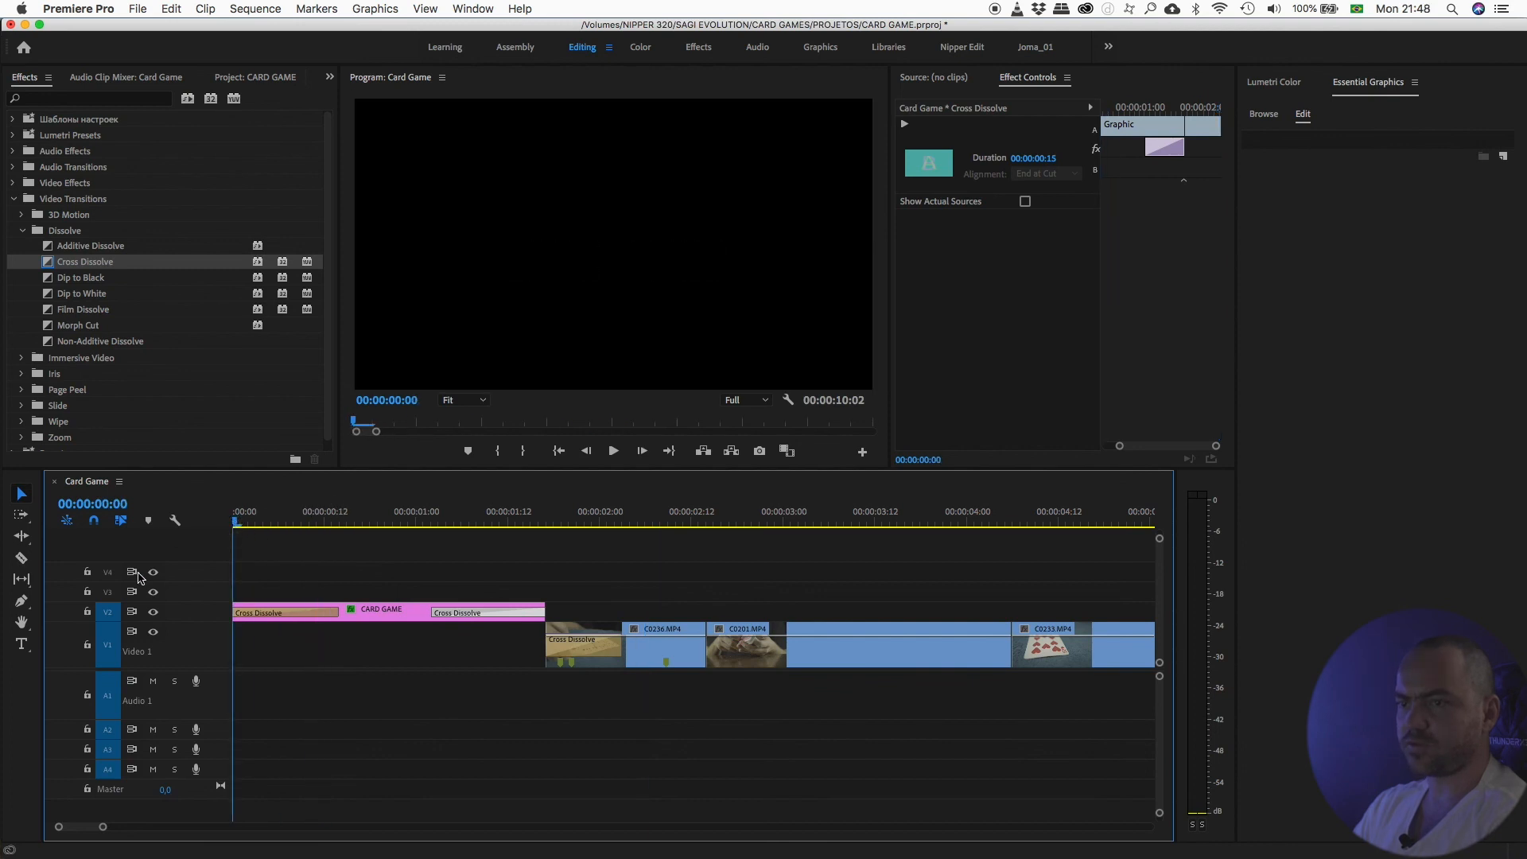
left_click(613, 451)
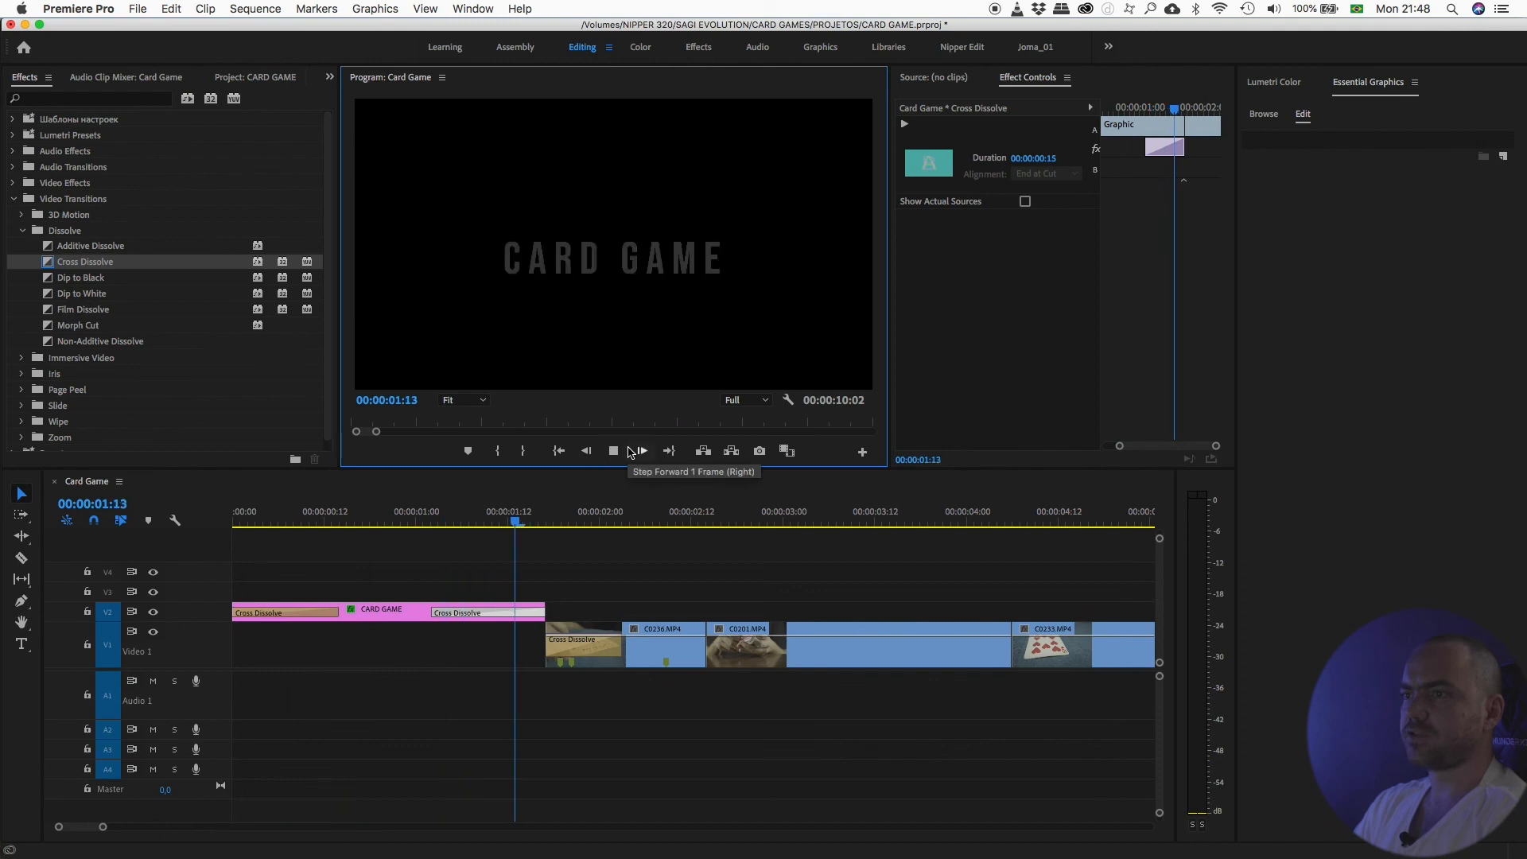
key("space")
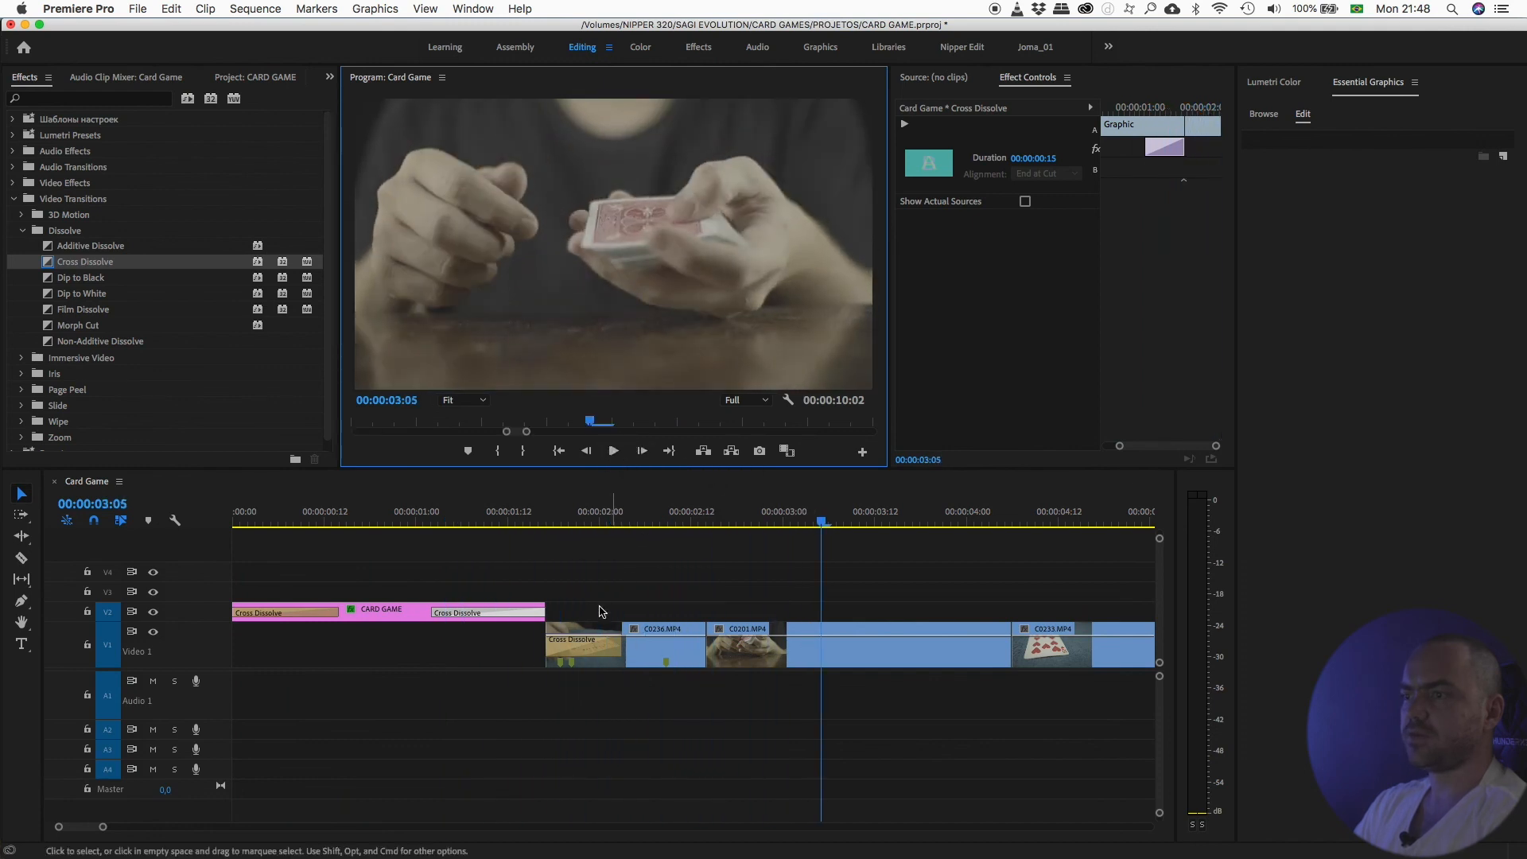
Examine the CARD GAME title's Vector Motion and Motion settings with the playhead at 00:00:00:21
left_click_drag(104, 828, 149, 829)
left_click(299, 612)
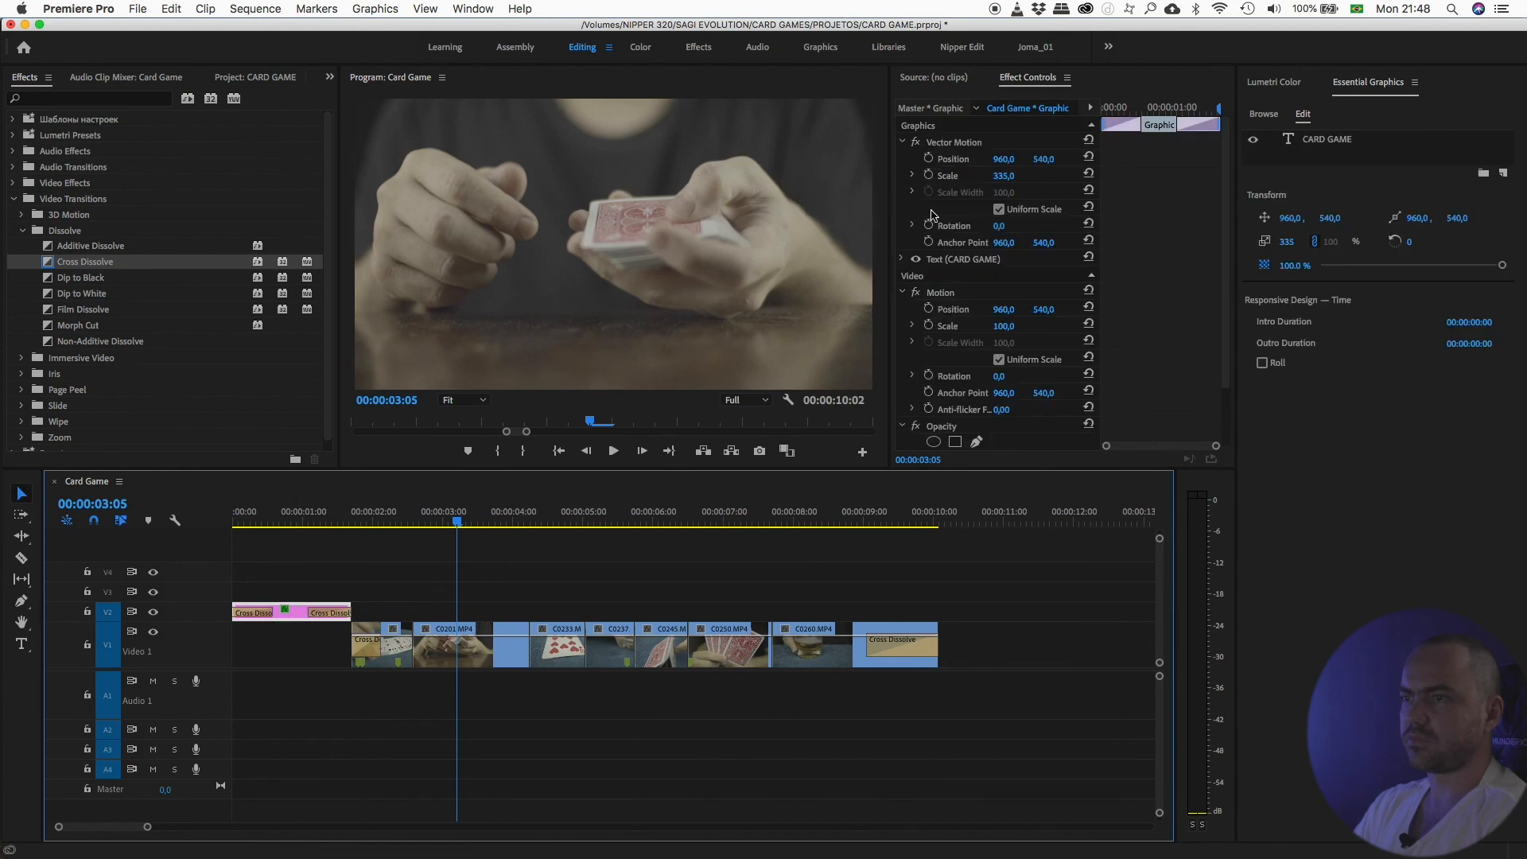
left_click(294, 523)
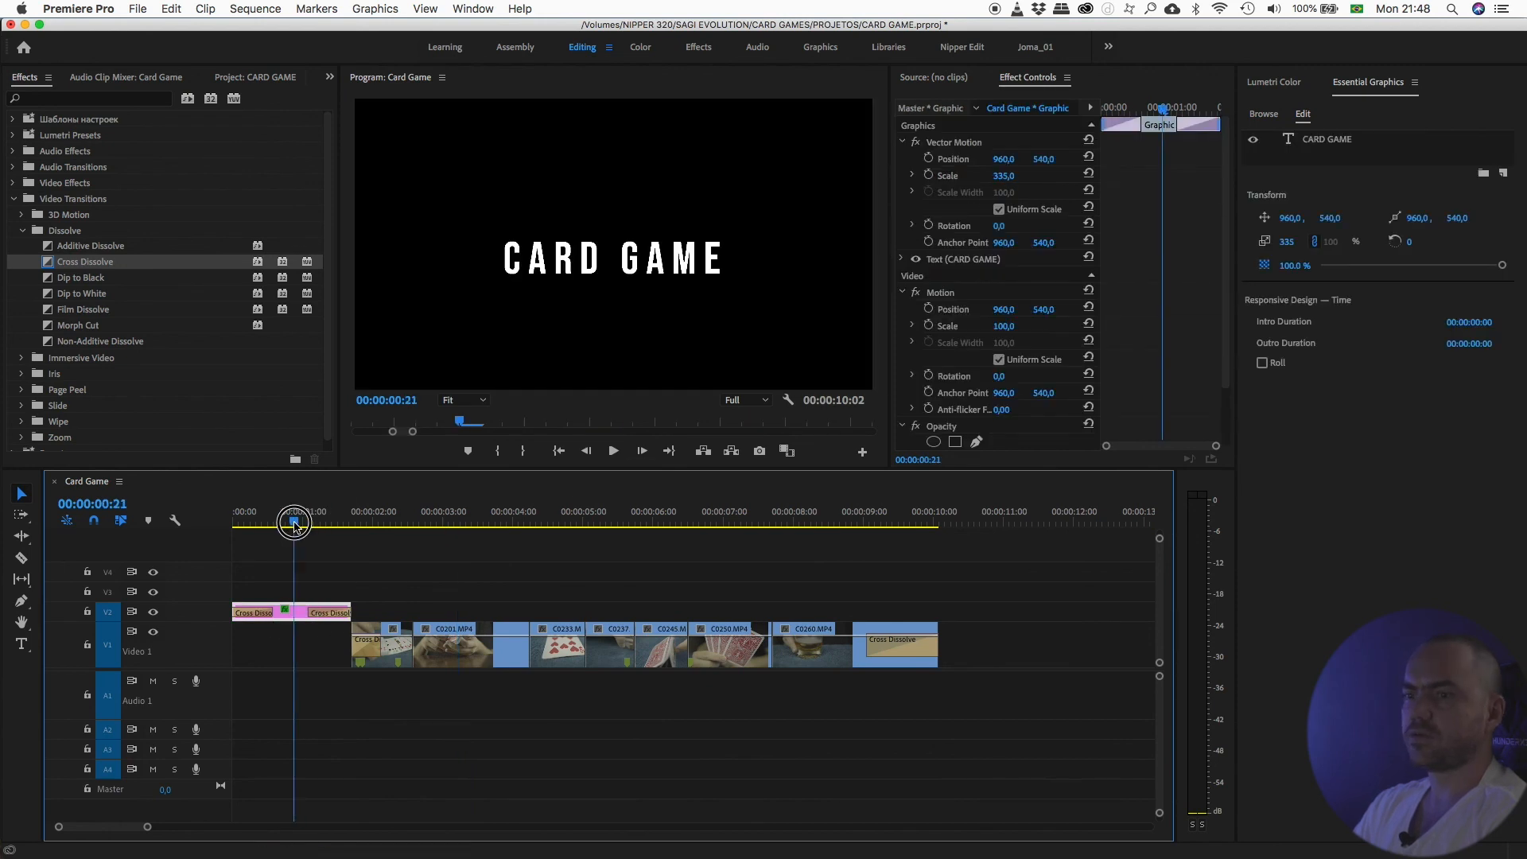
left_click_drag(1004, 159, 1000, 197)
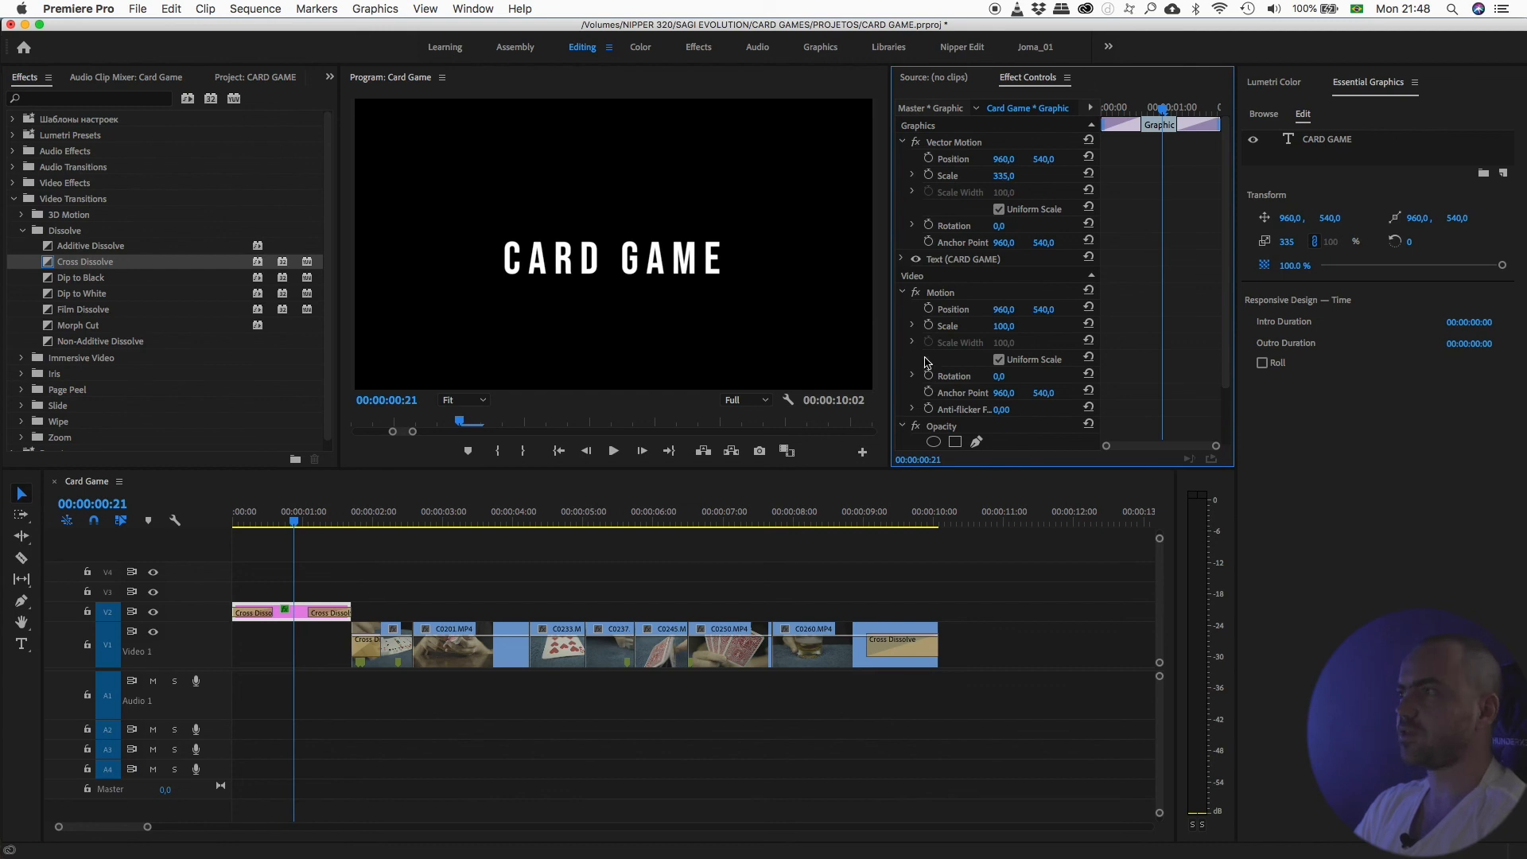
left_click(274, 585)
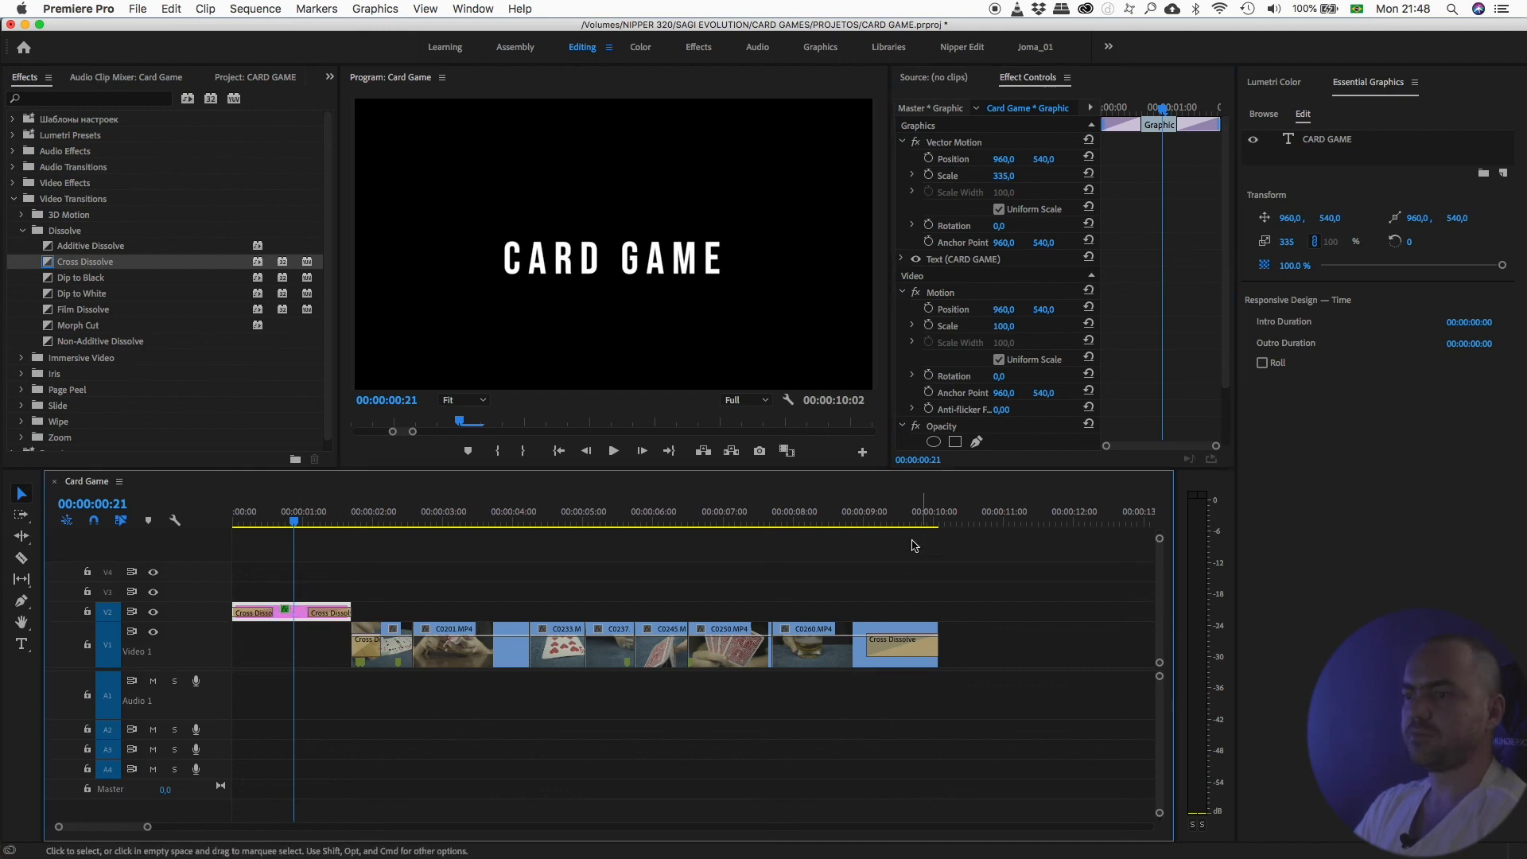
left_click_drag(839, 518, 279, 616)
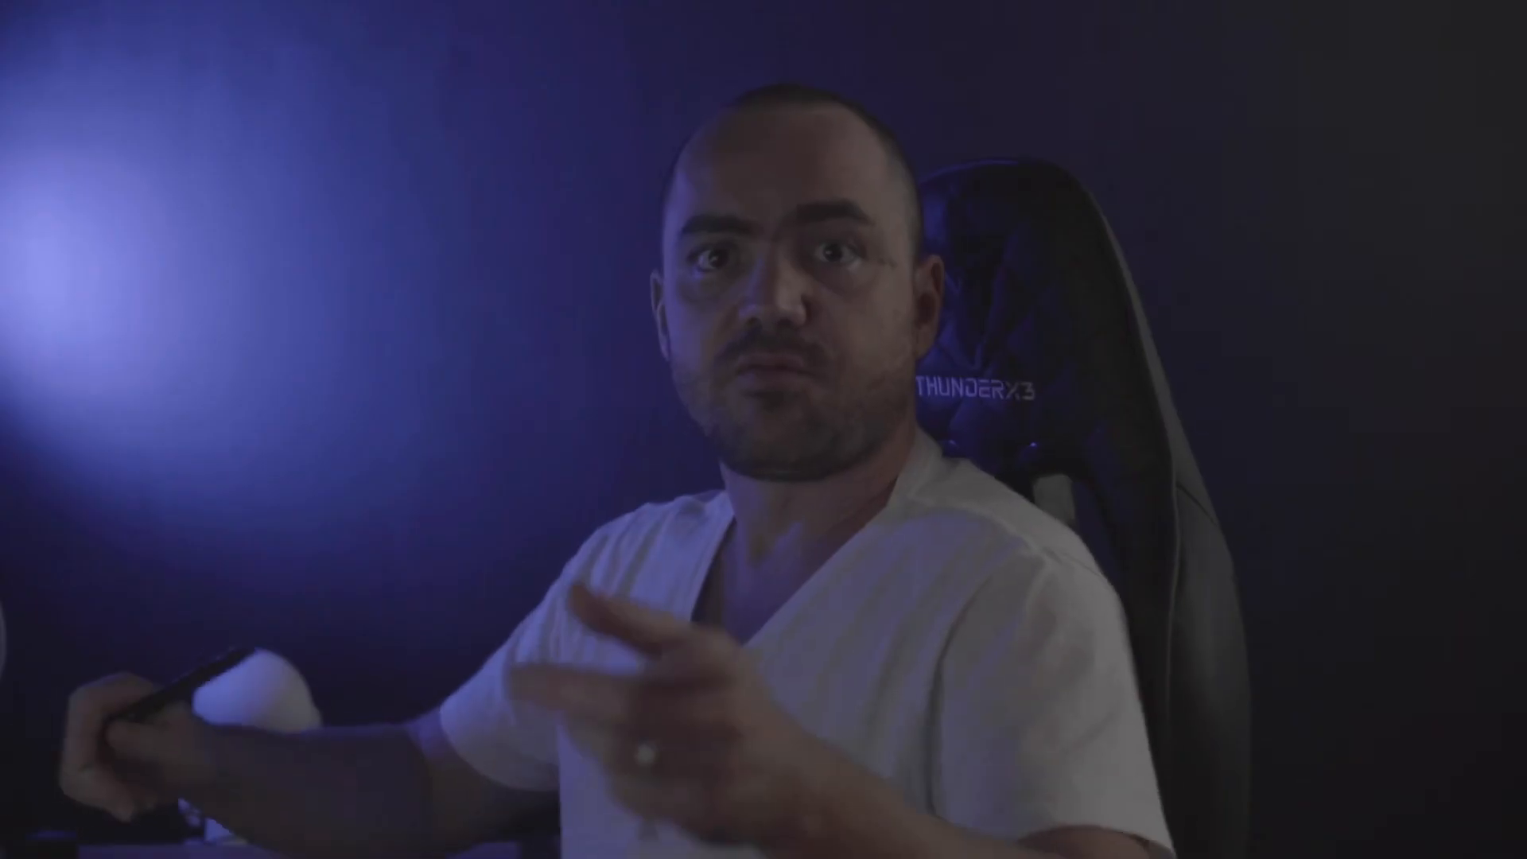